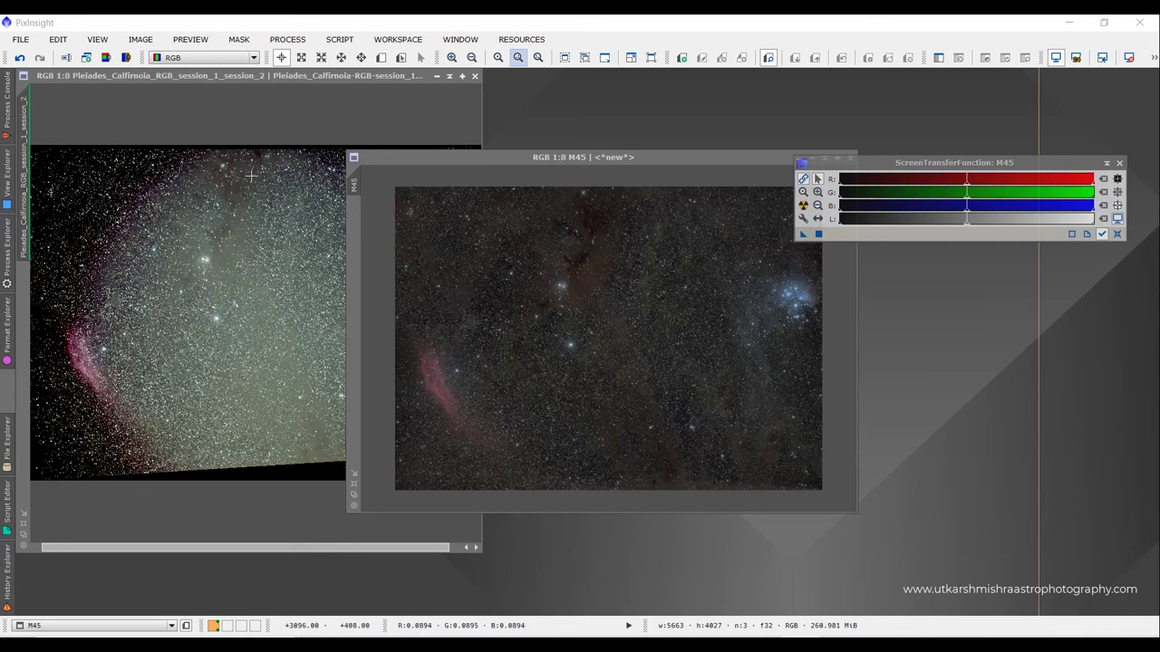
- Reset the screen stretch of the Pleiades_Calfirnoia_RGB_session_1_session_2 image and apply an automatic stretch to it
{"action": "left_click", "coordinate": [227, 317]}
{"action": "scroll", "coordinate": [365, 313], "scroll_direction": "down", "scroll_amount": 1}
{"action": "scroll", "coordinate": [364, 312], "scroll_direction": "up", "scroll_amount": 1}
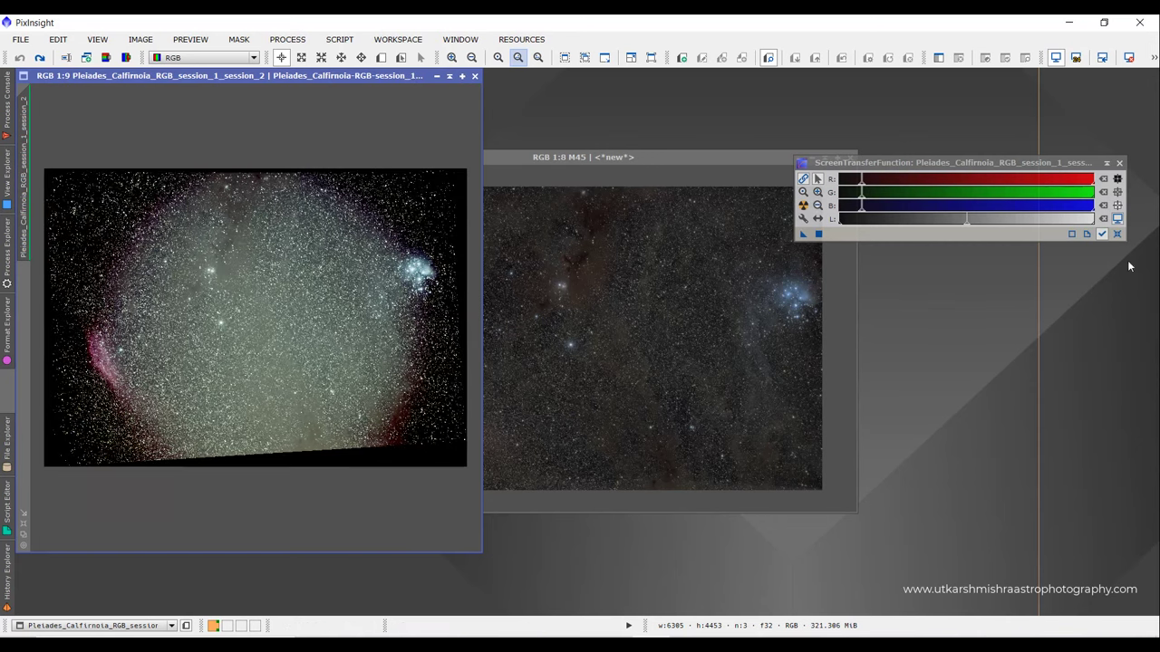
{"action": "left_click", "coordinate": [1116, 234]}
{"action": "left_click", "coordinate": [803, 206]}
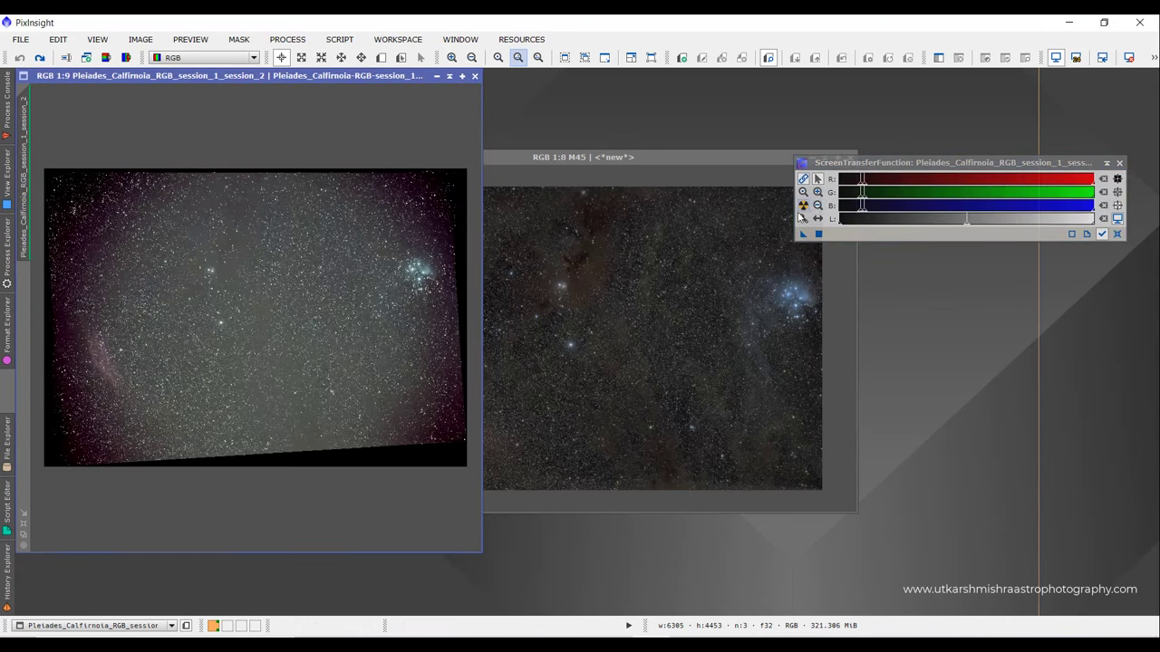
- Compare the stretched Pleiades_Calfirnoia RGB image with the M45 image, examining the background, star field and nebulosity
{"action": "scroll", "coordinate": [220, 360], "scroll_direction": "up", "scroll_amount": 5}
{"action": "scroll", "coordinate": [220, 360], "scroll_direction": "down", "scroll_amount": 4}
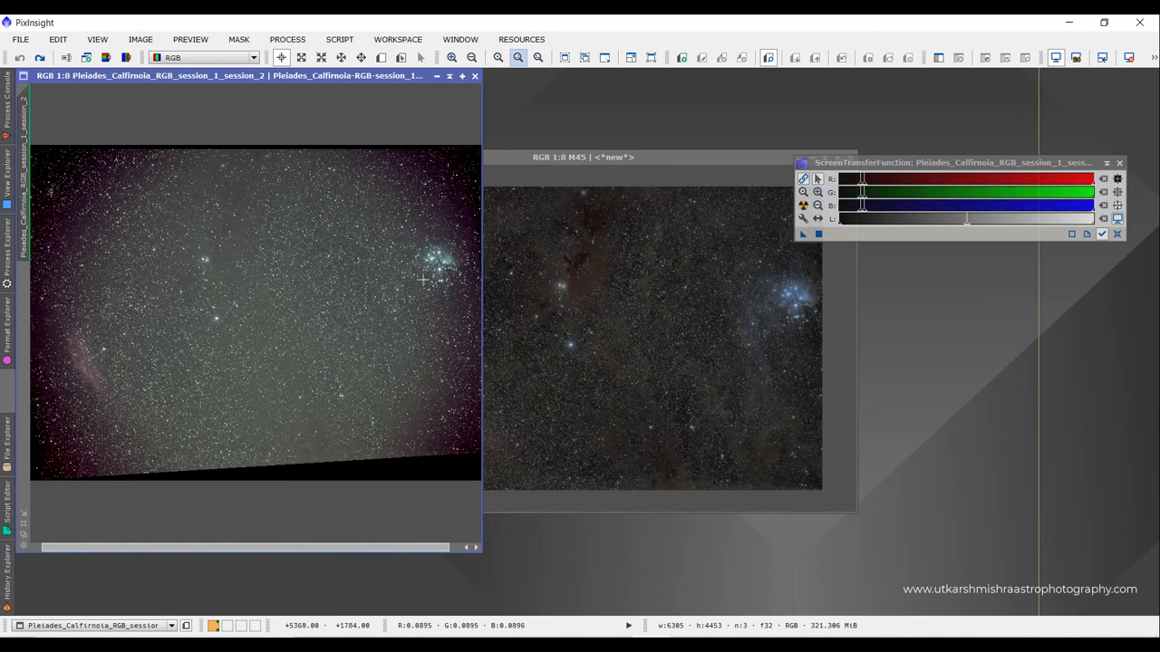
{"action": "scroll", "coordinate": [277, 269], "scroll_direction": "down", "scroll_amount": 2}
{"action": "scroll", "coordinate": [278, 273], "scroll_direction": "up", "scroll_amount": 2}
{"action": "scroll", "coordinate": [278, 273], "scroll_direction": "down", "scroll_amount": 1}
{"action": "left_click", "coordinate": [571, 157]}
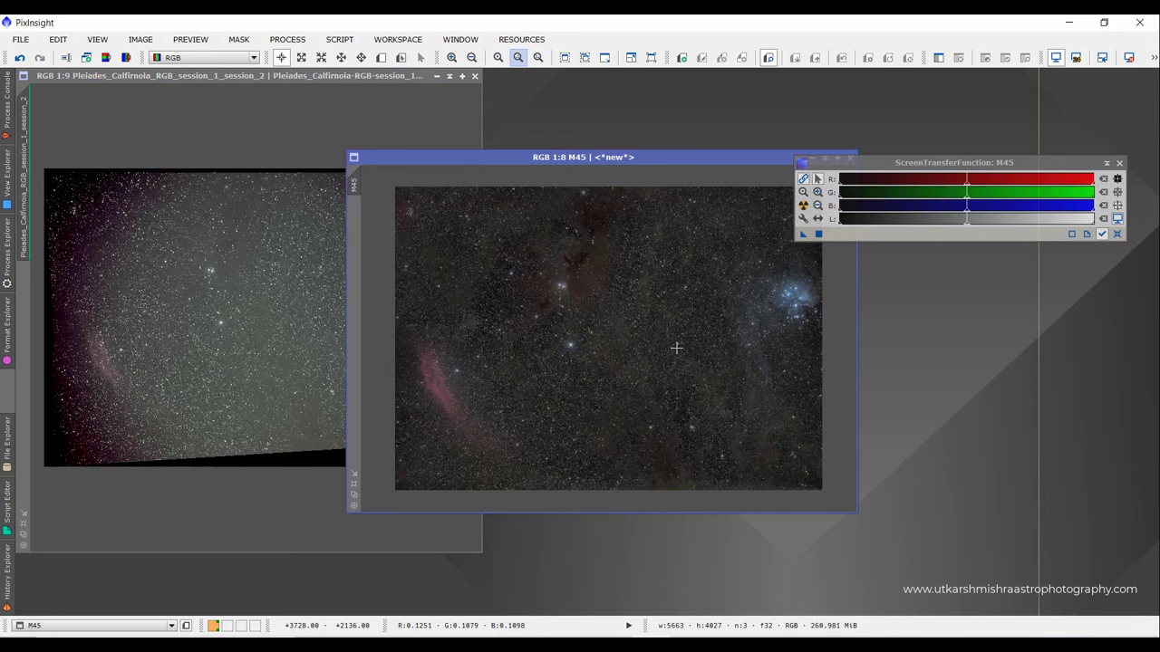
{"action": "scroll", "coordinate": [676, 348], "scroll_direction": "up", "scroll_amount": 4}
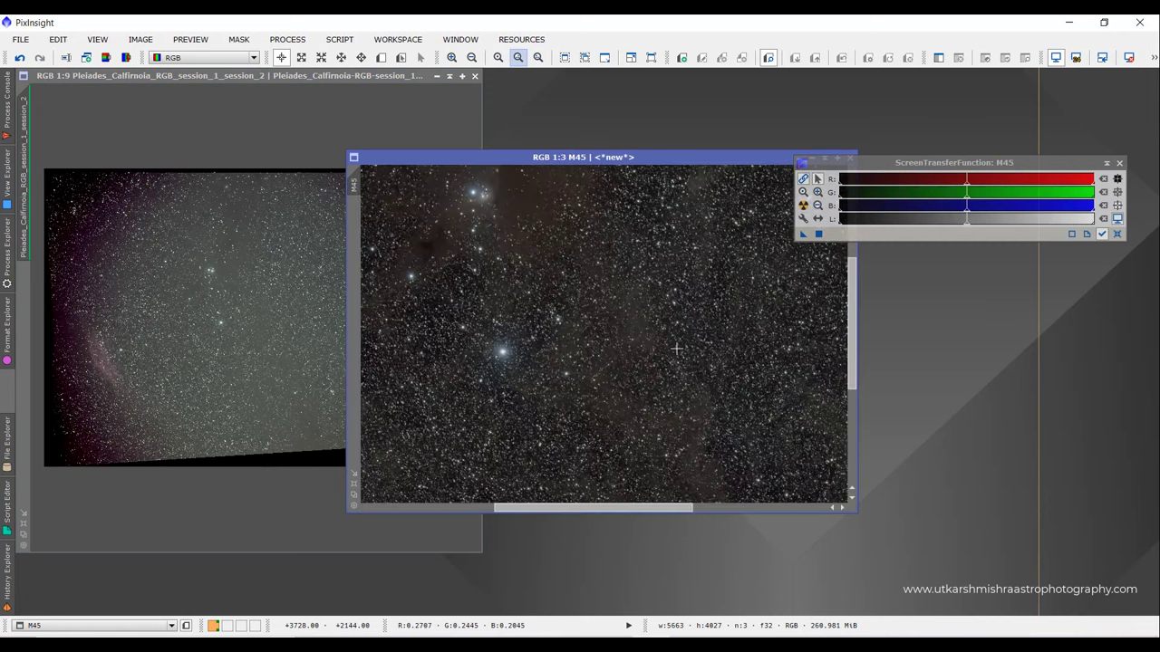
{"action": "scroll", "coordinate": [678, 348], "scroll_direction": "down", "scroll_amount": 3}
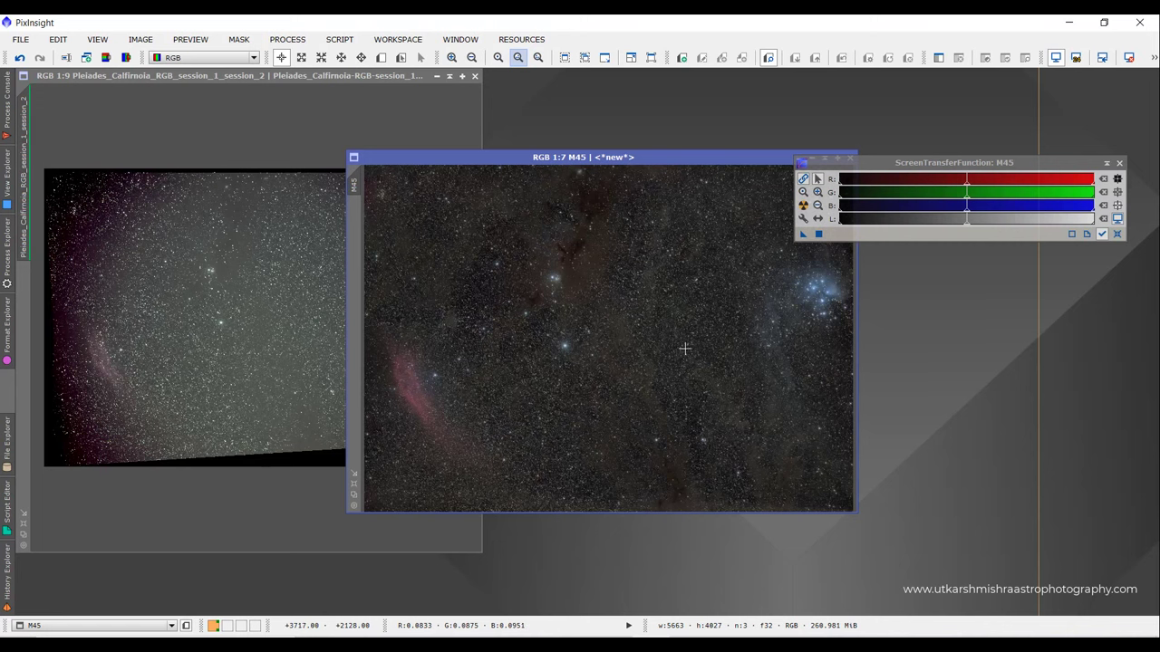
{"action": "scroll", "coordinate": [685, 348], "scroll_direction": "up", "scroll_amount": 4}
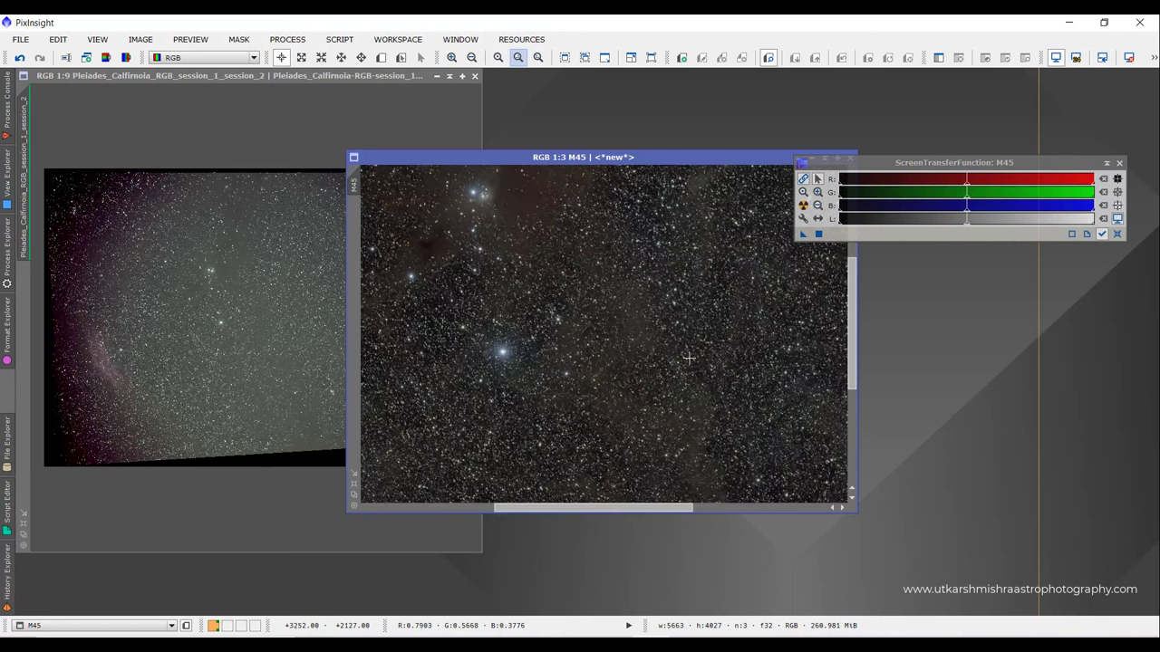
{"action": "left_click_drag", "start_coordinate": [625, 507], "coordinate": [759, 507]}
{"action": "scroll", "coordinate": [790, 452], "scroll_direction": "down", "scroll_amount": 4}
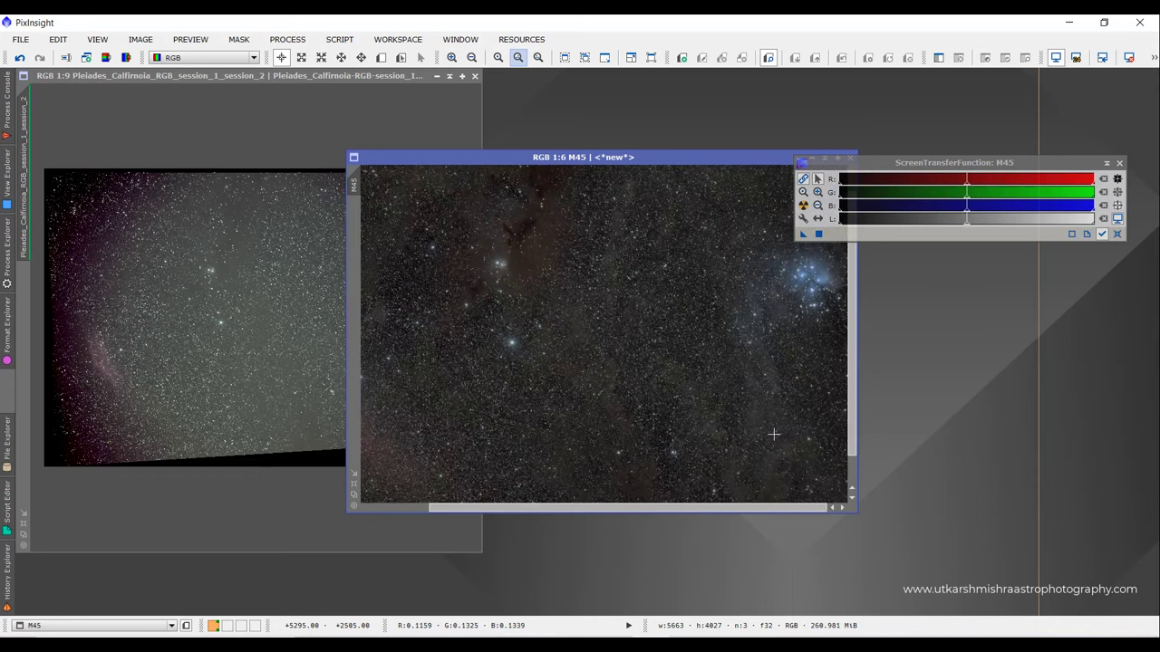
- Separate the ScreenTransferFunction window from the M45 image window so that the whole M45 image is uncovered
{"action": "left_click_drag", "start_coordinate": [873, 168], "coordinate": [940, 74]}
{"action": "left_click_drag", "start_coordinate": [701, 161], "coordinate": [617, 154]}
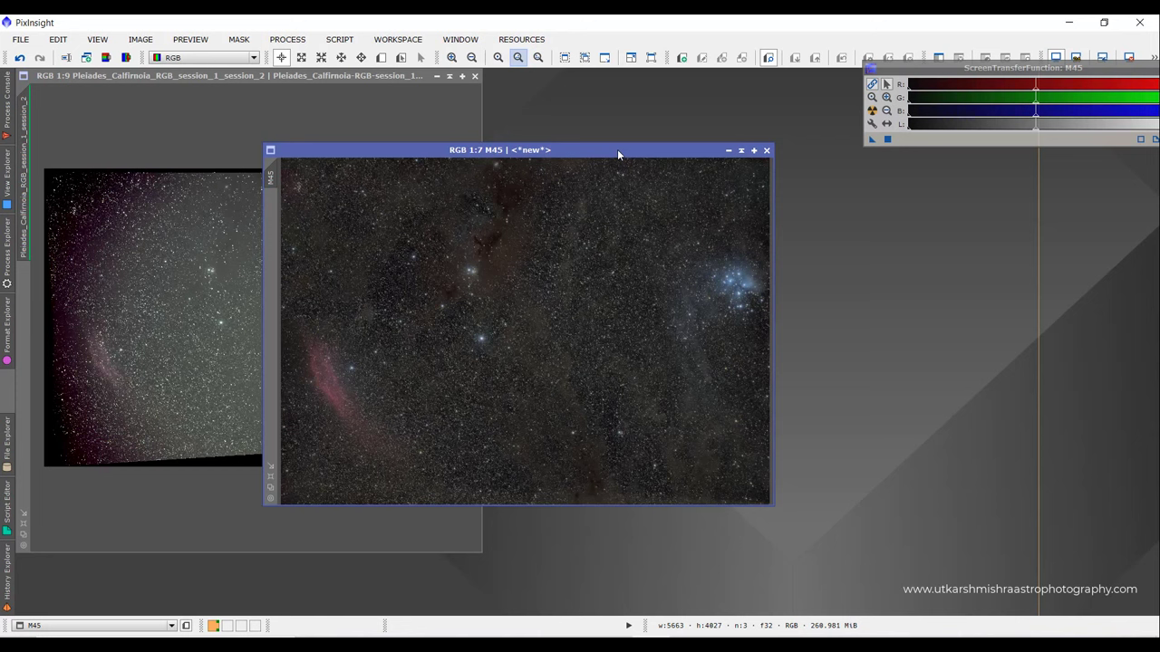
{"action": "scroll", "coordinate": [568, 289], "scroll_direction": "up", "scroll_amount": 4}
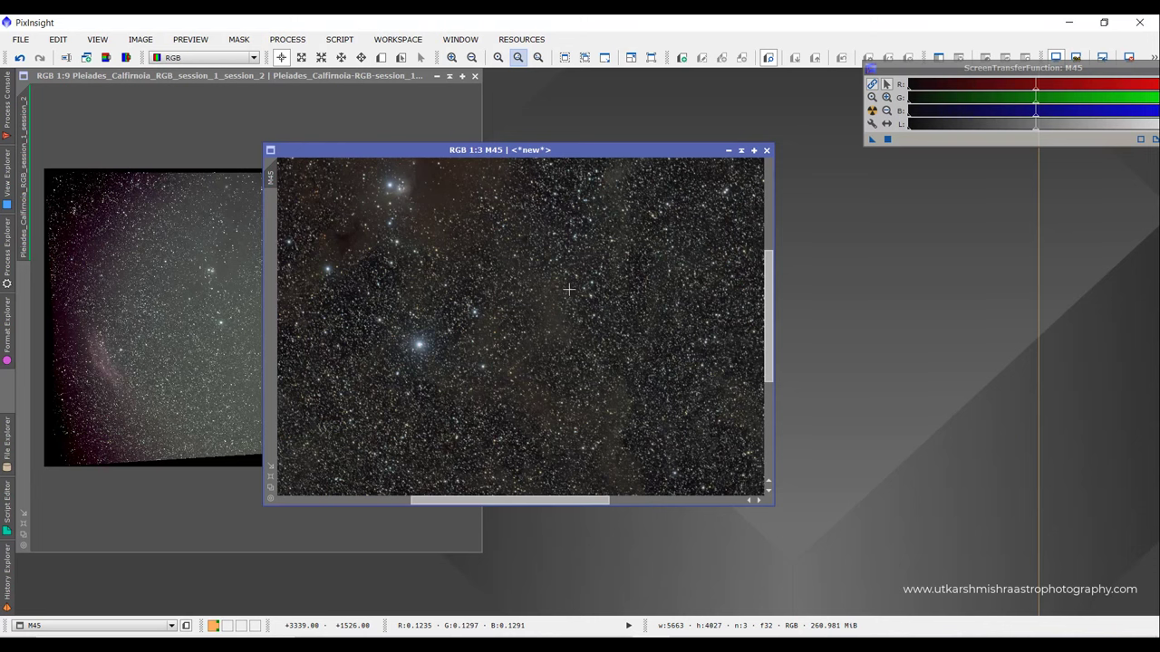
{"action": "scroll", "coordinate": [570, 289], "scroll_direction": "up", "scroll_amount": 1}
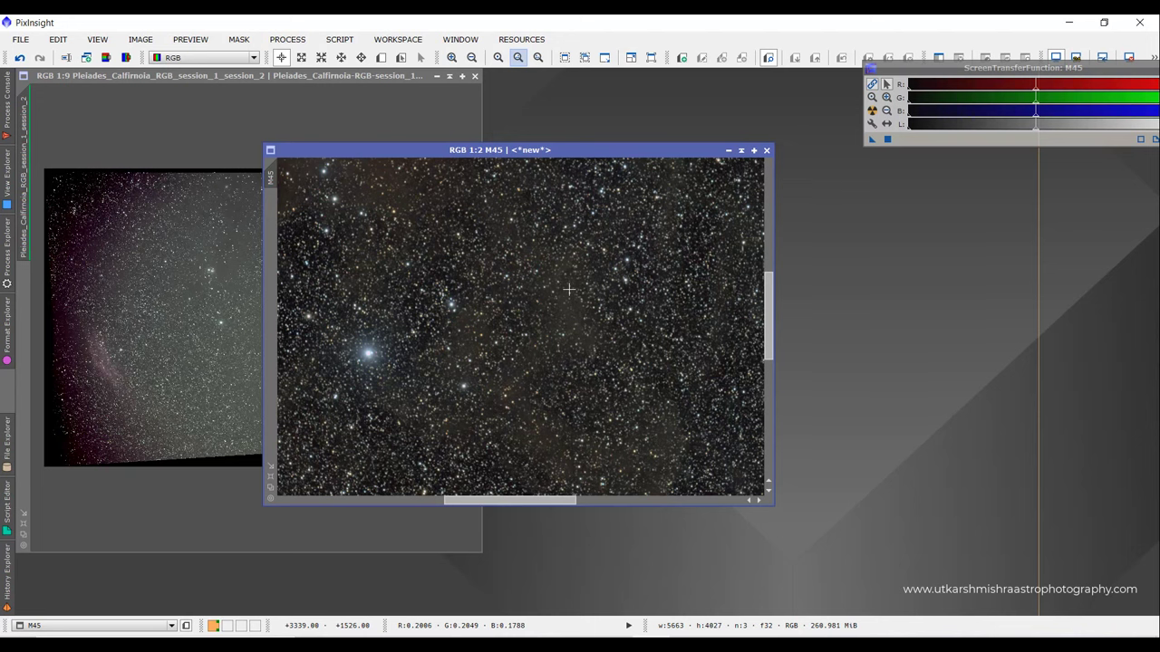
{"action": "scroll", "coordinate": [569, 289], "scroll_direction": "down", "scroll_amount": 5}
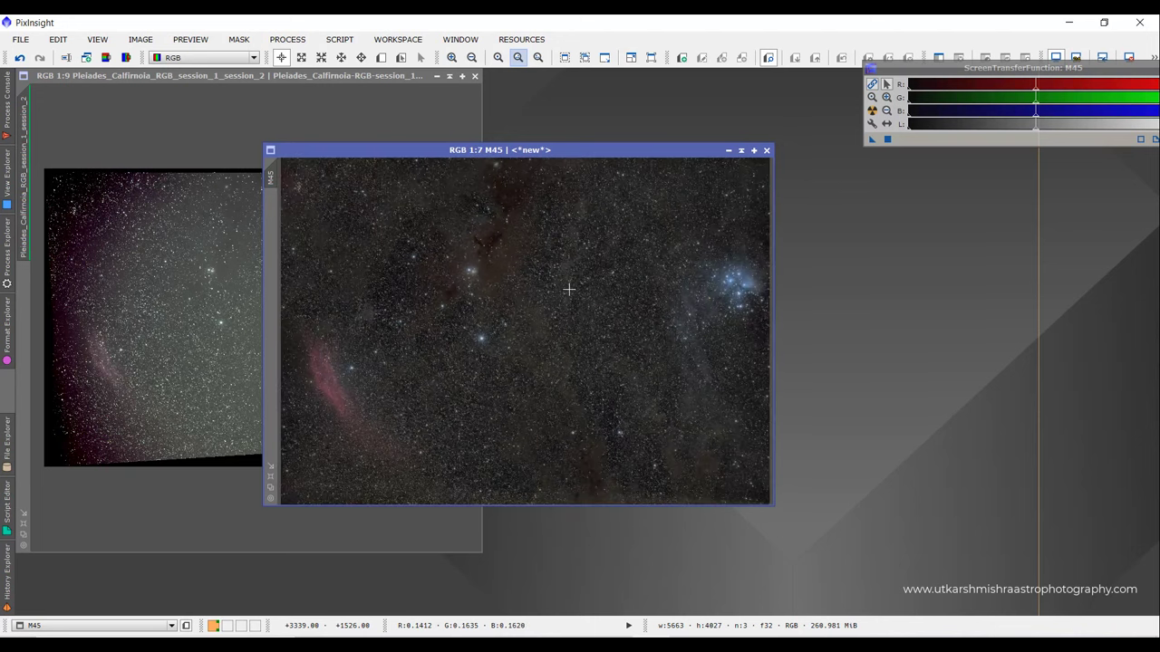
{"action": "left_click_drag", "start_coordinate": [535, 150], "coordinate": [427, 134]}
- Run the StarNet process on the M45 image with stride 128 and without a star mask
{"action": "scroll", "coordinate": [479, 195], "scroll_direction": "up", "scroll_amount": 2}
{"action": "scroll", "coordinate": [478, 196], "scroll_direction": "up", "scroll_amount": 3}
{"action": "scroll", "coordinate": [474, 194], "scroll_direction": "down", "scroll_amount": 6}
{"action": "scroll", "coordinate": [474, 194], "scroll_direction": "up", "scroll_amount": 1}
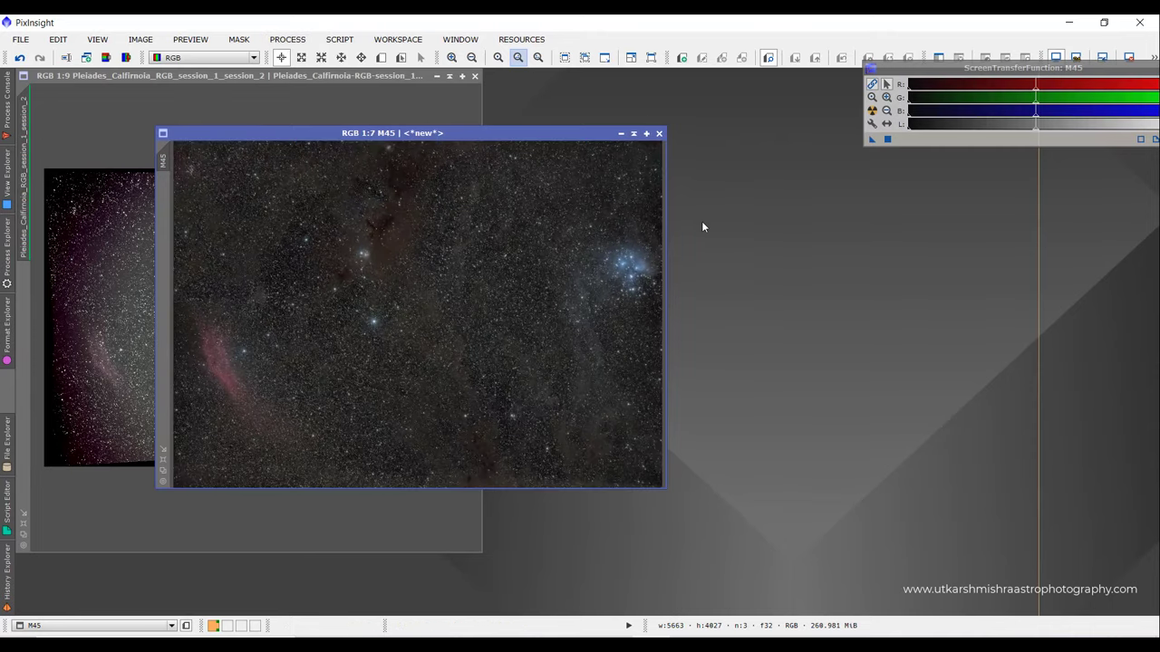
{"action": "scroll", "coordinate": [654, 228], "scroll_direction": "up", "scroll_amount": 2}
{"action": "left_click", "coordinate": [288, 39]}
{"action": "mouse_move", "coordinate": [381, 27]}
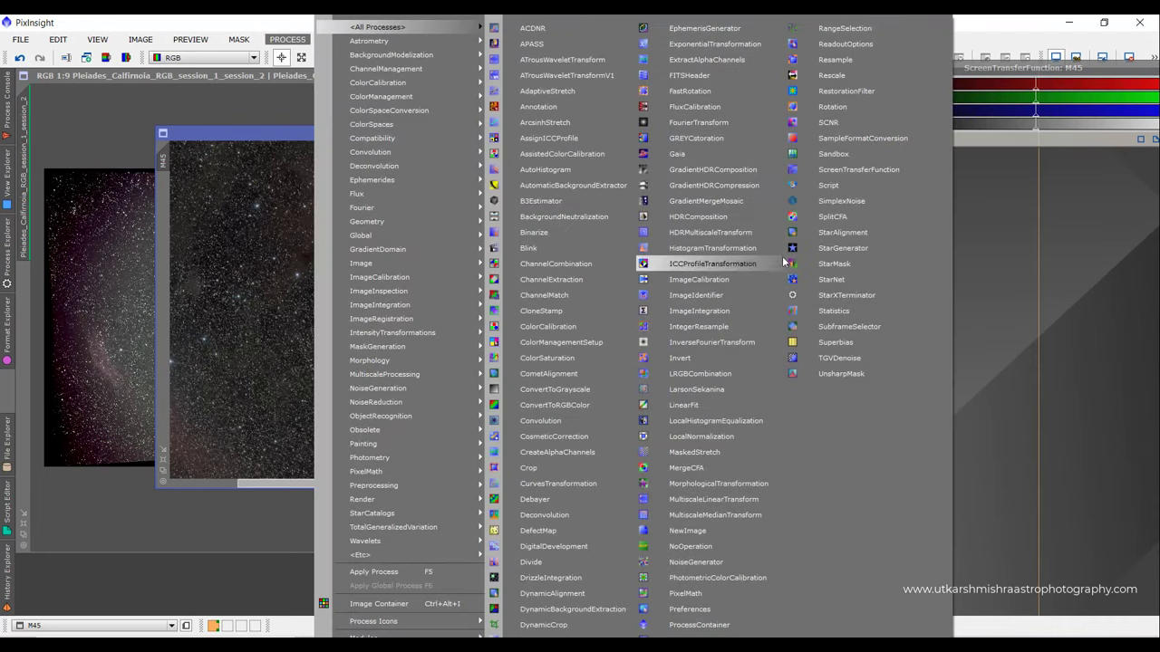
{"action": "left_click", "coordinate": [872, 277]}
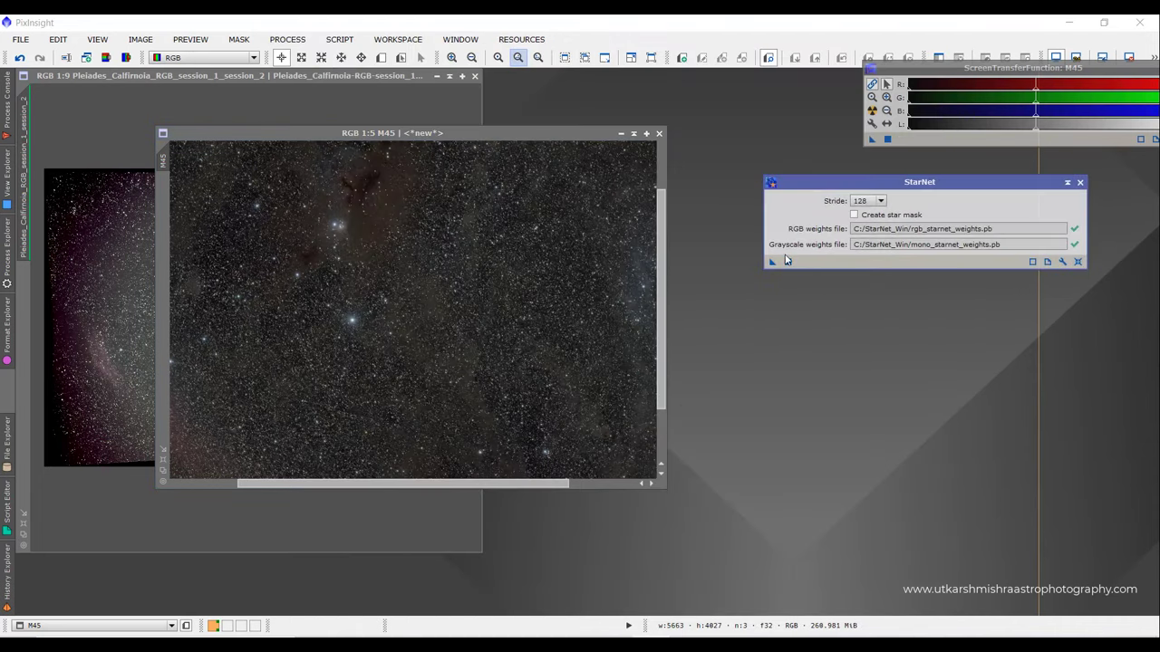
{"action": "left_click_drag", "start_coordinate": [771, 261], "coordinate": [541, 272]}
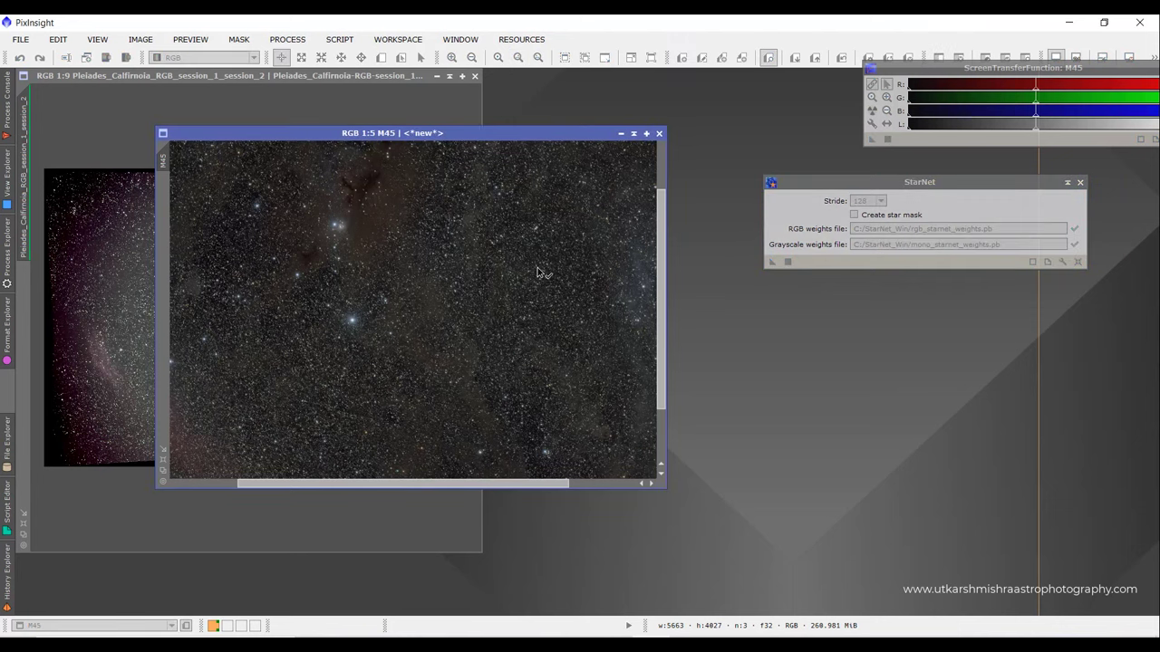
{"action": "left_click_drag", "start_coordinate": [541, 273], "coordinate": [541, 273]}
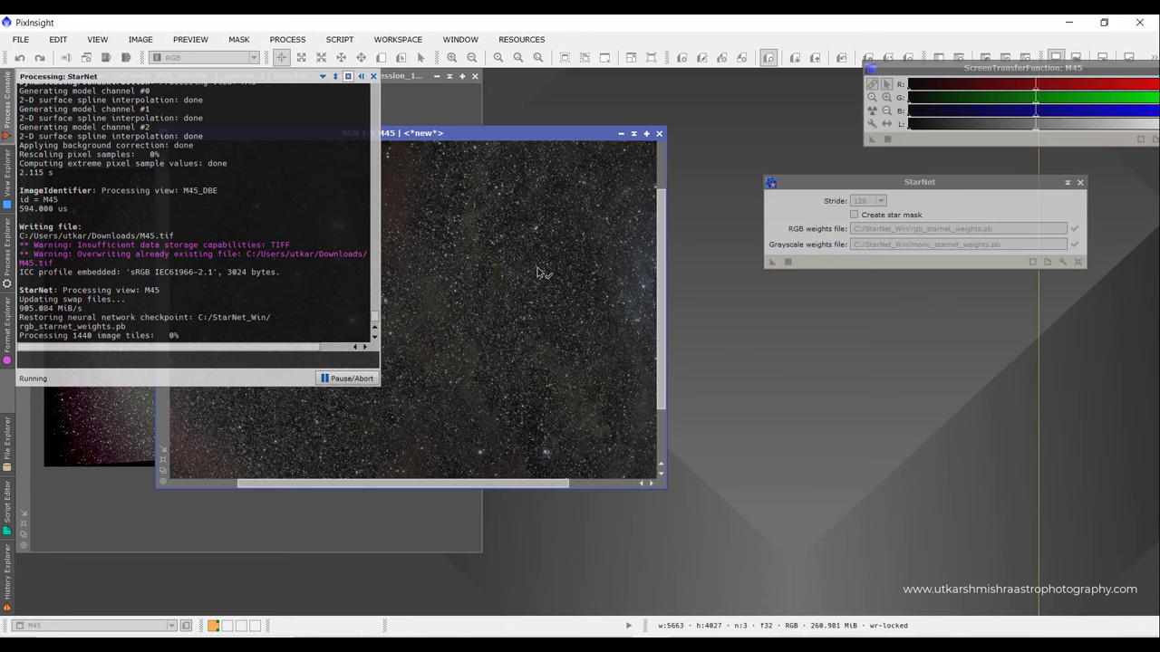
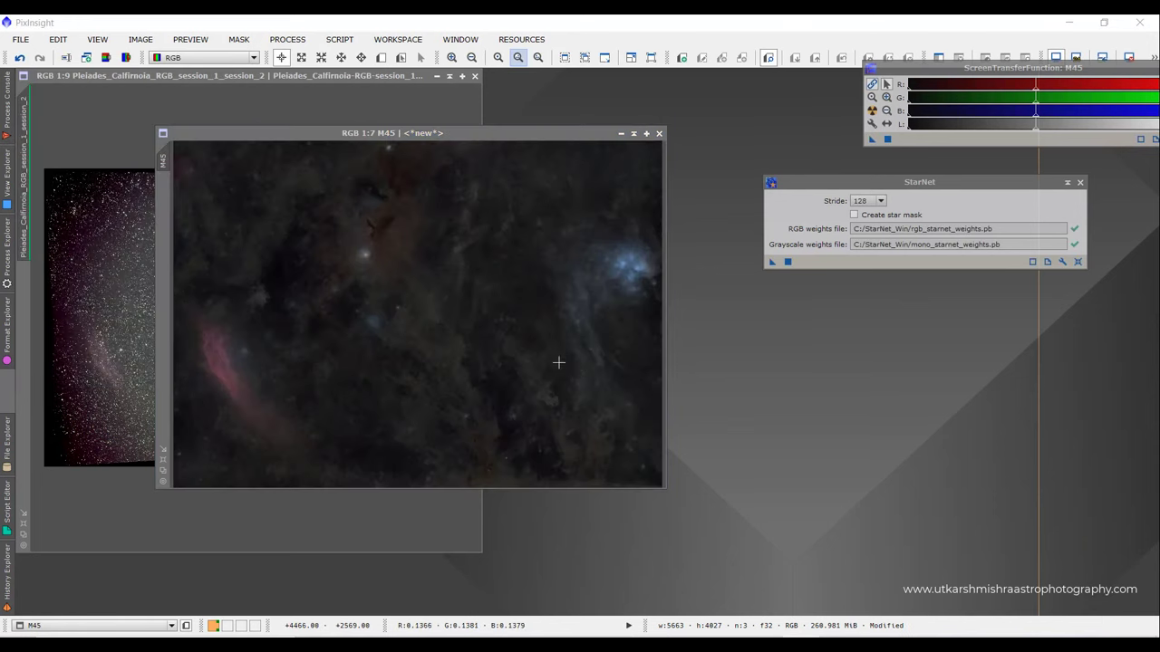
- Check the starless M45 image for leftover stars and duplicate it into a separate image window
{"action": "left_click", "coordinate": [558, 363]}
{"action": "scroll", "coordinate": [558, 362], "scroll_direction": "up", "scroll_amount": 4}
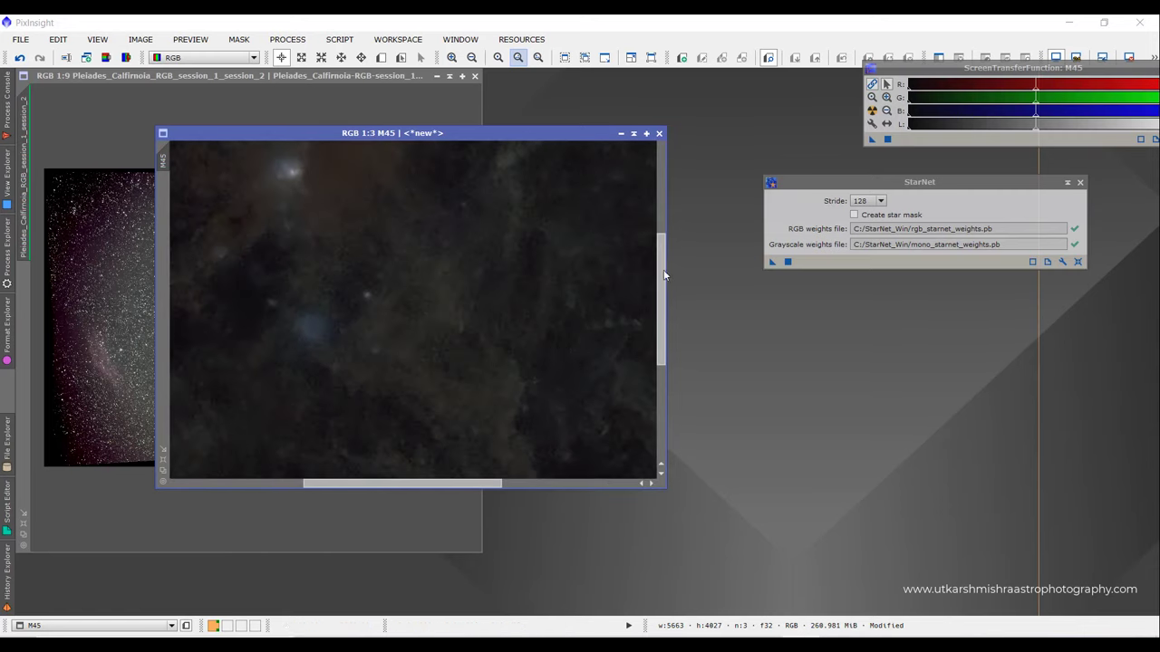
{"action": "left_click_drag", "start_coordinate": [662, 292], "coordinate": [639, 384]}
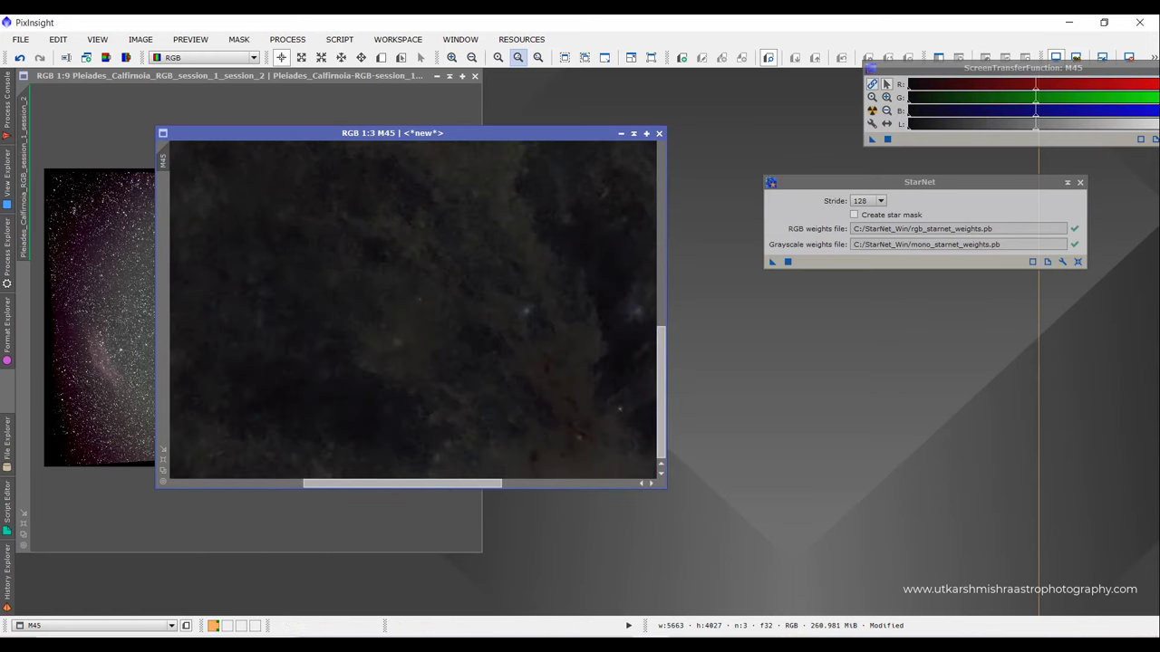
{"action": "left_click_drag", "start_coordinate": [454, 490], "coordinate": [625, 485]}
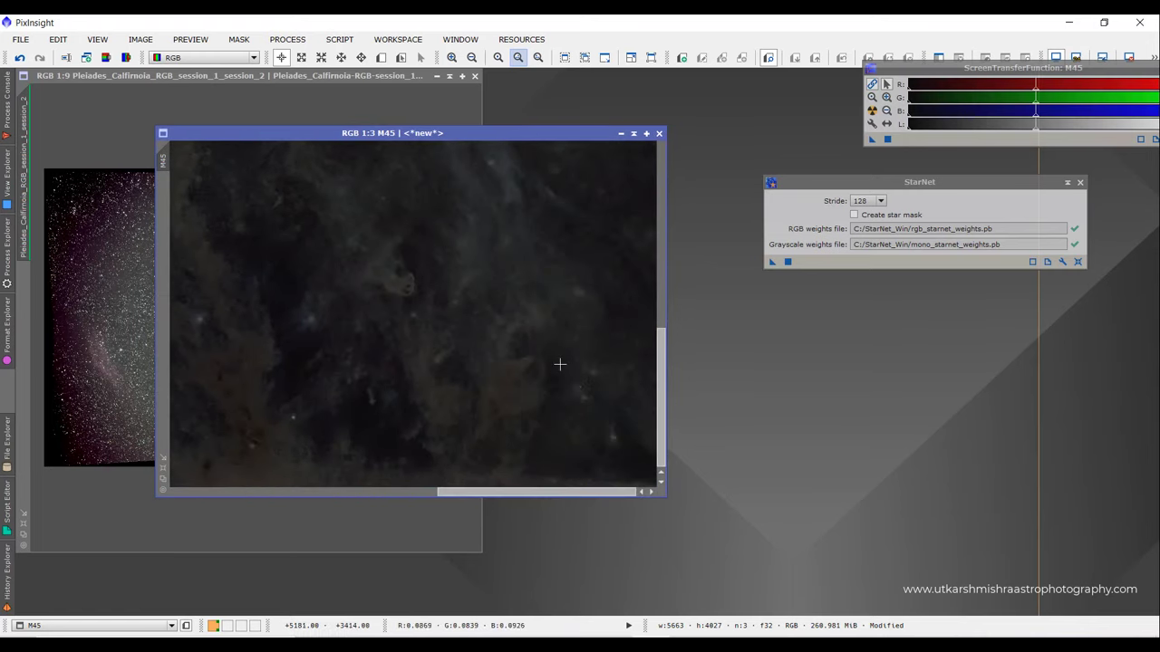
{"action": "scroll", "coordinate": [557, 360], "scroll_direction": "down", "scroll_amount": 3}
{"action": "scroll", "coordinate": [550, 335], "scroll_direction": "down", "scroll_amount": 1}
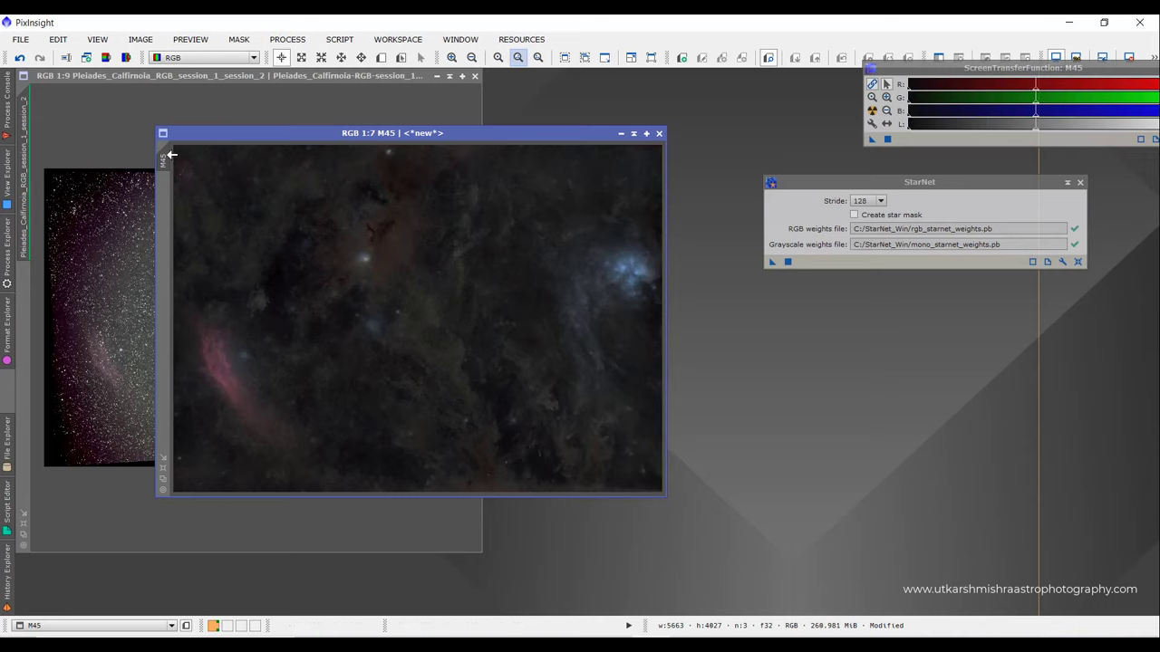
{"action": "mouse_move", "coordinate": [172, 154]}
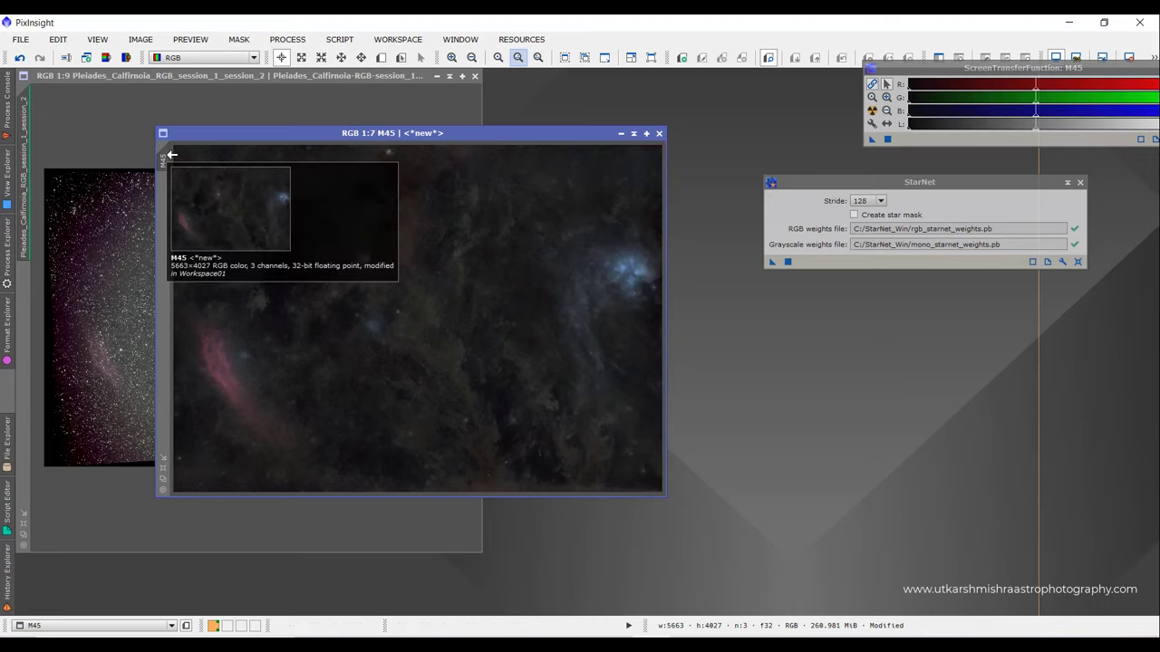
{"action": "left_click_drag", "start_coordinate": [168, 152], "coordinate": [263, 234]}
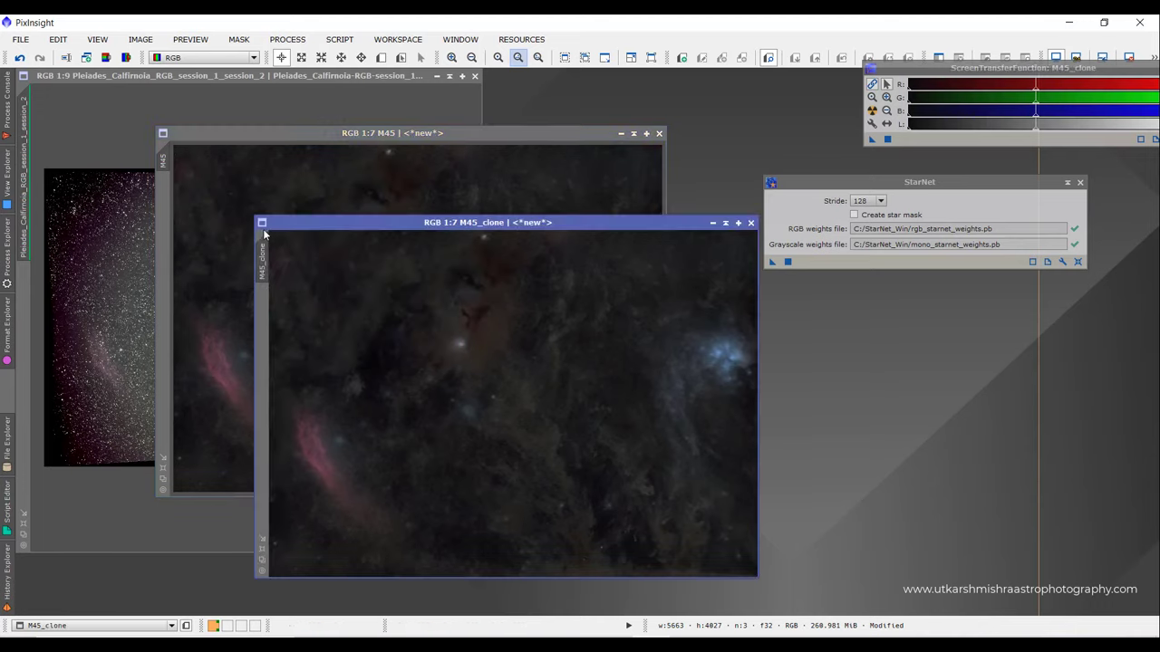
- Undo StarNet on the original M45 image to restore its stars
{"action": "left_click", "coordinate": [332, 133]}
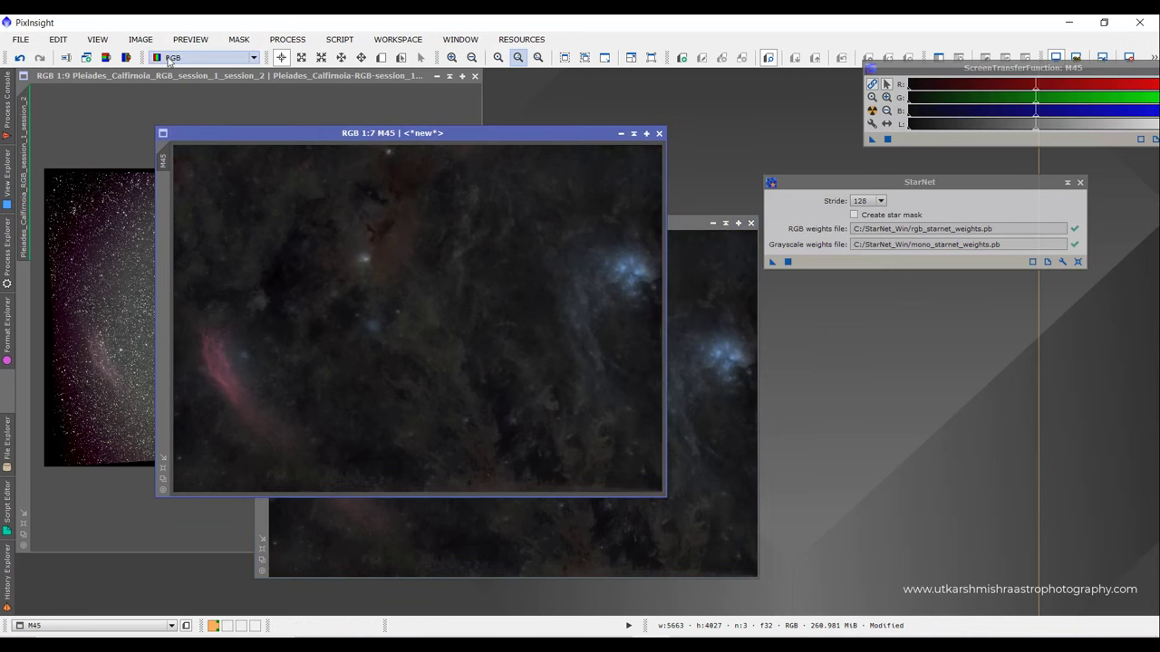
{"action": "left_click", "coordinate": [140, 39]}
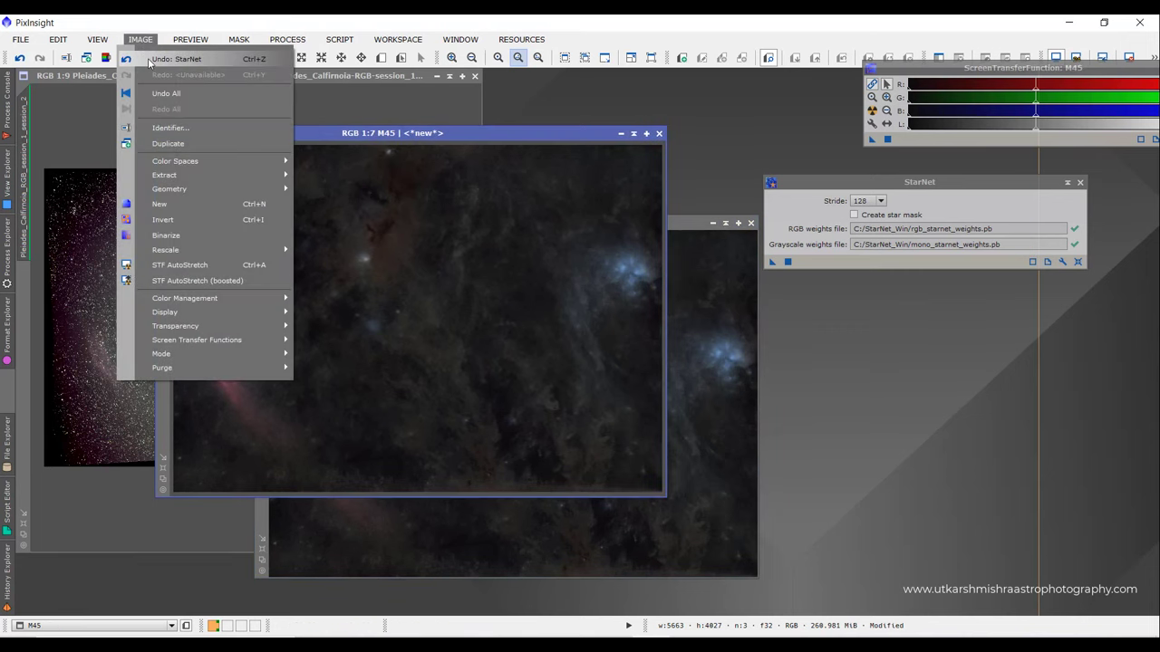
{"action": "left_click", "coordinate": [151, 60]}
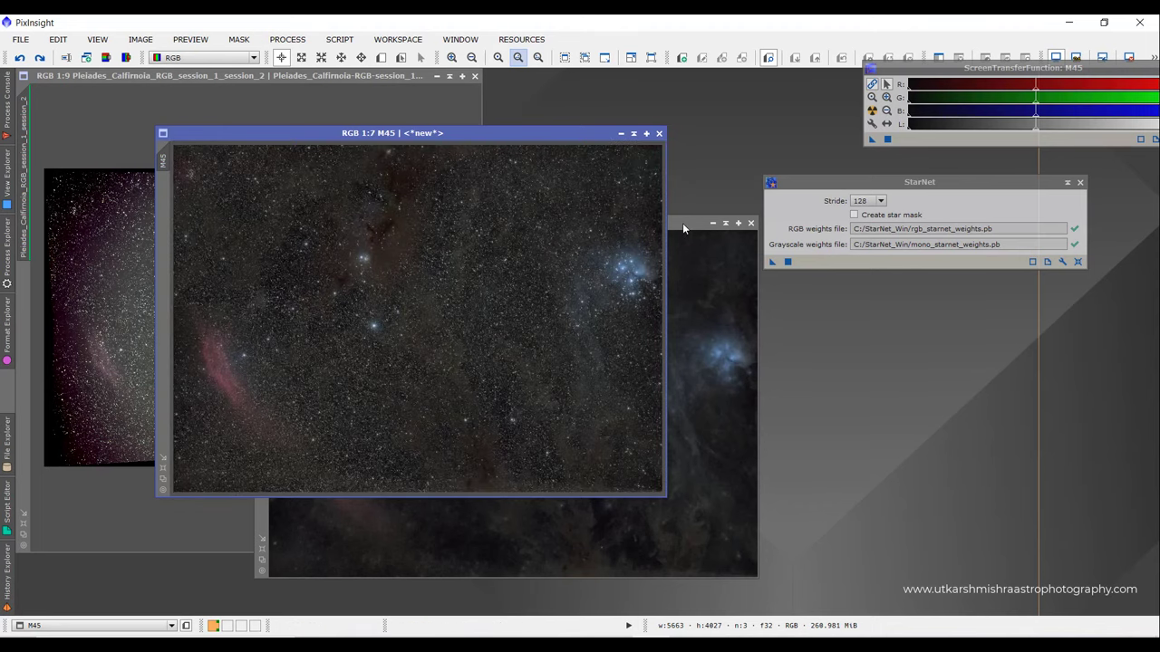
{"action": "scroll", "coordinate": [510, 252], "scroll_direction": "up", "scroll_amount": 3}
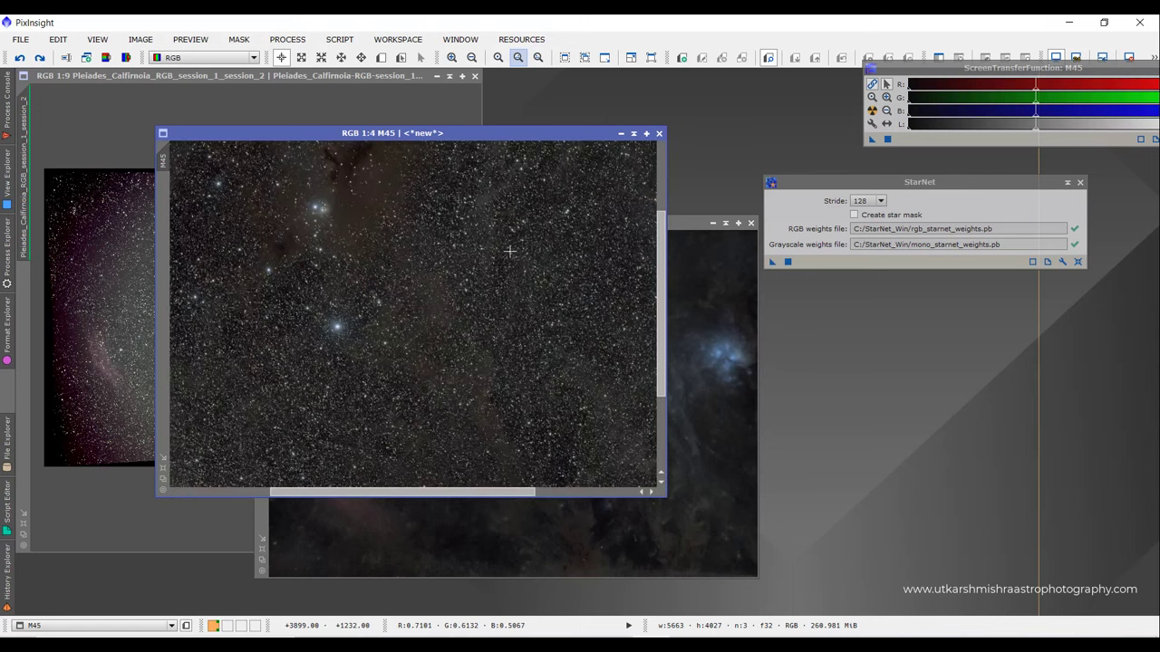
{"action": "scroll", "coordinate": [510, 251], "scroll_direction": "down", "scroll_amount": 3}
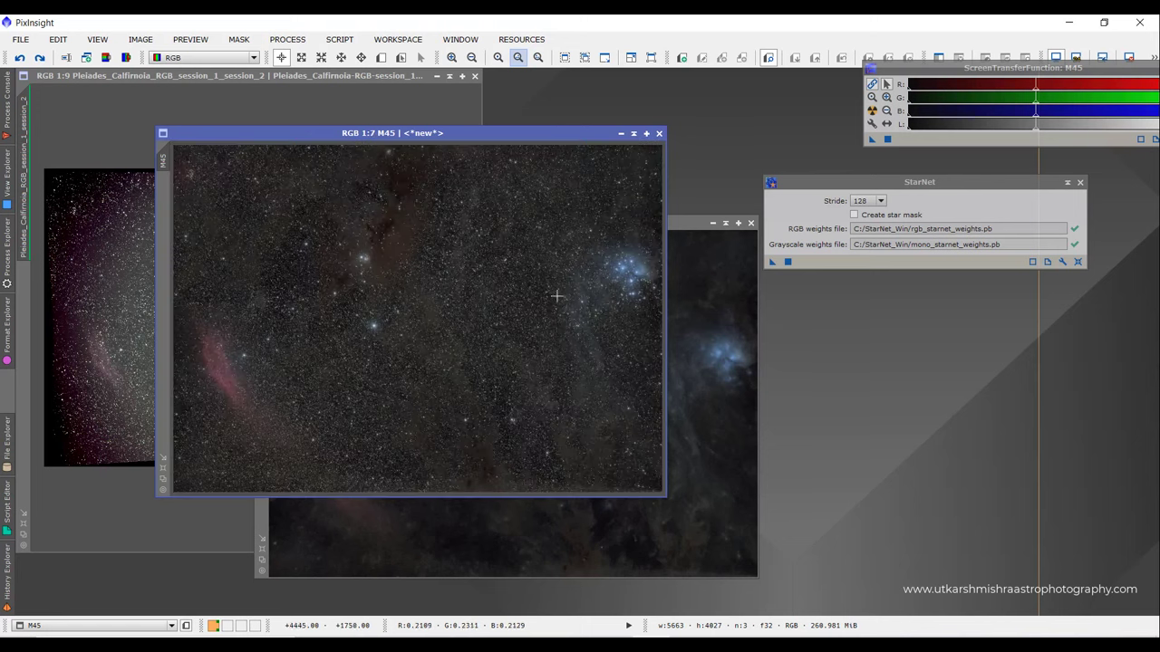
- Bring the starless M45 clone to the front and place it over the original M45 image
{"action": "left_click", "coordinate": [743, 368]}
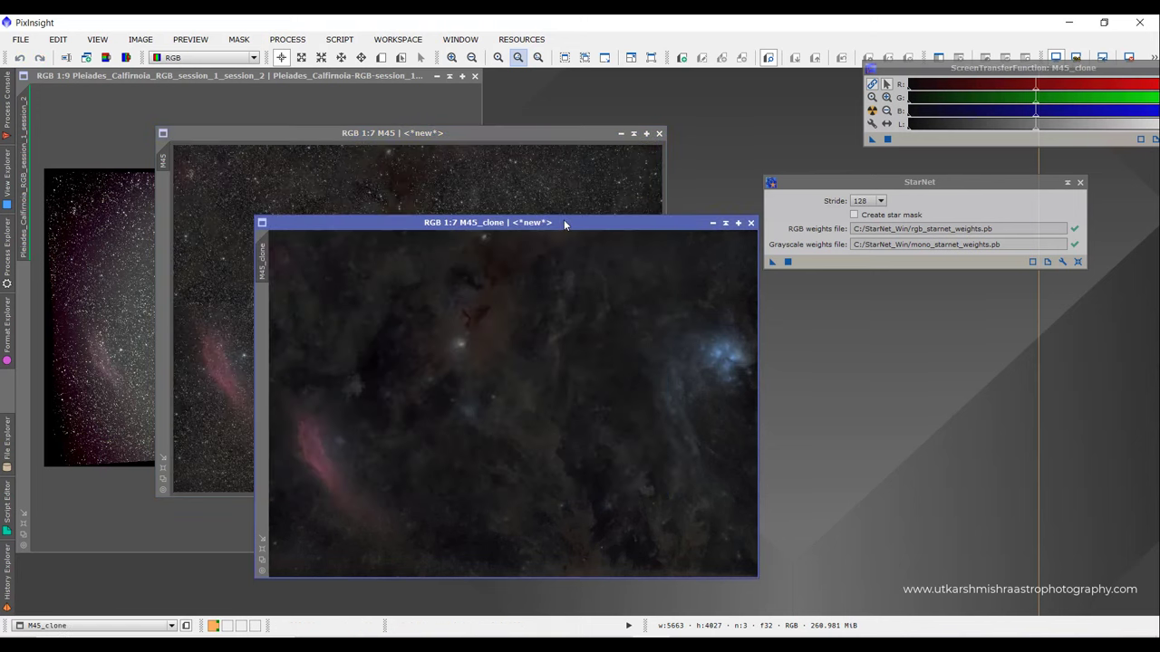
{"action": "left_click_drag", "start_coordinate": [562, 222], "coordinate": [480, 196]}
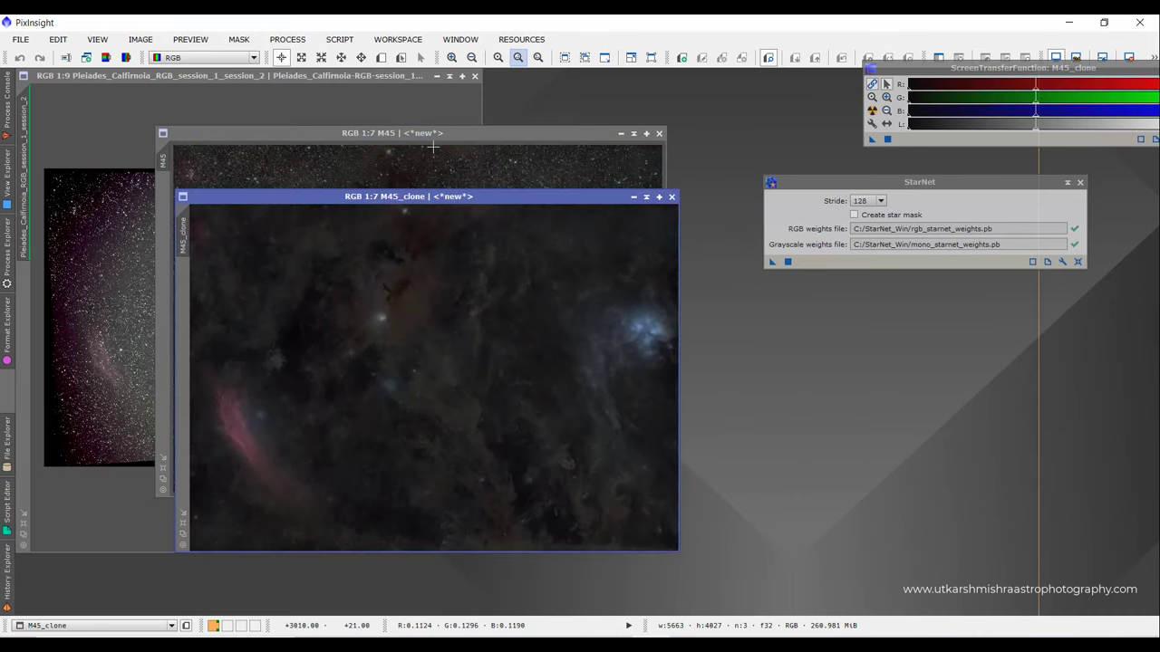
{"action": "scroll", "coordinate": [492, 292], "scroll_direction": "up", "scroll_amount": 2}
{"action": "scroll", "coordinate": [492, 292], "scroll_direction": "down", "scroll_amount": 4}
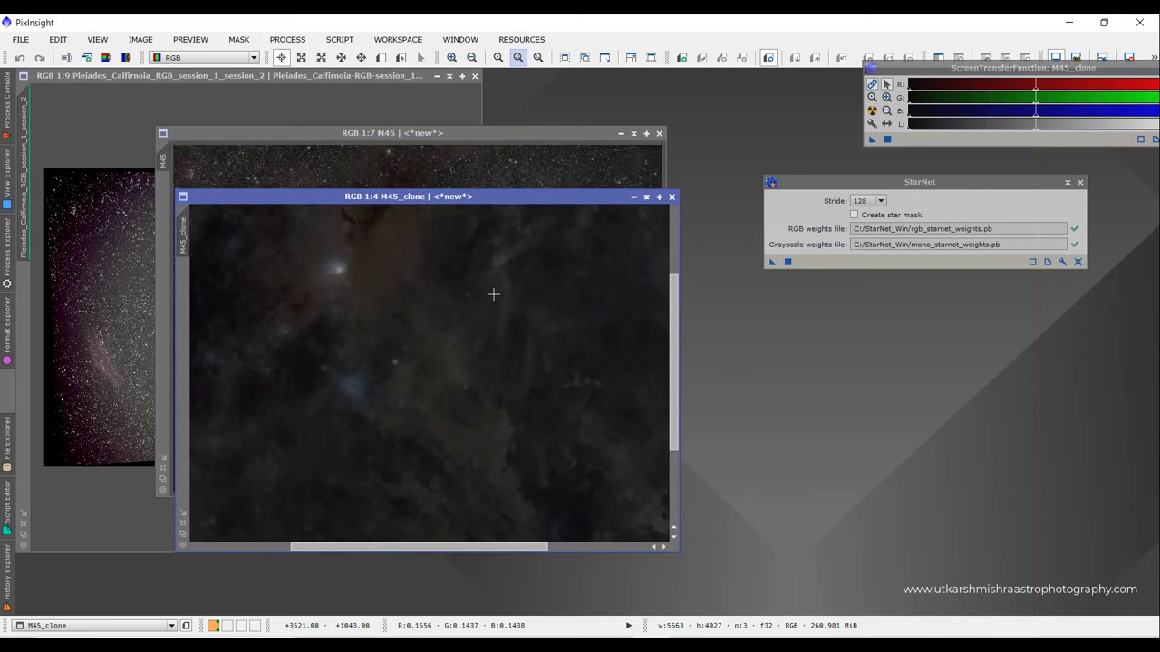
- Close the StarNet process window and open the PixelMath process
{"action": "left_click", "coordinate": [1079, 182]}
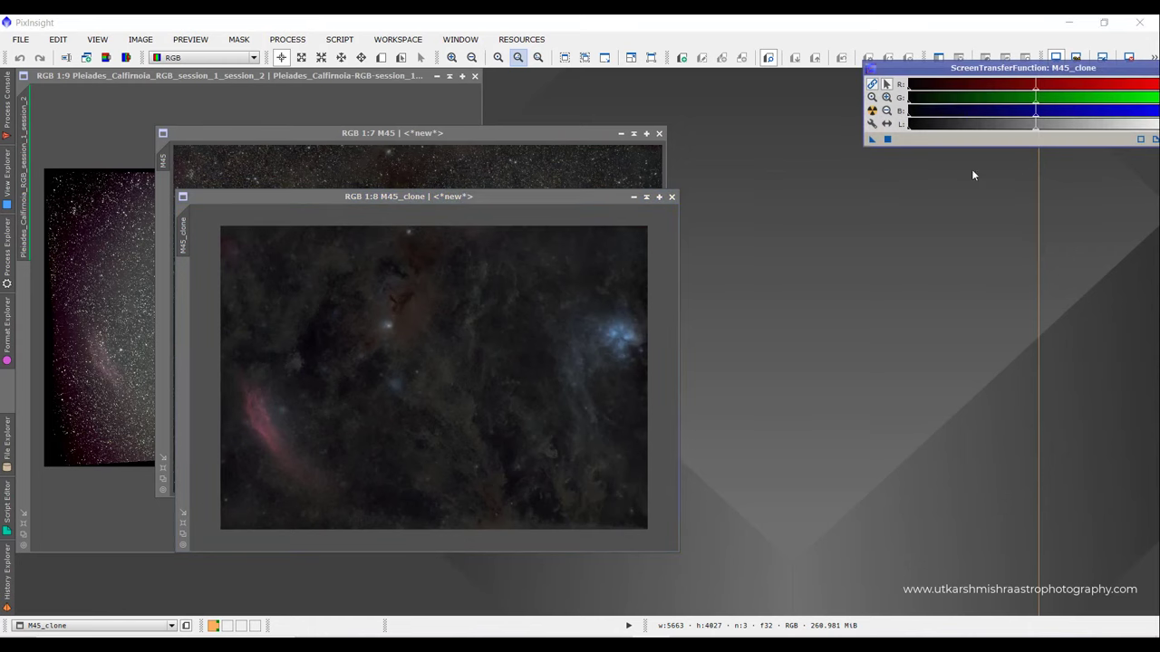
{"action": "left_click", "coordinate": [302, 41]}
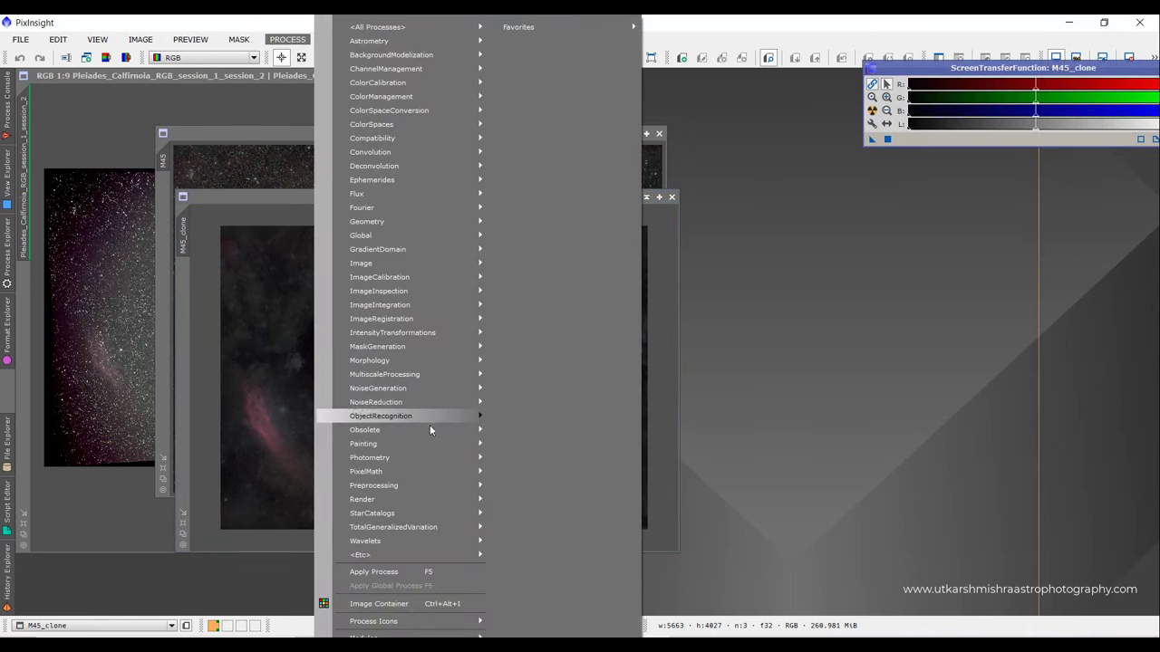
{"action": "mouse_move", "coordinate": [480, 478]}
{"action": "left_click", "coordinate": [519, 473]}
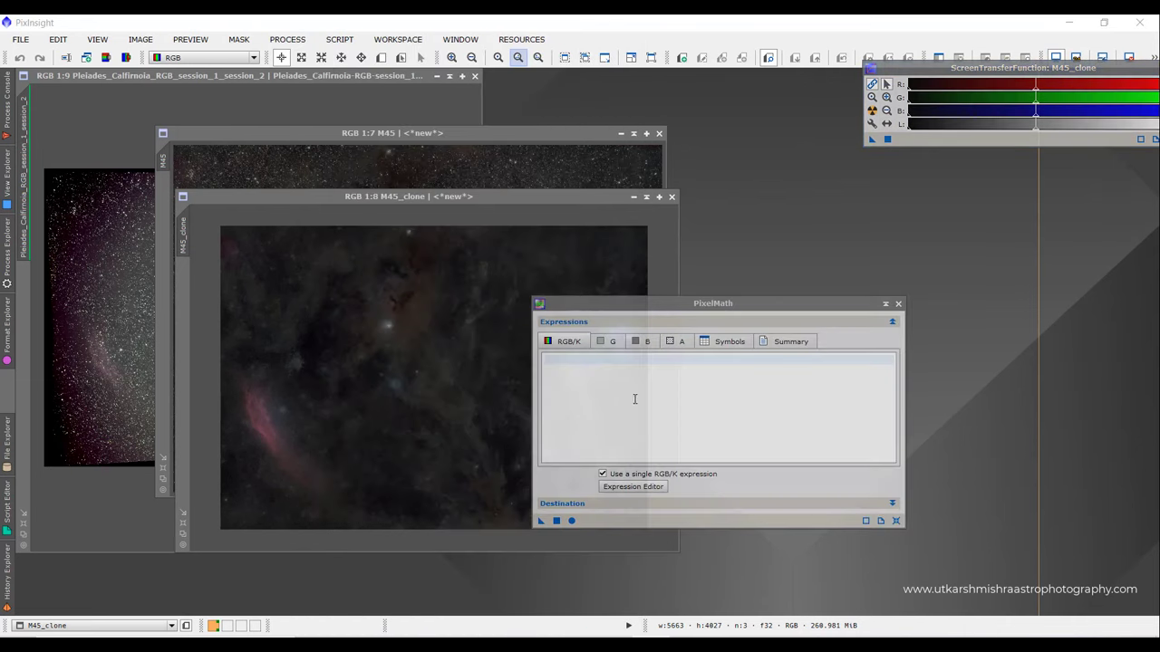
- Apply the PixelMath expression 1-(1-$T)*(1-$T) with Rescale result enabled to the starless M45 clone
{"action": "left_click", "coordinate": [629, 364]}
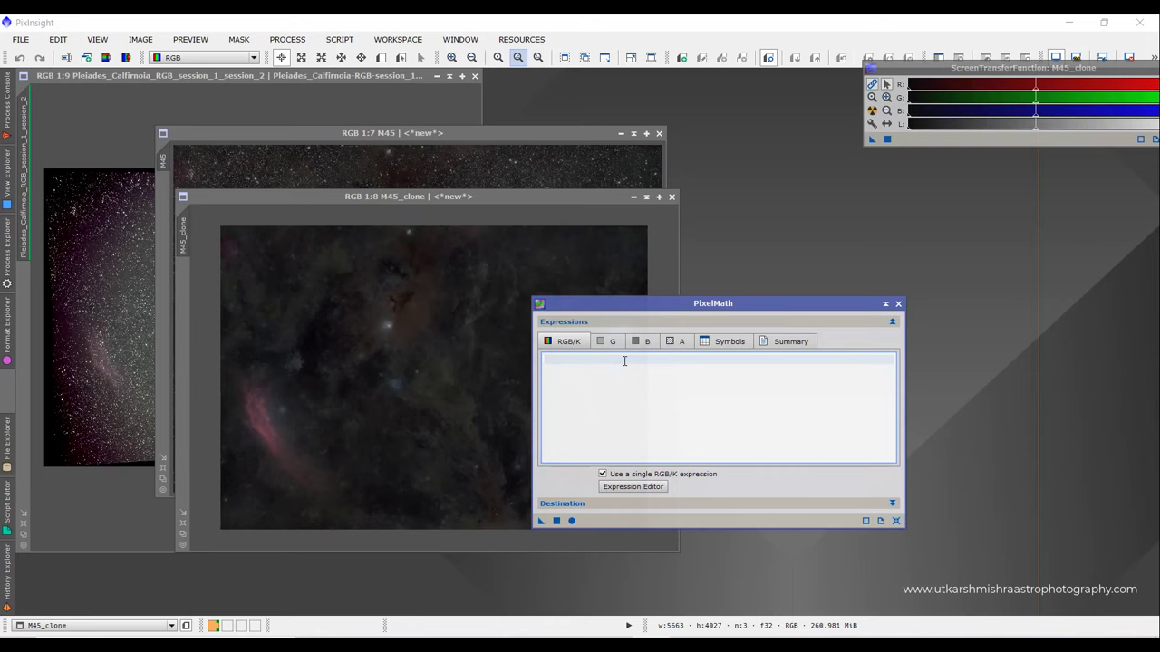
{"action": "type", "text": "1-(1-$T)*(1-$T)"}
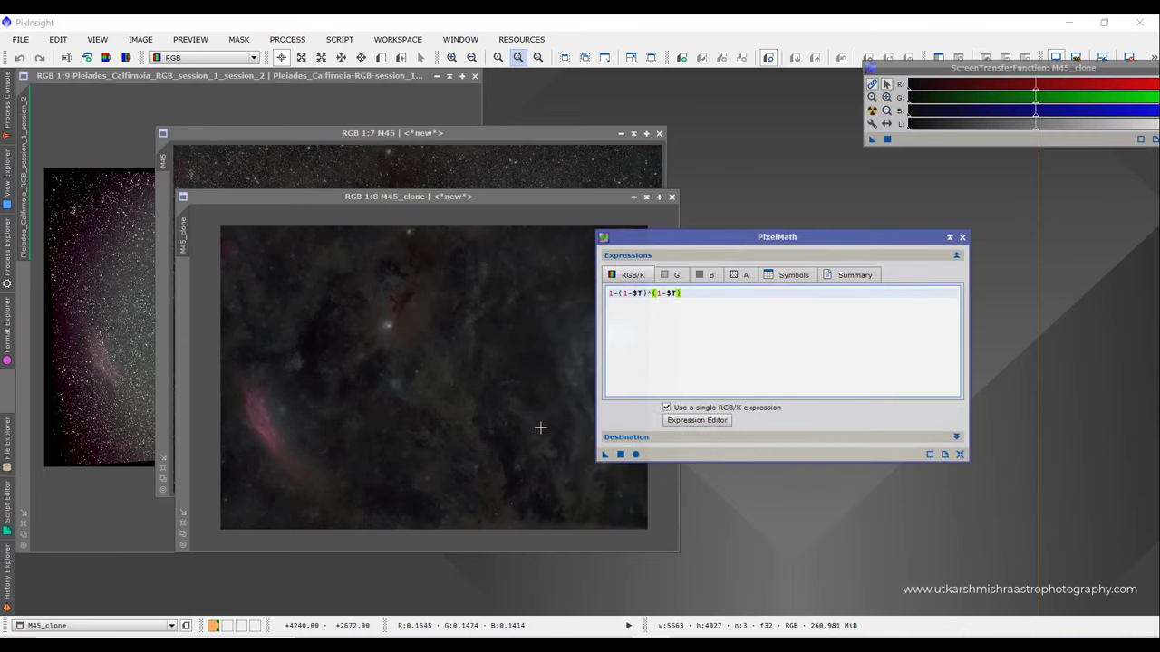
{"action": "left_click", "coordinate": [704, 439]}
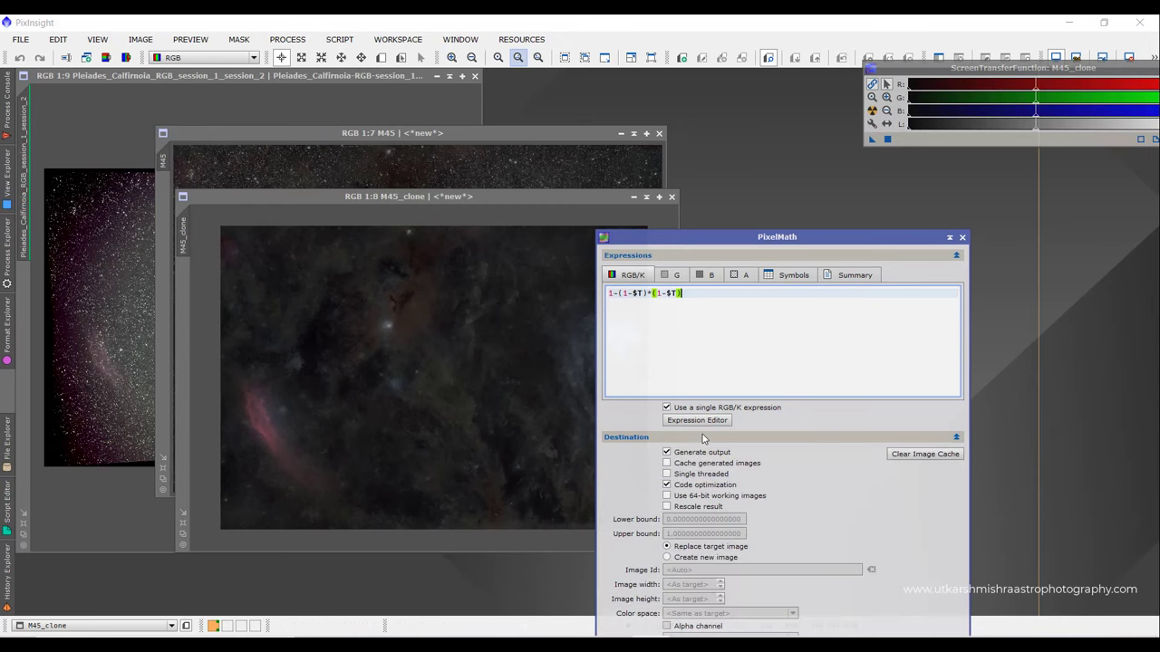
{"action": "left_click", "coordinate": [680, 510]}
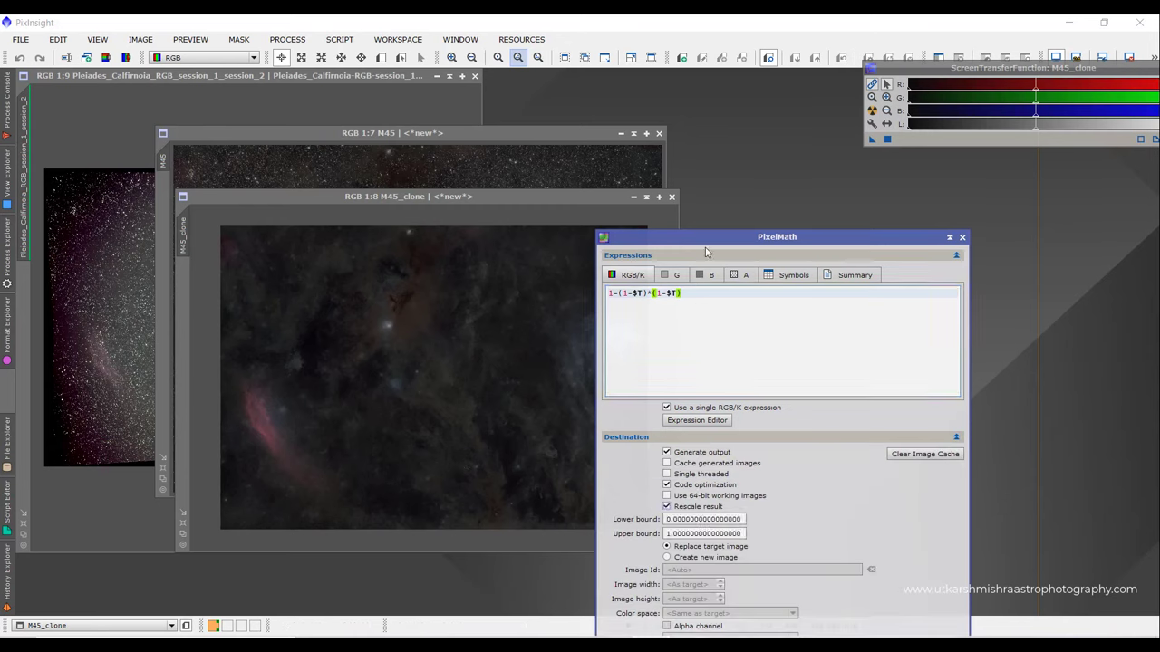
{"action": "left_click_drag", "start_coordinate": [709, 237], "coordinate": [804, 119]}
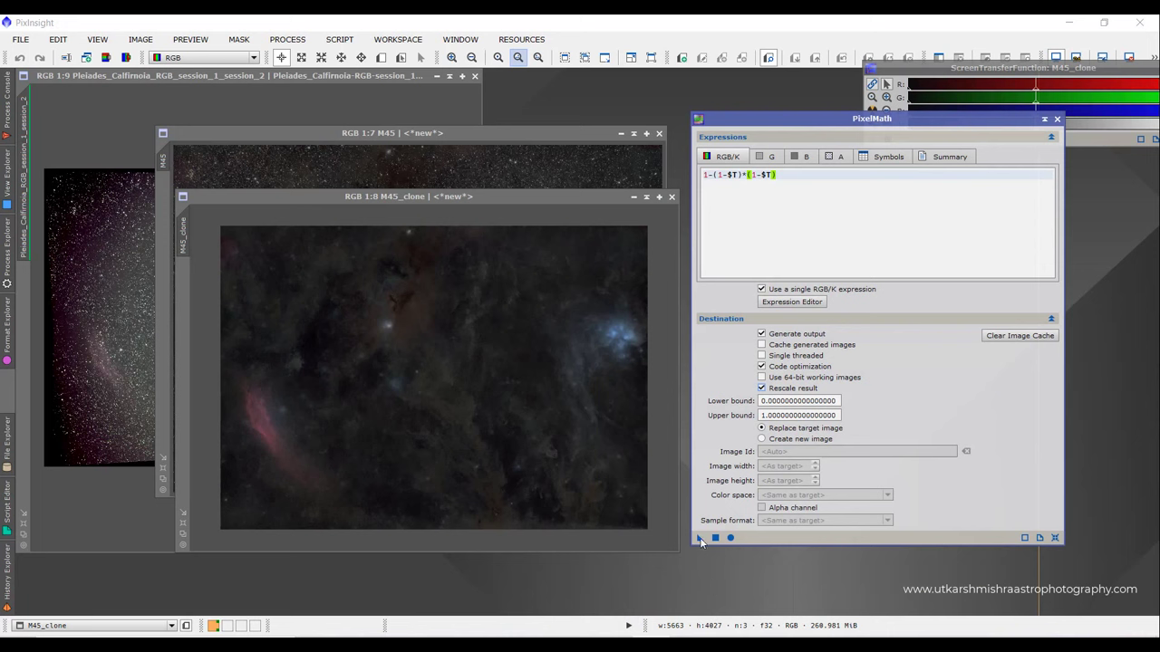
{"action": "left_click_drag", "start_coordinate": [700, 538], "coordinate": [556, 436]}
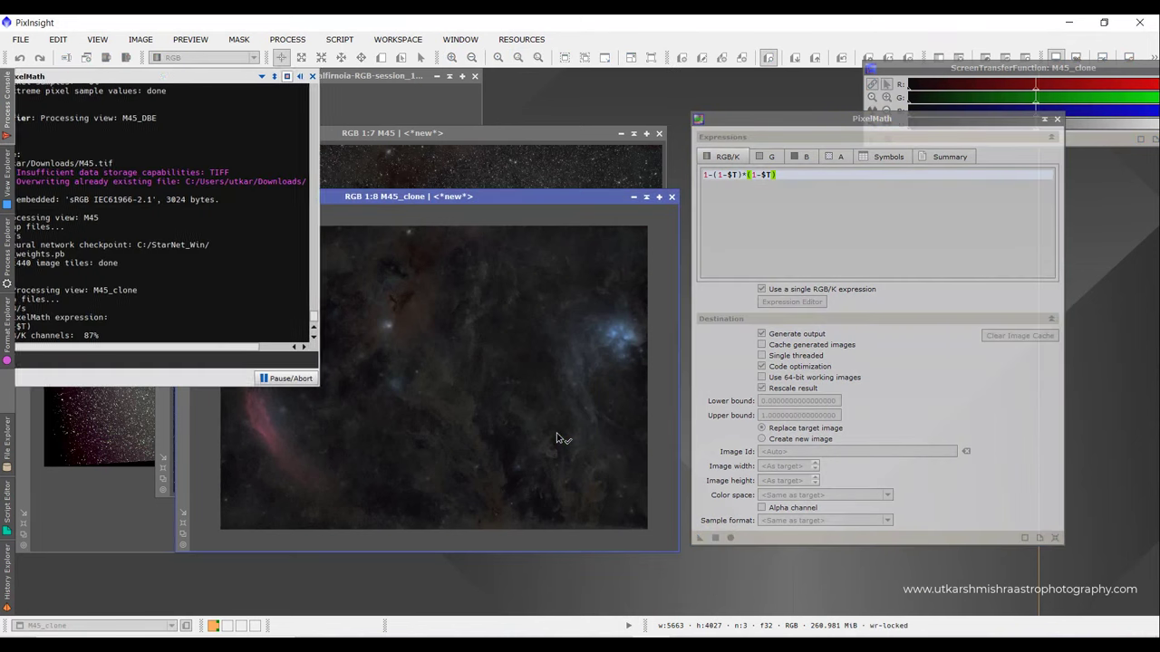
- Examine the brightened starless clone at several zoom levels, comparing it with its state before the PixelMath change
{"action": "scroll", "coordinate": [556, 436], "scroll_direction": "up", "scroll_amount": 2}
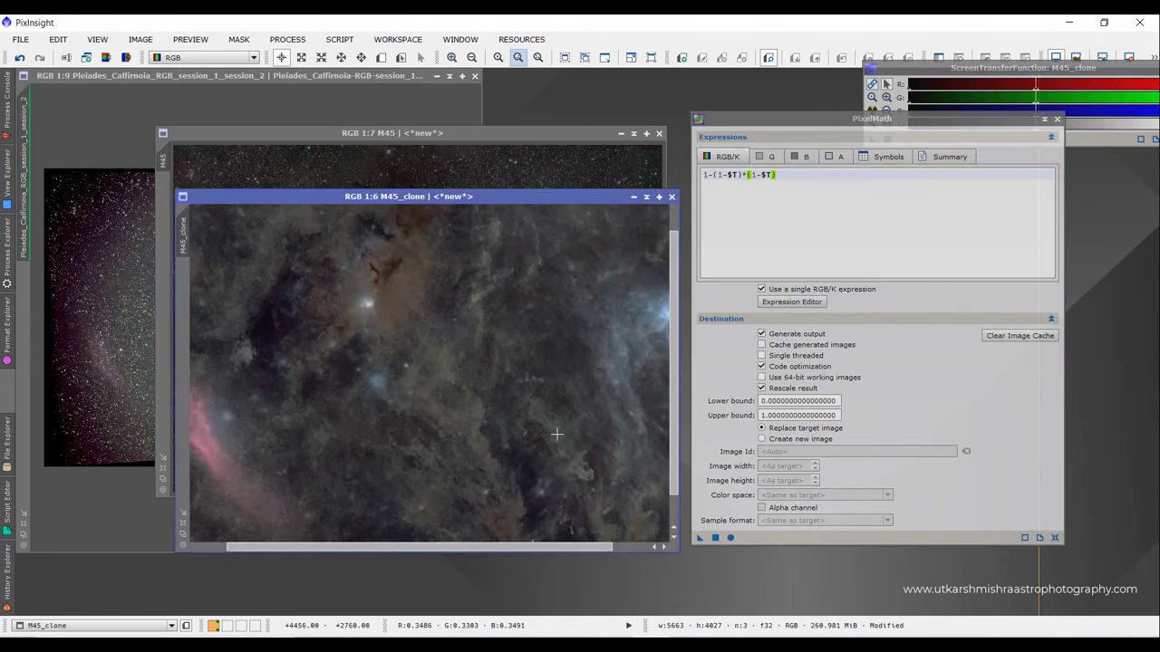
{"action": "scroll", "coordinate": [556, 436], "scroll_direction": "down", "scroll_amount": 1}
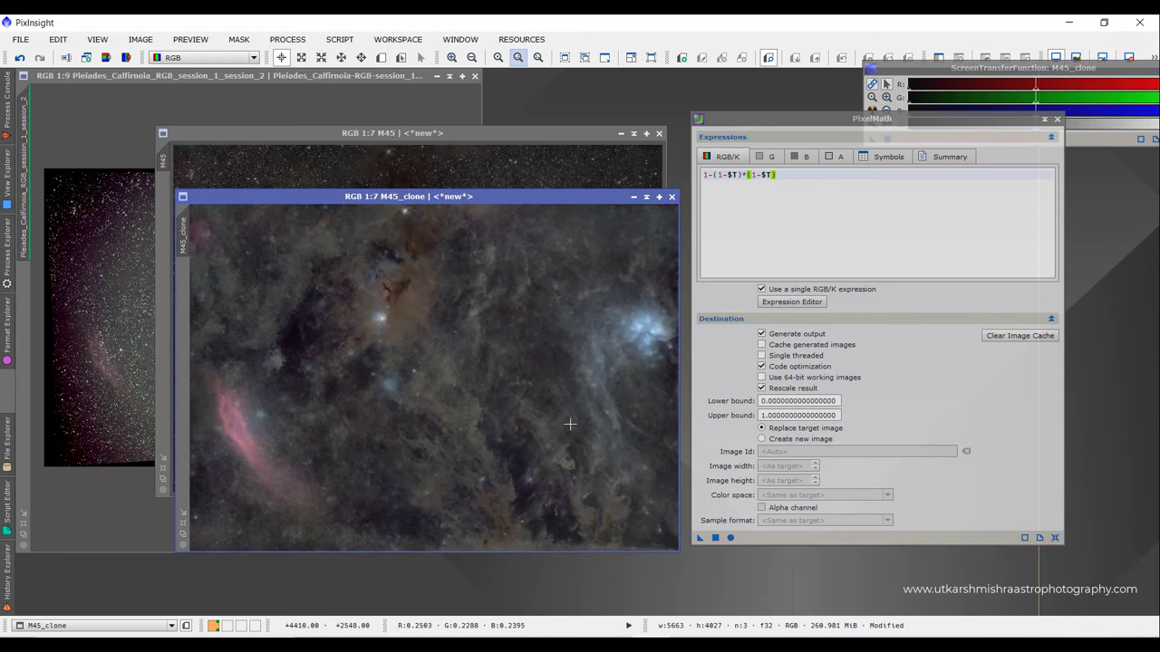
{"action": "left_click", "coordinate": [141, 39]}
{"action": "left_click", "coordinate": [148, 60]}
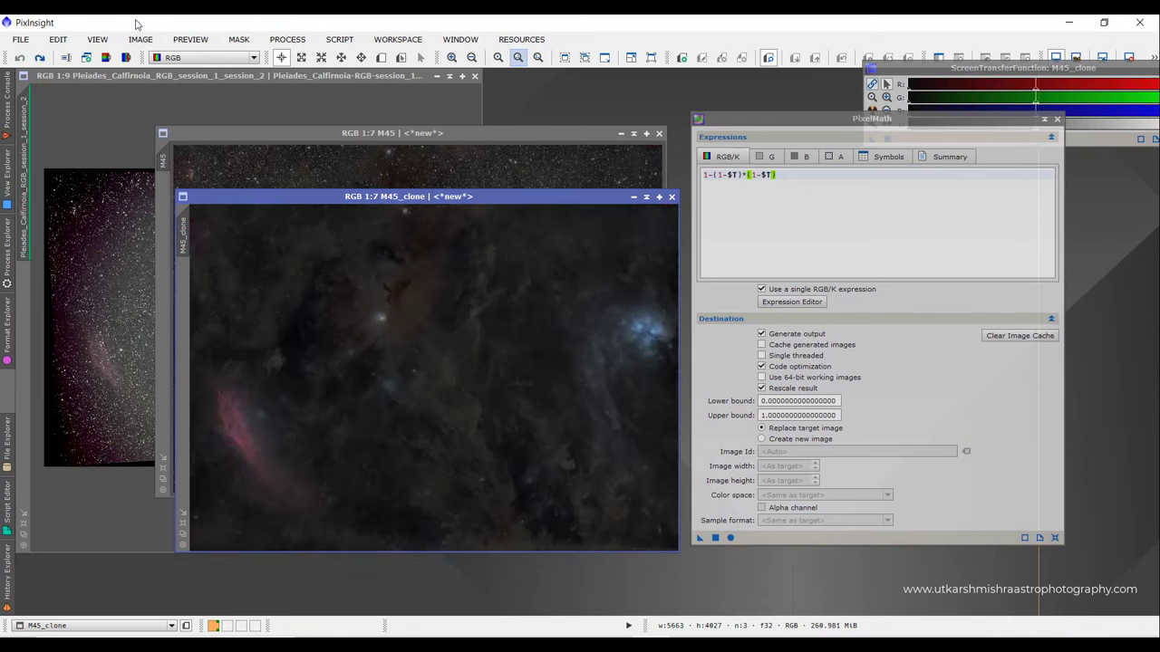
{"action": "left_click", "coordinate": [141, 39]}
{"action": "left_click", "coordinate": [179, 74]}
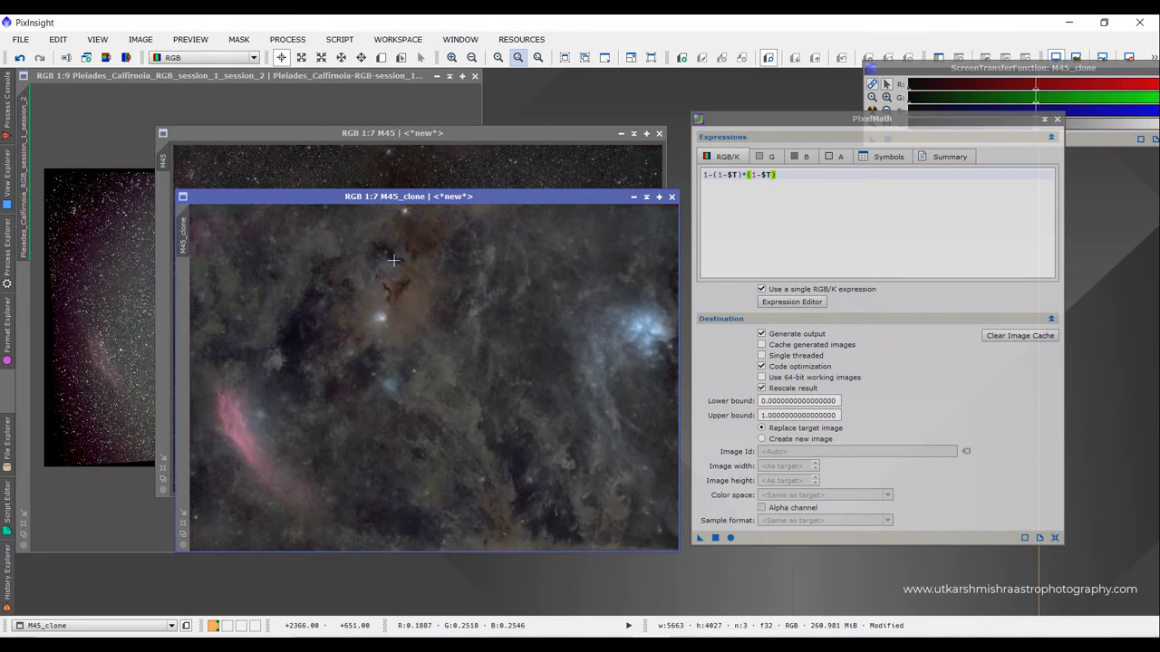
{"action": "scroll", "coordinate": [394, 260], "scroll_direction": "up", "scroll_amount": 4}
{"action": "scroll", "coordinate": [393, 260], "scroll_direction": "up", "scroll_amount": 1}
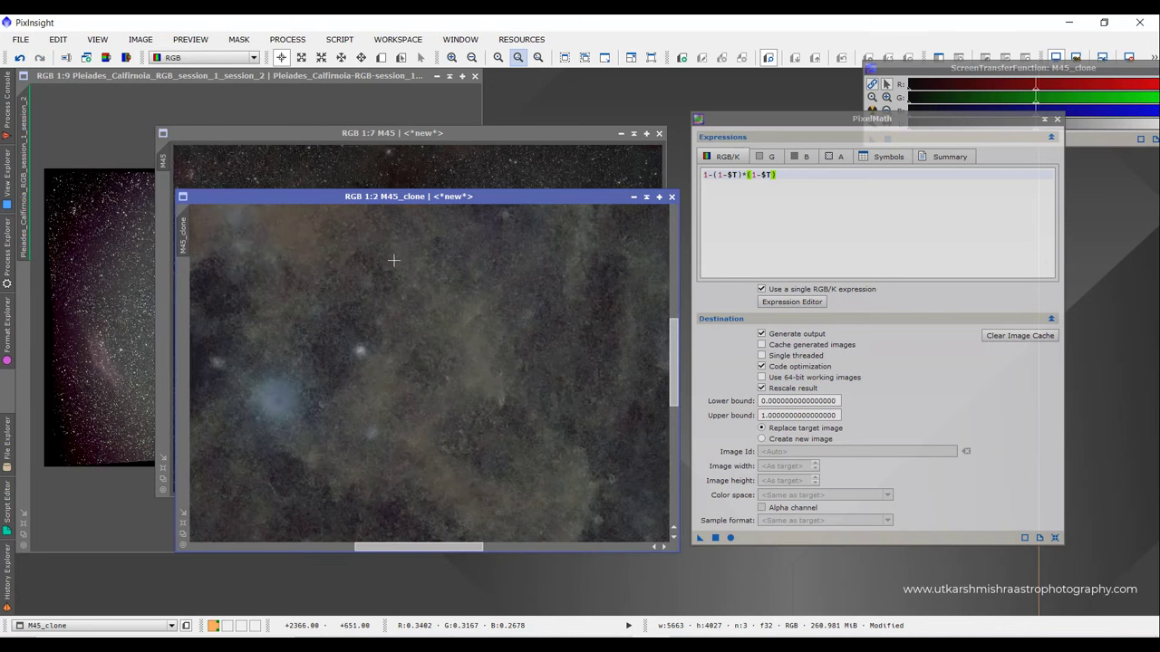
{"action": "scroll", "coordinate": [393, 260], "scroll_direction": "down", "scroll_amount": 5}
{"action": "scroll", "coordinate": [393, 260], "scroll_direction": "up", "scroll_amount": 1}
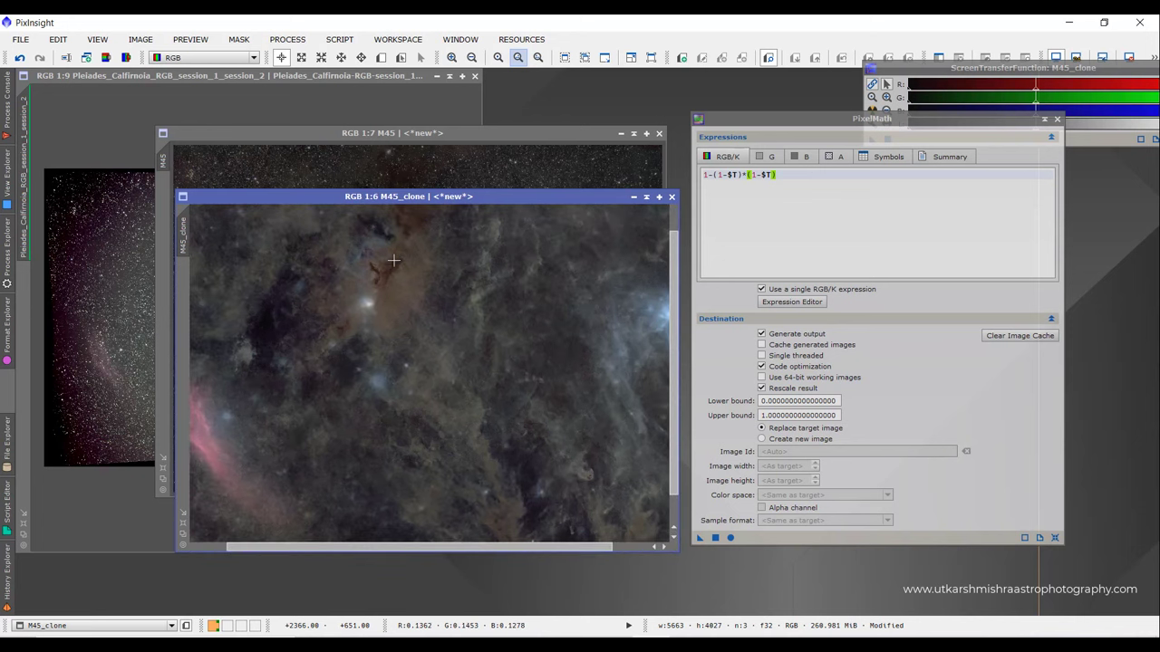
{"action": "scroll", "coordinate": [424, 263], "scroll_direction": "down", "scroll_amount": 2}
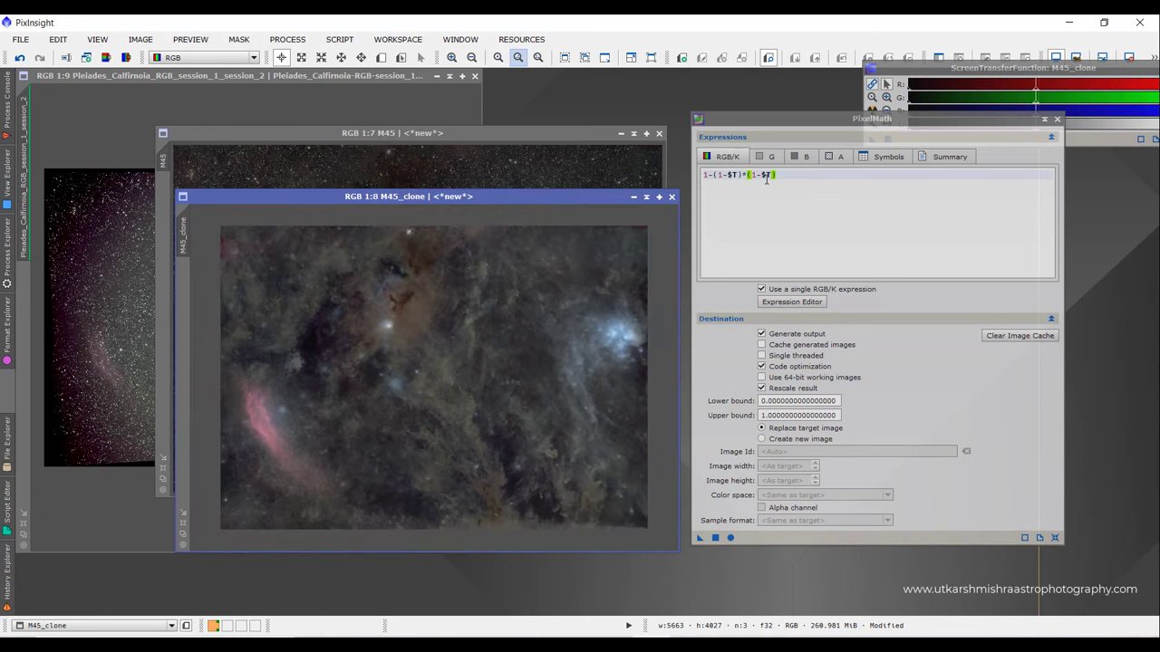
{"action": "left_click", "coordinate": [784, 177]}
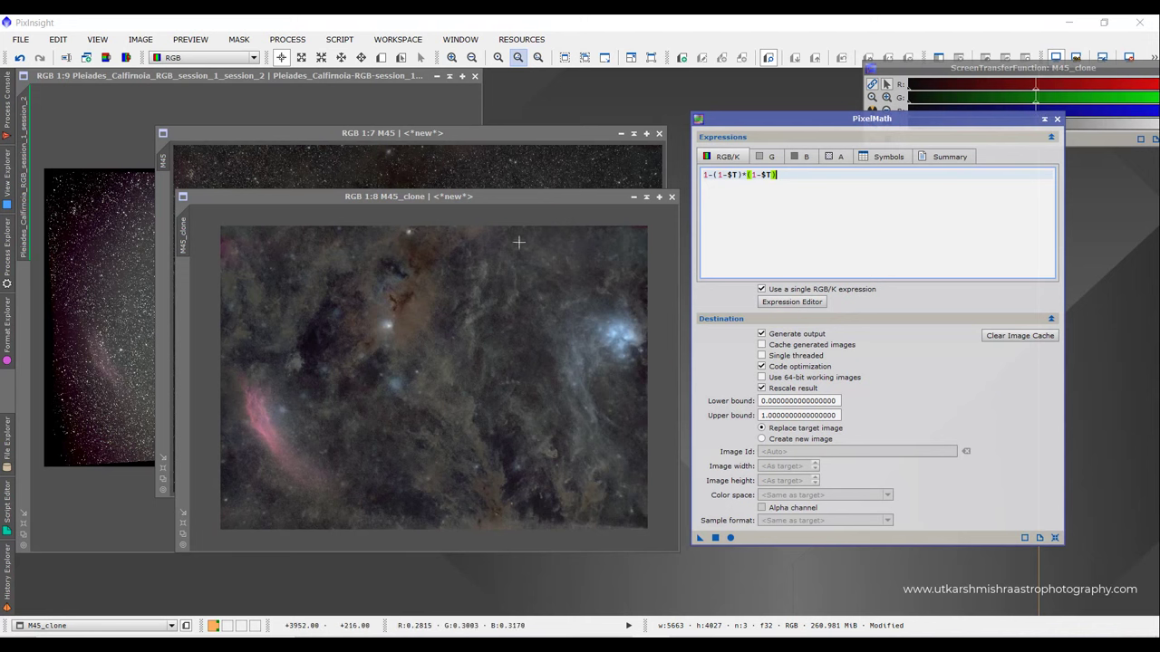
- Apply TGVDenoise to the starless clone in CIE L*a*b* mode with a chrominance strength of 3.65
{"action": "left_click", "coordinate": [288, 39]}
{"action": "mouse_move", "coordinate": [381, 27]}
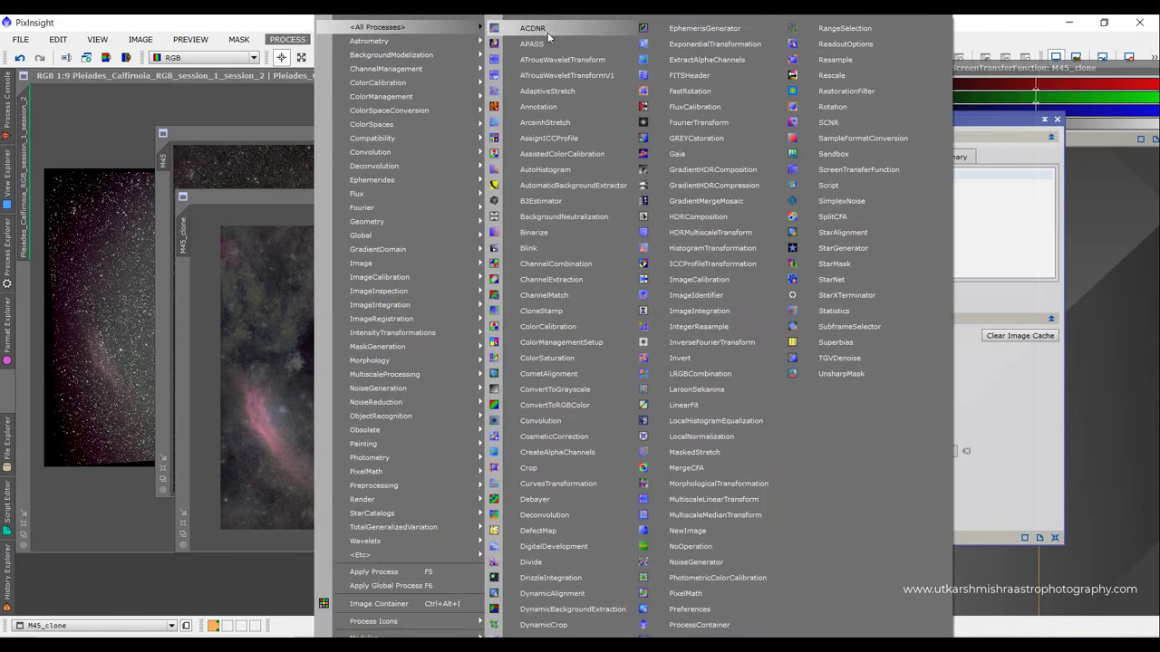
{"action": "left_click", "coordinate": [852, 357]}
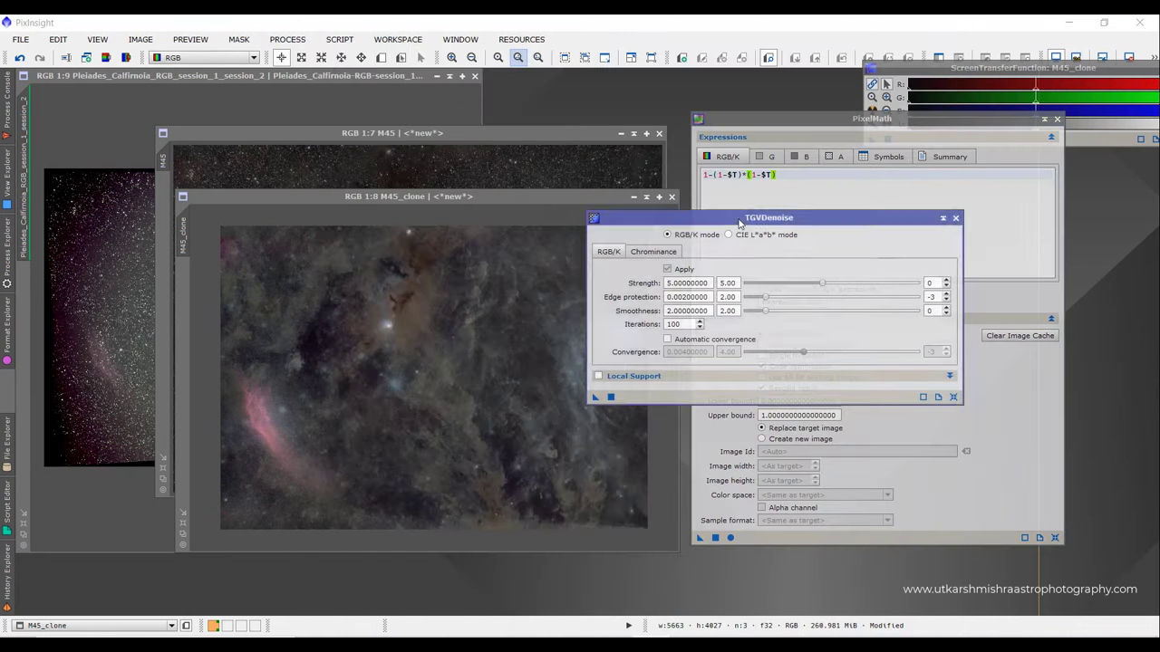
{"action": "left_click_drag", "start_coordinate": [743, 223], "coordinate": [743, 207]}
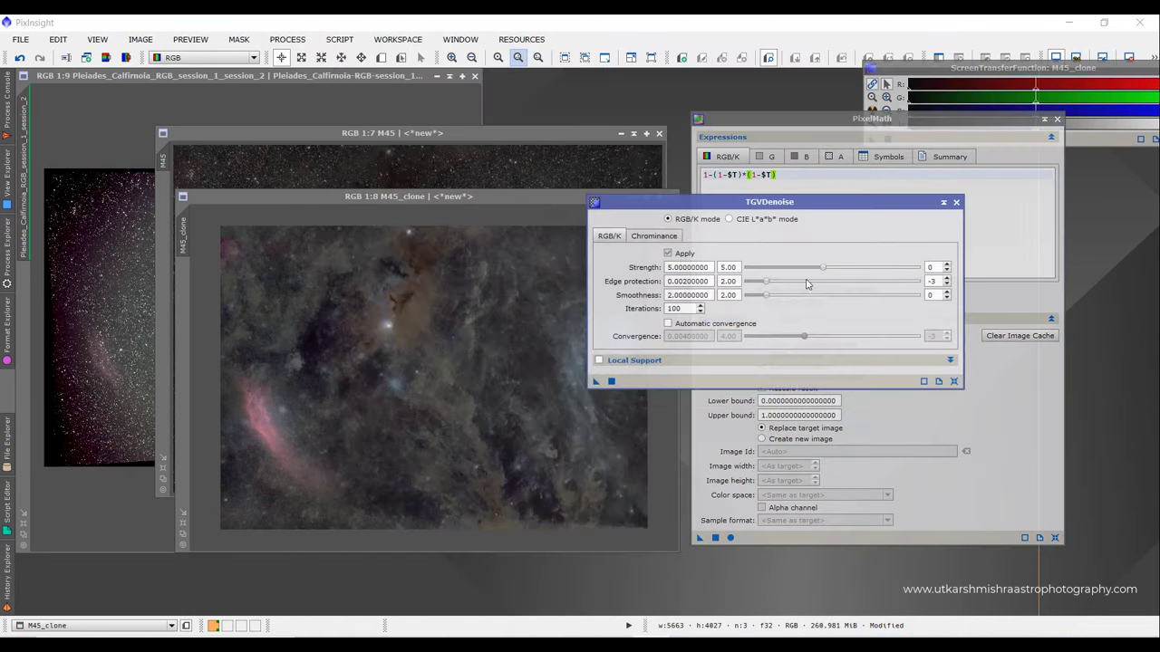
{"action": "left_click", "coordinate": [736, 220]}
{"action": "left_click", "coordinate": [686, 235]}
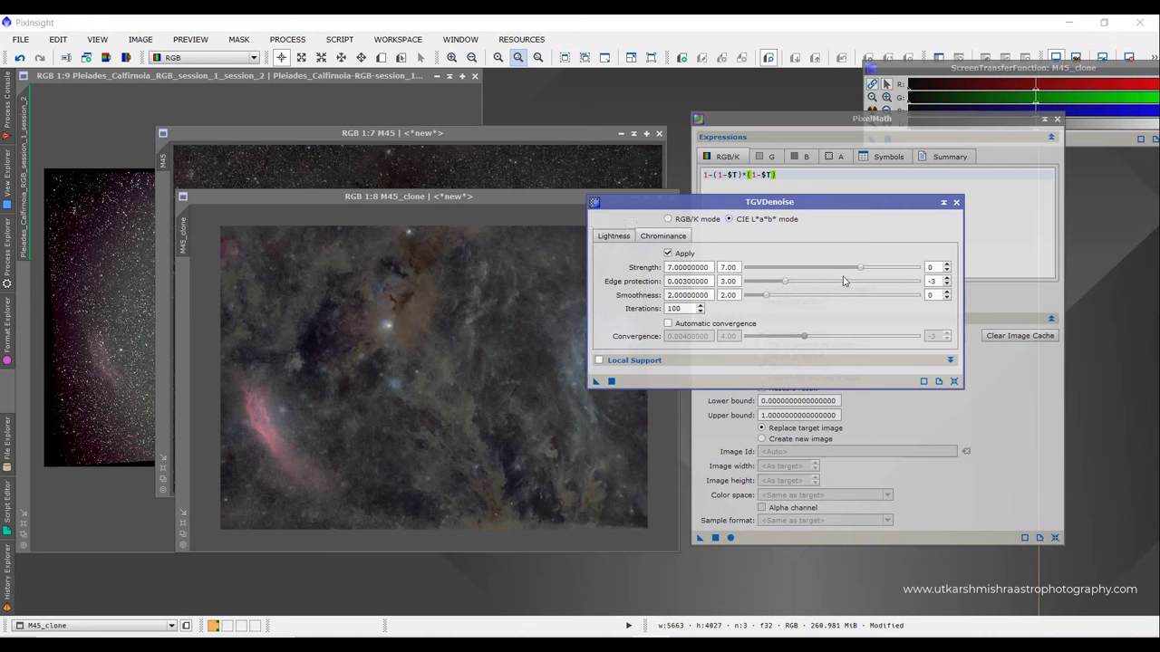
{"action": "left_click_drag", "start_coordinate": [863, 269], "coordinate": [797, 276]}
{"action": "left_click_drag", "start_coordinate": [595, 381], "coordinate": [385, 393]}
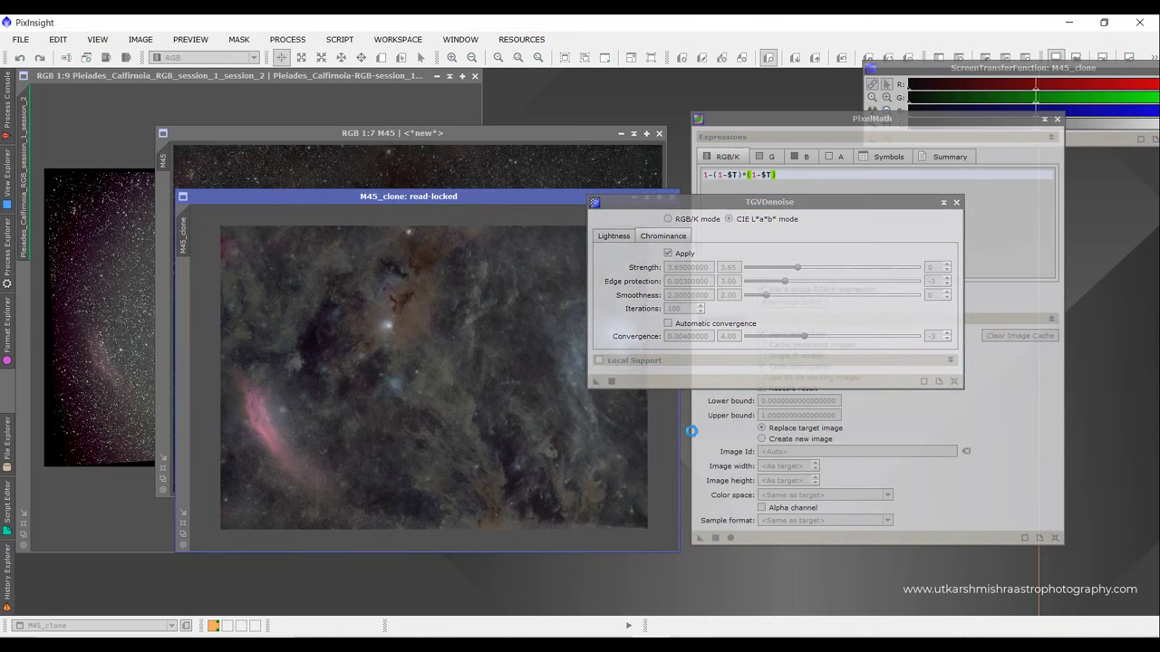
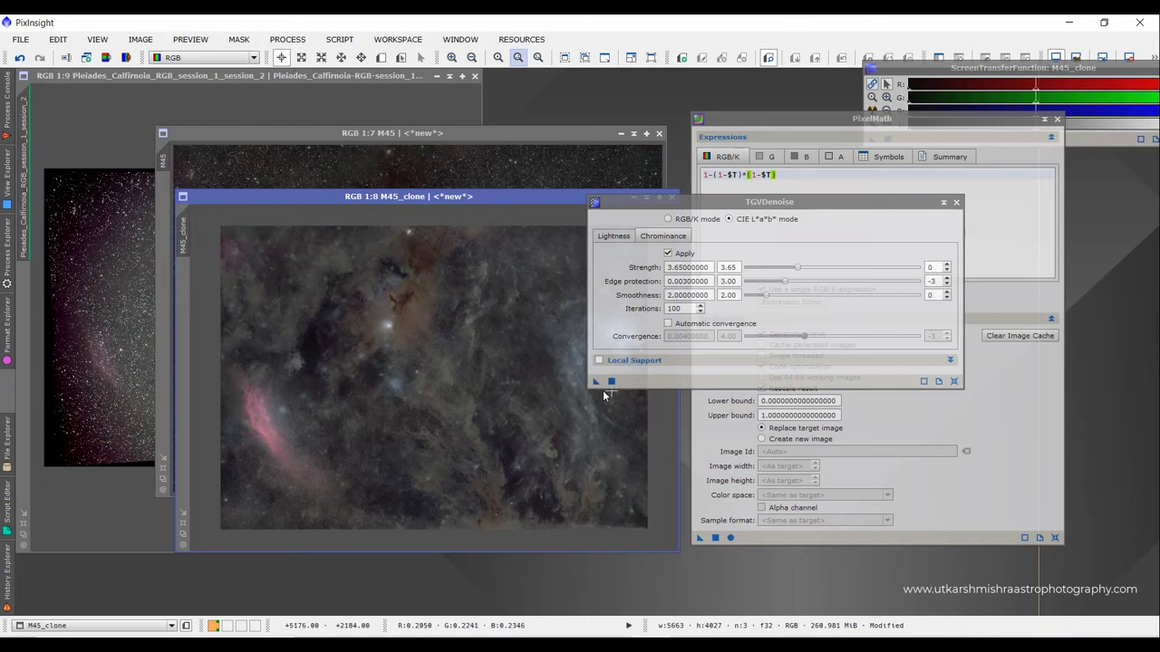
- Compare the starless clone before and after the noise reduction and close the TGVDenoise process
{"action": "key", "text": "ctrl+z"}
{"action": "key", "text": "ctrl+y"}
{"action": "key", "text": "ctrl+z"}
{"action": "scroll", "coordinate": [550, 403], "scroll_direction": "up", "scroll_amount": 1}
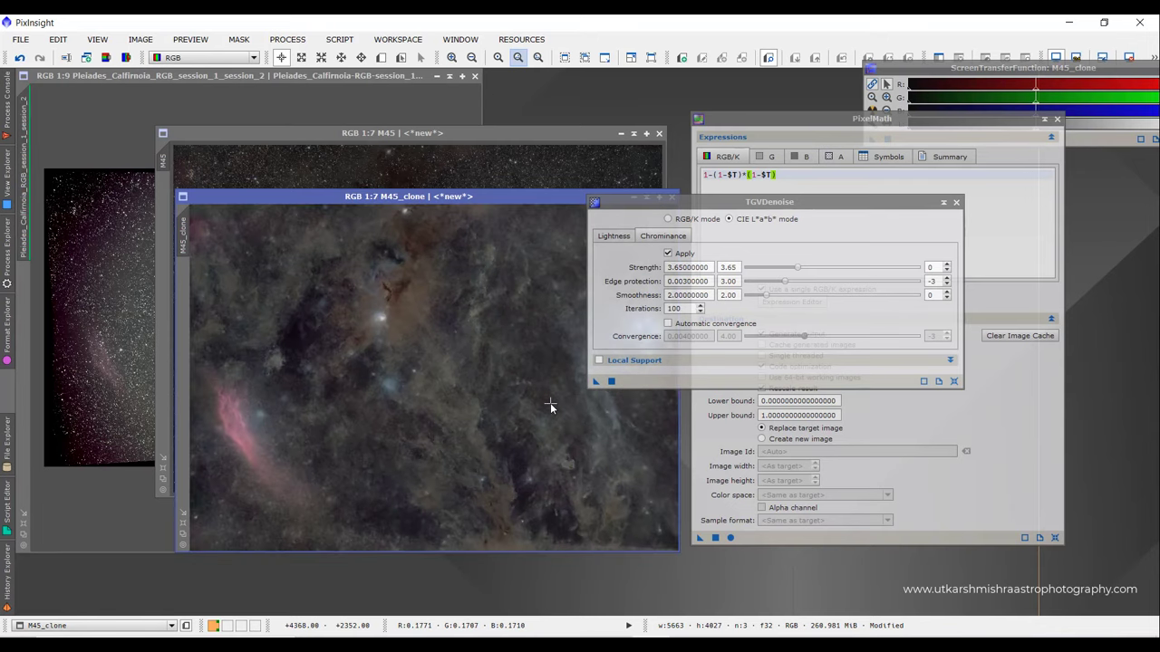
{"action": "left_click", "coordinate": [956, 203]}
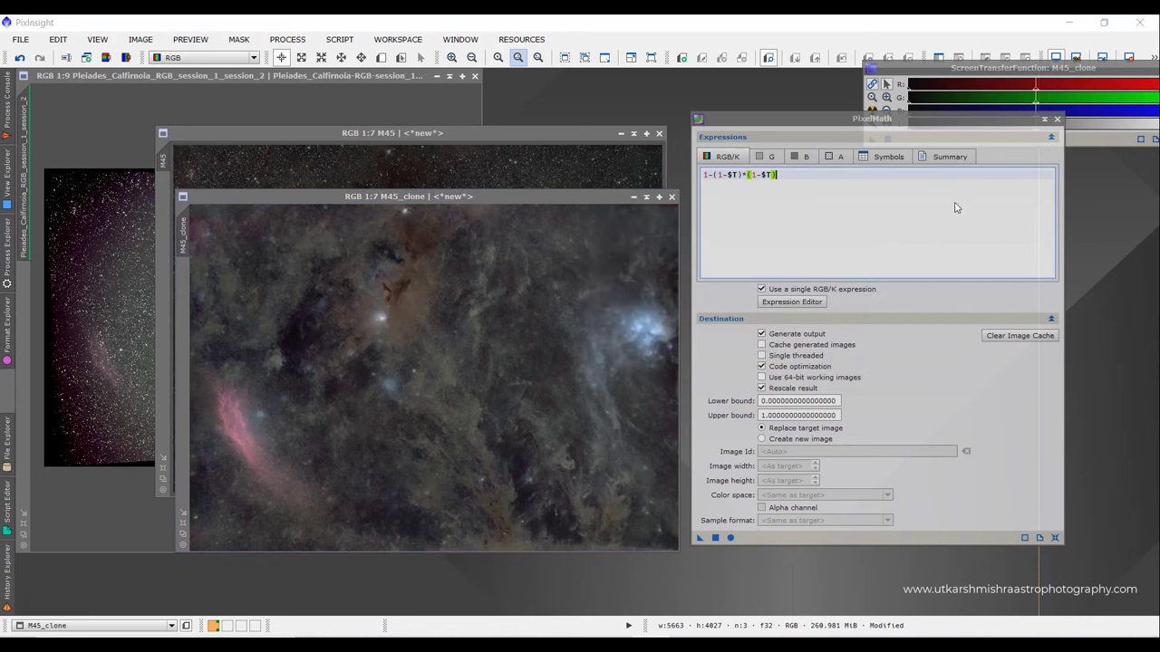
{"action": "key", "text": "ctrl+z"}
{"action": "key", "text": "ctrl+y"}
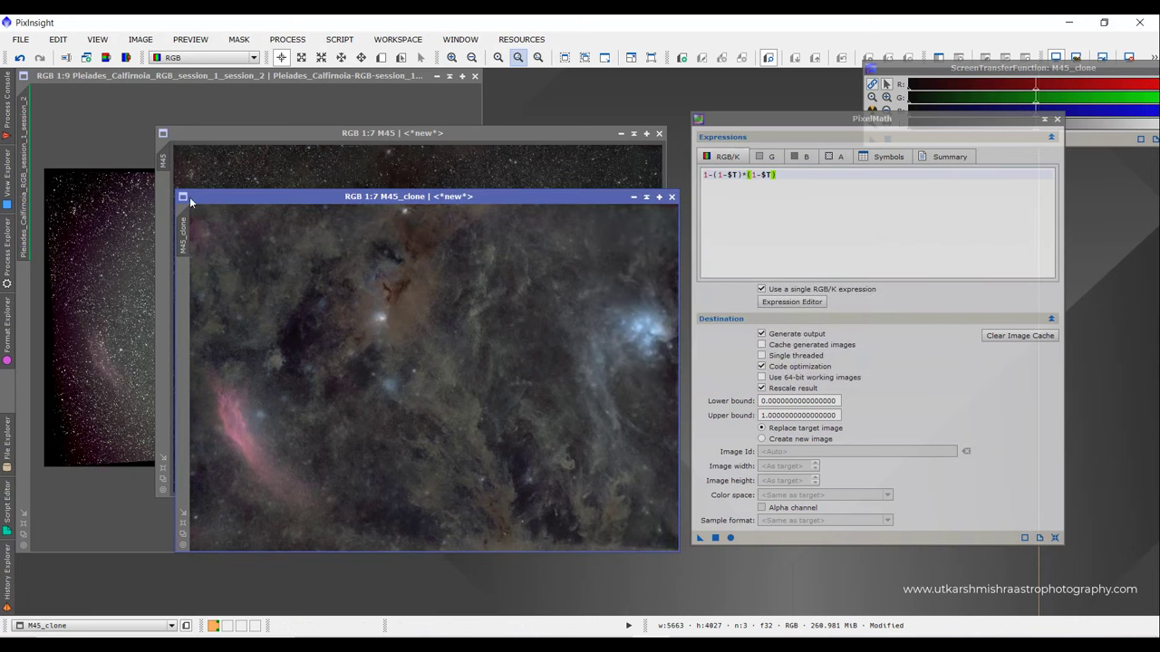
- Change the starless clone's image identifier to B
{"action": "left_click", "coordinate": [66, 57]}
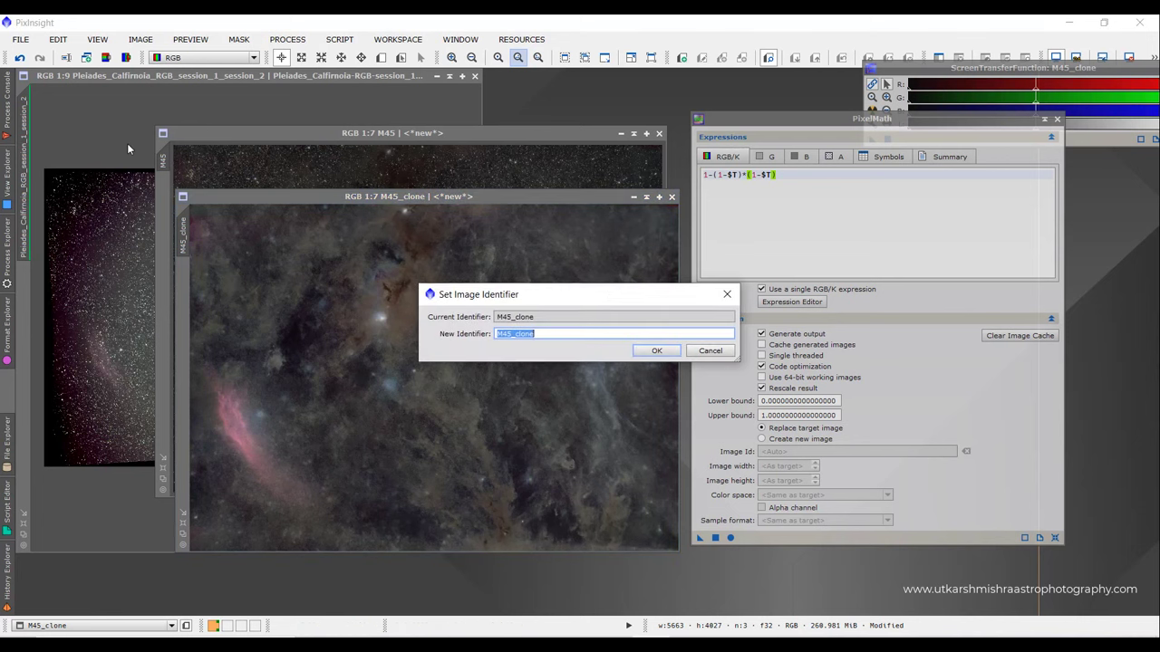
{"action": "key", "text": "BackSpace"}
{"action": "type", "text": "B"}
{"action": "key", "text": "Return"}
{"action": "left_click", "coordinate": [383, 171]}
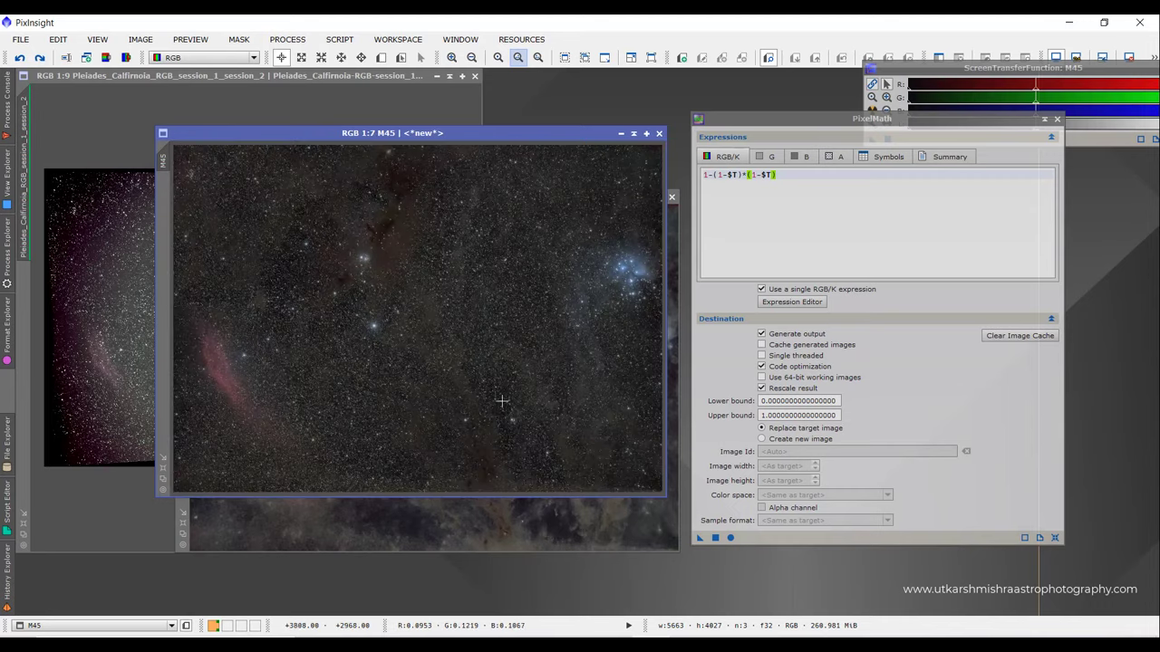
{"action": "left_click", "coordinate": [541, 511]}
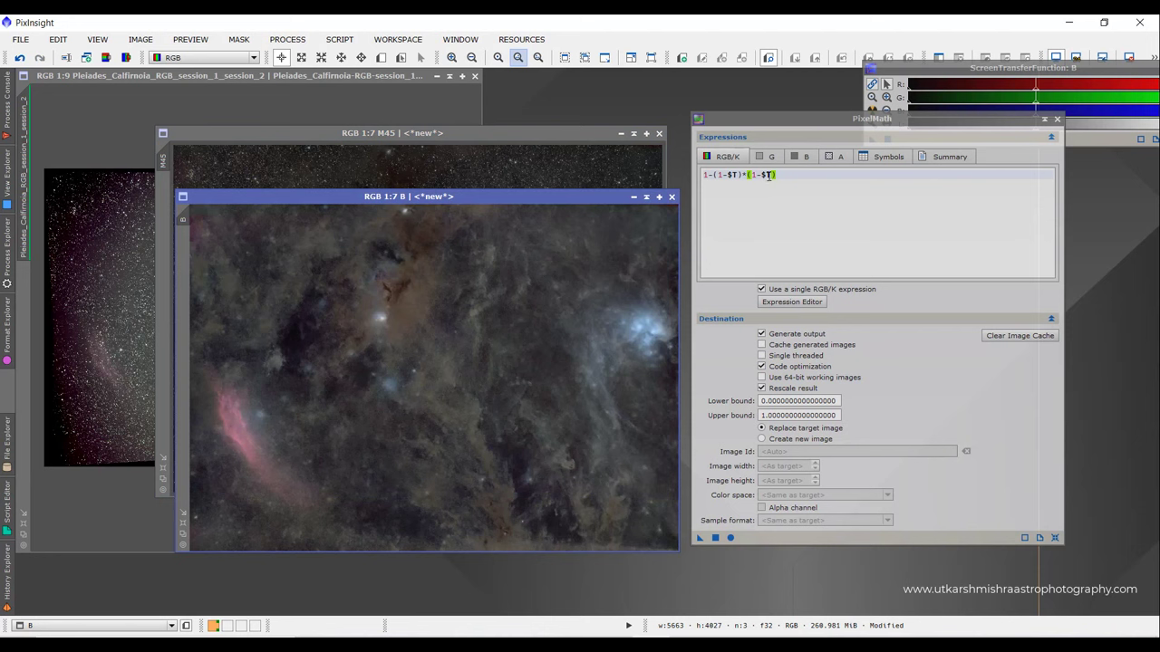
- Change the PixelMath expression to F=0.5; (1-(1-$T)*(1-B)*F)+($T*~F)
{"action": "left_click", "coordinate": [769, 176]}
{"action": "key", "text": "BackSpace"}
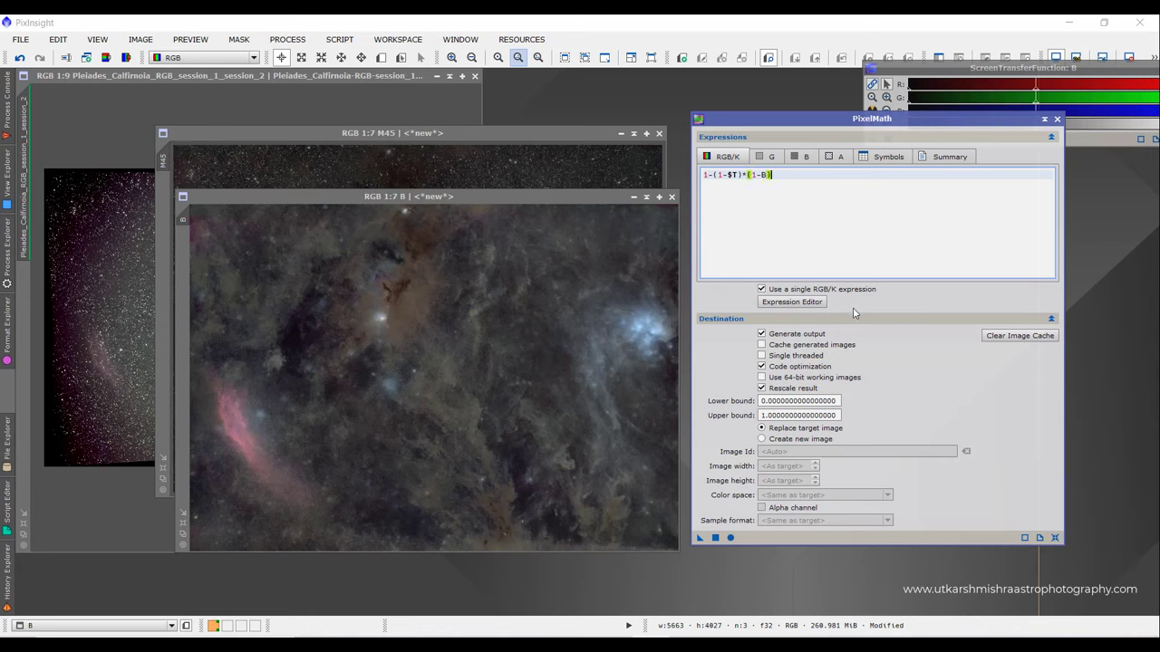
{"action": "type", "text": "*"}
{"action": "left_click", "coordinate": [702, 175]}
{"action": "type", "text": "f"}
{"action": "key", "text": "BackSpace"}
{"action": "type", "text": "F)+($T*~F"}
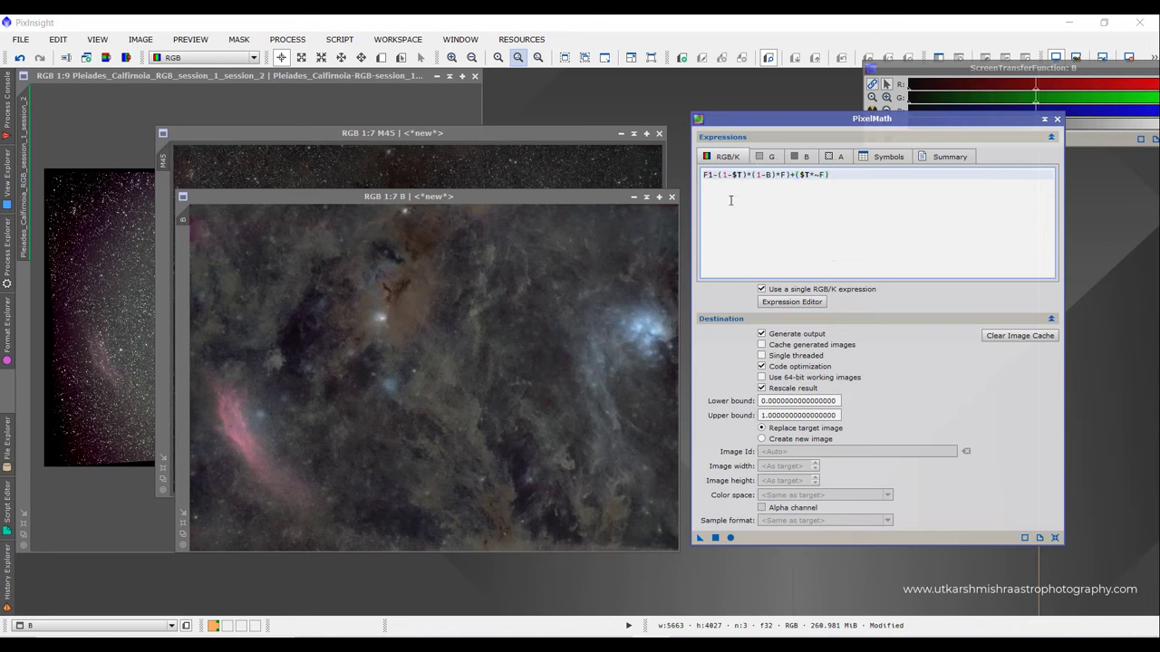
{"action": "type", "text": "=("}
{"action": "type", "text": ".5"}
{"action": "type", "text": "; "}
{"action": "type", "text": "("}
- Try to apply the PixelMath blend expression to the original M45 image with stars
{"action": "left_click", "coordinate": [534, 155]}
{"action": "scroll", "coordinate": [451, 321], "scroll_direction": "up", "scroll_amount": 2}
{"action": "scroll", "coordinate": [451, 320], "scroll_direction": "down", "scroll_amount": 2}
{"action": "left_click", "coordinate": [544, 509]}
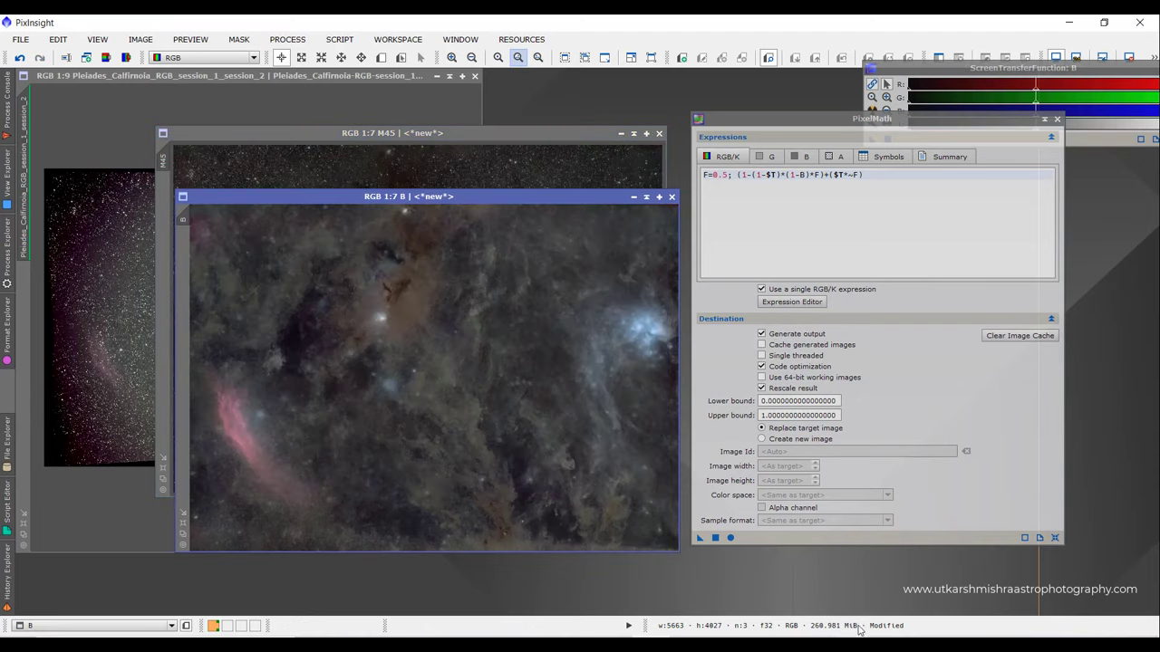
{"action": "left_click", "coordinate": [534, 172]}
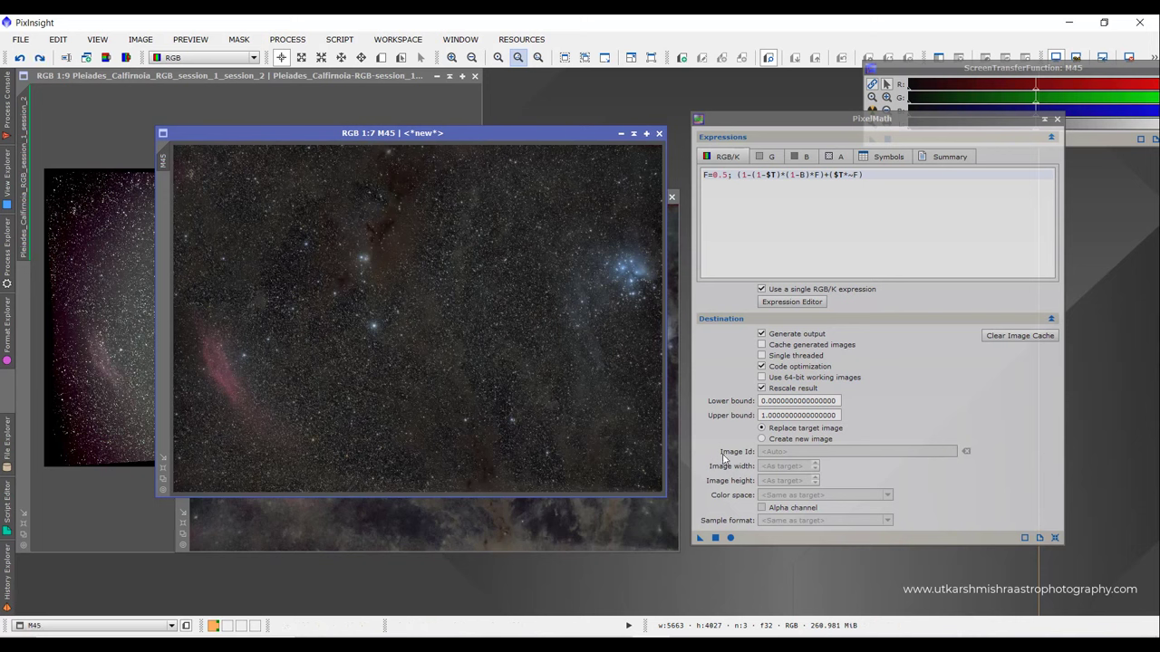
{"action": "left_click", "coordinate": [699, 538]}
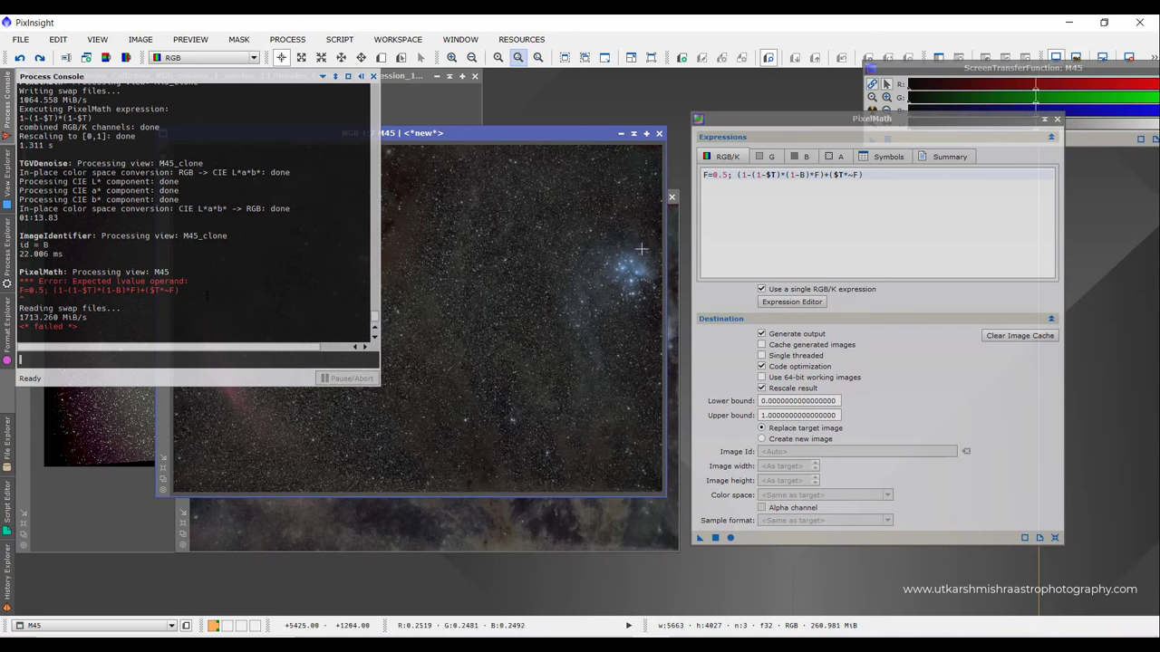
- Declare F as a symbol in PixelMath and bring the original M45 image to the front
{"action": "left_click", "coordinate": [774, 196]}
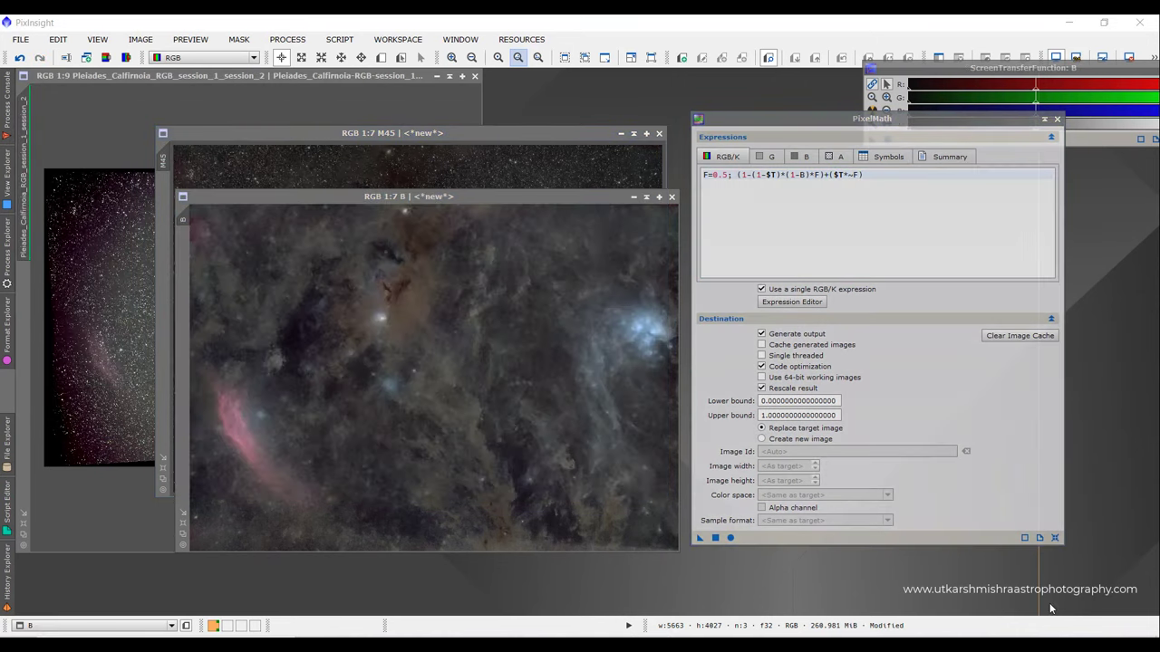
{"action": "left_click", "coordinate": [855, 173]}
{"action": "key", "text": "ctrl+a"}
{"action": "key", "text": "Delete"}
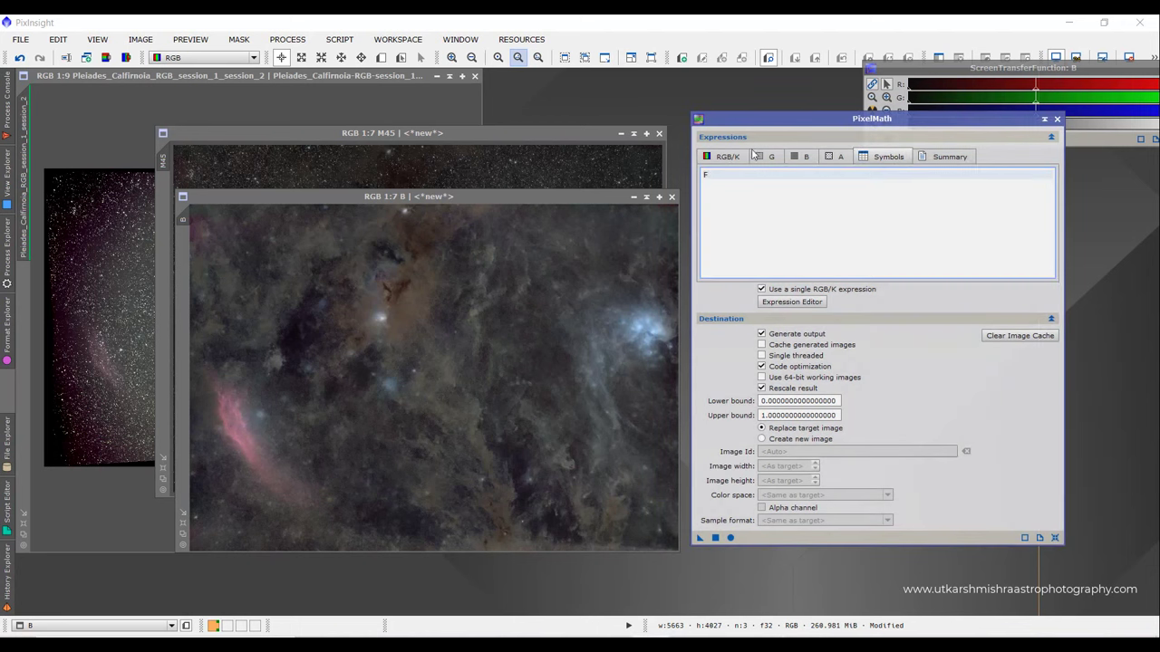
{"action": "type", "text": "F"}
{"action": "type", "text": "=0.5; (1-(1-$T)*(1-B)*F)+($T*~F)"}
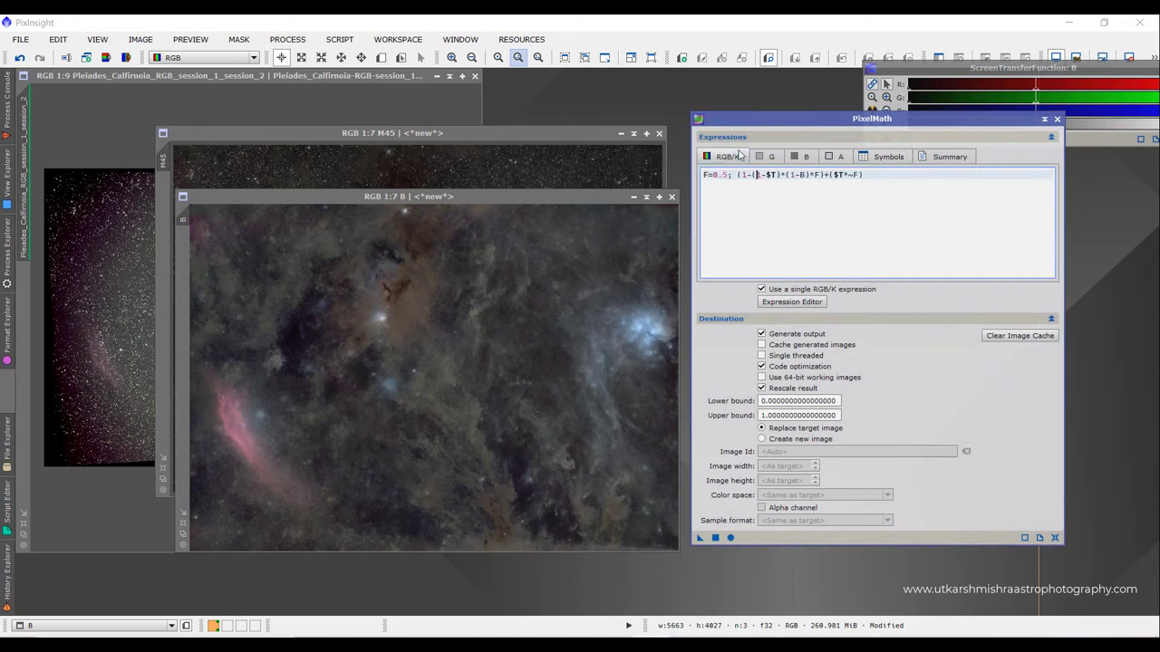
{"action": "left_click", "coordinate": [505, 146]}
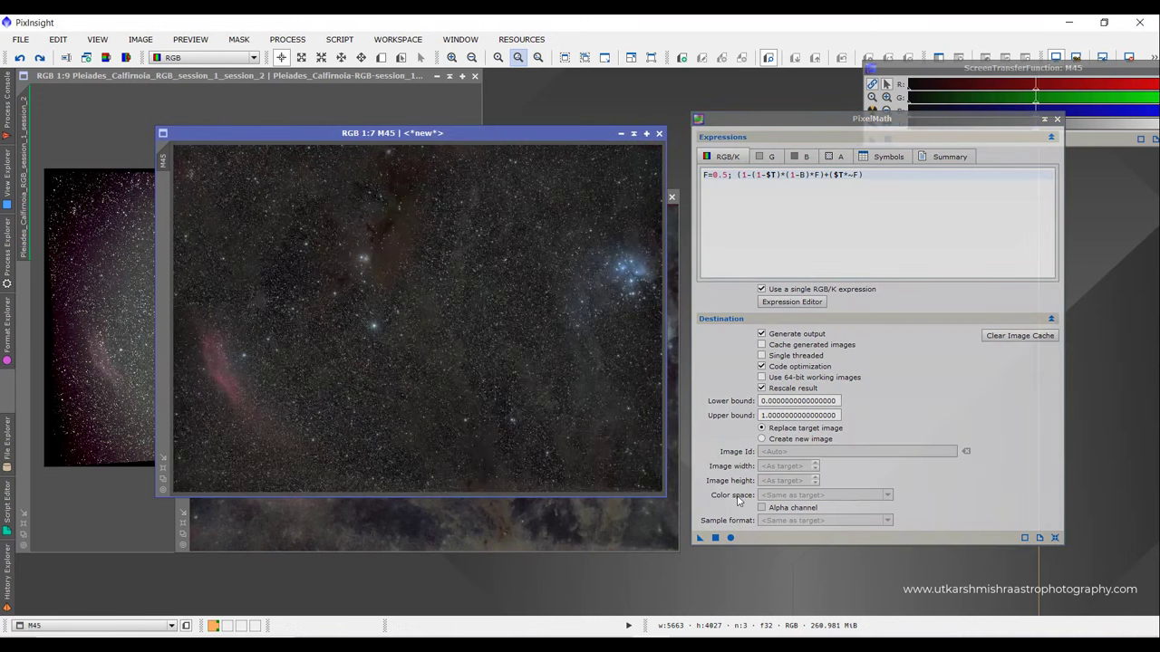
- Apply the PixelMath blend expression with F=0.5 to the M45 image and toggle it once against the original
{"action": "left_click_drag", "start_coordinate": [699, 537], "coordinate": [567, 391]}
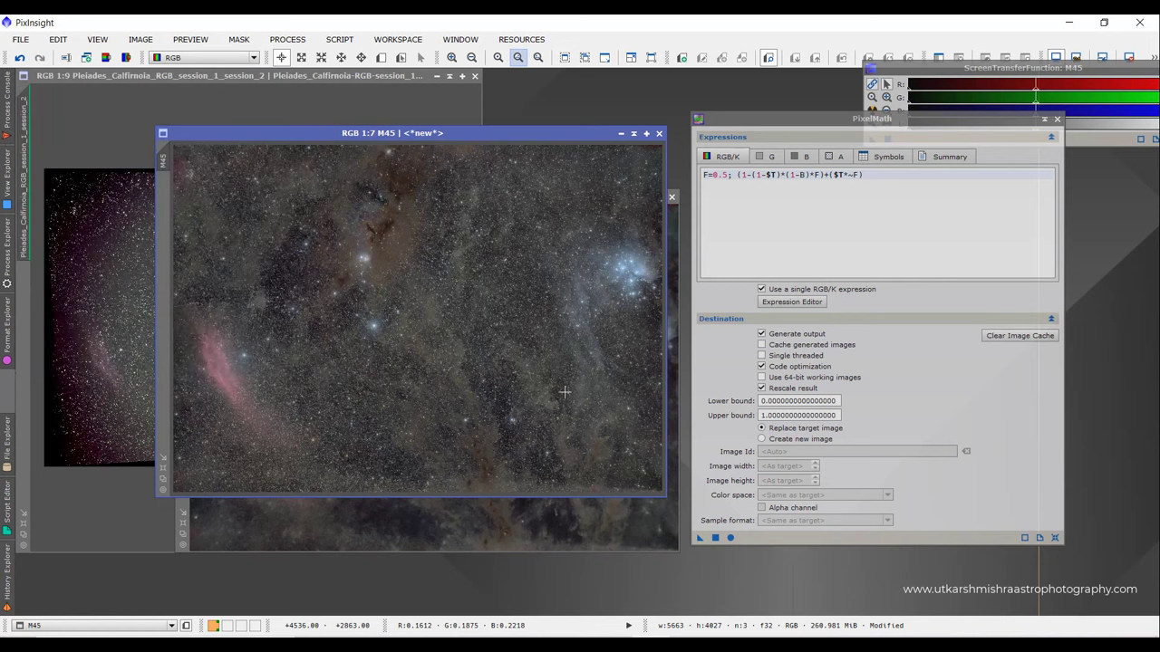
{"action": "key", "text": "ctrl+z"}
{"action": "key", "text": "ctrl+y"}
- Compare the M45 star field with and without the PixelMath blend at 1:1 zoom, ending with the blend applied
{"action": "scroll", "coordinate": [537, 362], "scroll_direction": "up", "scroll_amount": 6}
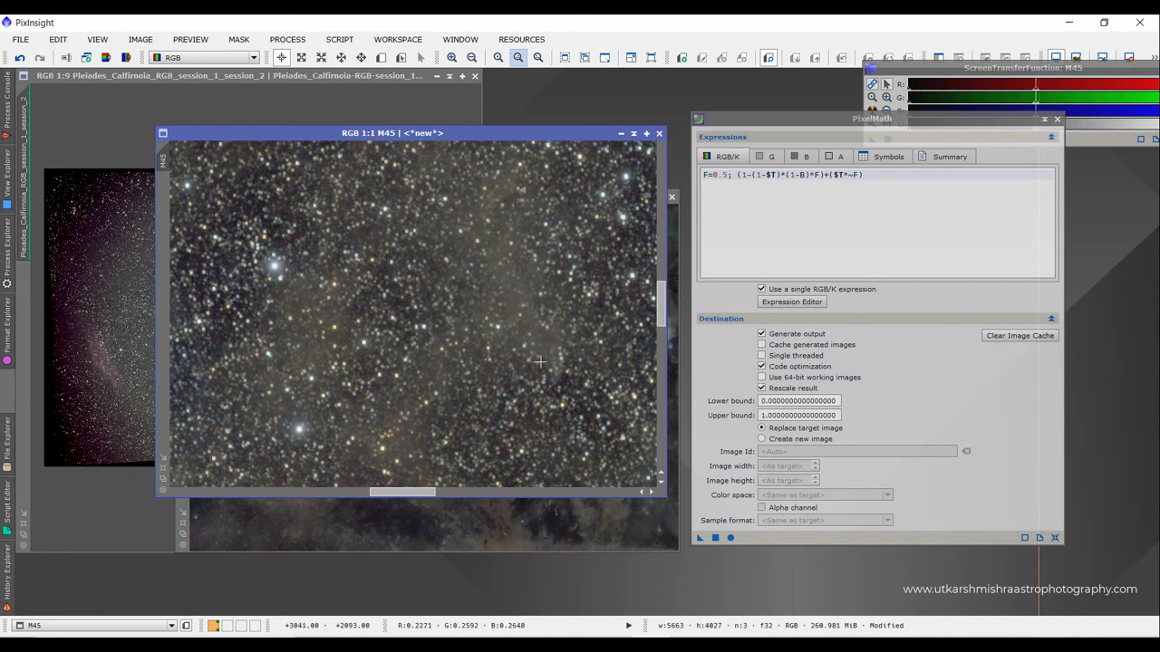
{"action": "left_click", "coordinate": [140, 39]}
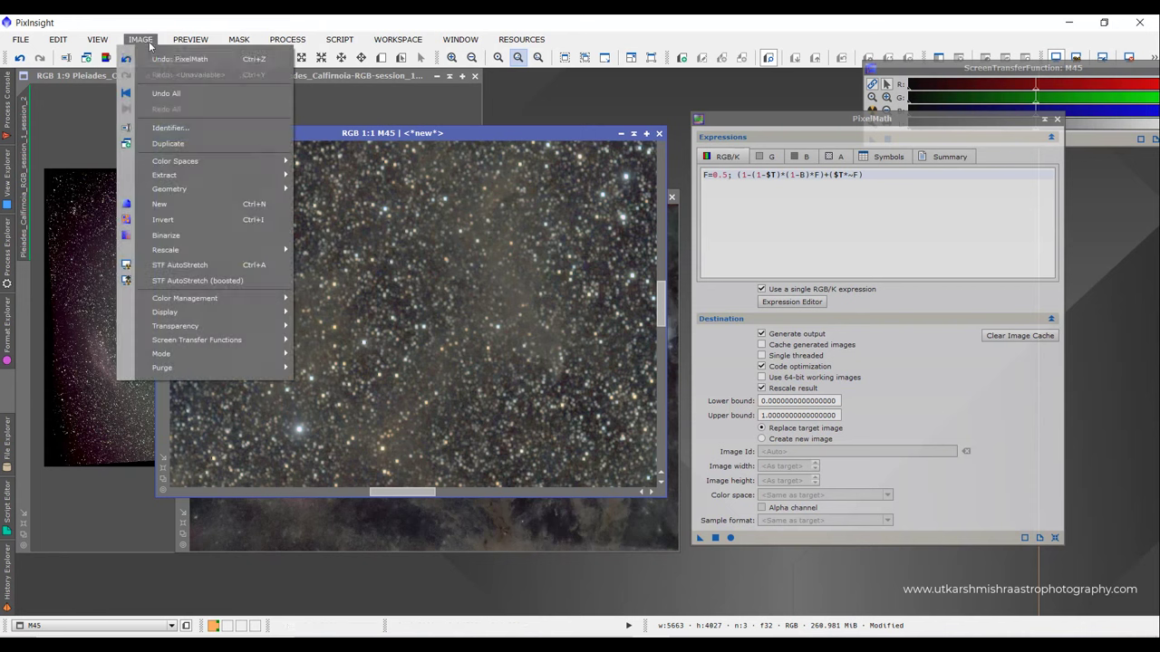
{"action": "left_click", "coordinate": [152, 64]}
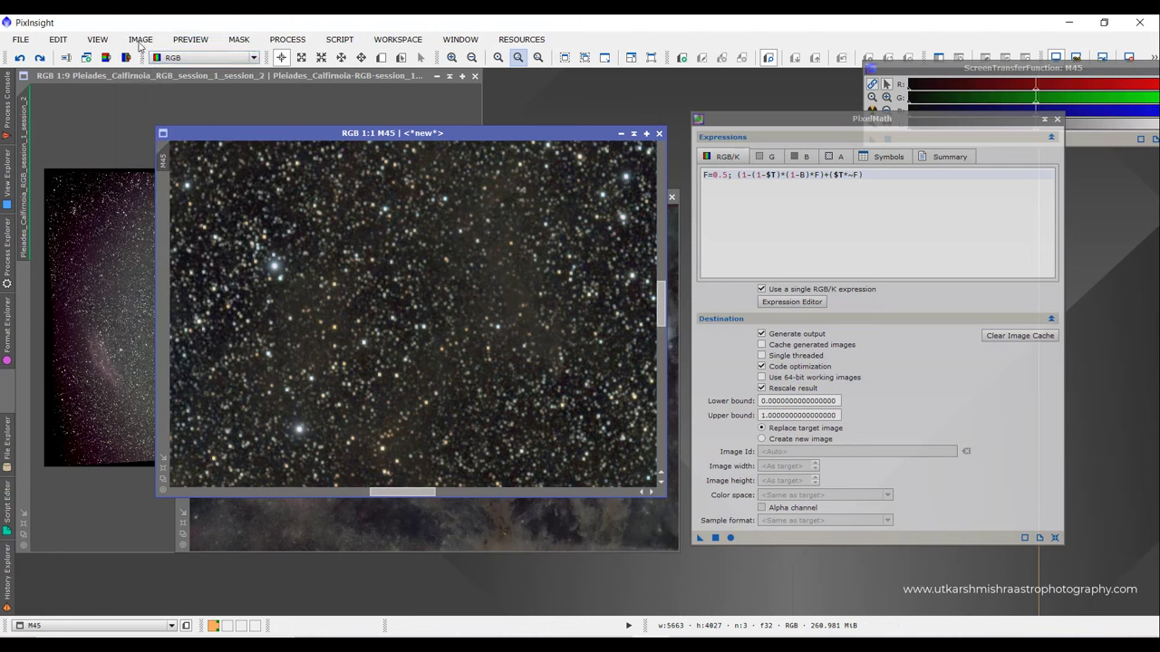
{"action": "left_click", "coordinate": [141, 39]}
{"action": "left_click", "coordinate": [158, 76]}
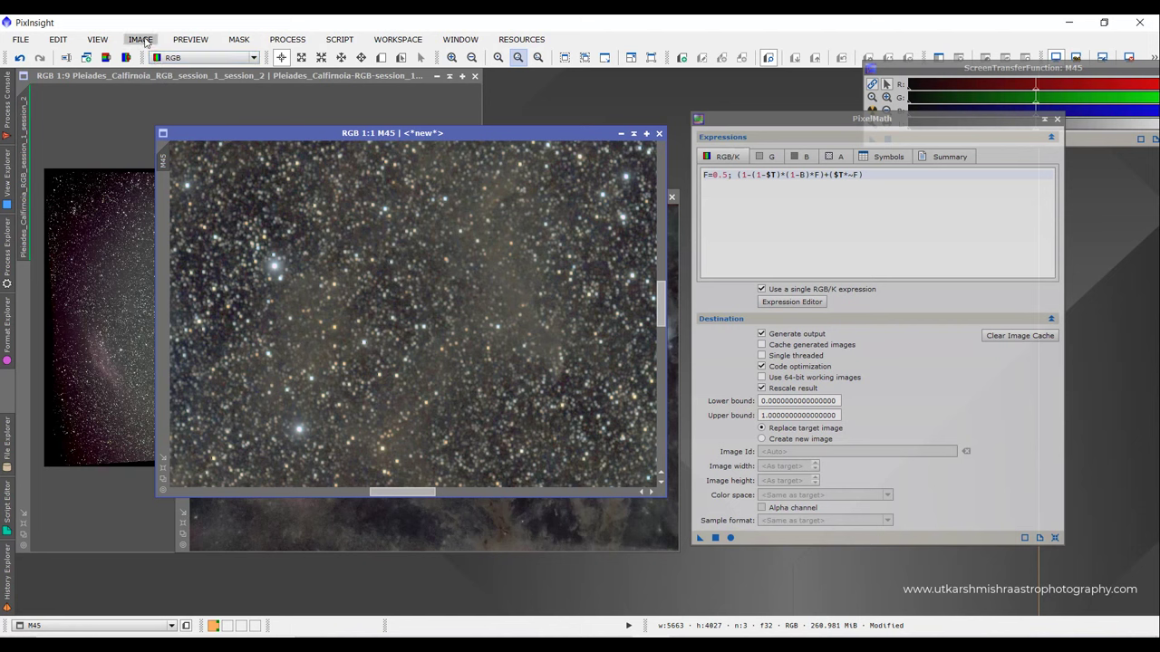
{"action": "left_click", "coordinate": [141, 39]}
{"action": "left_click", "coordinate": [156, 62]}
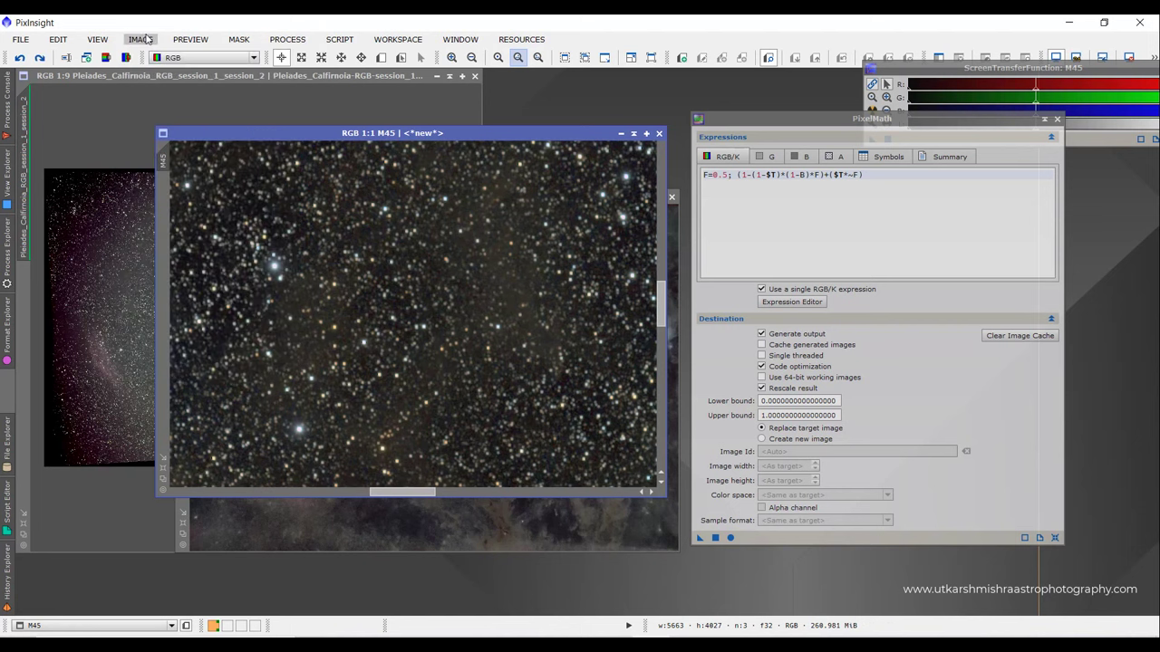
{"action": "left_click", "coordinate": [140, 39]}
{"action": "left_click", "coordinate": [156, 74]}
- Examine the blended M45 image both as a whole and close up, checking the stars and the dust clouds
{"action": "scroll", "coordinate": [363, 227], "scroll_direction": "down", "scroll_amount": 3}
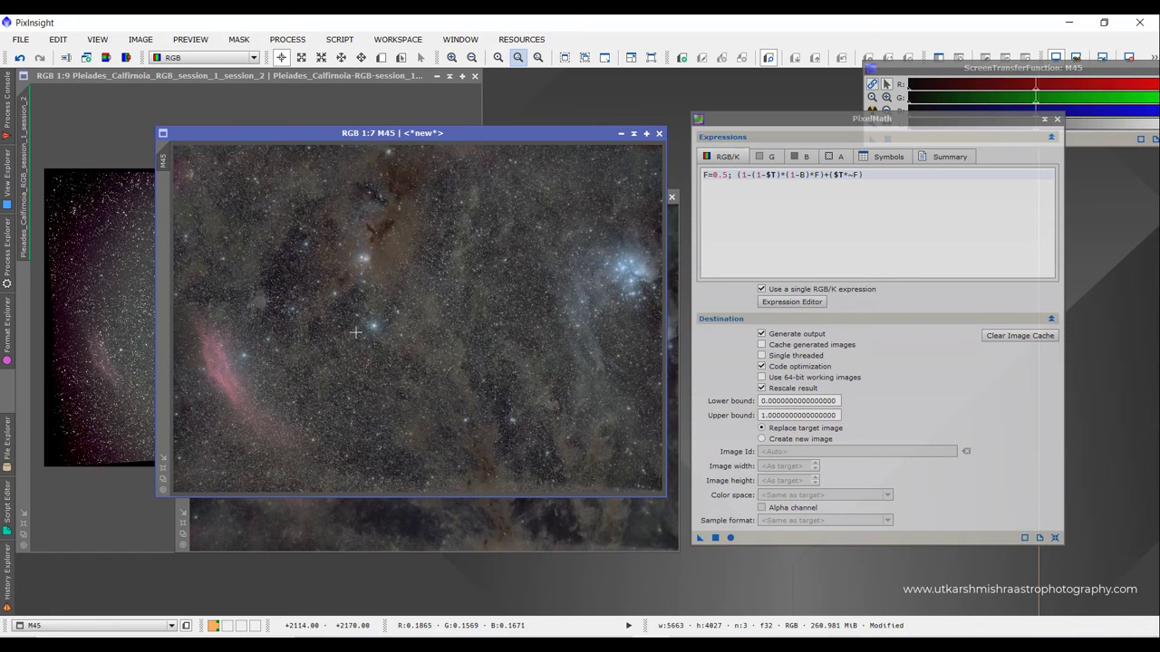
{"action": "scroll", "coordinate": [355, 333], "scroll_direction": "up", "scroll_amount": 3}
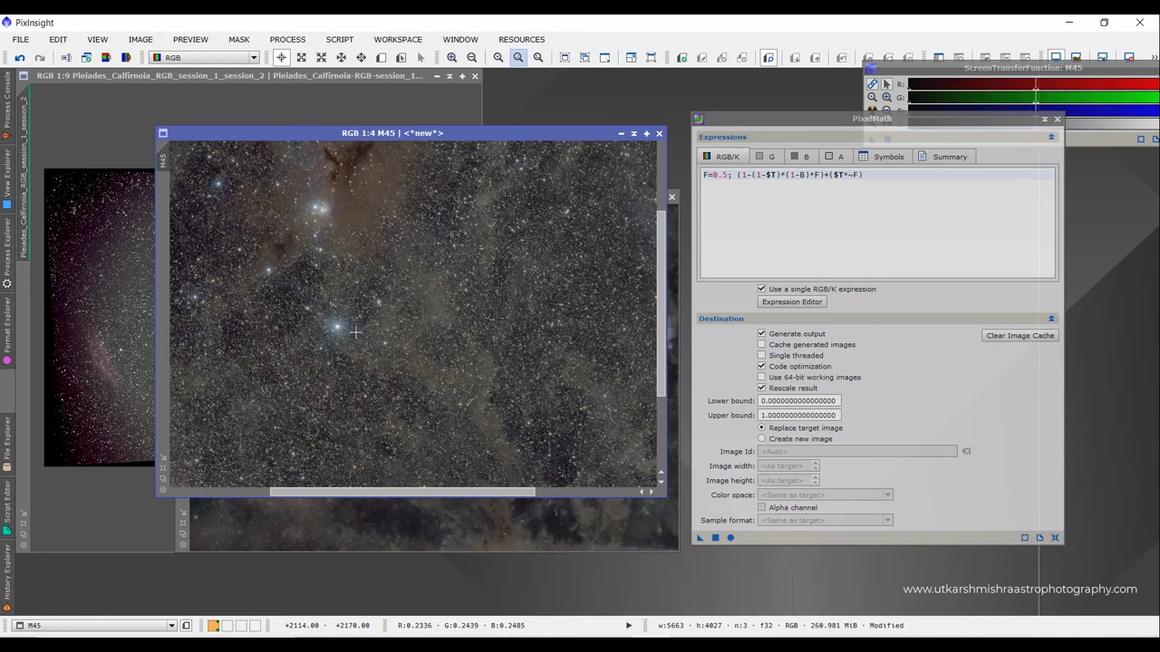
{"action": "scroll", "coordinate": [355, 333], "scroll_direction": "up", "scroll_amount": 2}
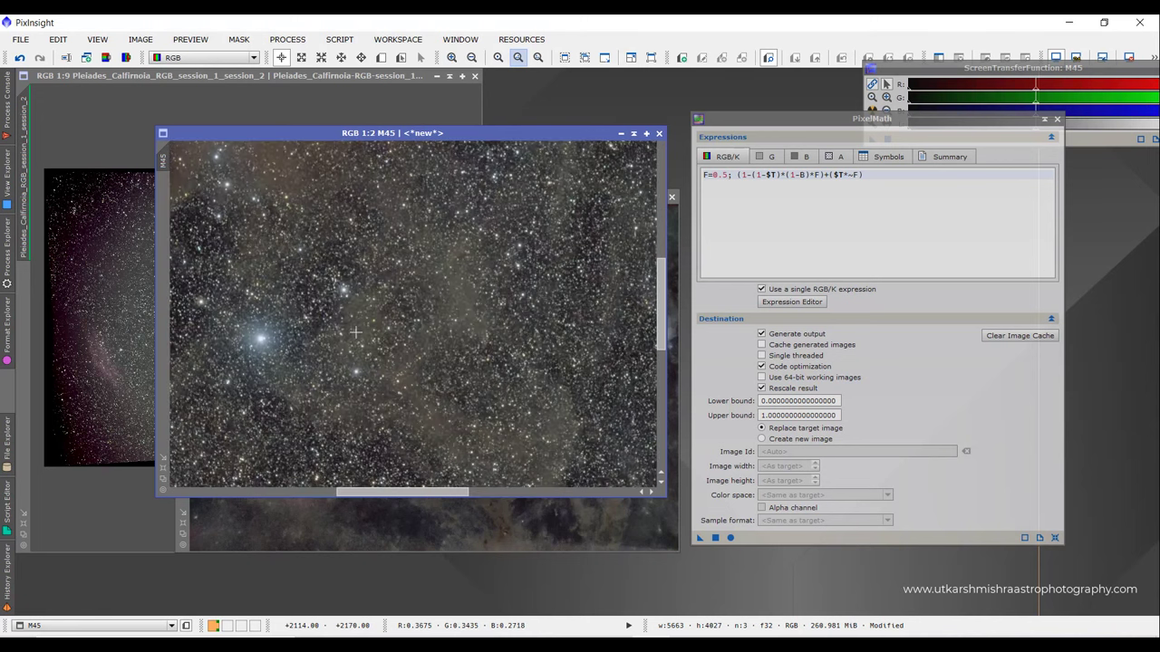
{"action": "scroll", "coordinate": [356, 333], "scroll_direction": "down", "scroll_amount": 5}
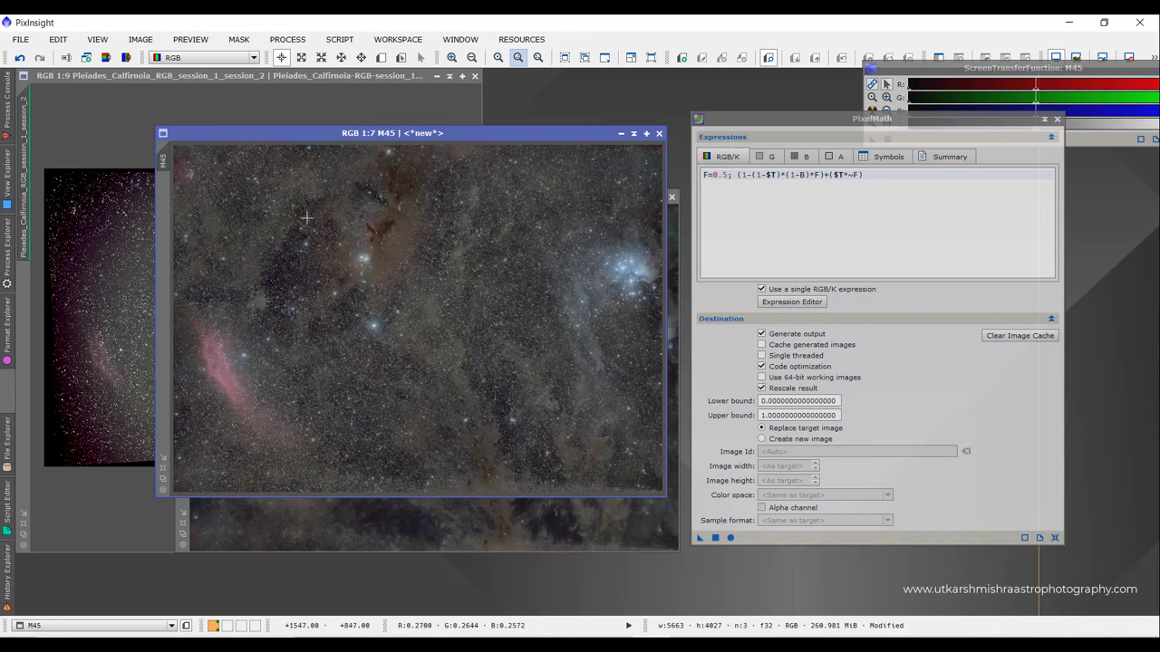
{"action": "scroll", "coordinate": [307, 217], "scroll_direction": "up", "scroll_amount": 1}
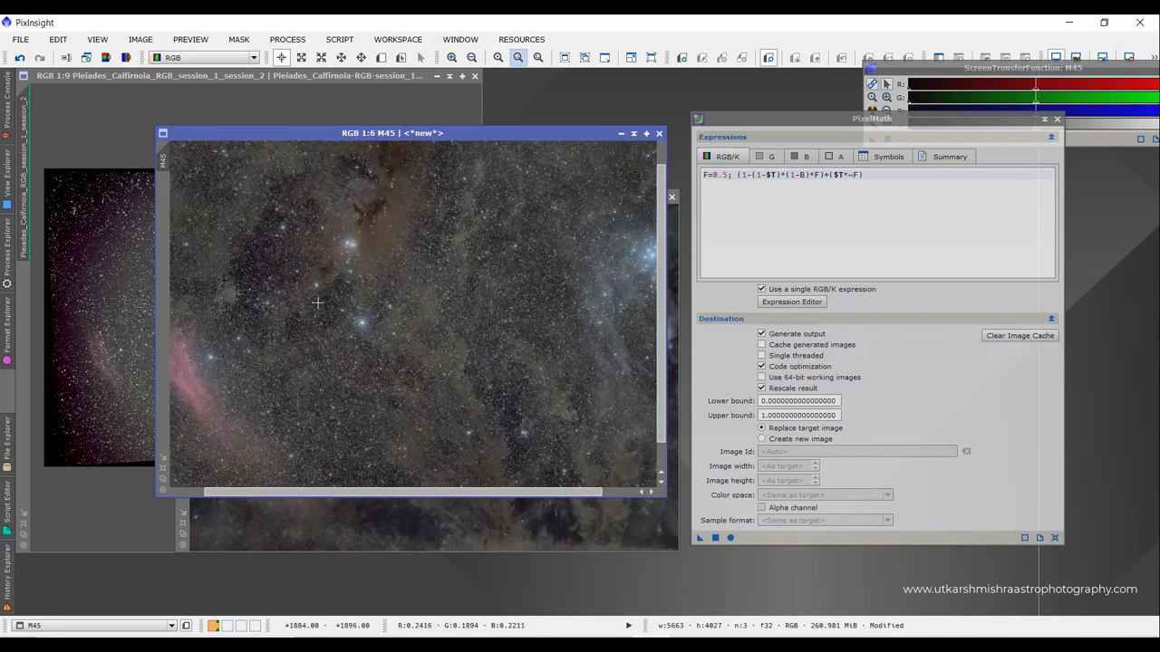
{"action": "scroll", "coordinate": [382, 328], "scroll_direction": "down", "scroll_amount": 1}
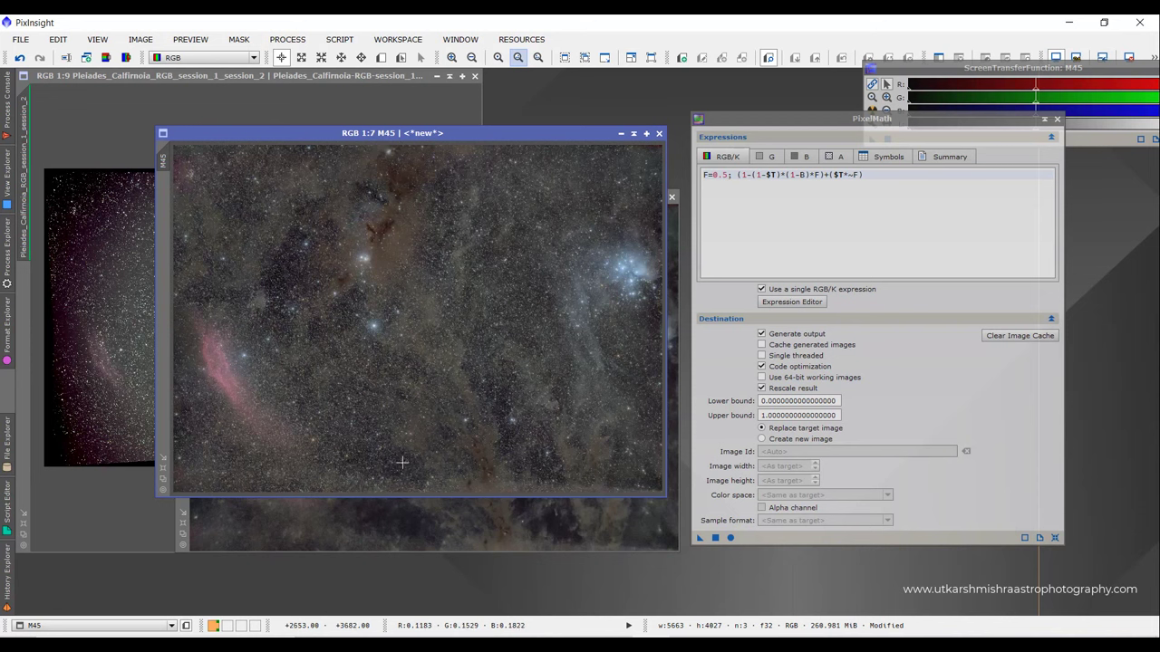
{"action": "scroll", "coordinate": [401, 463], "scroll_direction": "down", "scroll_amount": 1}
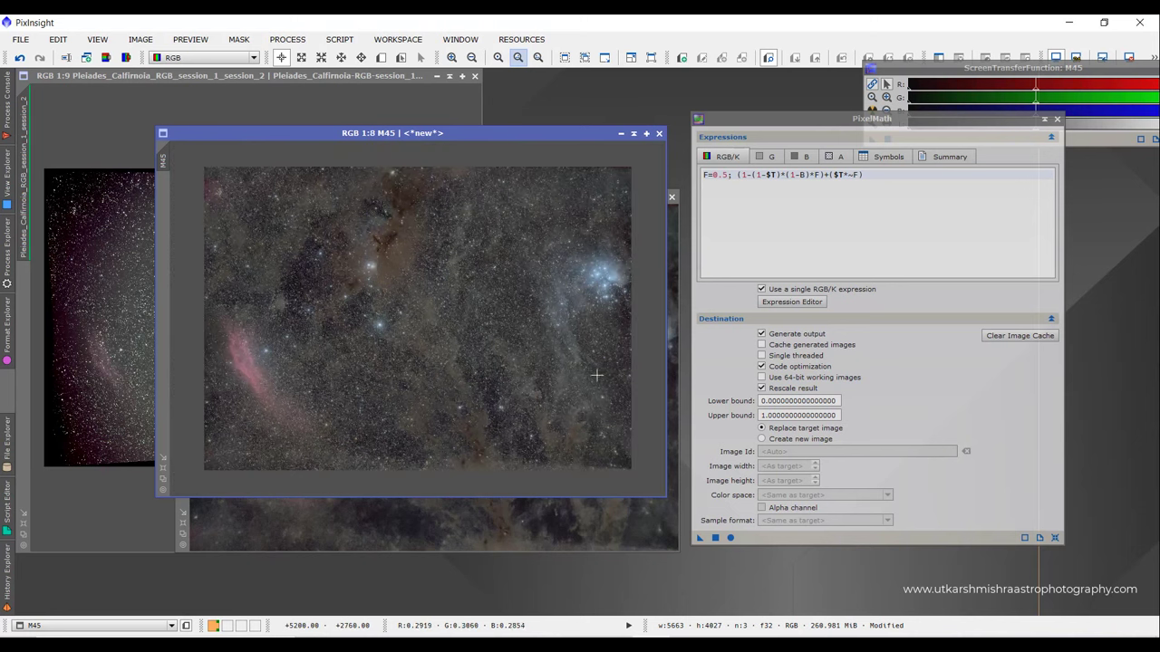
{"action": "scroll", "coordinate": [597, 373], "scroll_direction": "up", "scroll_amount": 1}
- Clip the M45 image's shadows at about 0.0348 with HistogramTransformation
{"action": "left_click_drag", "start_coordinate": [815, 118], "coordinate": [811, 105]}
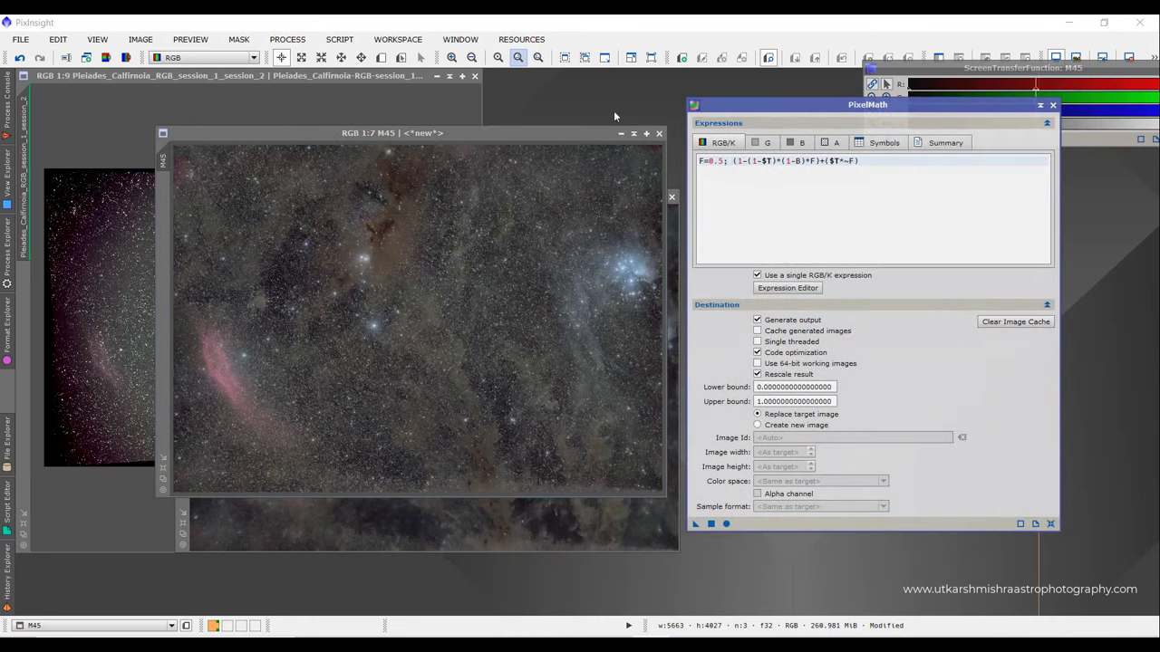
{"action": "left_click", "coordinate": [287, 39]}
{"action": "mouse_move", "coordinate": [399, 27]}
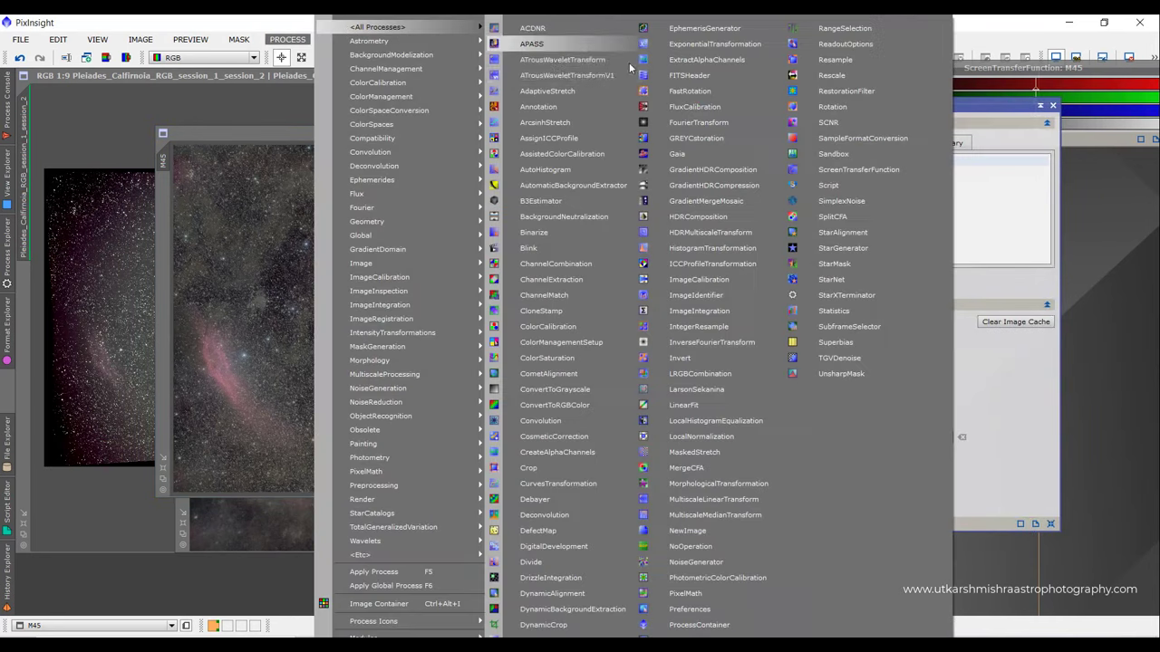
{"action": "left_click", "coordinate": [712, 247]}
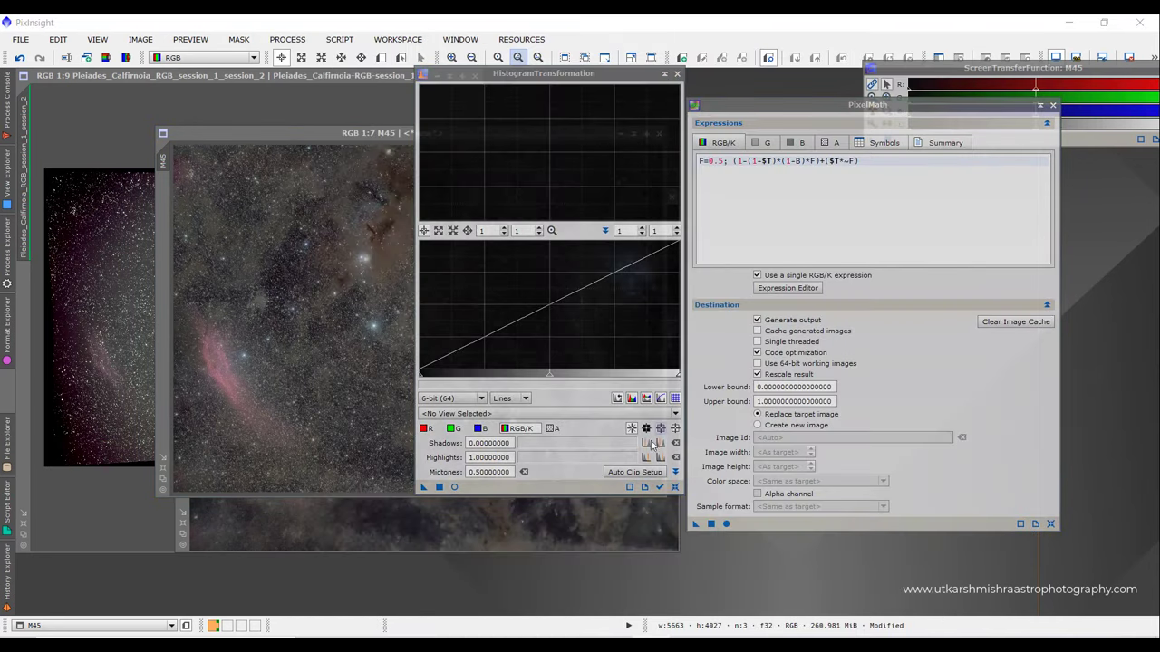
{"action": "left_click", "coordinate": [660, 488]}
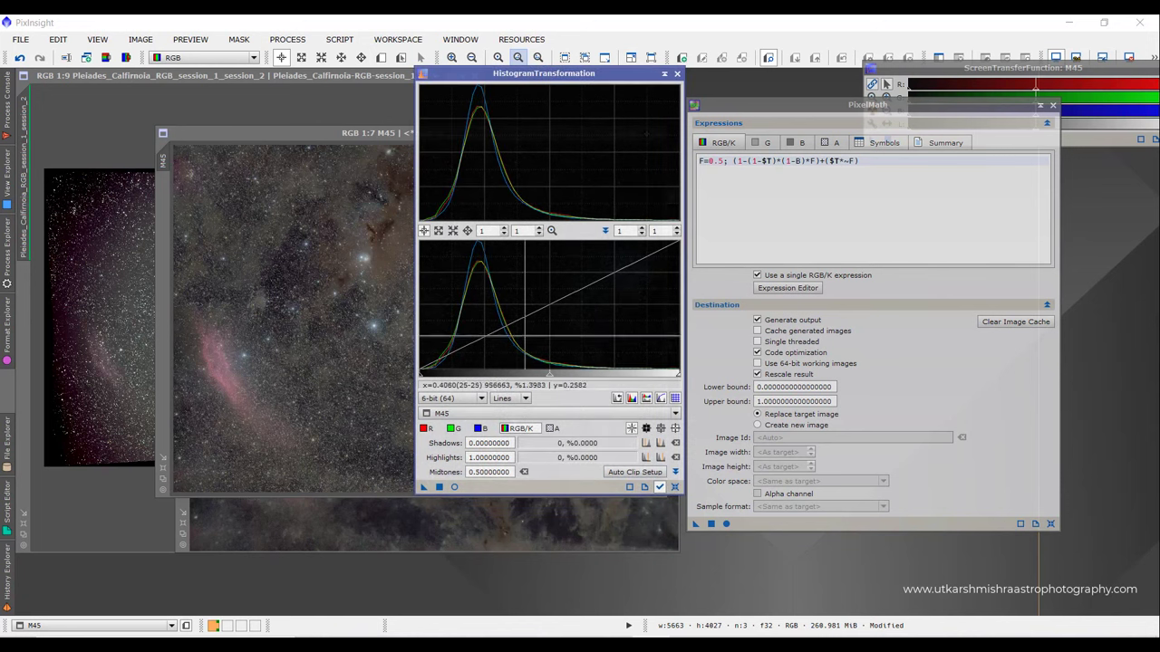
{"action": "left_click_drag", "start_coordinate": [425, 376], "coordinate": [428, 375]}
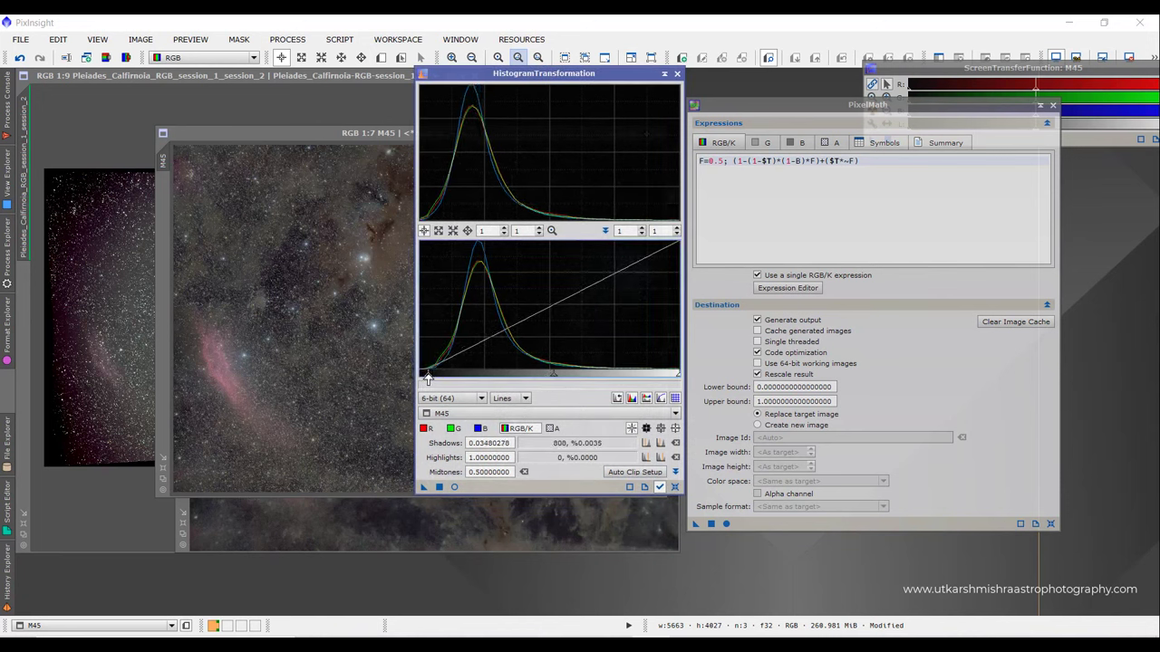
{"action": "left_click", "coordinate": [443, 491]}
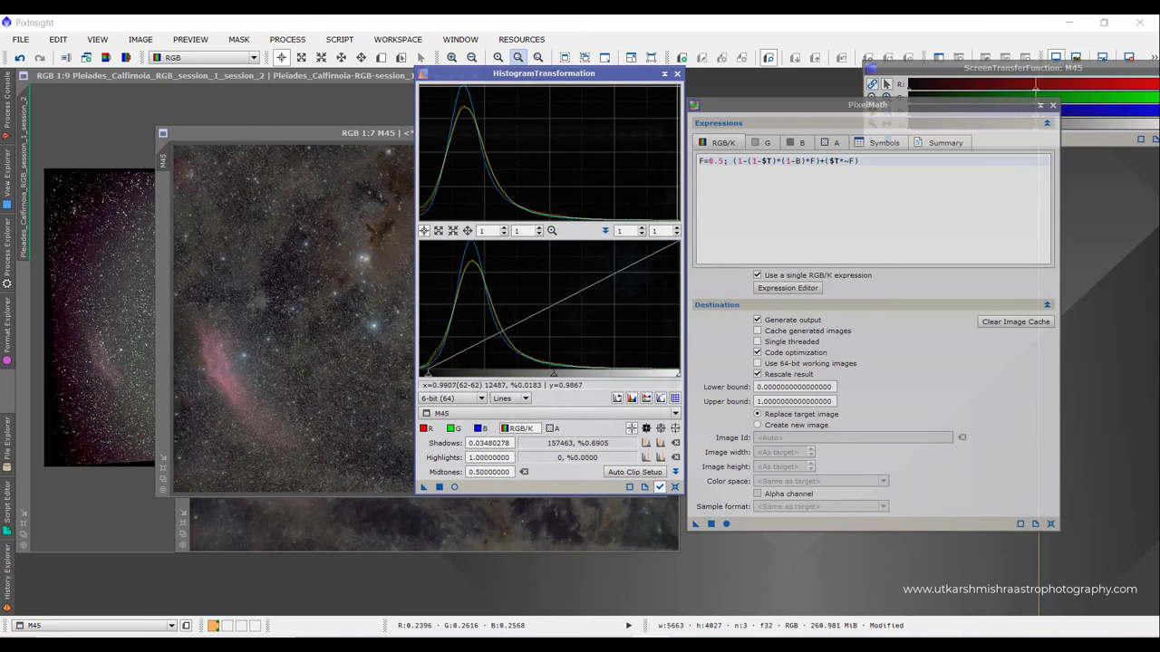
{"action": "left_click", "coordinate": [677, 73]}
- Change F to 0.2 in the PixelMath expression and apply the blend to the M45 image again
{"action": "scroll", "coordinate": [527, 226], "scroll_direction": "up", "scroll_amount": 5}
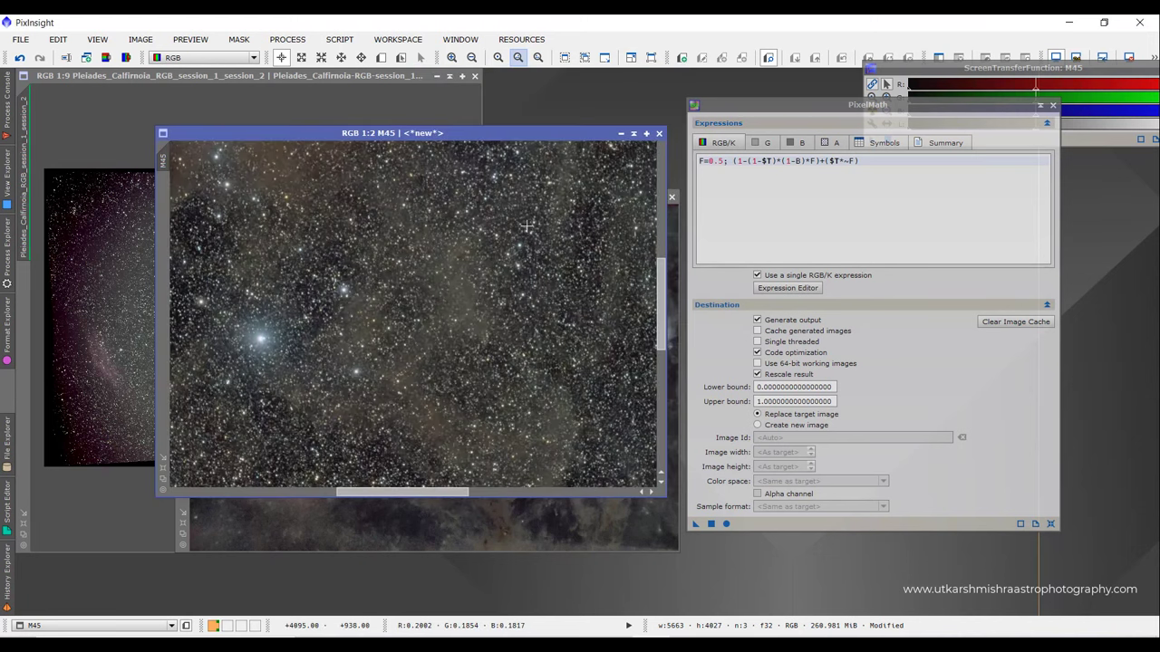
{"action": "scroll", "coordinate": [526, 226], "scroll_direction": "down", "scroll_amount": 6}
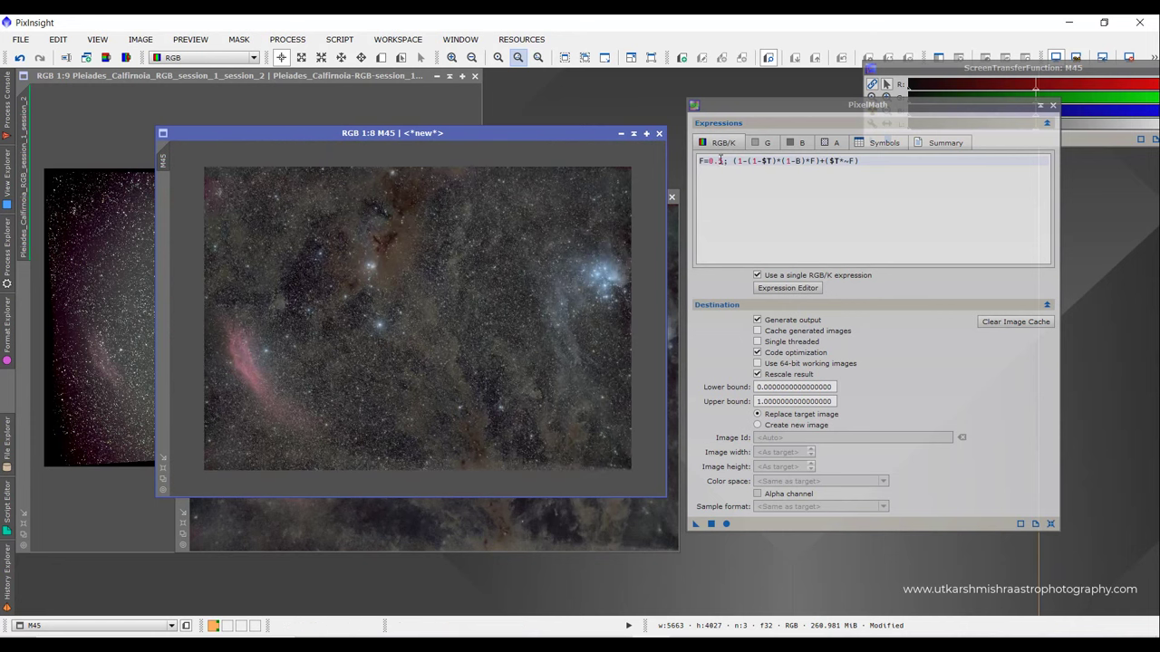
{"action": "left_click", "coordinate": [722, 161]}
{"action": "key", "text": "BackSpace"}
{"action": "type", "text": "5"}
{"action": "key", "text": "BackSpace"}
{"action": "type", "text": "2"}
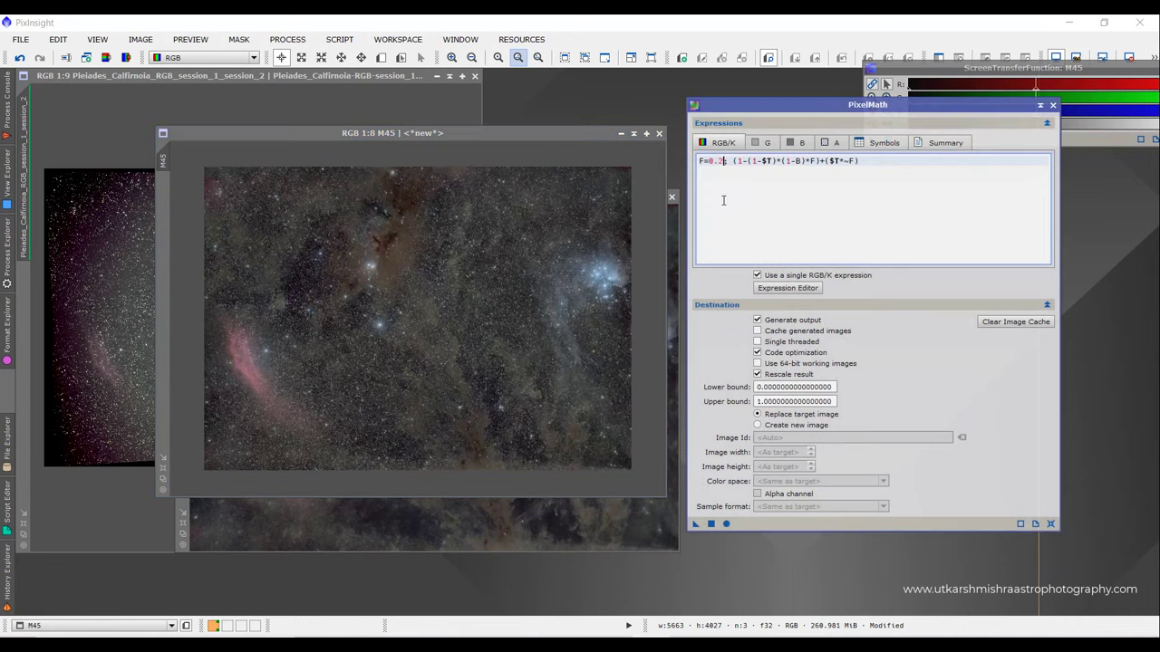
{"action": "left_click_drag", "start_coordinate": [696, 523], "coordinate": [547, 342]}
{"action": "scroll", "coordinate": [547, 342], "scroll_direction": "up", "scroll_amount": 1}
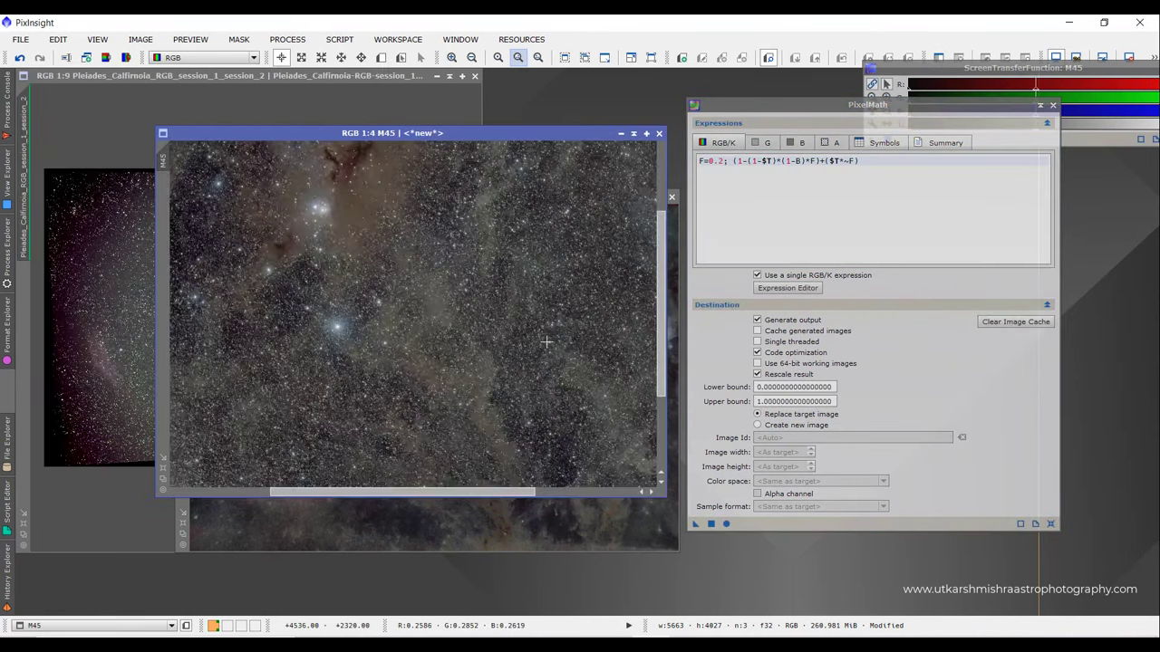
- Apply HistogramTransformation to the M45 image with the shadows clipped at about 0.0162
{"action": "left_click", "coordinate": [308, 43]}
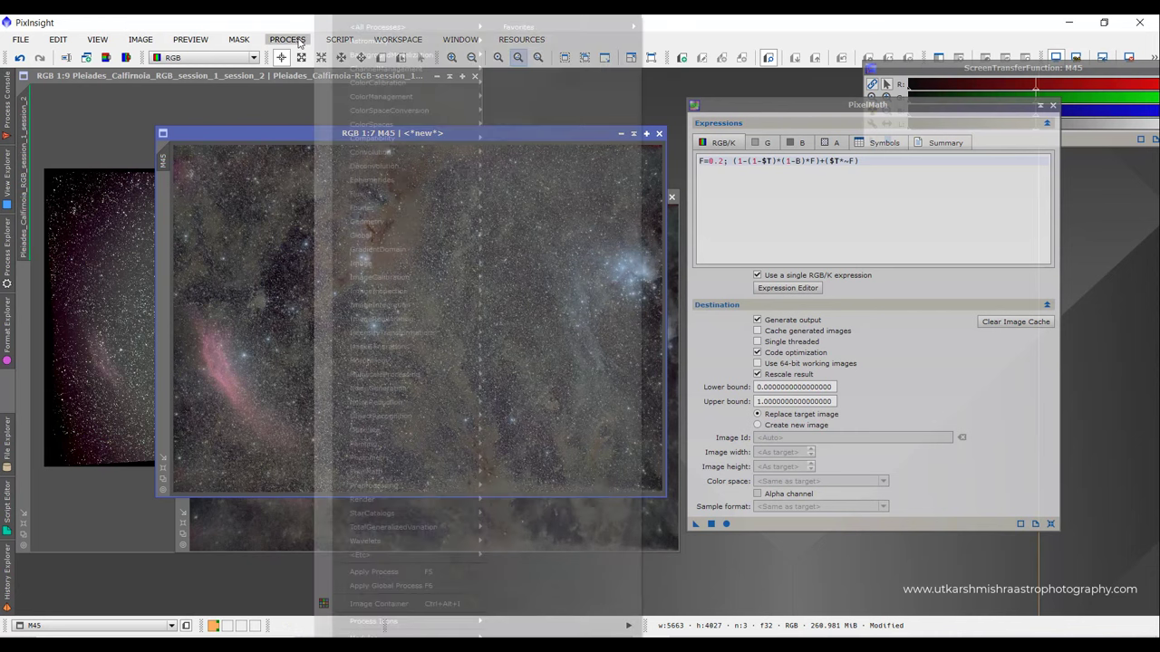
{"action": "mouse_move", "coordinate": [363, 27]}
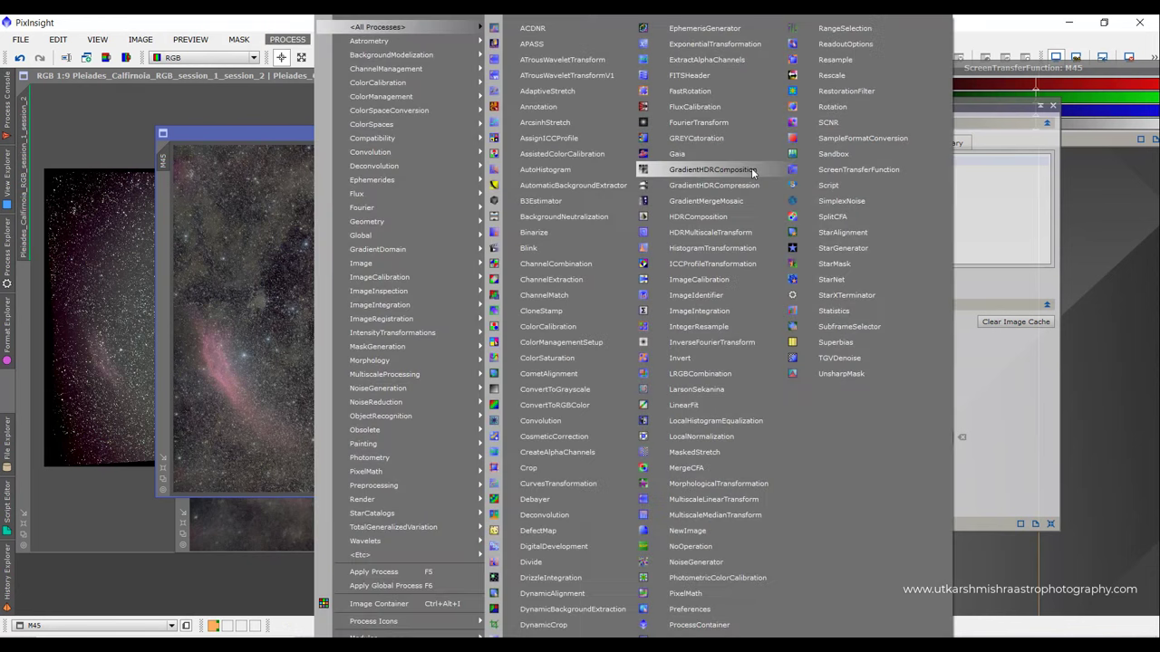
{"action": "left_click", "coordinate": [722, 254]}
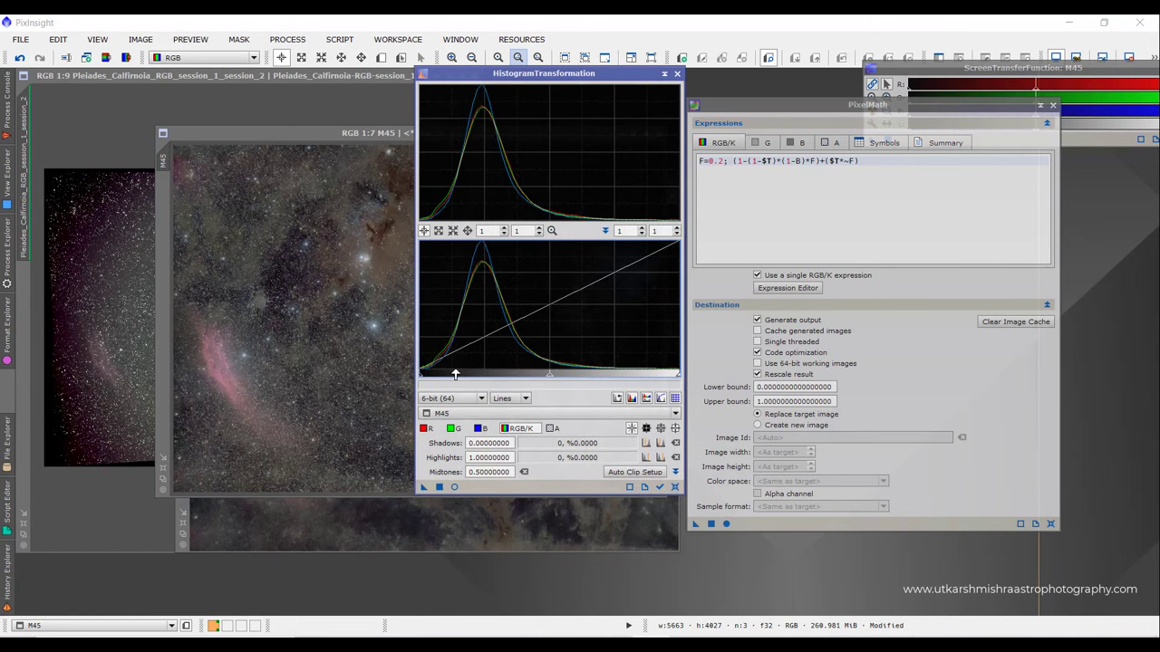
{"action": "left_click_drag", "start_coordinate": [429, 373], "coordinate": [422, 376]}
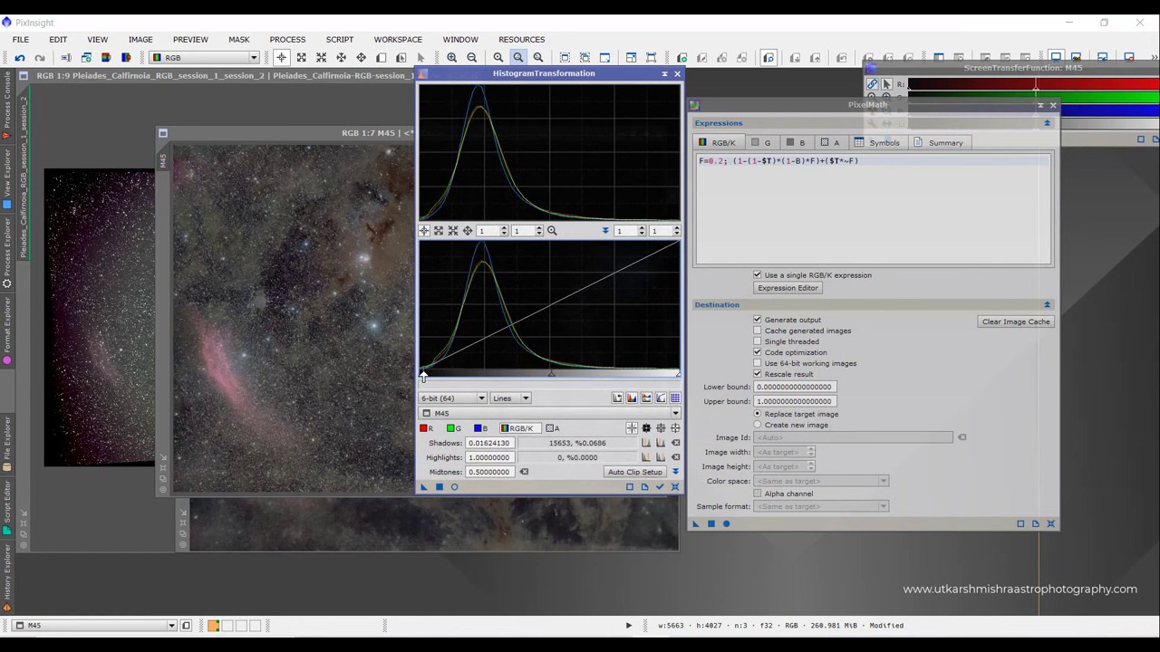
{"action": "left_click", "coordinate": [439, 486]}
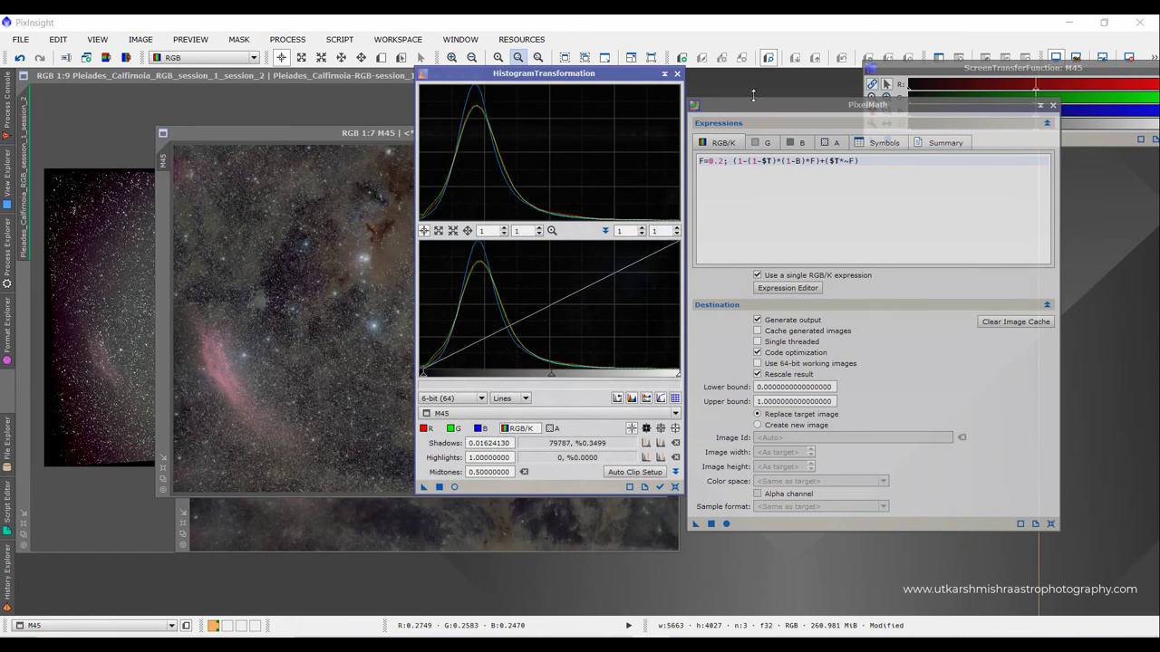
{"action": "left_click", "coordinate": [677, 74]}
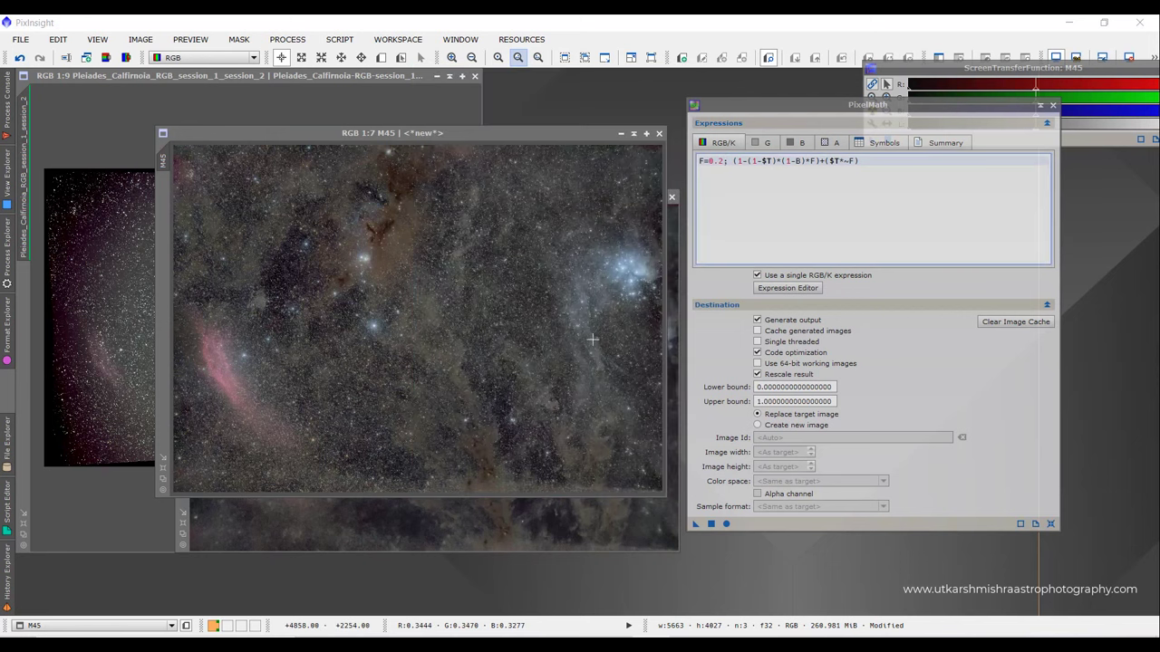
- Compare the M45 image before and after the last adjustment, ending with the adjustment applied
{"action": "scroll", "coordinate": [592, 339], "scroll_direction": "up", "scroll_amount": 4}
{"action": "scroll", "coordinate": [592, 339], "scroll_direction": "down", "scroll_amount": 5}
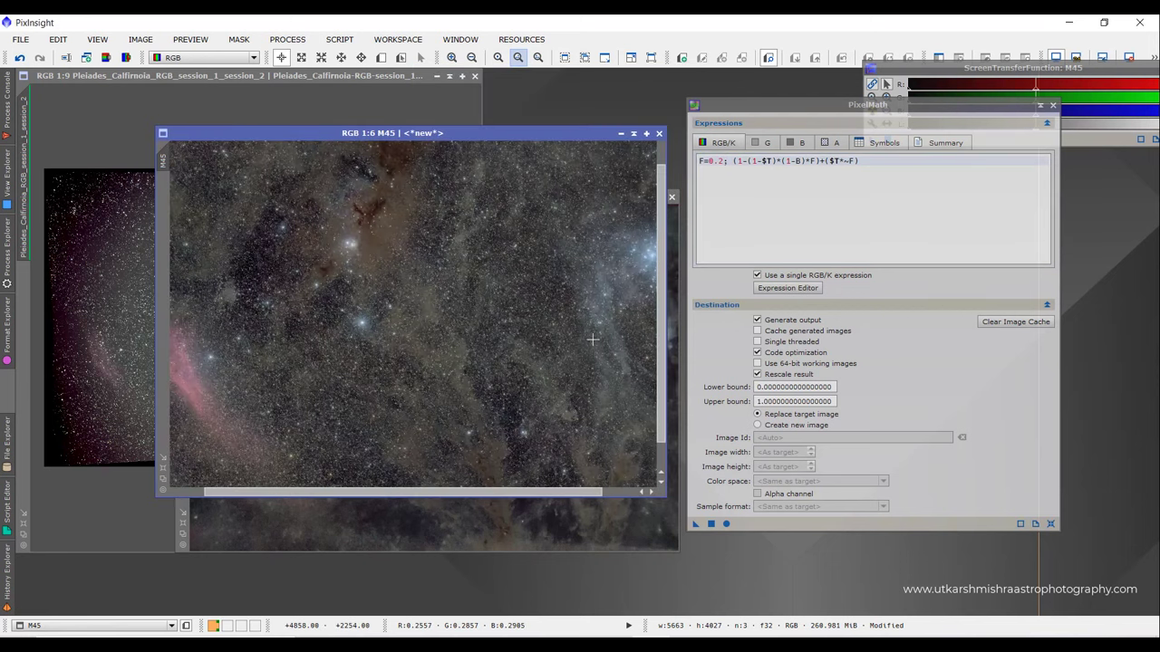
{"action": "key", "text": "ctrl+z"}
{"action": "key", "text": "ctrl+y"}
{"action": "key", "text": "ctrl+z"}
{"action": "key", "text": "ctrl+y"}
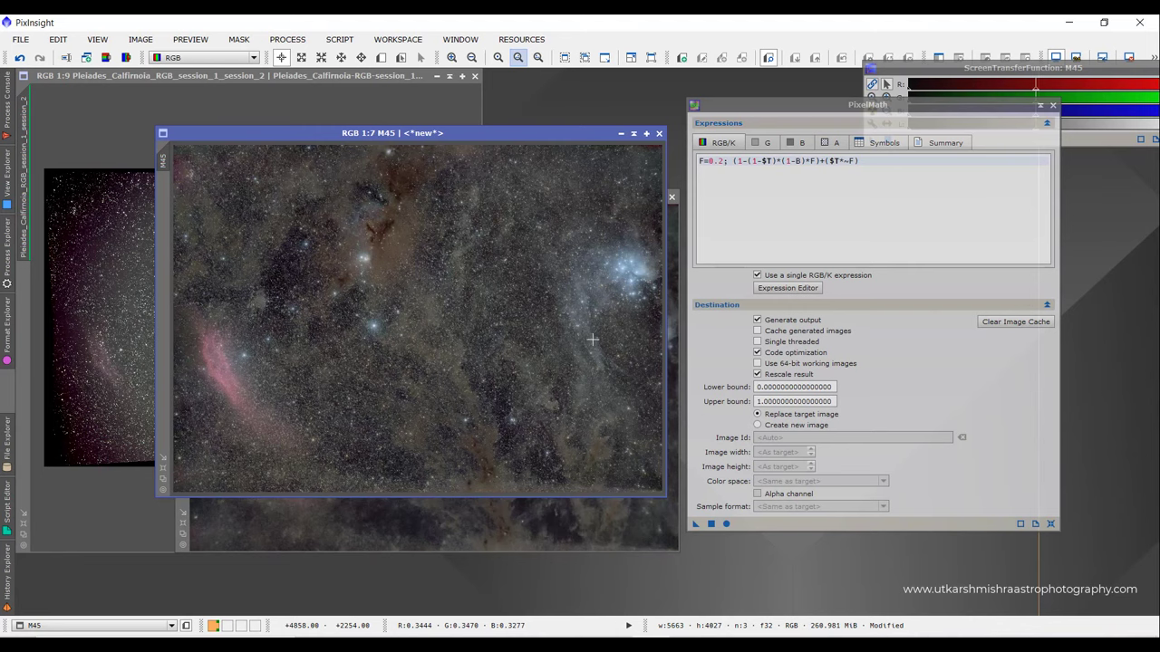
- Examine the dust around the Pleiades and the small nebula below it in the M45 image at up to 1:1 zoom
{"action": "scroll", "coordinate": [591, 338], "scroll_direction": "up", "scroll_amount": 2}
{"action": "scroll", "coordinate": [532, 393], "scroll_direction": "up", "scroll_amount": 1}
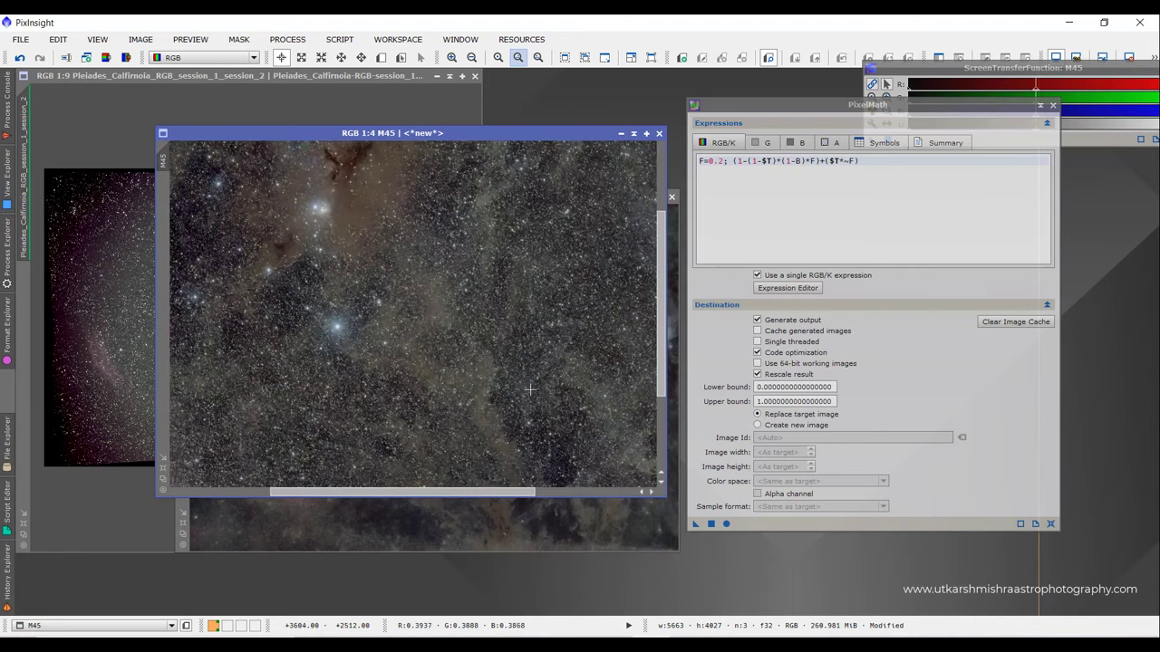
{"action": "left_click_drag", "start_coordinate": [481, 492], "coordinate": [583, 492]}
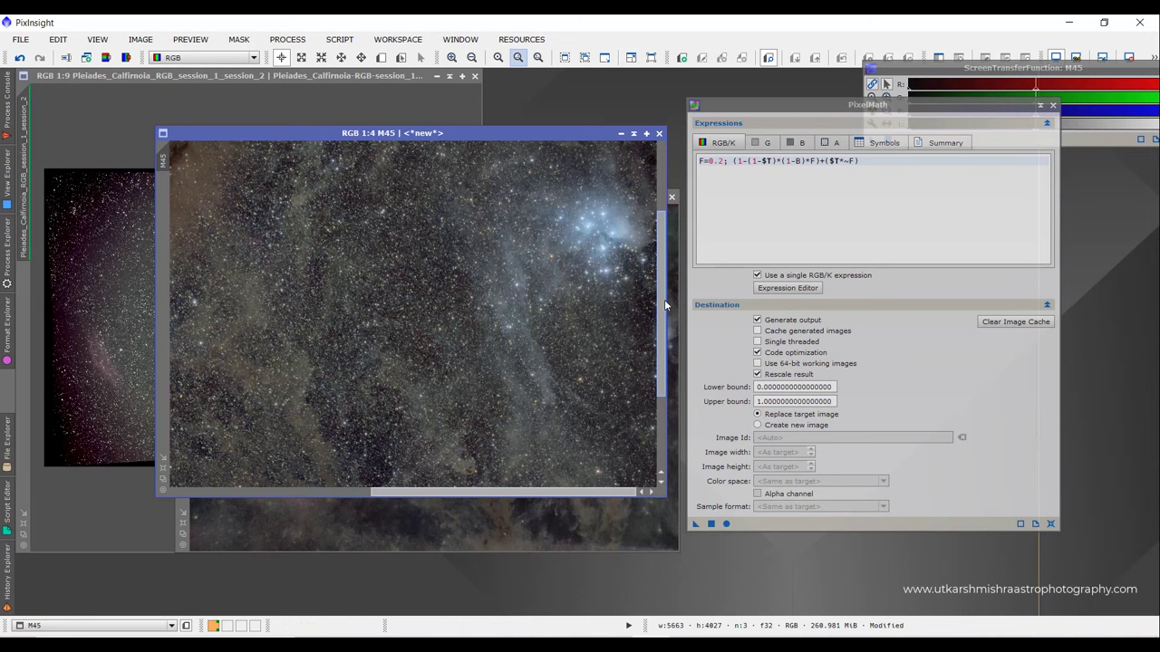
{"action": "left_click_drag", "start_coordinate": [664, 299], "coordinate": [663, 333]}
{"action": "scroll", "coordinate": [538, 438], "scroll_direction": "up", "scroll_amount": 3}
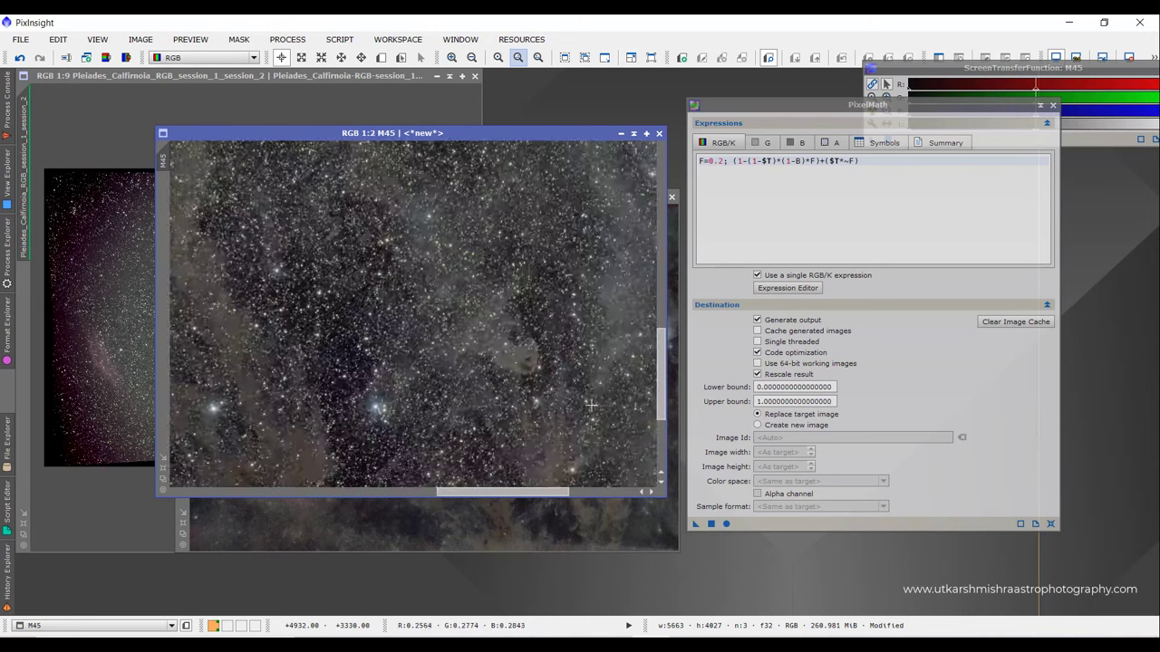
{"action": "left_click_drag", "start_coordinate": [489, 492], "coordinate": [519, 492]}
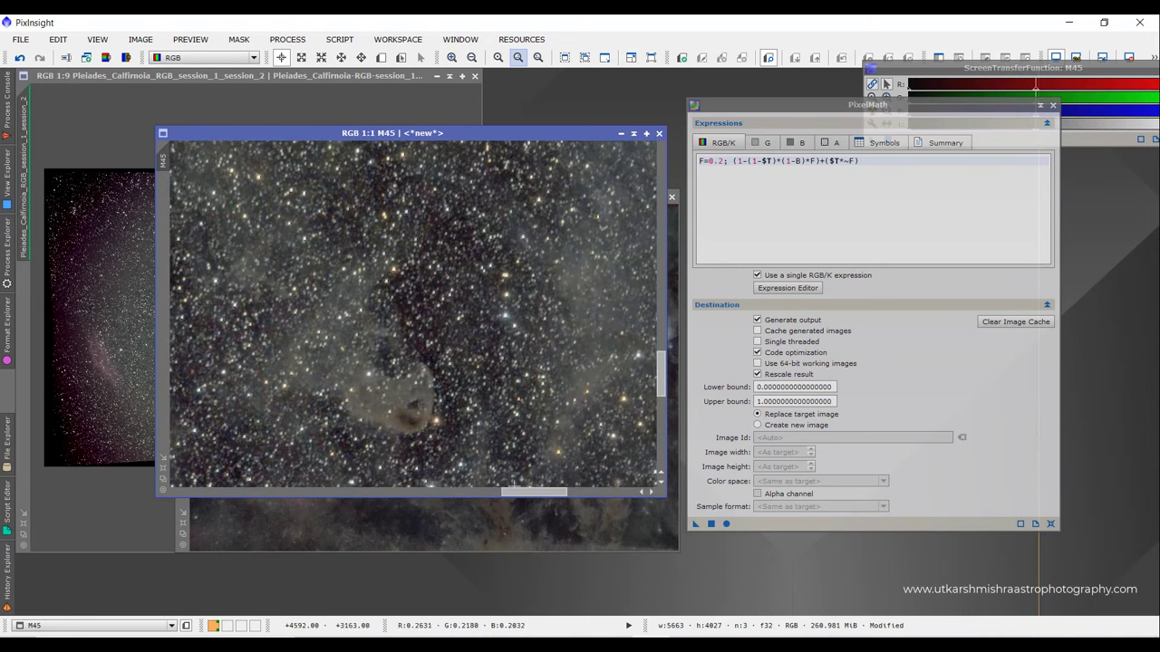
- Examine the dust across the lower part of the M45 image and the whole frame at various zoom levels
{"action": "scroll", "coordinate": [442, 371], "scroll_direction": "down", "scroll_amount": 2}
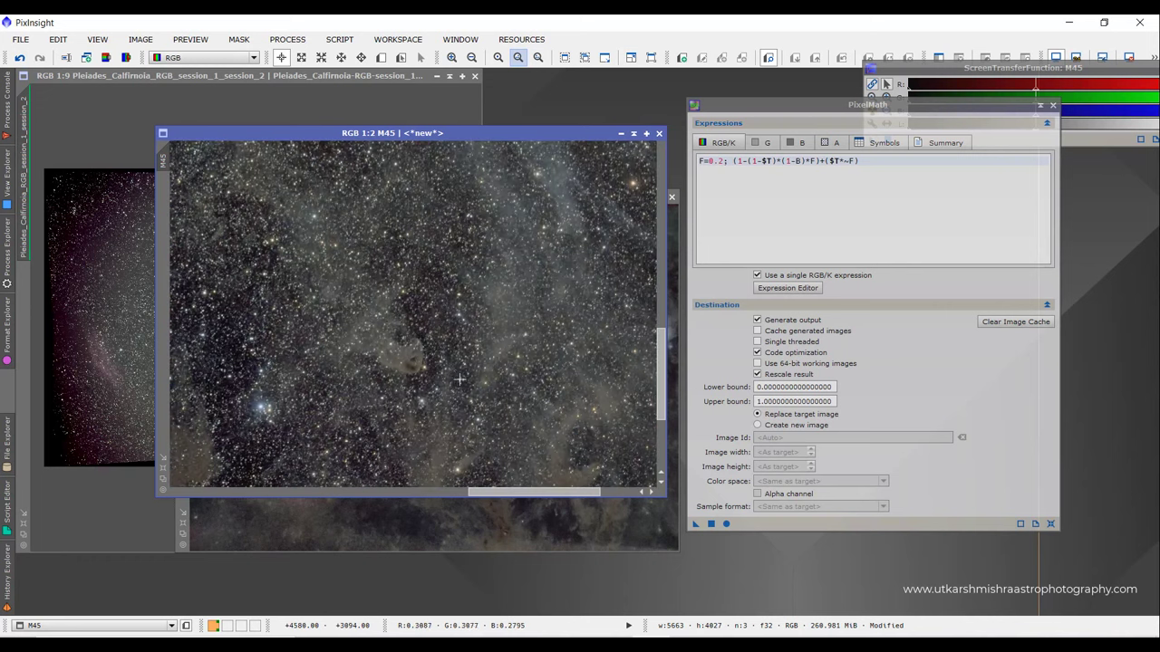
{"action": "scroll", "coordinate": [458, 379], "scroll_direction": "up", "scroll_amount": 1}
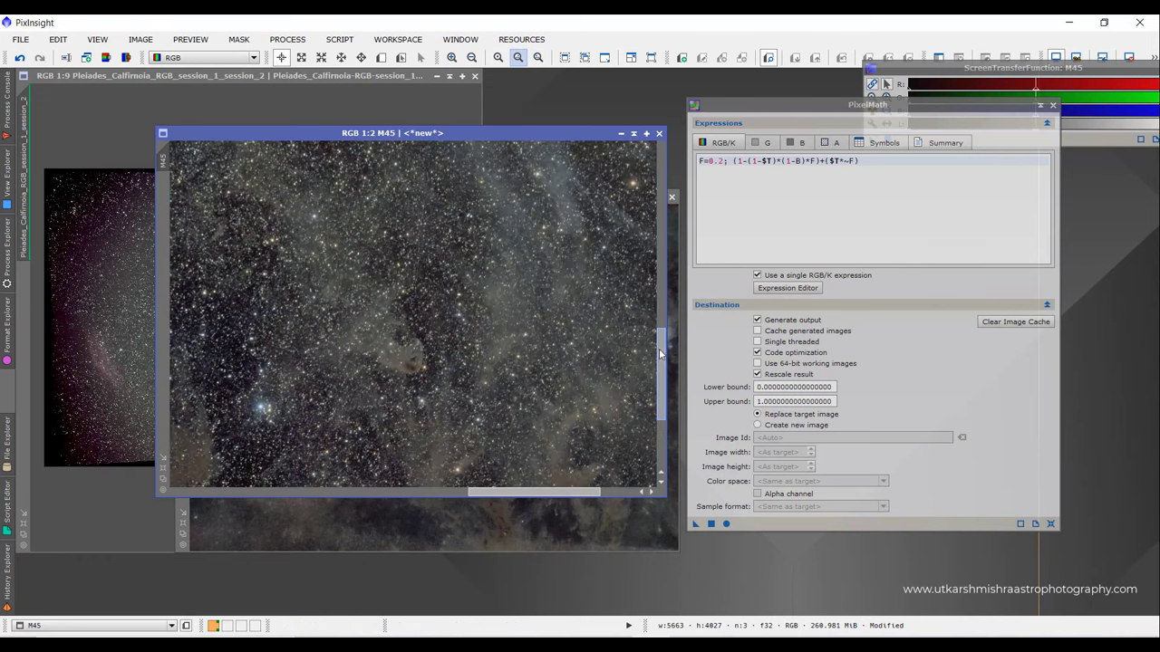
{"action": "left_click_drag", "start_coordinate": [662, 362], "coordinate": [661, 426]}
{"action": "scroll", "coordinate": [437, 319], "scroll_direction": "down", "scroll_amount": 1}
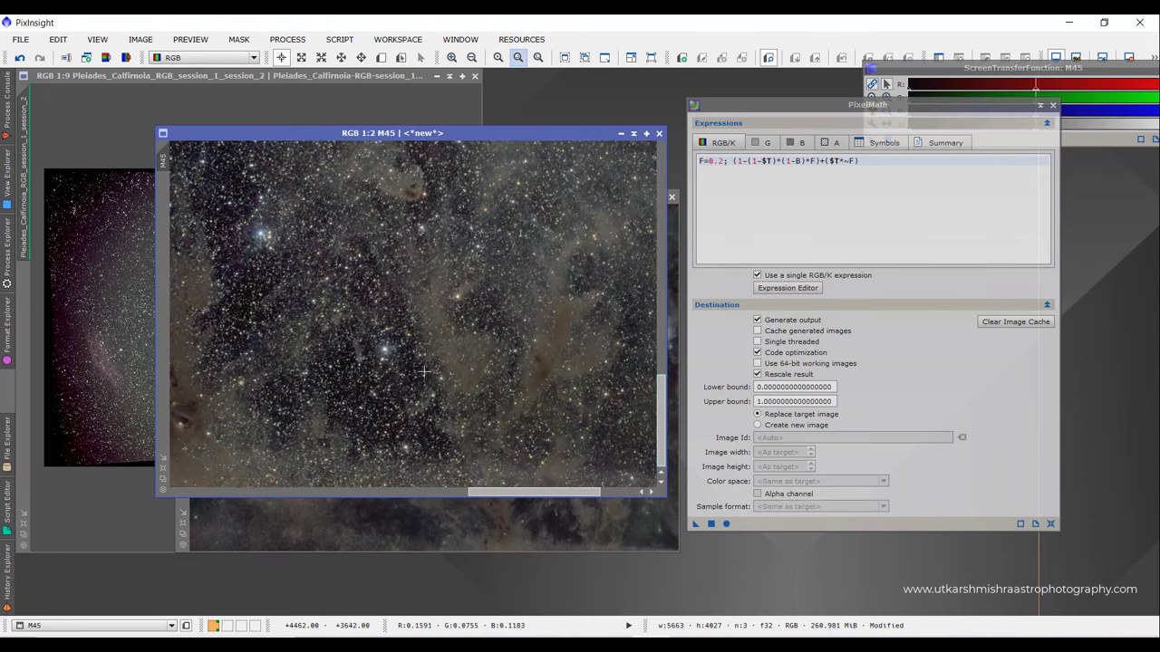
{"action": "left_click_drag", "start_coordinate": [467, 491], "coordinate": [417, 492]}
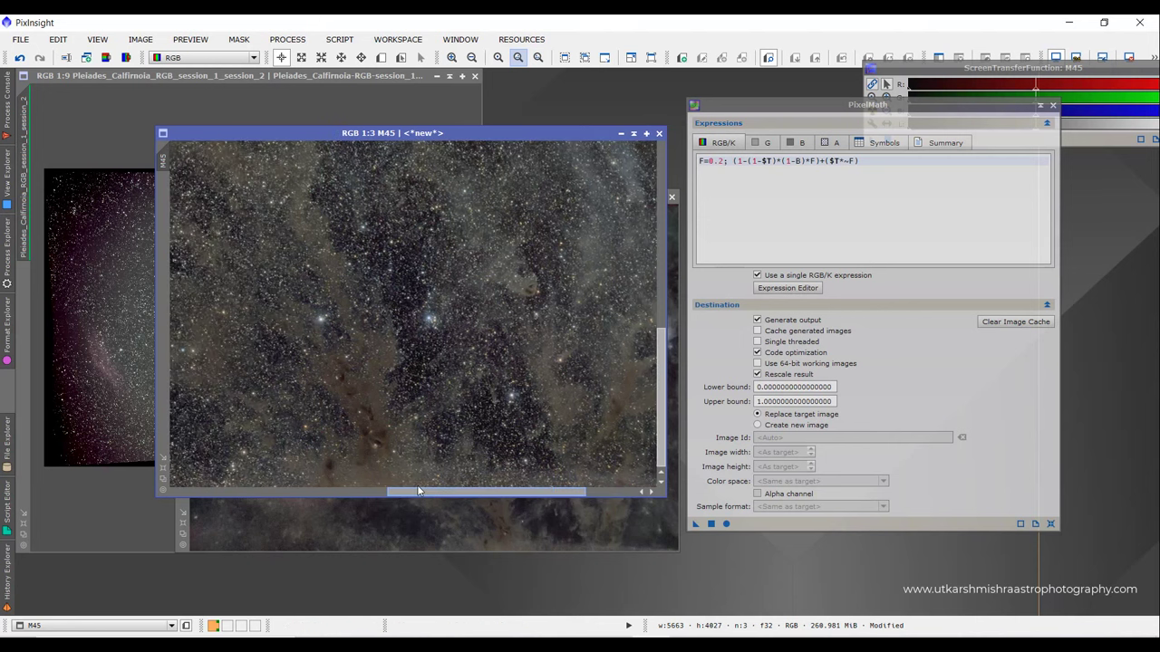
{"action": "scroll", "coordinate": [413, 363], "scroll_direction": "down", "scroll_amount": 4}
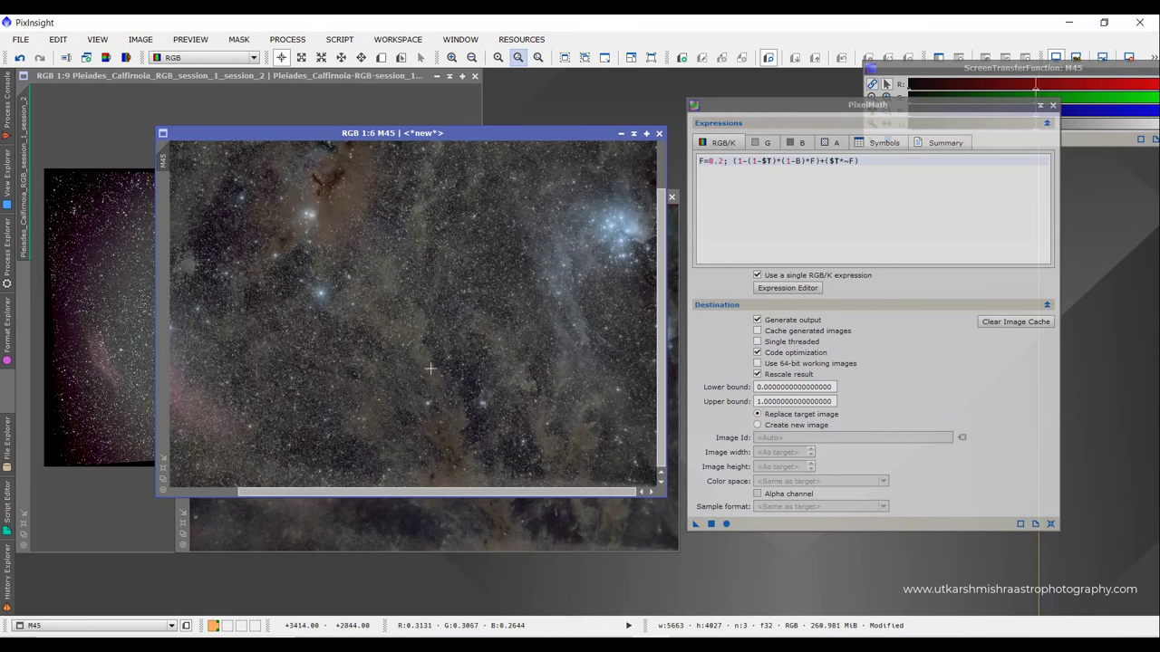
{"action": "scroll", "coordinate": [503, 315], "scroll_direction": "down", "scroll_amount": 1}
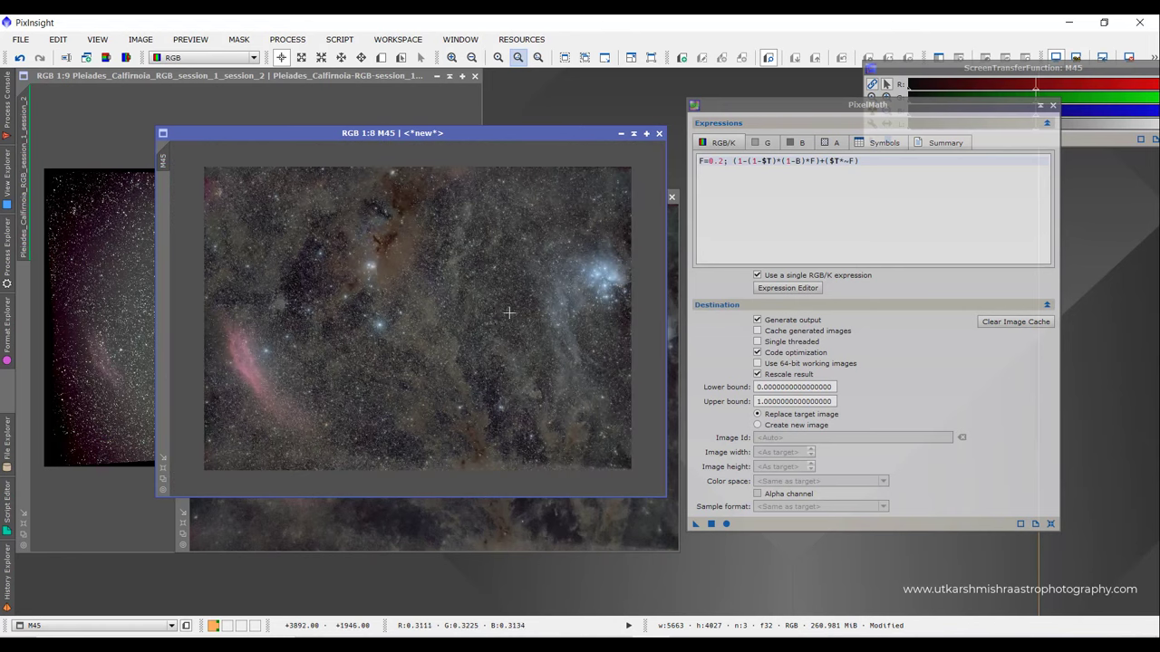
{"action": "scroll", "coordinate": [448, 292], "scroll_direction": "up", "scroll_amount": 1}
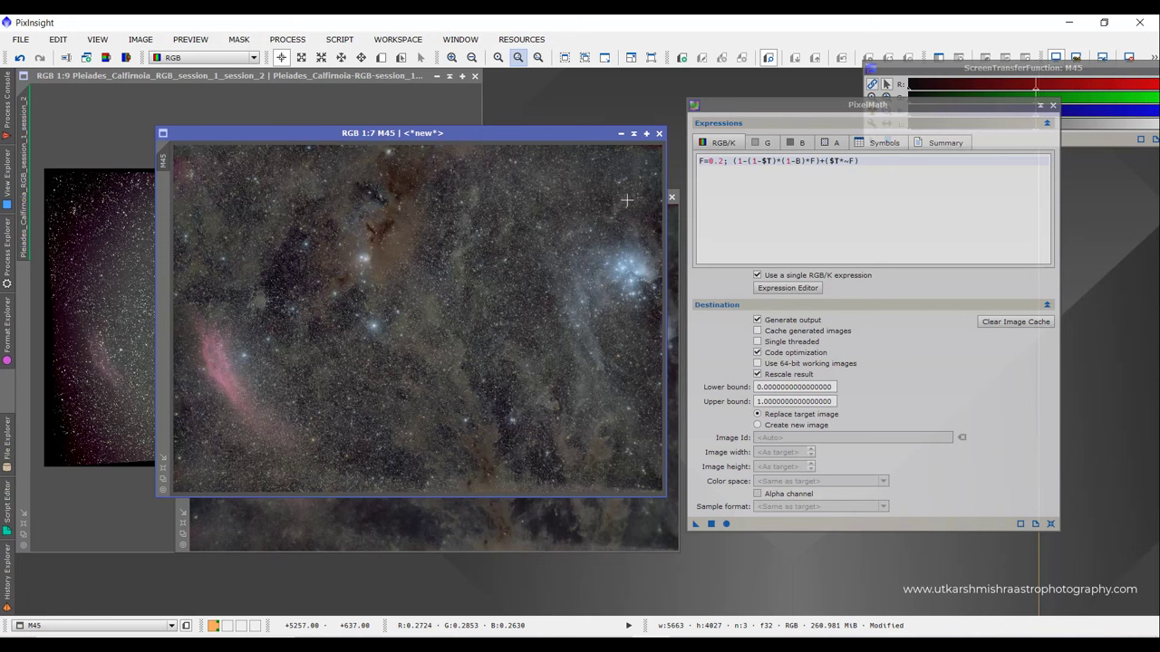
{"action": "scroll", "coordinate": [511, 372], "scroll_direction": "up", "scroll_amount": 1}
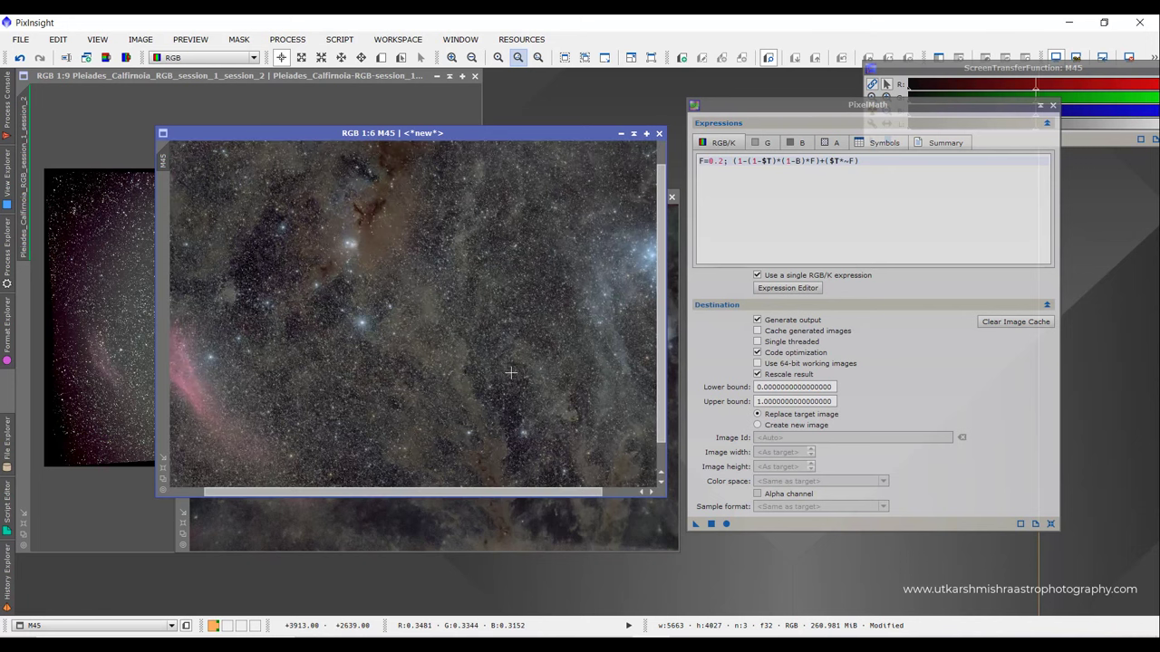
{"action": "scroll", "coordinate": [511, 373], "scroll_direction": "up", "scroll_amount": 2}
{"action": "scroll", "coordinate": [511, 372], "scroll_direction": "down", "scroll_amount": 3}
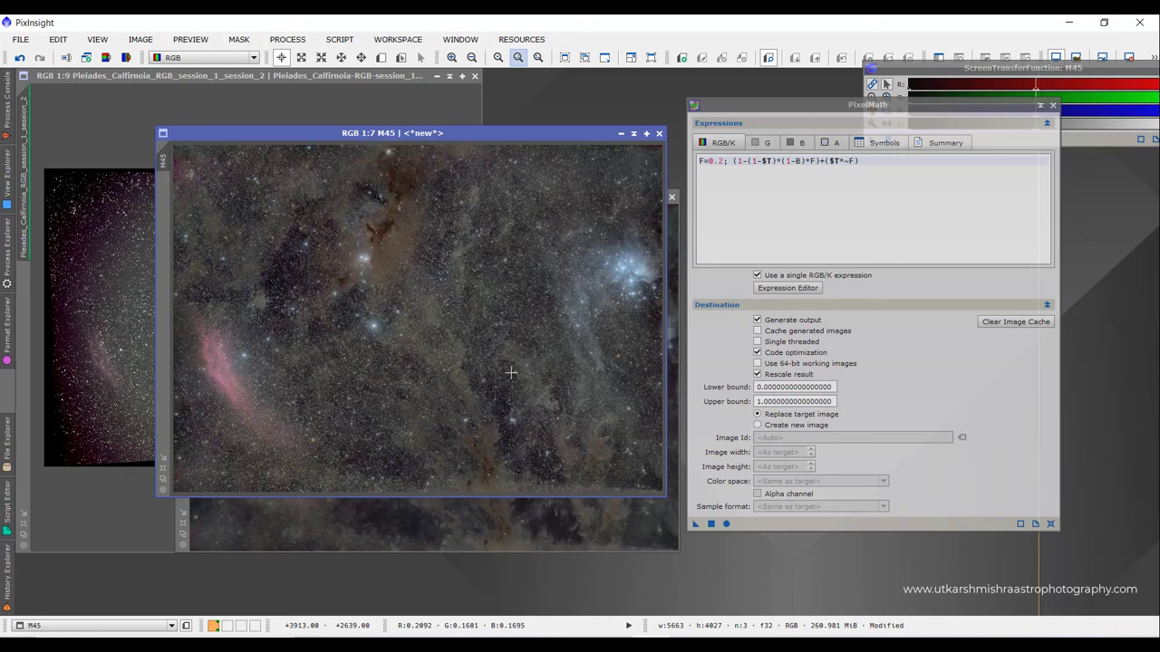
- Compare the original RGB session image with the M45 image, examining M45's central and upper dust clouds before viewing the whole frame
{"action": "left_click", "coordinate": [113, 190]}
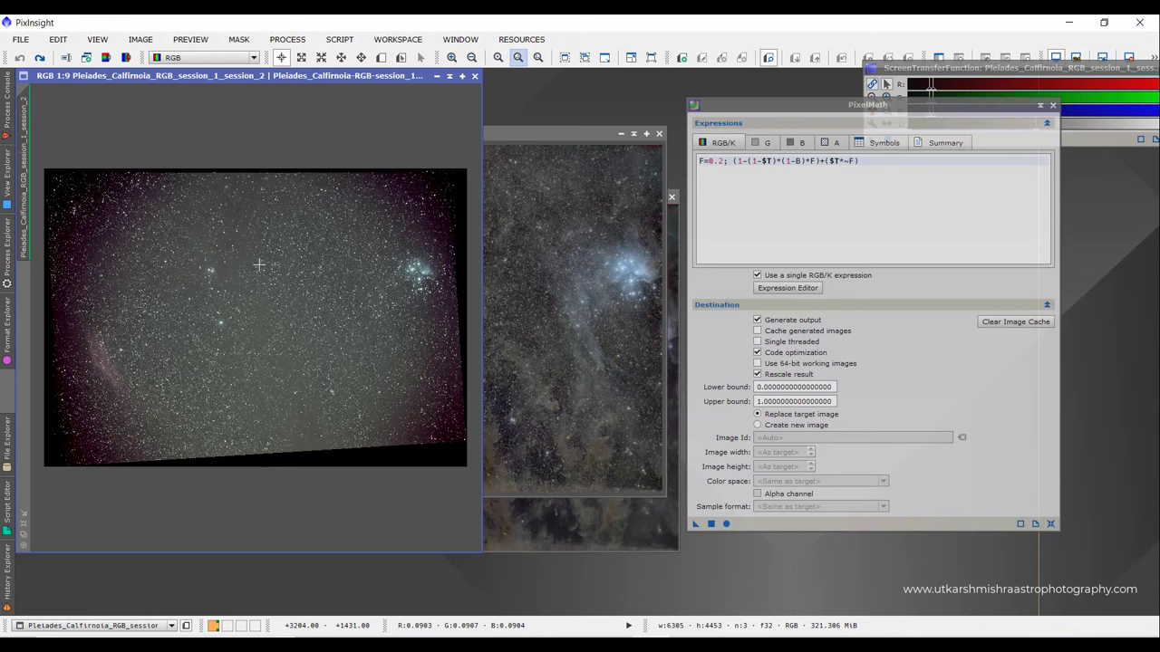
{"action": "left_click", "coordinate": [548, 216]}
{"action": "scroll", "coordinate": [484, 342], "scroll_direction": "up", "scroll_amount": 2}
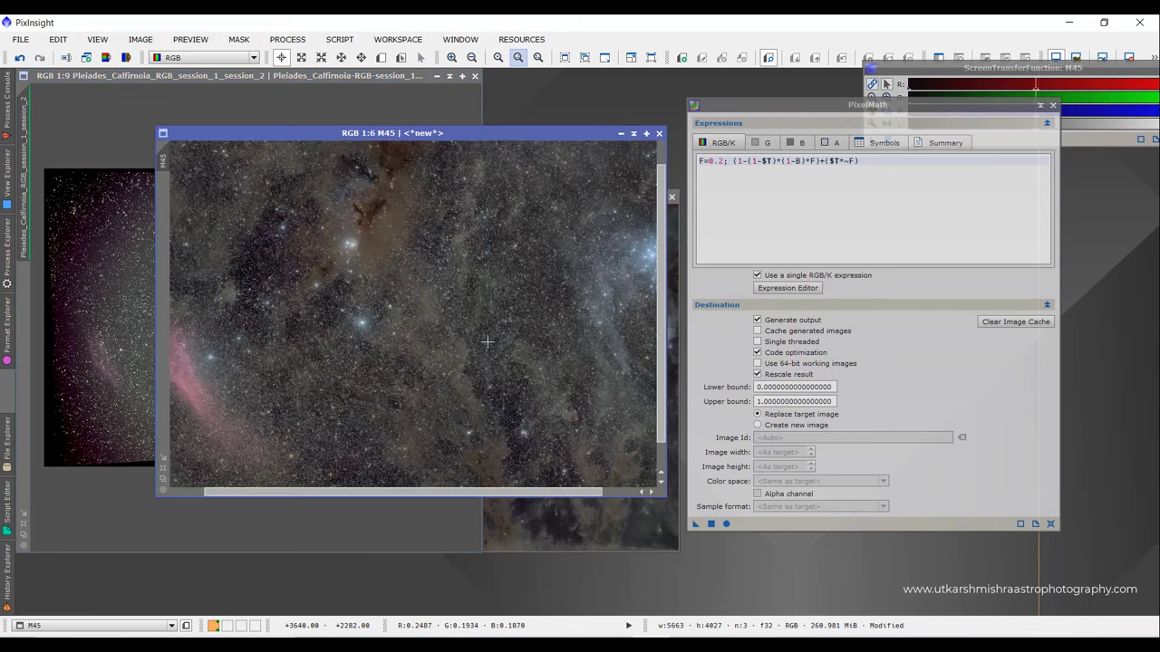
{"action": "scroll", "coordinate": [485, 342], "scroll_direction": "up", "scroll_amount": 1}
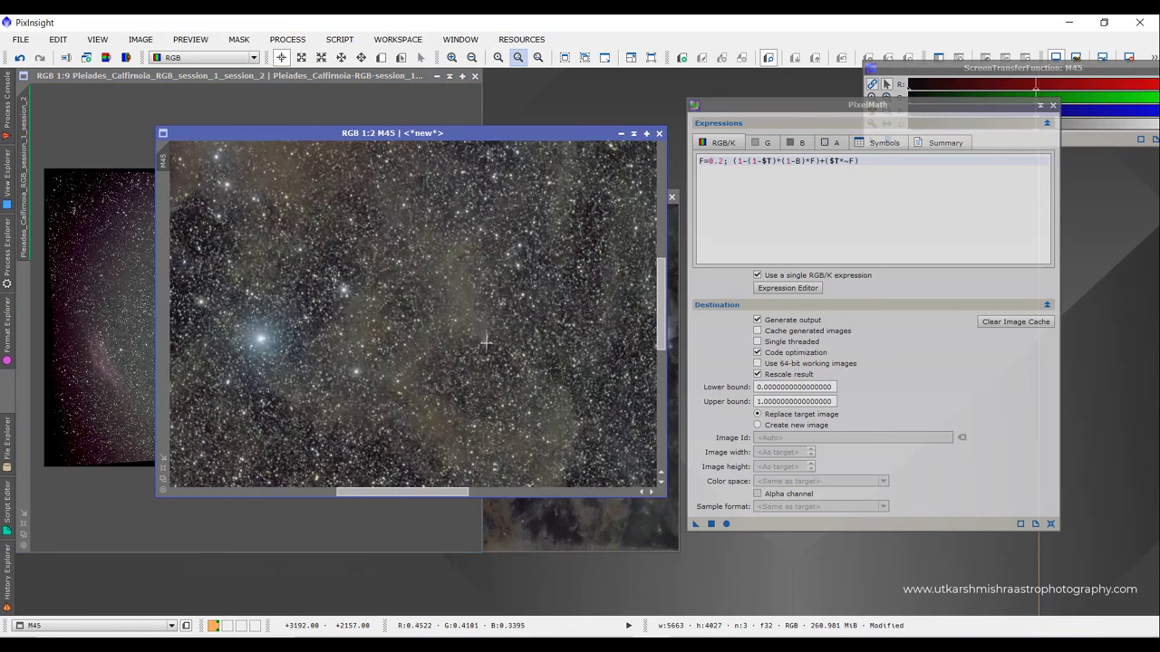
{"action": "scroll", "coordinate": [486, 343], "scroll_direction": "up", "scroll_amount": 1}
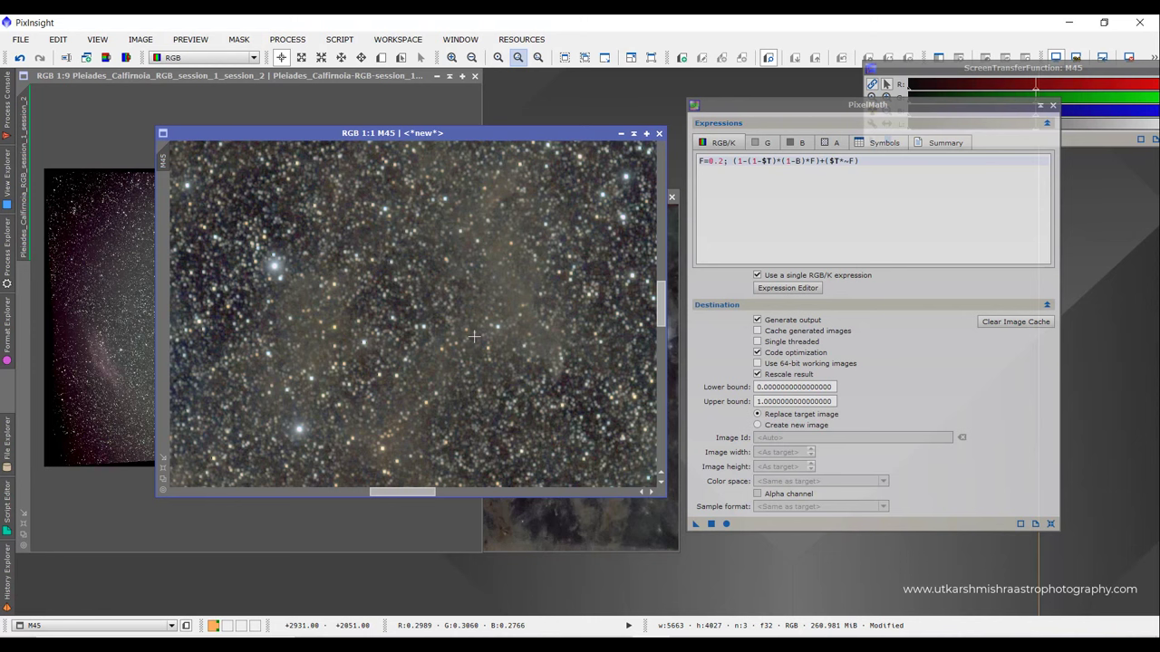
{"action": "scroll", "coordinate": [473, 337], "scroll_direction": "down", "scroll_amount": 4}
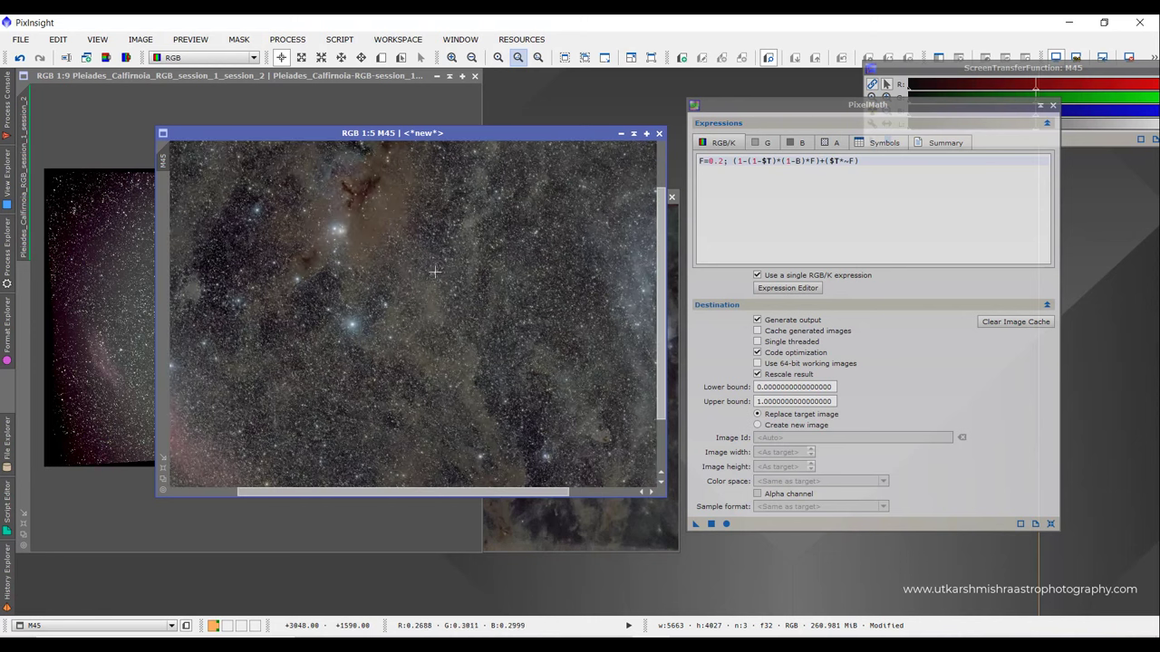
{"action": "scroll", "coordinate": [419, 337], "scroll_direction": "up", "scroll_amount": 1}
{"action": "left_click_drag", "start_coordinate": [662, 267], "coordinate": [670, 200]}
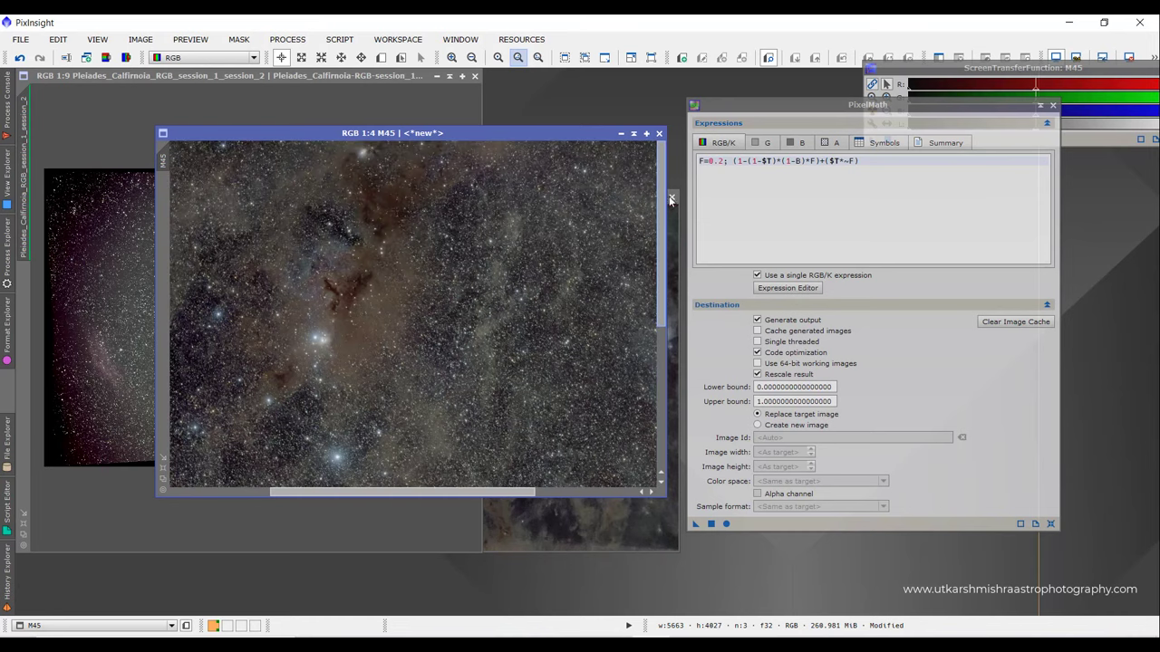
{"action": "scroll", "coordinate": [494, 396], "scroll_direction": "down", "scroll_amount": 3}
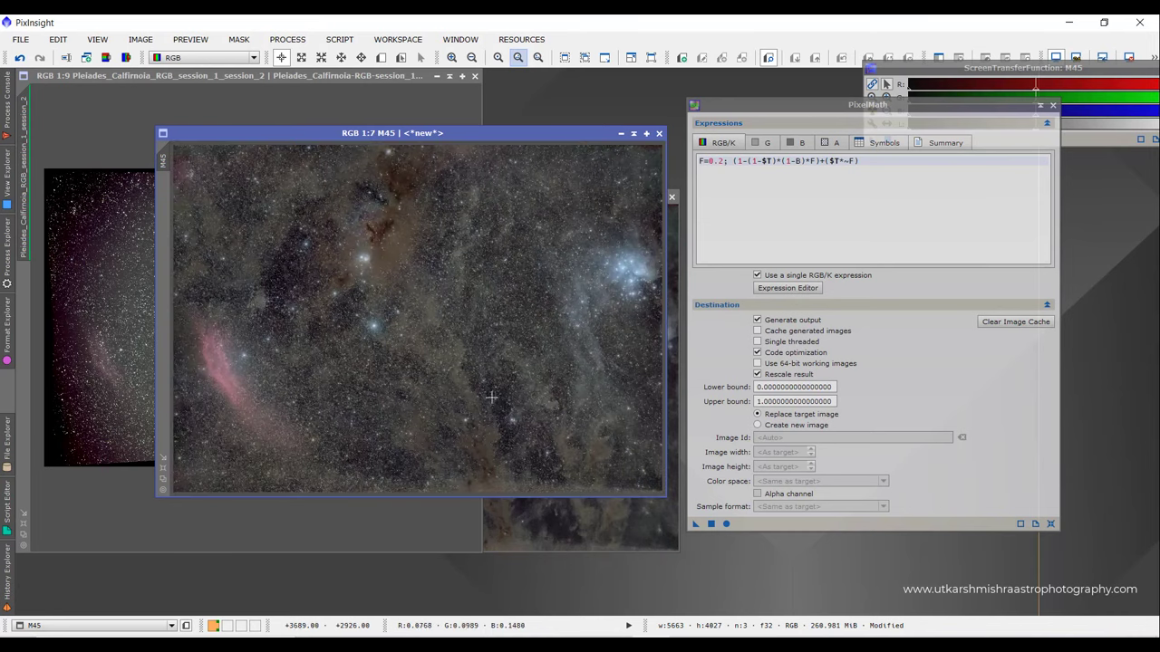
{"action": "scroll", "coordinate": [490, 394], "scroll_direction": "down", "scroll_amount": 1}
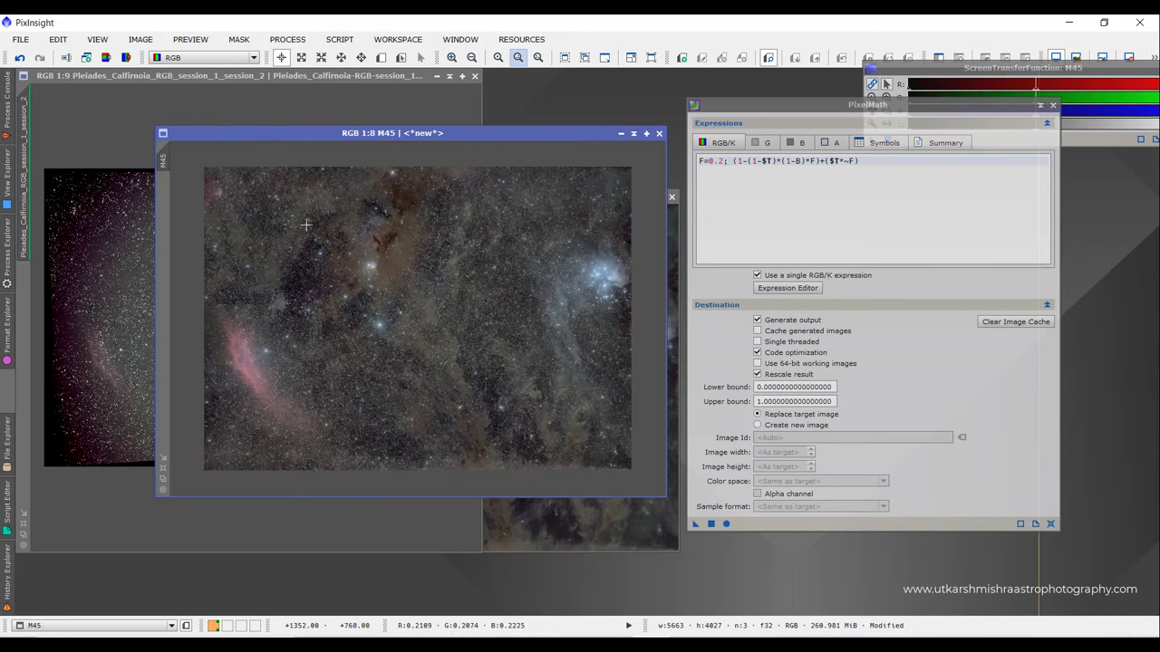
- Iconize the M45 image and undo the identifier and PixelMath changes on starless image B back to its initial state
{"action": "left_click", "coordinate": [634, 133]}
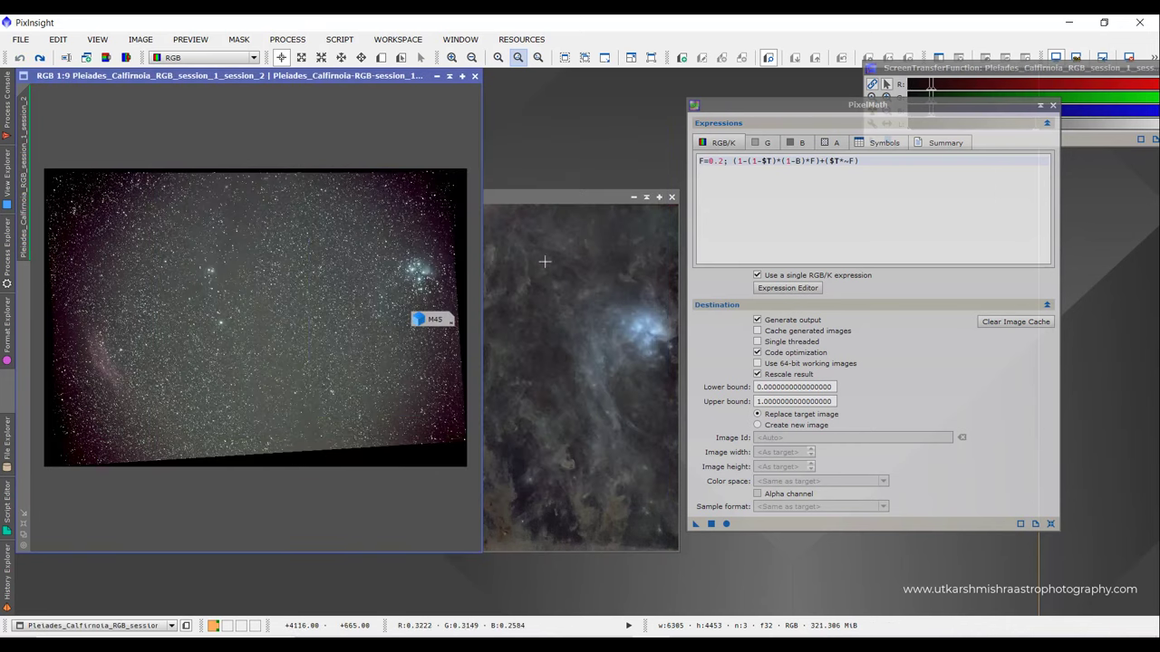
{"action": "left_click", "coordinate": [518, 197]}
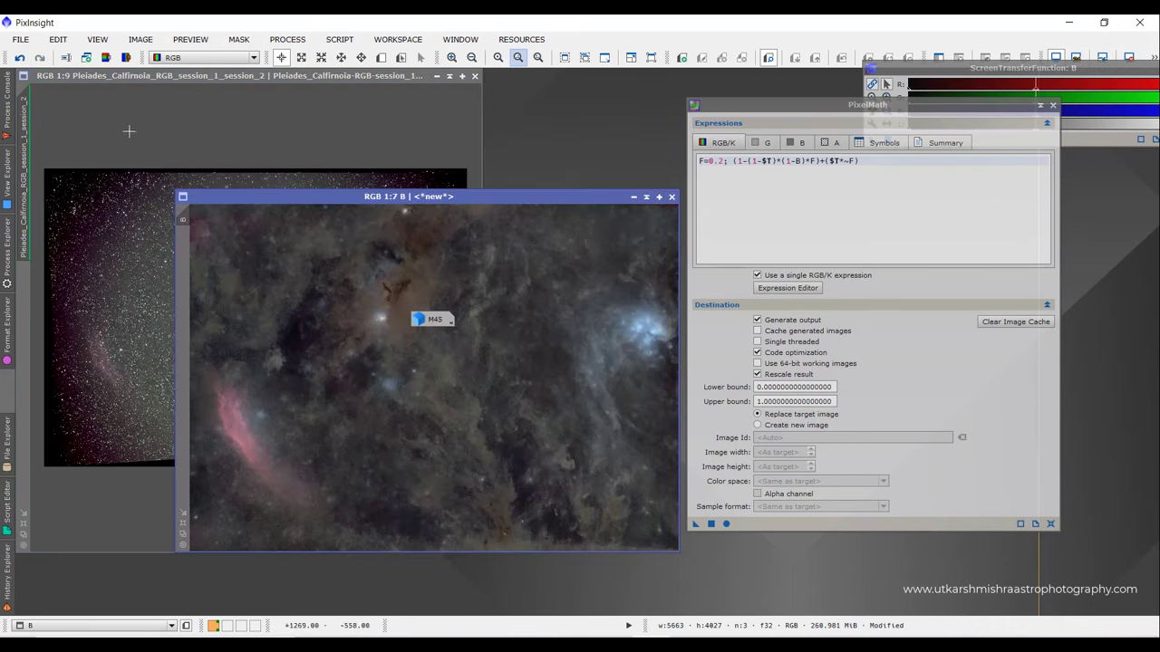
{"action": "left_click", "coordinate": [138, 40]}
{"action": "left_click", "coordinate": [155, 66]}
{"action": "left_click", "coordinate": [146, 41]}
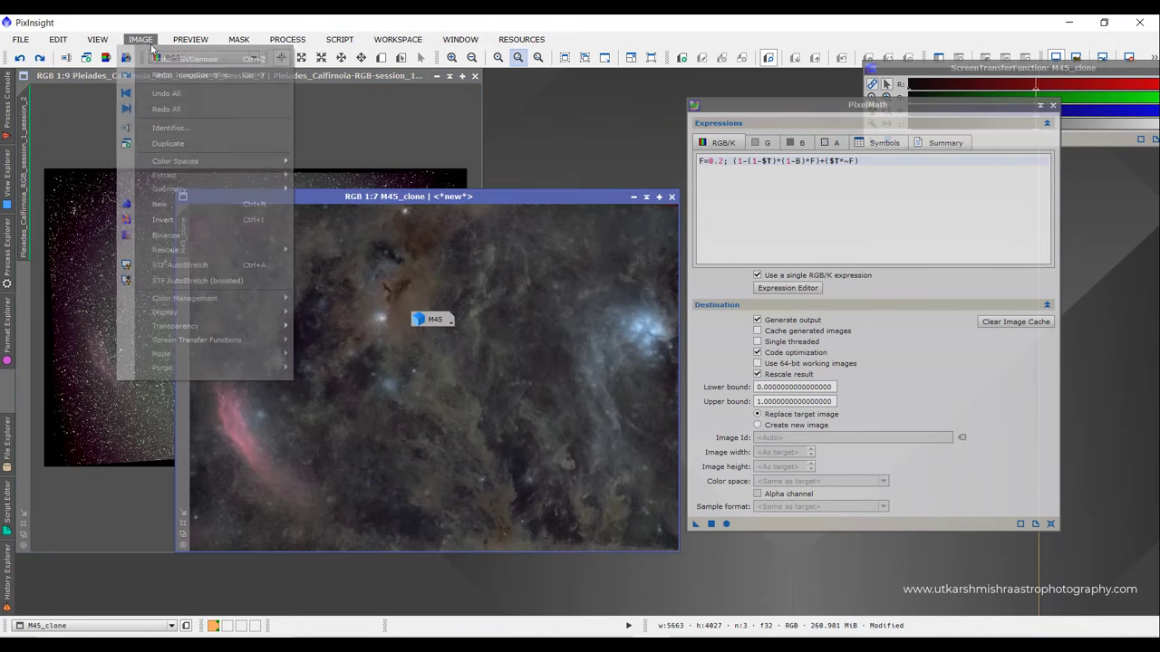
{"action": "left_click", "coordinate": [148, 42]}
{"action": "left_click", "coordinate": [150, 42]}
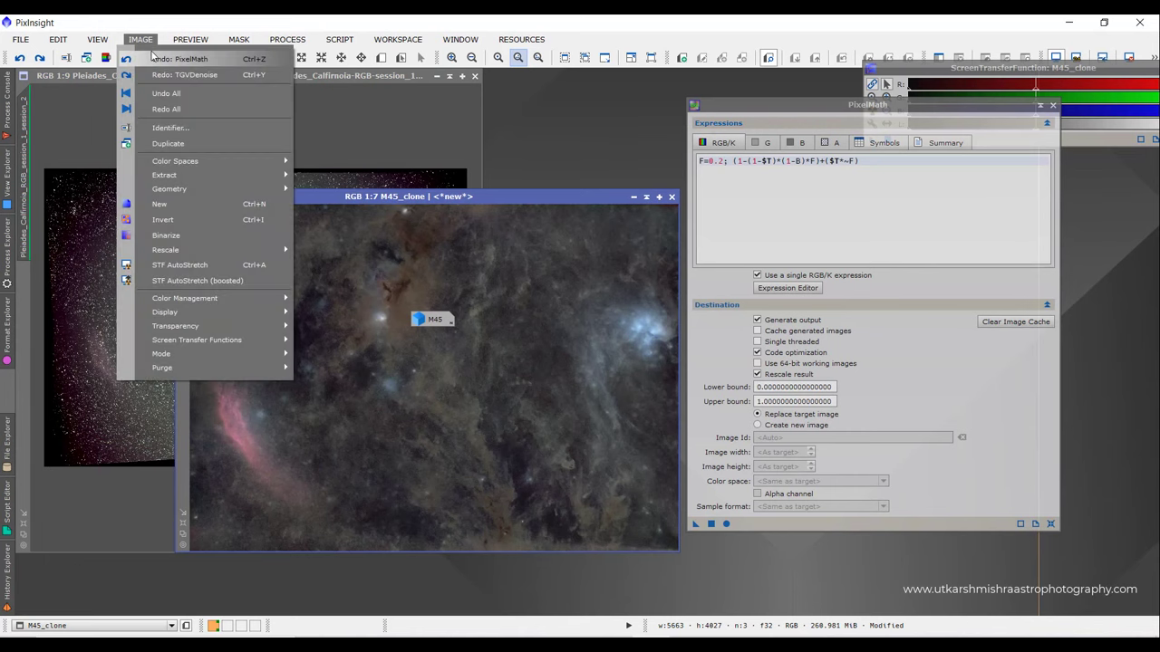
{"action": "left_click", "coordinate": [155, 60]}
{"action": "left_click", "coordinate": [140, 40]}
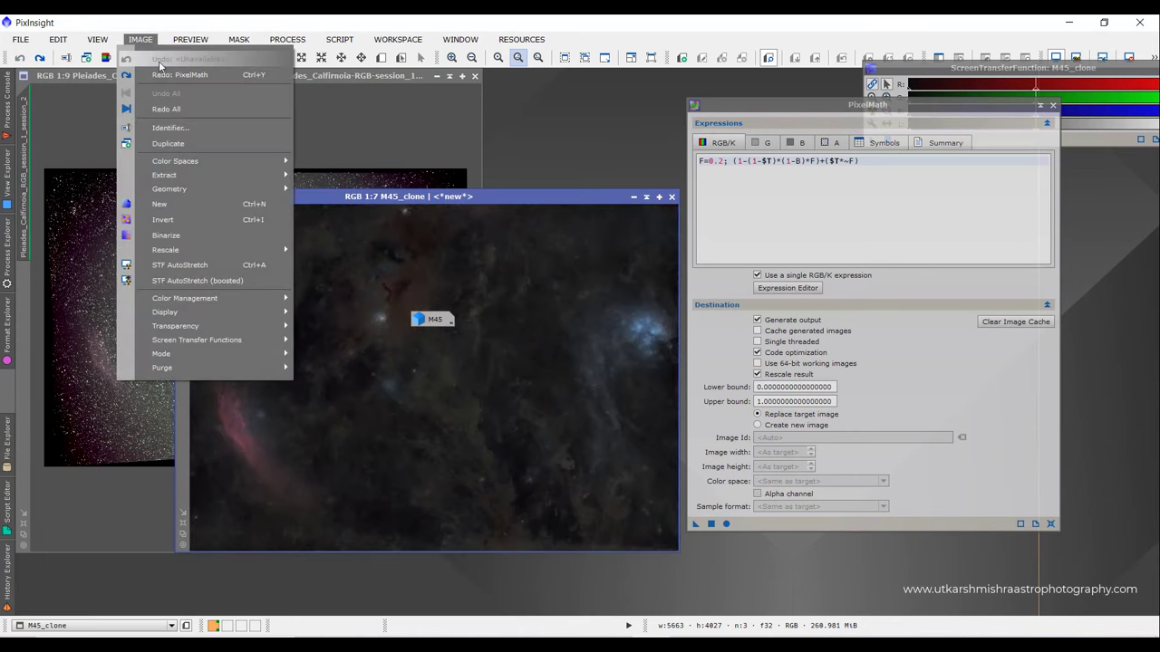
{"action": "left_click", "coordinate": [512, 300]}
{"action": "scroll", "coordinate": [629, 408], "scroll_direction": "up", "scroll_amount": 5}
{"action": "scroll", "coordinate": [629, 408], "scroll_direction": "down", "scroll_amount": 5}
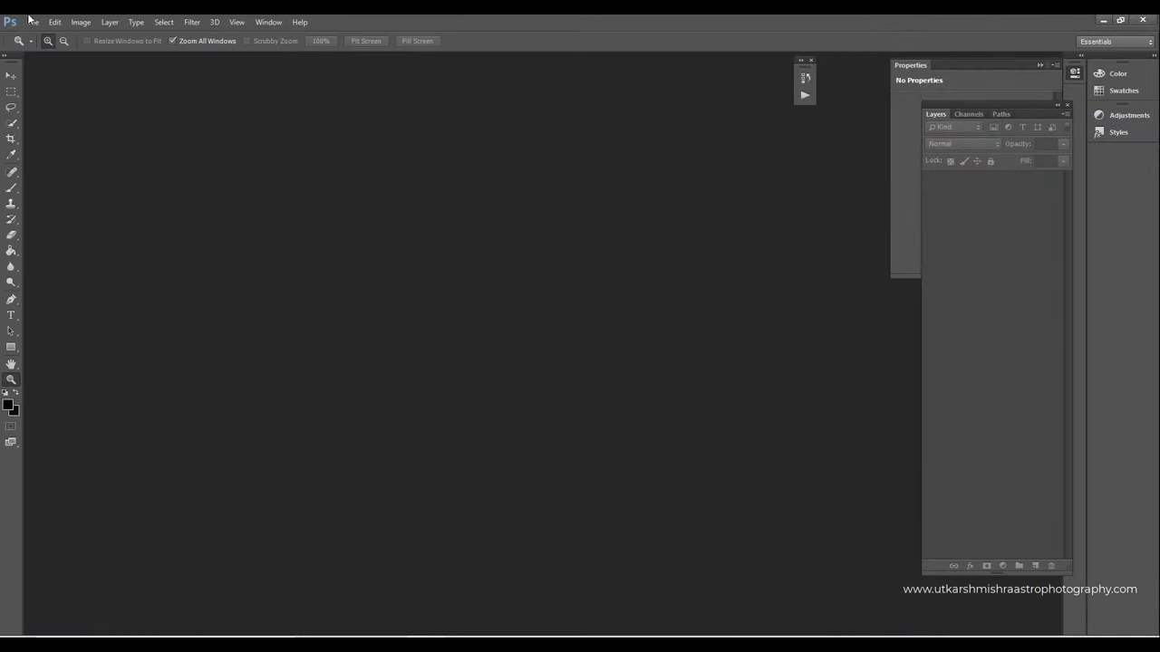
- Switch to Photoshop and open M45.tif from the Downloads folder
{"action": "left_click", "coordinate": [32, 22]}
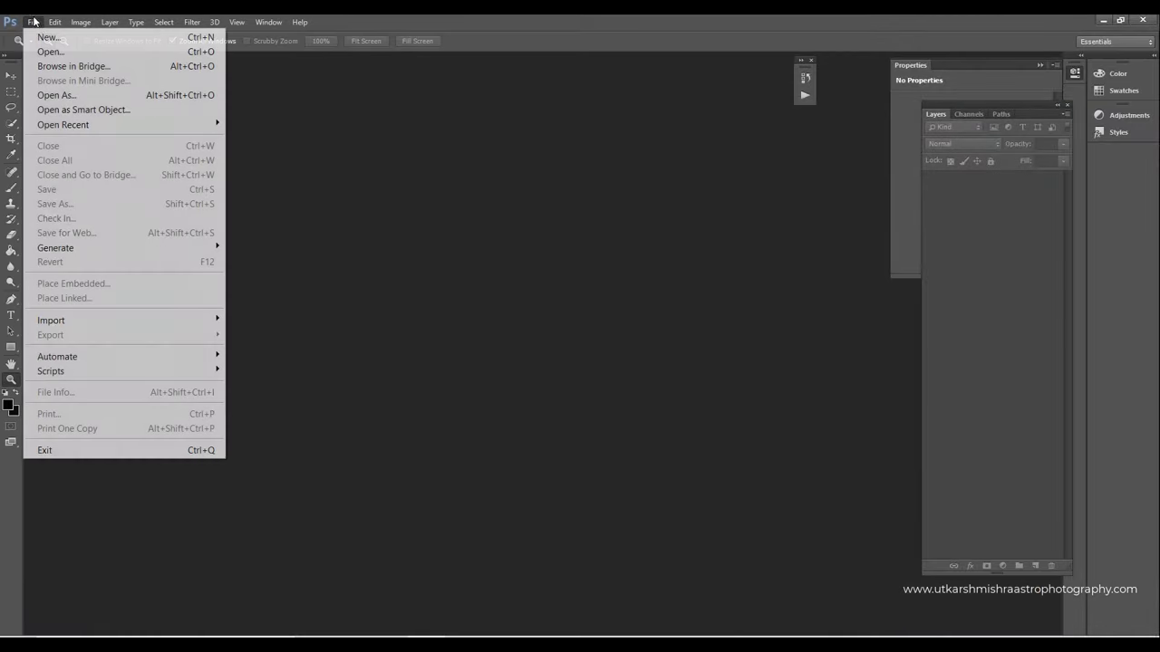
{"action": "left_click", "coordinate": [45, 52]}
{"action": "left_click", "coordinate": [224, 167]}
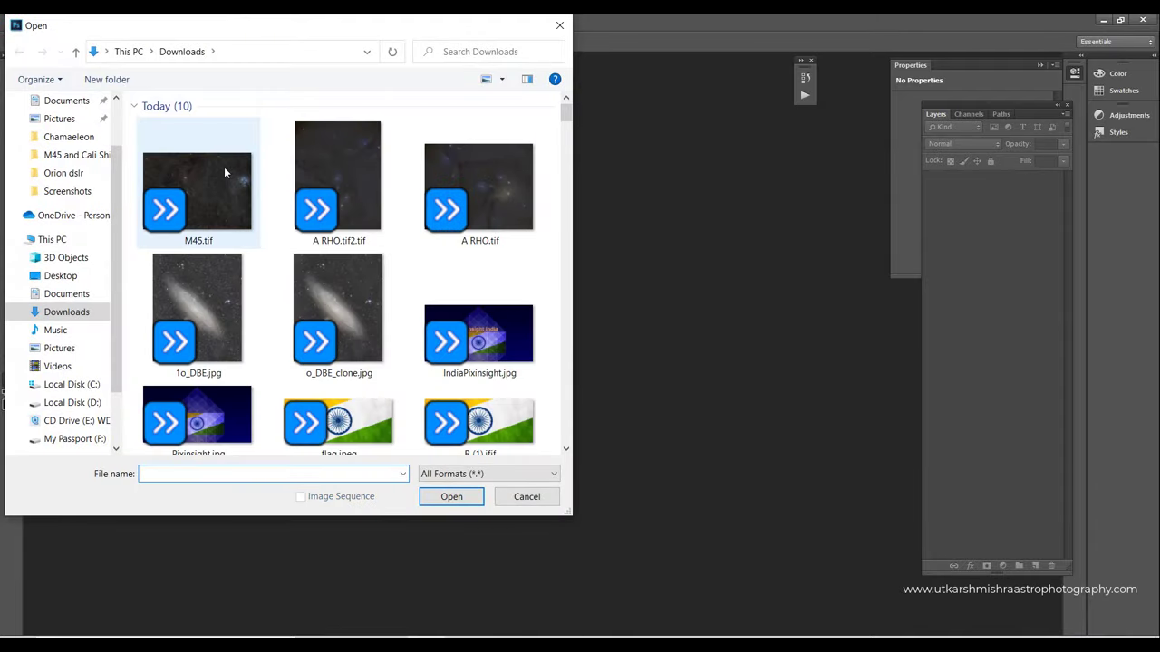
{"action": "double_click", "coordinate": [224, 167]}
- Collapse the Properties panel, move the small floating panel clear of the image and fit M45.tif in view
{"action": "left_click_drag", "start_coordinate": [545, 332], "coordinate": [582, 311]}
{"action": "right_click", "coordinate": [582, 310]}
{"action": "left_click", "coordinate": [583, 311]}
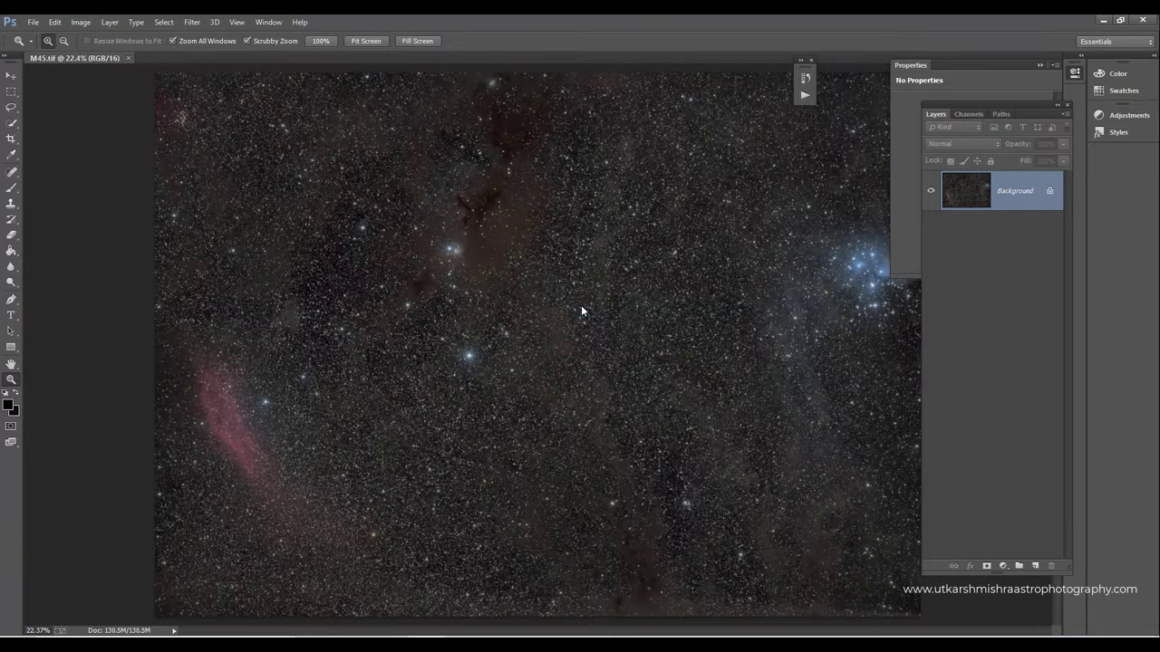
{"action": "left_click", "coordinate": [1038, 64]}
{"action": "left_click_drag", "start_coordinate": [801, 74], "coordinate": [958, 64]}
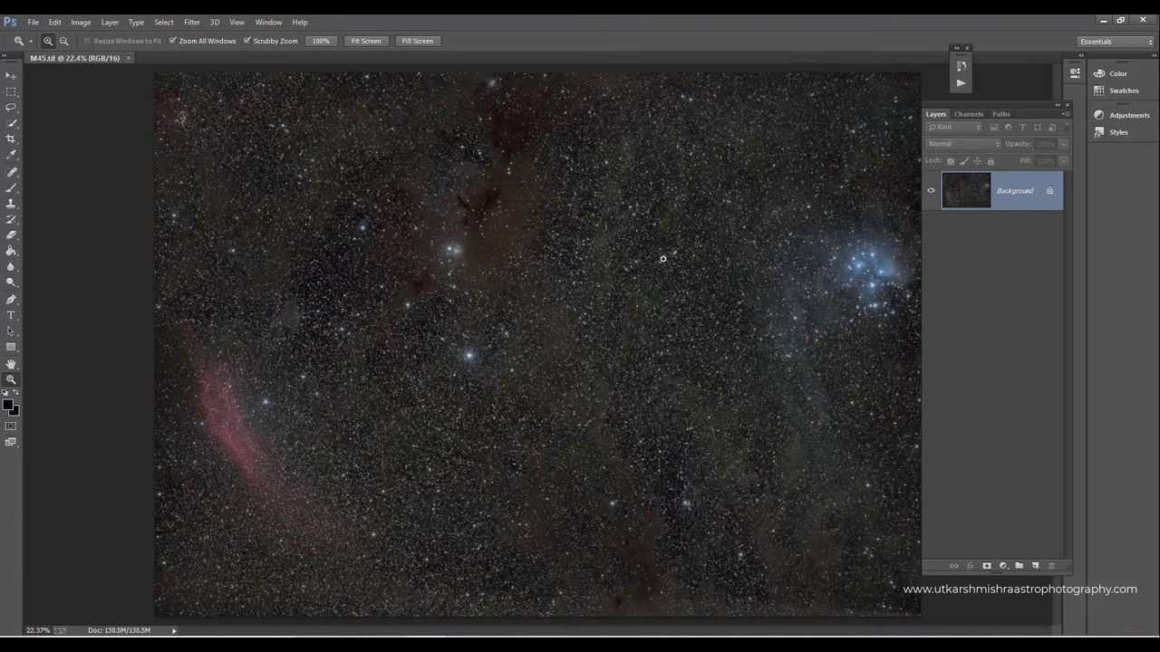
{"action": "left_click", "coordinate": [535, 304]}
{"action": "right_click", "coordinate": [532, 305]}
{"action": "left_click", "coordinate": [571, 313]}
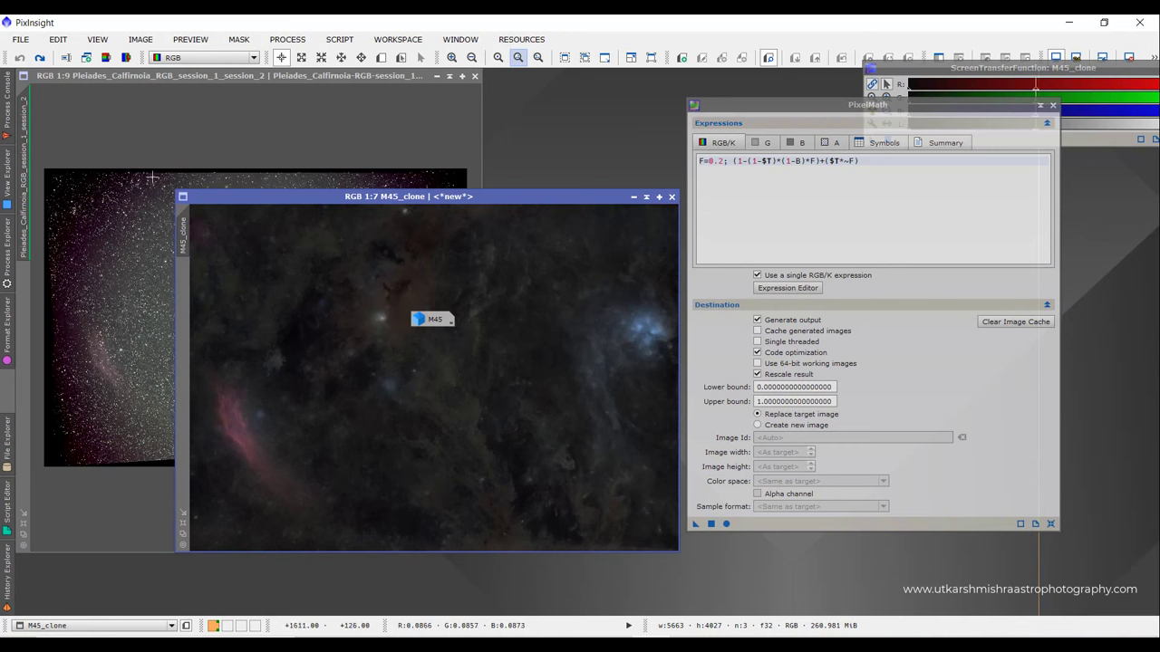
- Switch to PixInsight and save the M45_clone image in Downloads as 1M45_clone.tif, a 16-bit unsigned integer TIFF without compression
{"action": "left_click", "coordinate": [19, 39]}
{"action": "left_click", "coordinate": [229, 282]}
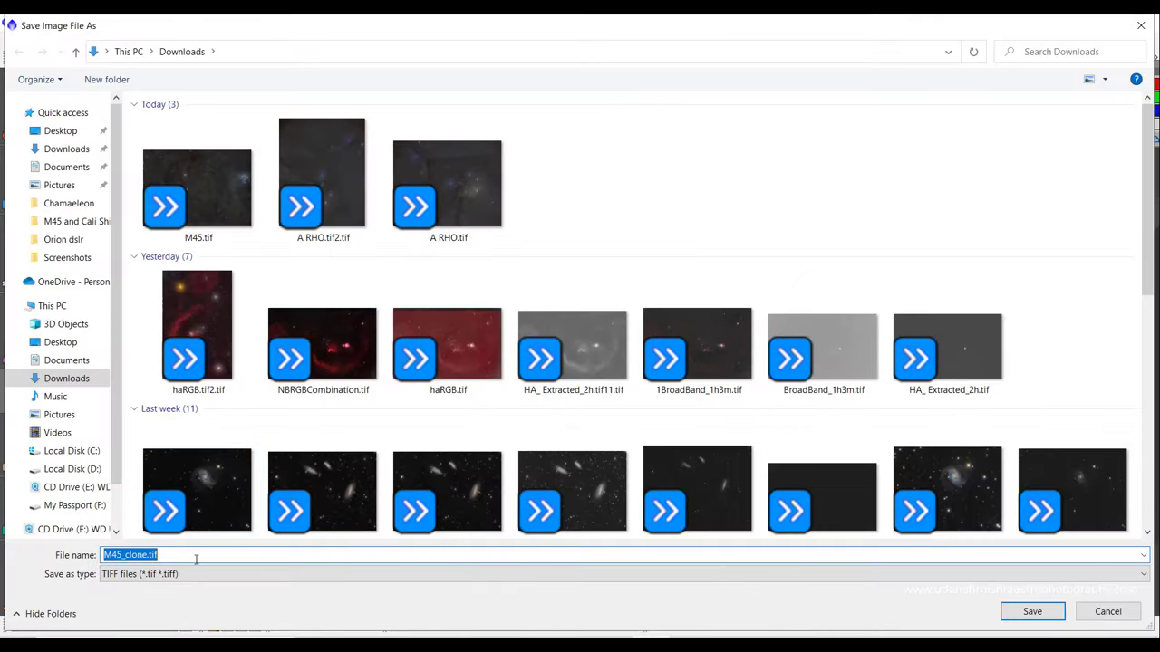
{"action": "left_click", "coordinate": [106, 557]}
{"action": "type", "text": "1"}
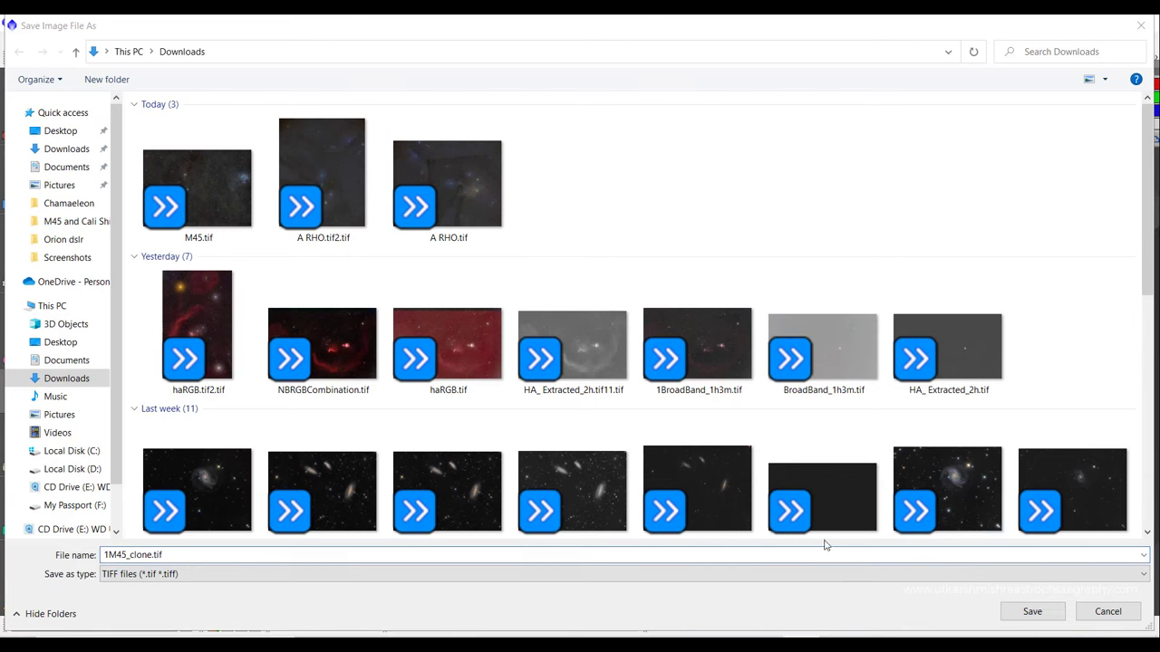
{"action": "left_click", "coordinate": [1029, 612]}
{"action": "left_click", "coordinate": [670, 368]}
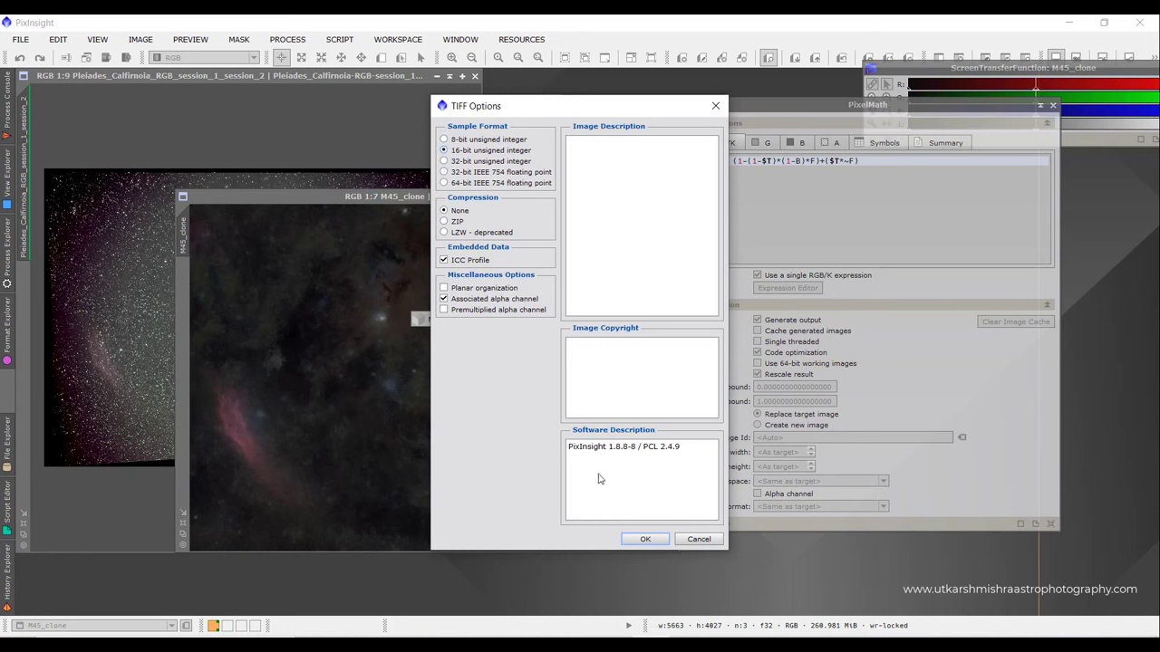
{"action": "left_click", "coordinate": [644, 539]}
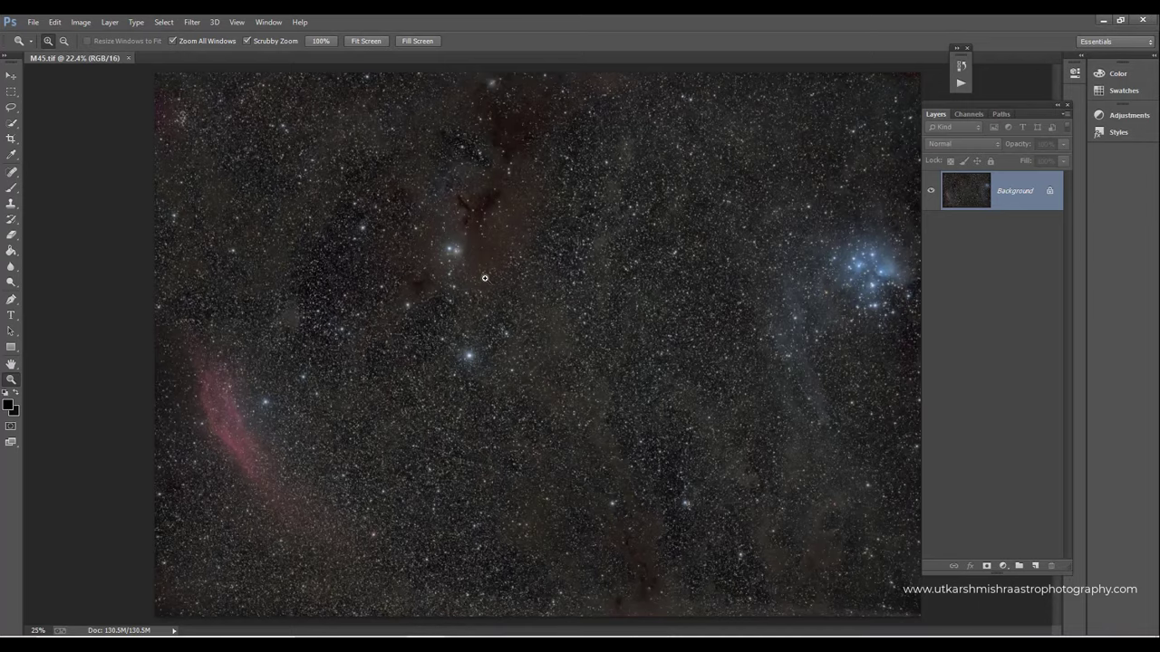
- Switch to Photoshop and inspect M45.tif at 25% zoom, ending with the whole image fitted on screen
{"action": "left_click", "coordinate": [484, 278]}
{"action": "right_click", "coordinate": [484, 279]}
{"action": "left_click", "coordinate": [516, 288]}
{"action": "left_click", "coordinate": [562, 319]}
{"action": "right_click", "coordinate": [564, 328]}
{"action": "left_click", "coordinate": [609, 328]}
{"action": "left_click", "coordinate": [611, 322]}
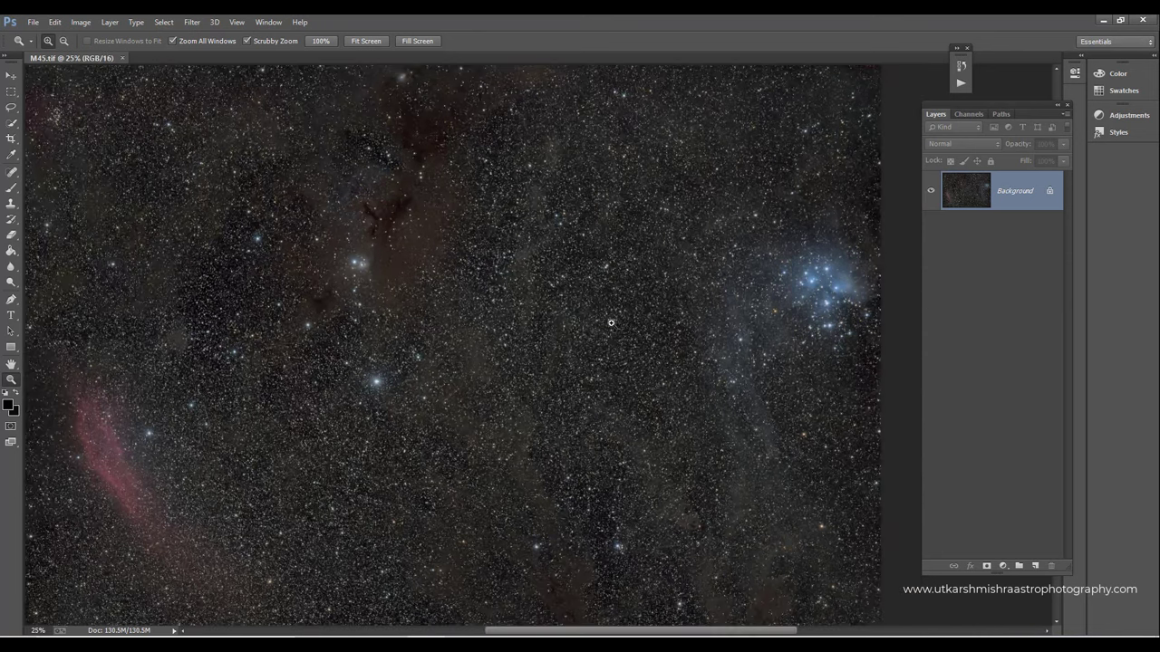
{"action": "left_click", "coordinate": [611, 322]}
{"action": "right_click", "coordinate": [502, 303]}
{"action": "left_click", "coordinate": [530, 311]}
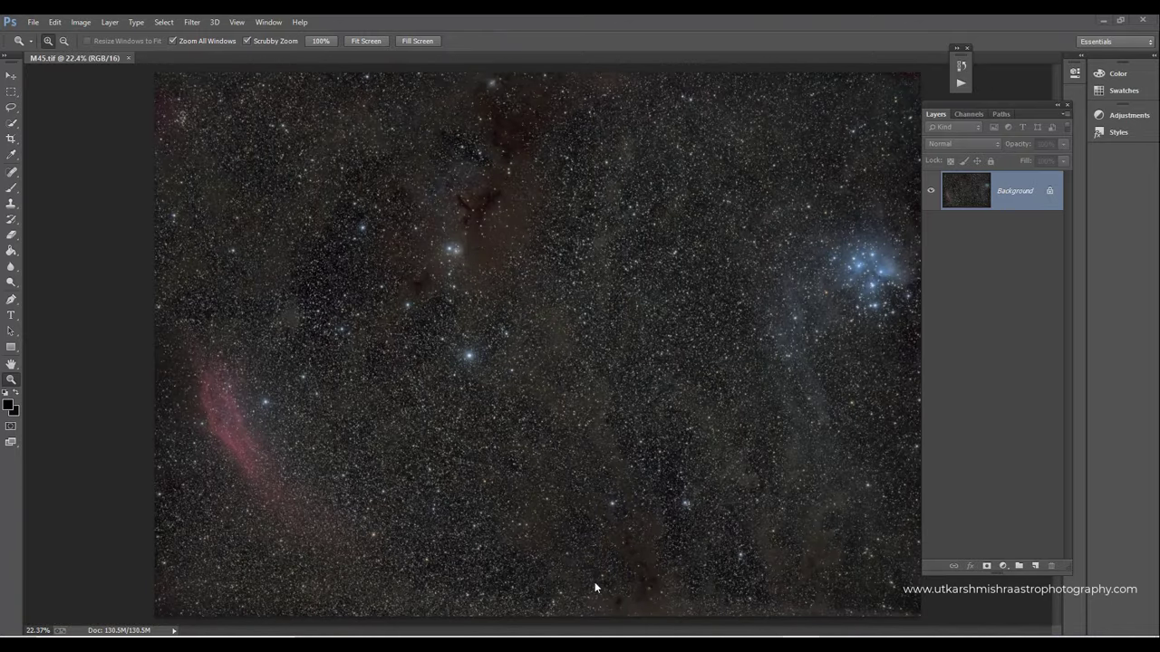
- Duplicate the M45.tif image as a separate document named M45 copy and fit it on screen
{"action": "left_click", "coordinate": [83, 22]}
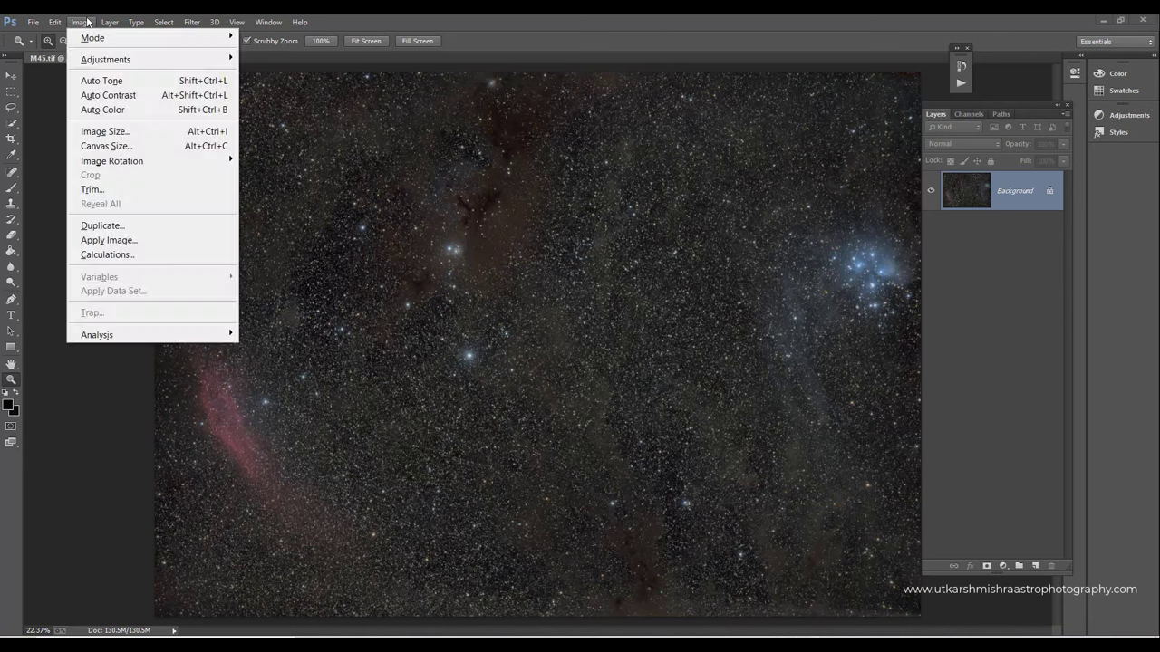
{"action": "left_click", "coordinate": [172, 226]}
{"action": "left_click", "coordinate": [684, 227]}
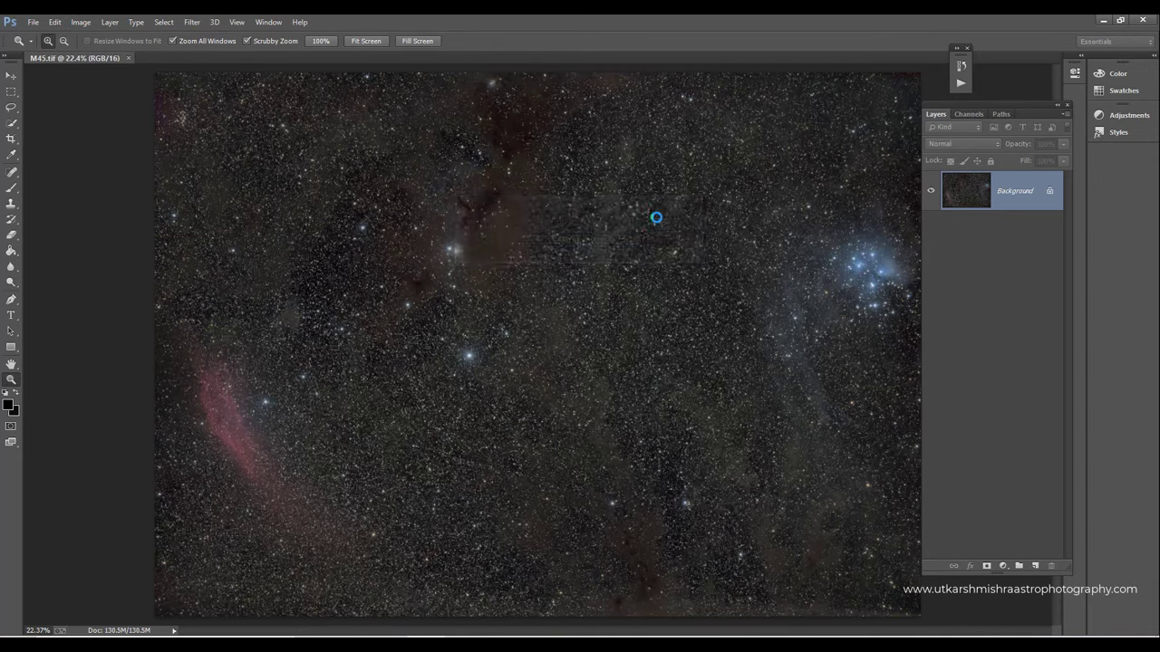
{"action": "left_click", "coordinate": [521, 294]}
{"action": "right_click", "coordinate": [539, 309]}
{"action": "left_click", "coordinate": [562, 310]}
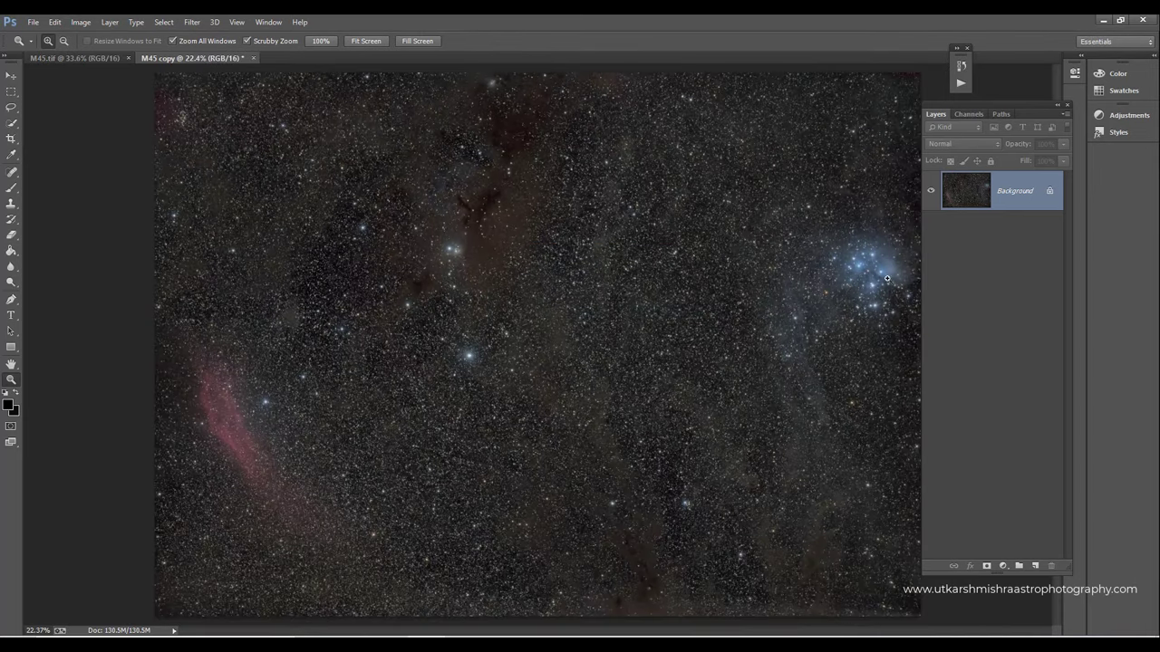
- In M45.tif, duplicate the Background layer, add a white layer mask to the duplicate and leave that mask selected
{"action": "left_click", "coordinate": [75, 57]}
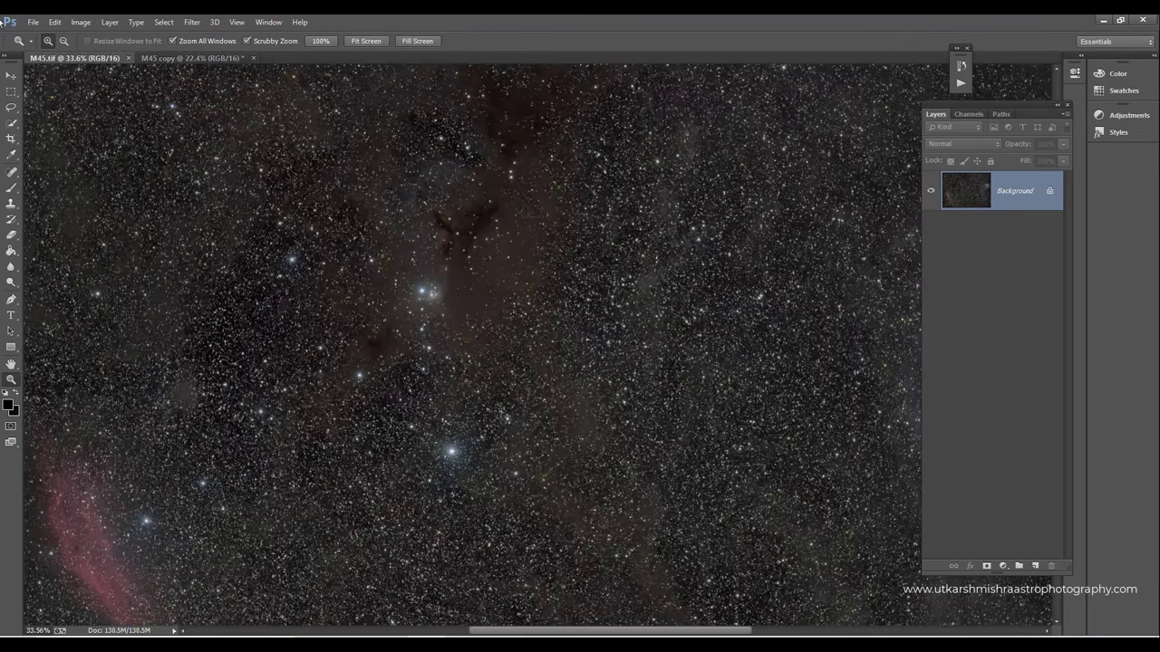
{"action": "right_click", "coordinate": [403, 215]}
{"action": "left_click", "coordinate": [531, 228]}
{"action": "left_click_drag", "start_coordinate": [1011, 195], "coordinate": [1037, 564]}
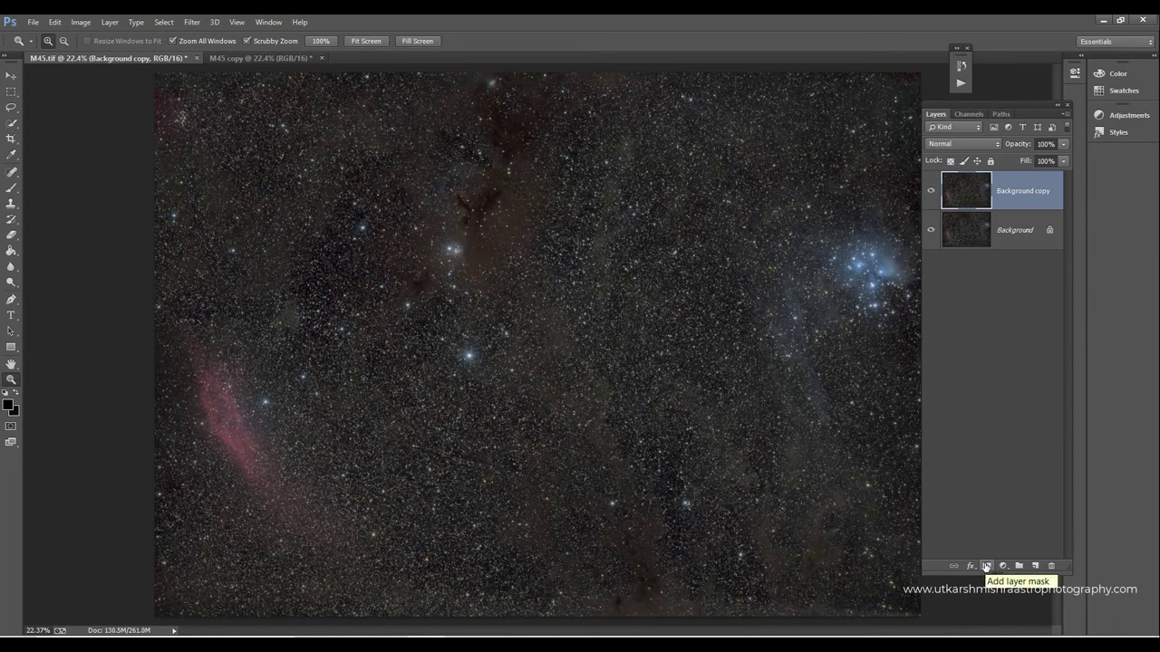
{"action": "left_click", "coordinate": [986, 566]}
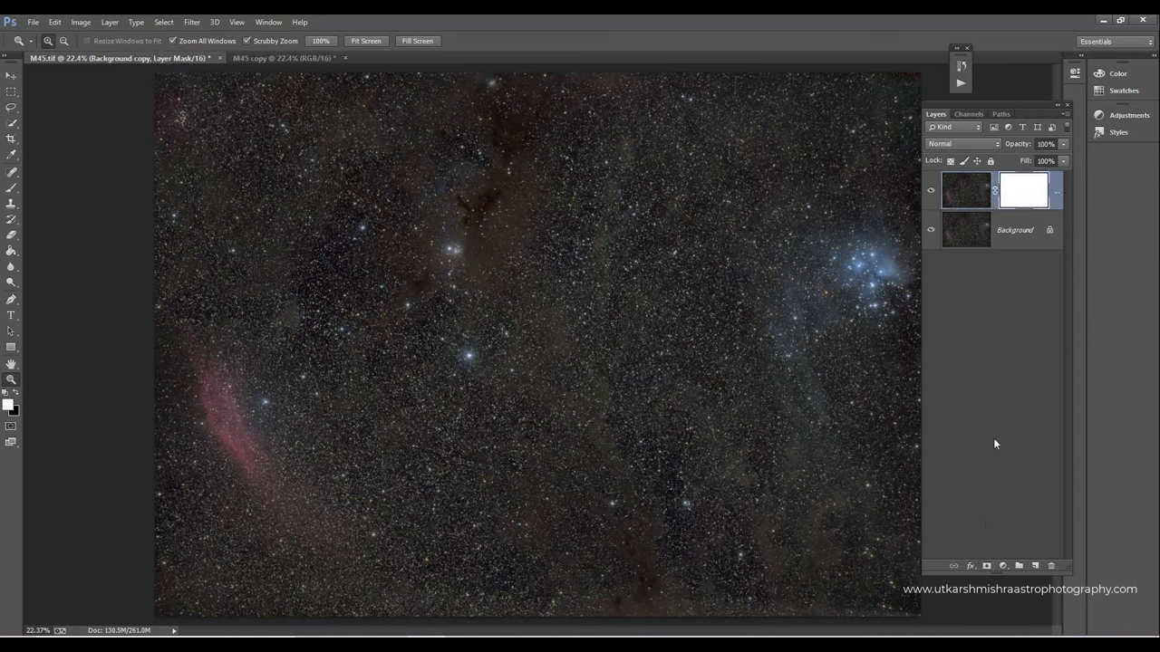
{"action": "left_click", "coordinate": [1016, 196], "text": "alt"}
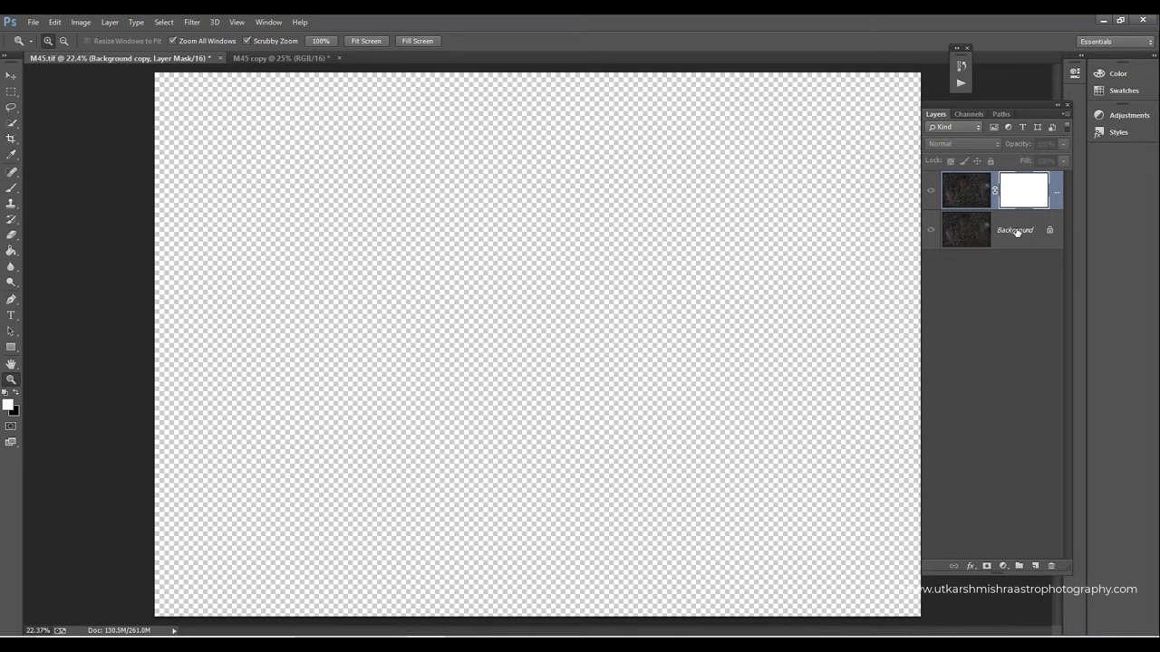
{"action": "left_click", "coordinate": [1016, 232]}
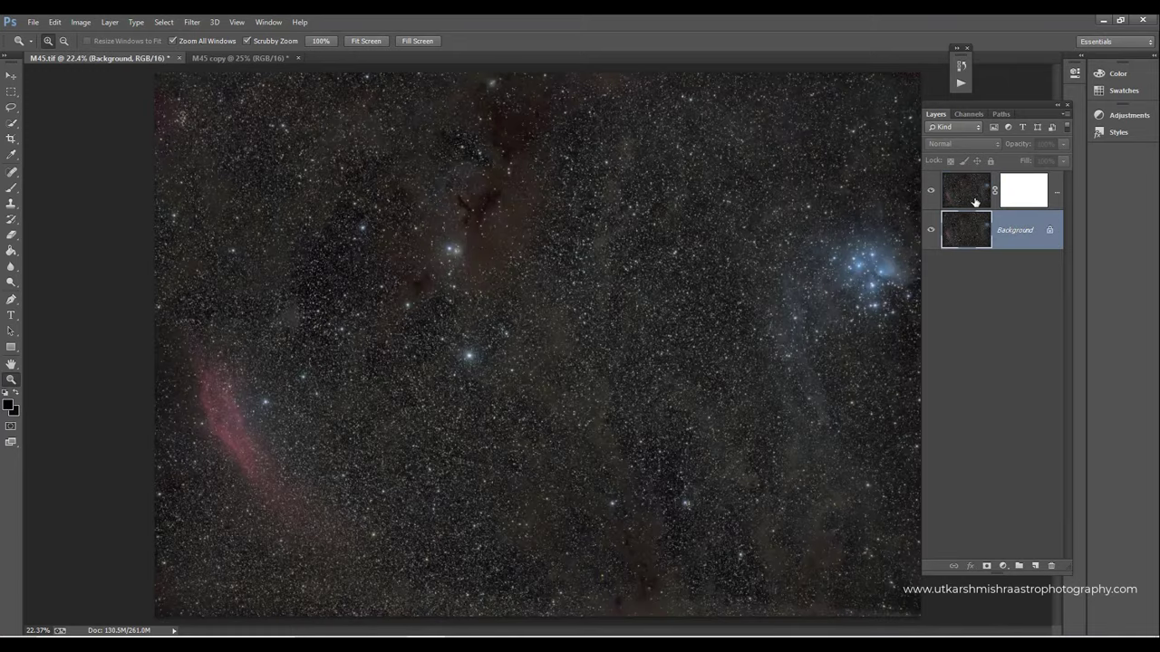
{"action": "left_click", "coordinate": [971, 195]}
{"action": "left_click", "coordinate": [1023, 190]}
- Apply the Dust & Scratches filter to the M45 copy image with a radius of 7 pixels and a threshold of 0 levels
{"action": "left_click", "coordinate": [290, 58]}
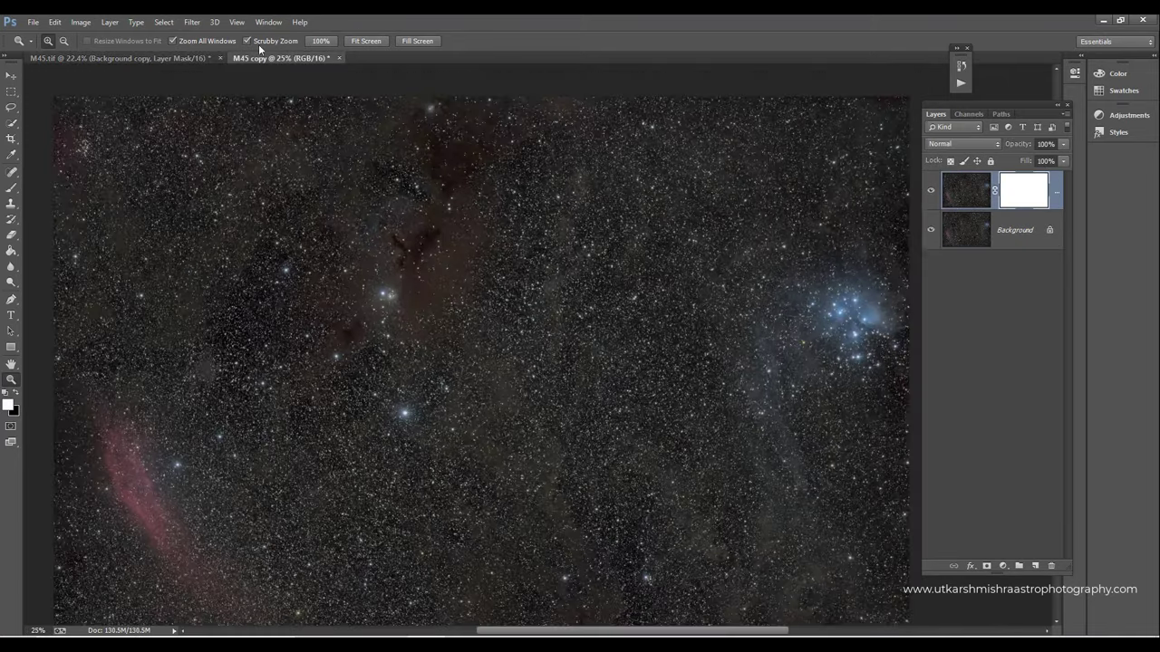
{"action": "left_click", "coordinate": [191, 22]}
{"action": "mouse_move", "coordinate": [275, 205]}
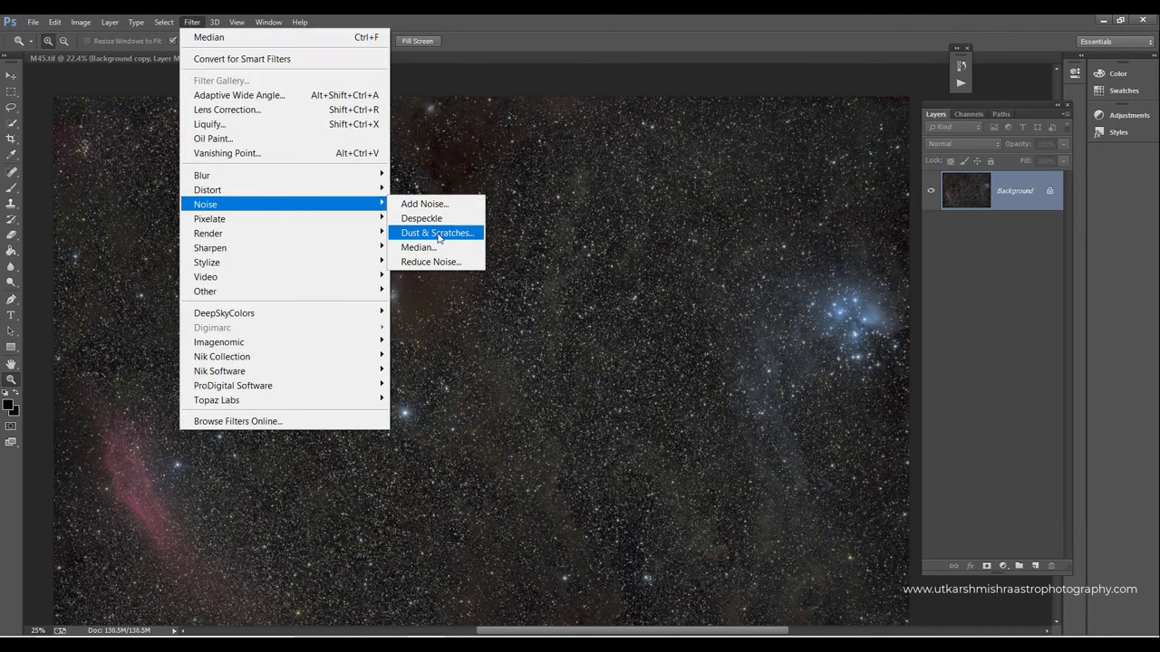
{"action": "left_click", "coordinate": [426, 230]}
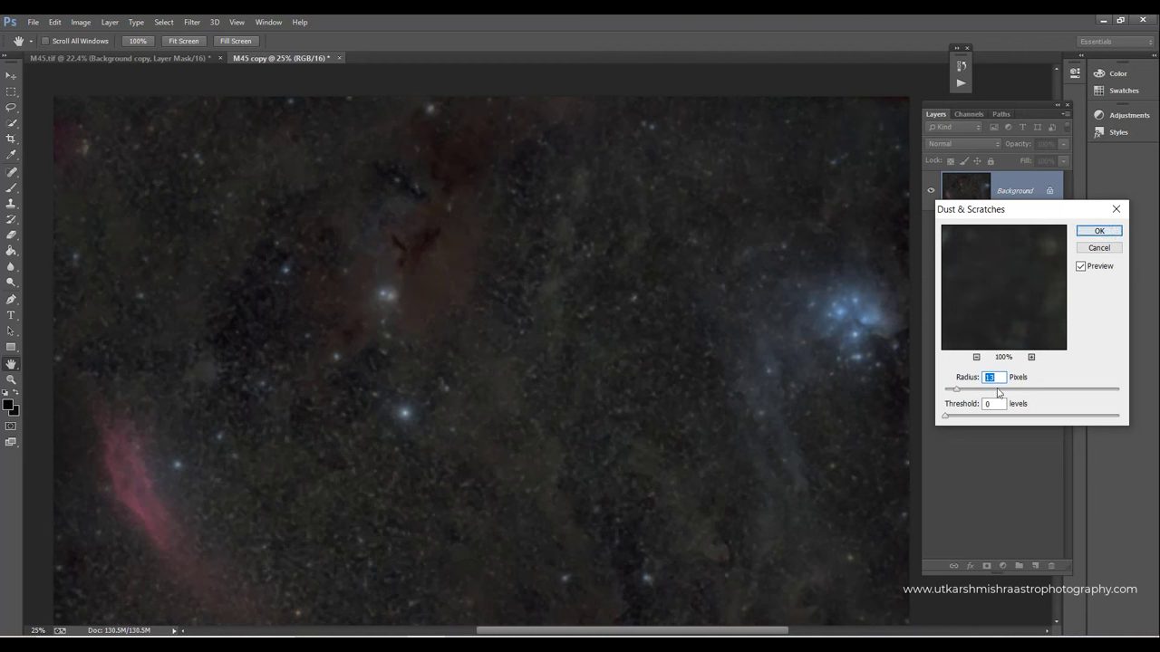
{"action": "left_click_drag", "start_coordinate": [948, 391], "coordinate": [947, 392]}
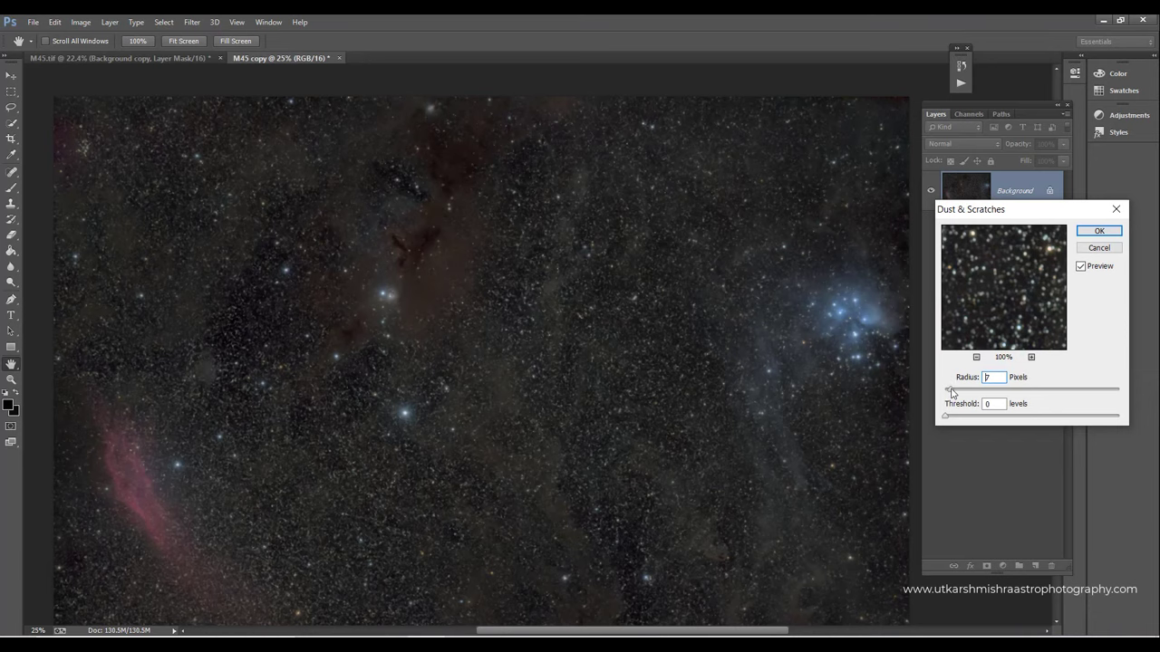
{"action": "left_click", "coordinate": [1094, 232]}
{"action": "key", "text": "z"}
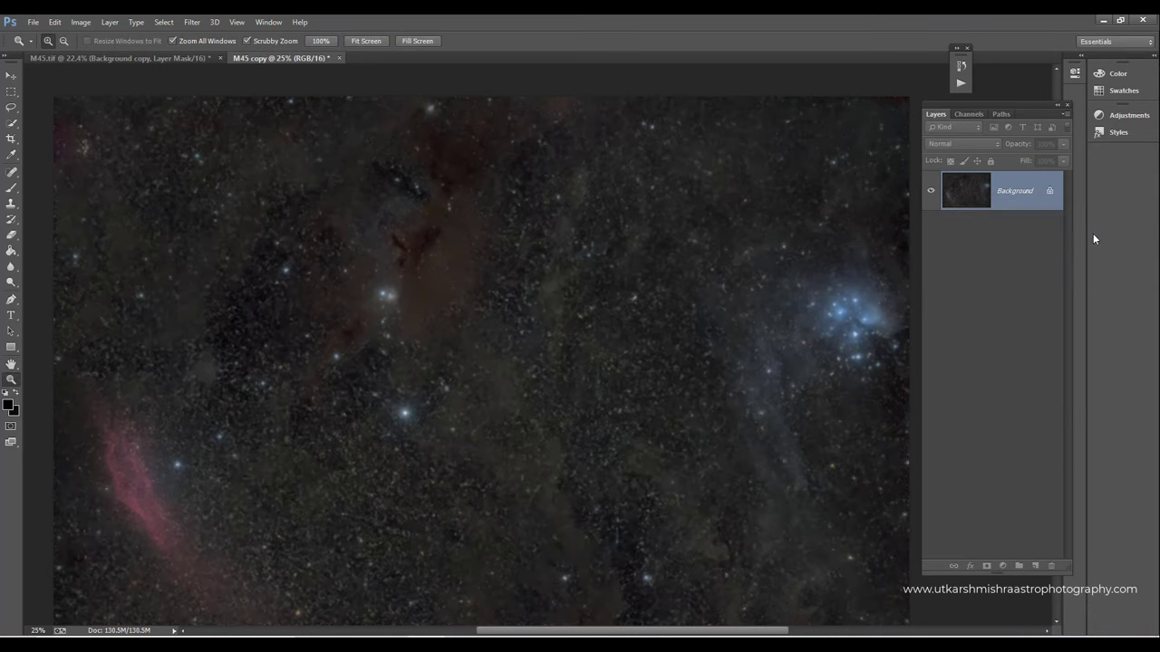
- Examine the star reduction in the filtered M45 copy image at closer zoom, ending with the whole image fitted on screen
{"action": "left_click", "coordinate": [544, 312]}
{"action": "right_click", "coordinate": [540, 306]}
{"action": "left_click", "coordinate": [551, 309]}
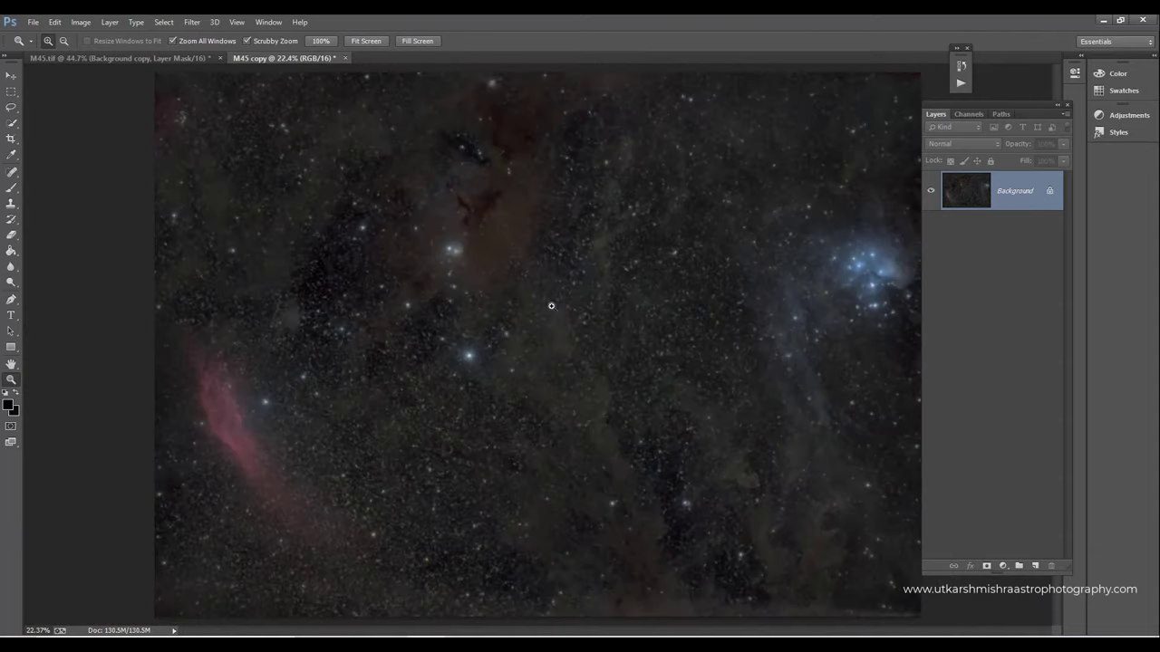
{"action": "left_click", "coordinate": [552, 308]}
{"action": "right_click", "coordinate": [551, 308]}
{"action": "left_click", "coordinate": [573, 314]}
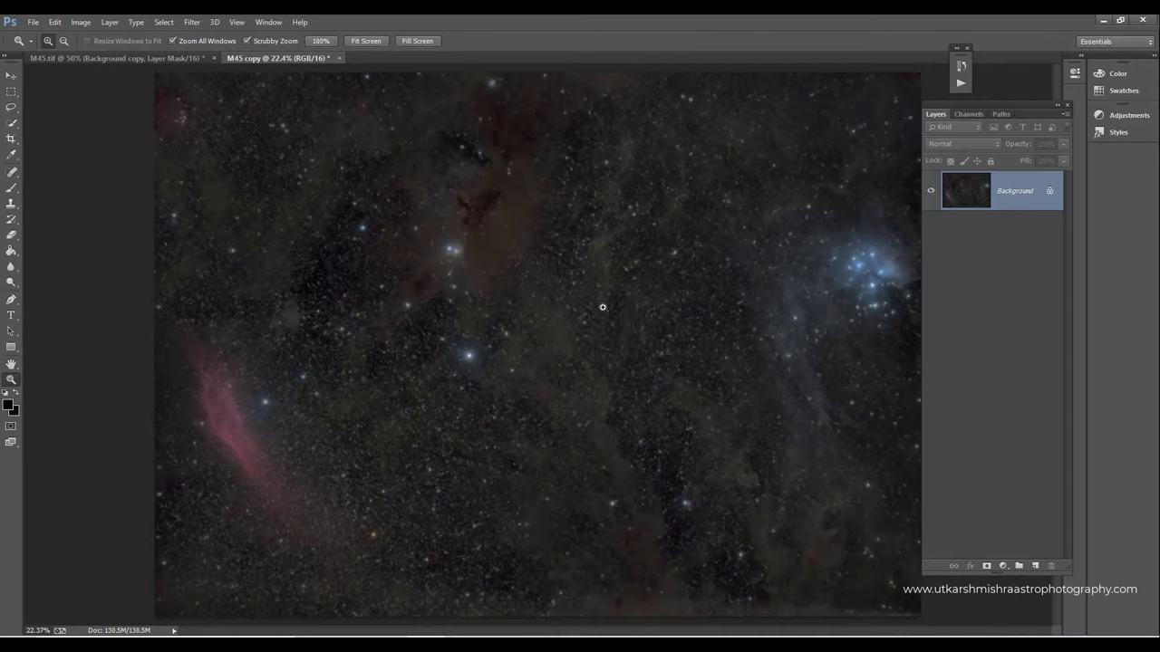
{"action": "left_click", "coordinate": [603, 307]}
{"action": "right_click", "coordinate": [577, 320]}
{"action": "left_click", "coordinate": [592, 327]}
- Copy the entire filtered M45 copy image into the Background copy layer's mask in M45.tif and invert the mask
{"action": "key", "text": "ctrl+a"}
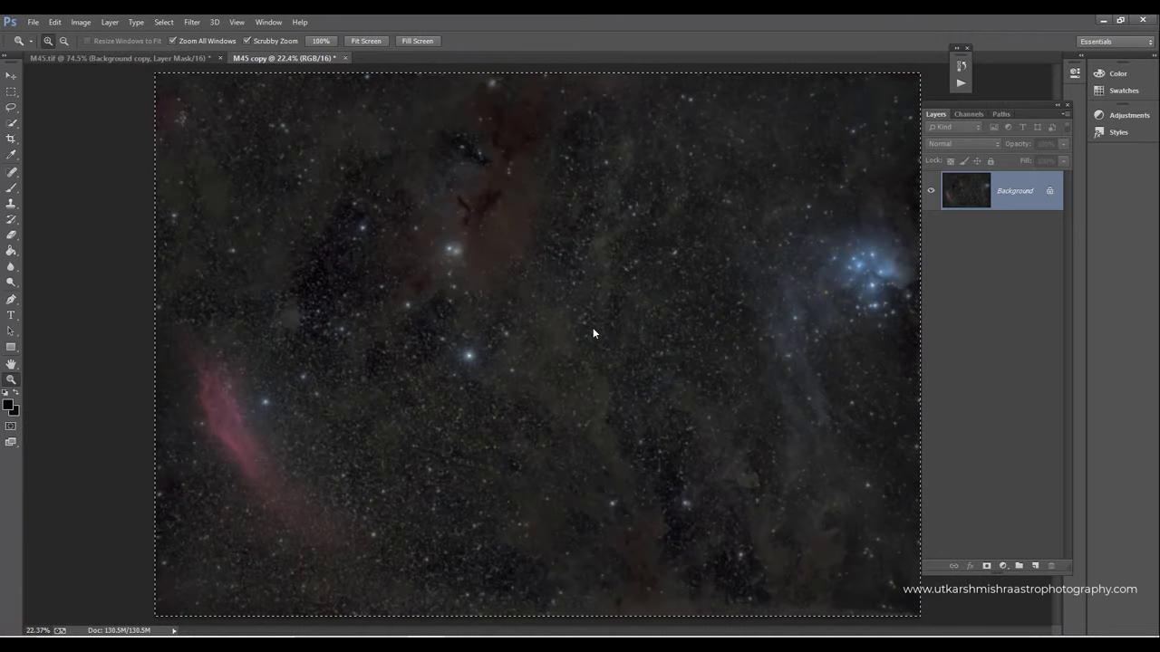
{"action": "left_click", "coordinate": [118, 58]}
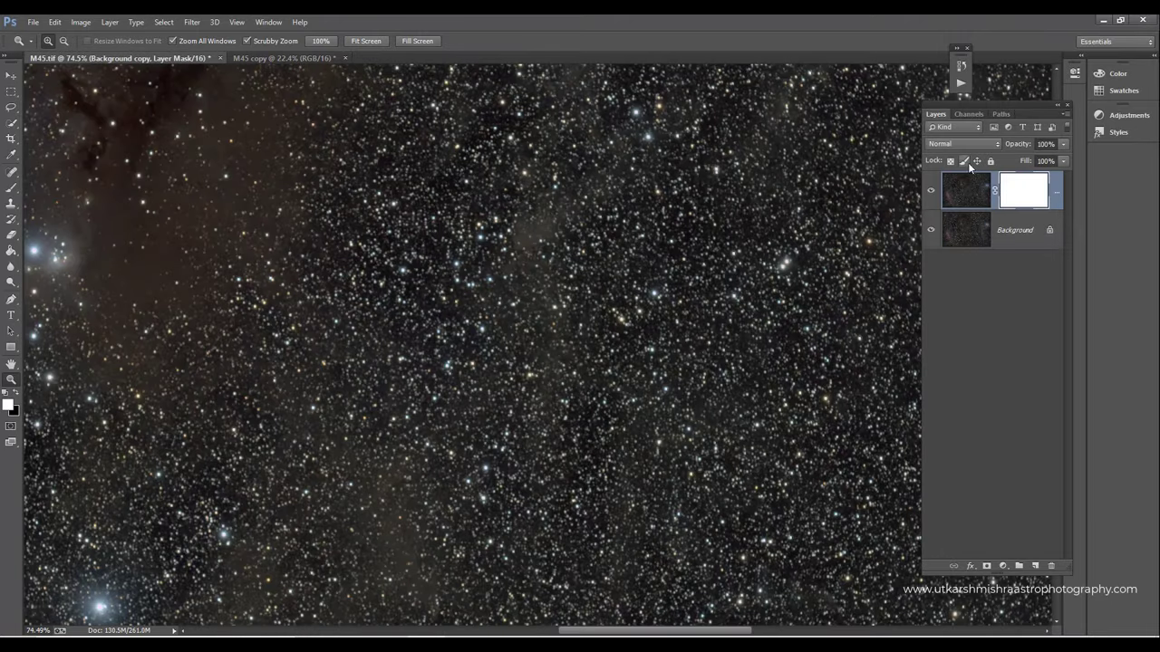
{"action": "left_click", "coordinate": [1013, 196], "text": "alt"}
{"action": "key", "text": "ctrl+0"}
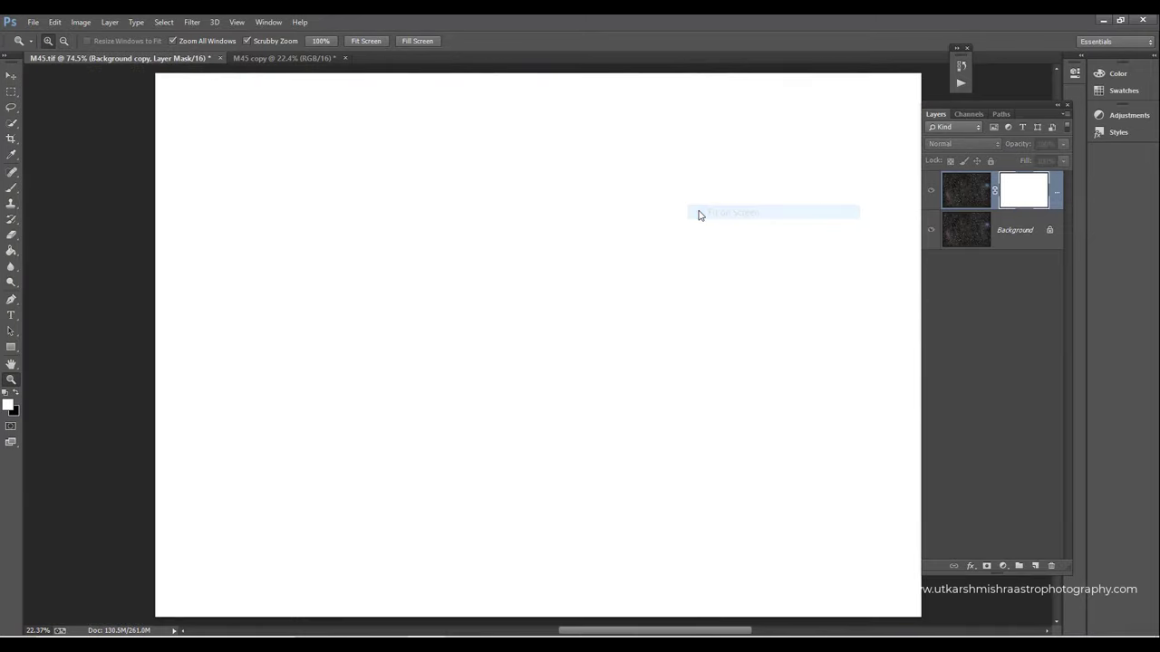
{"action": "key", "text": "ctrl+v"}
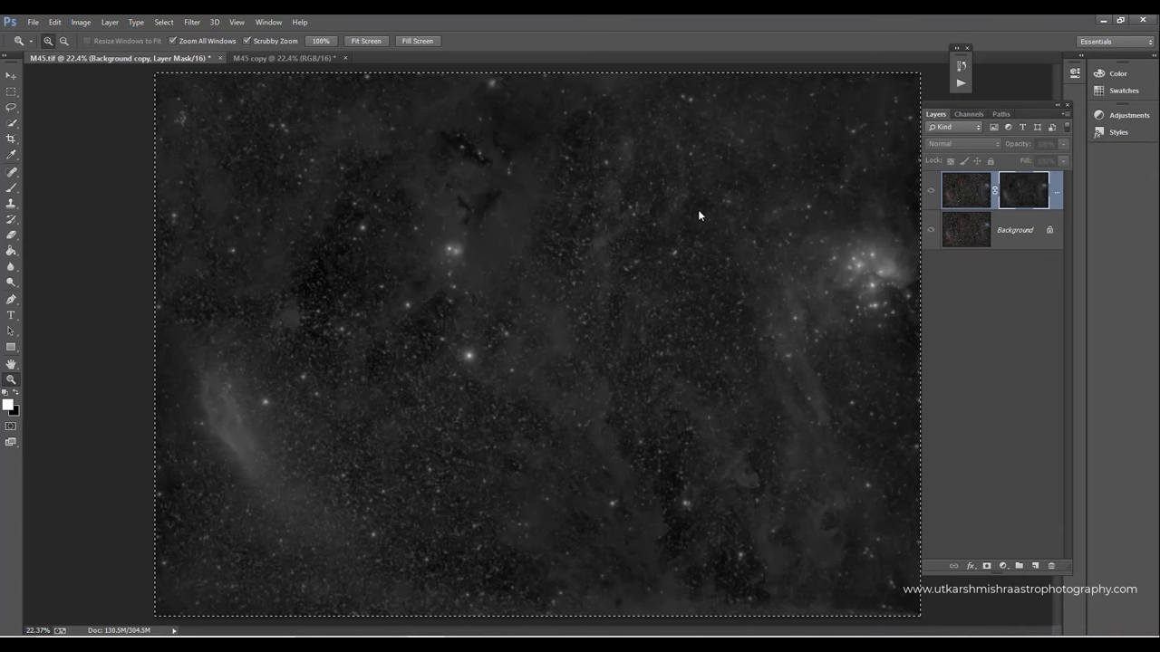
{"action": "key", "text": "ctrl+i"}
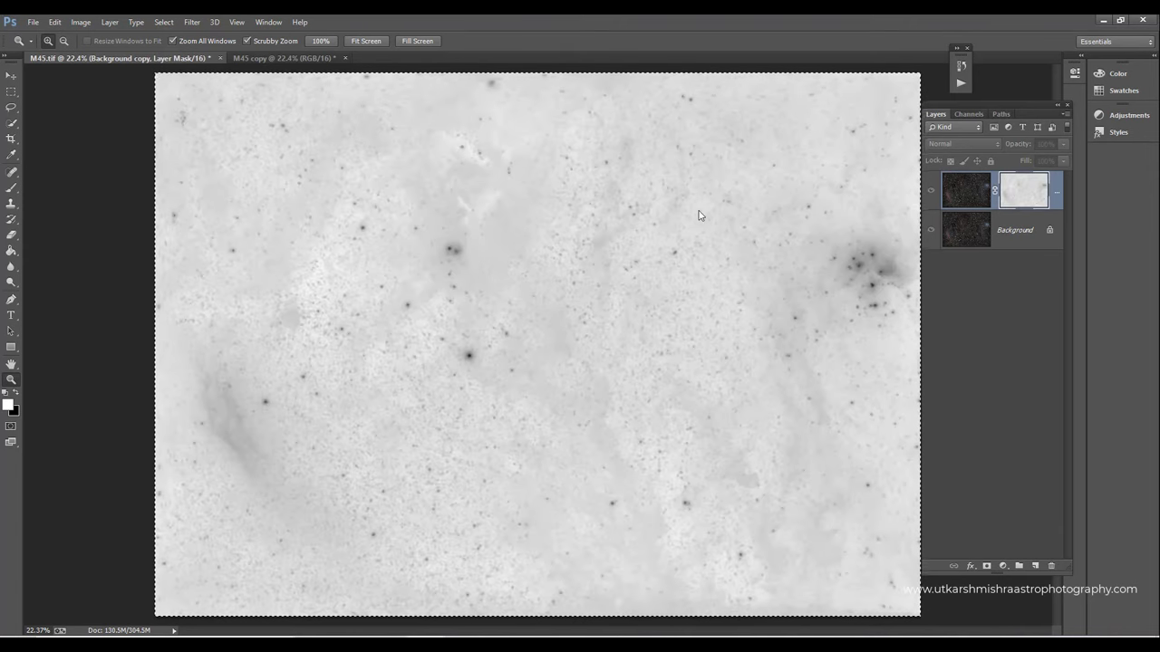
- Set the Background copy layer's blend mode to Screen and view the whole M45.tif image
{"action": "left_click", "coordinate": [968, 195]}
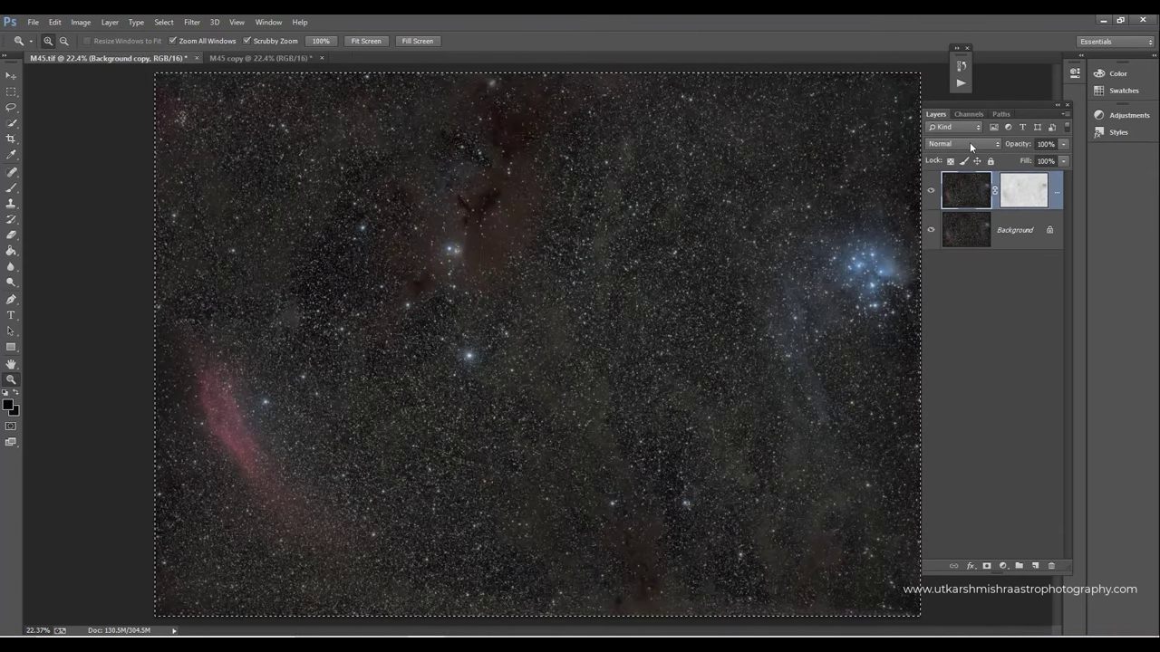
{"action": "left_click", "coordinate": [970, 142]}
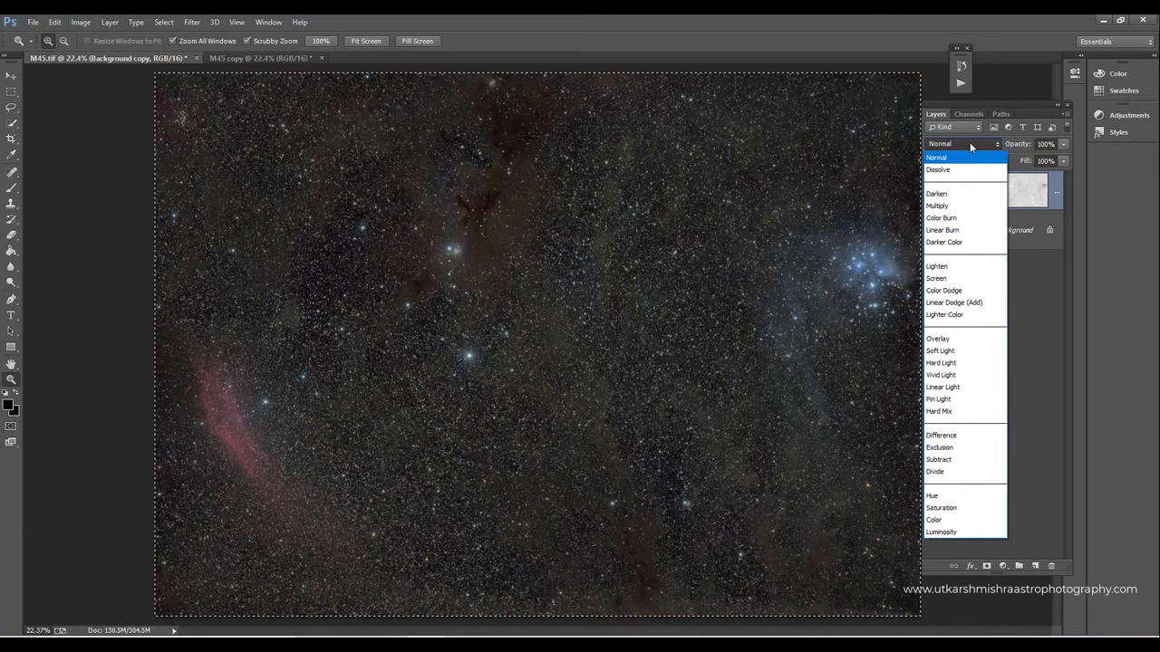
{"action": "left_click", "coordinate": [962, 278]}
{"action": "left_click", "coordinate": [582, 339]}
{"action": "right_click", "coordinate": [582, 339]}
{"action": "left_click", "coordinate": [616, 347]}
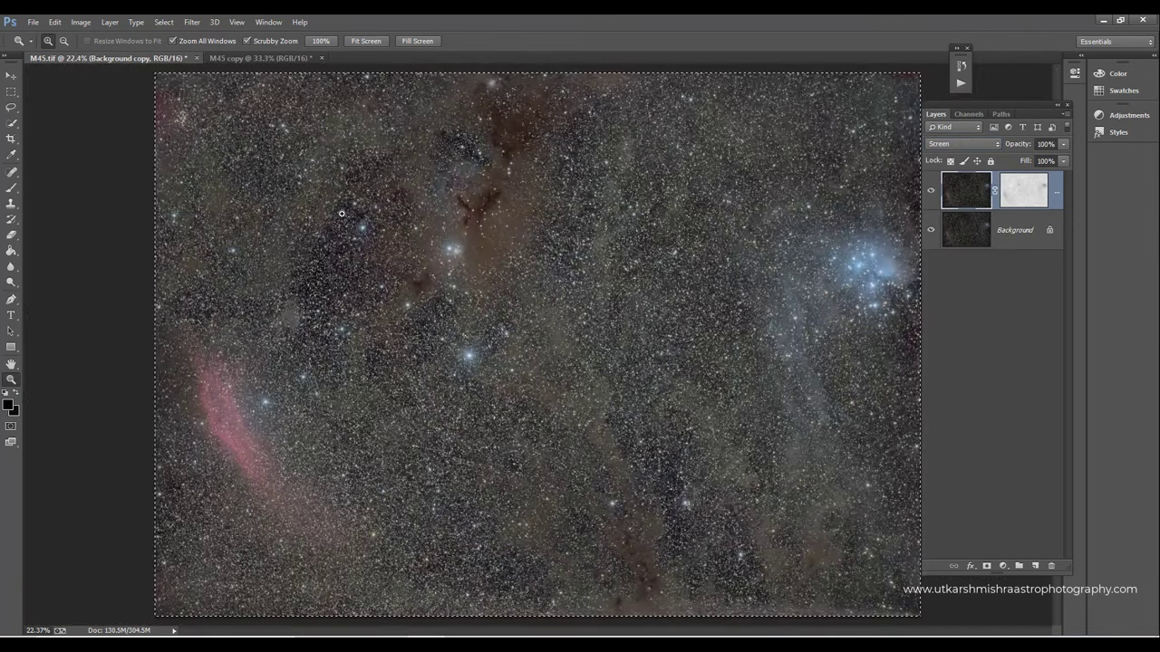
- Apply a Levels adjustment to the Background copy layer with the input black point at 11
{"action": "left_click", "coordinate": [80, 22]}
{"action": "mouse_move", "coordinate": [127, 59]}
{"action": "left_click", "coordinate": [291, 75]}
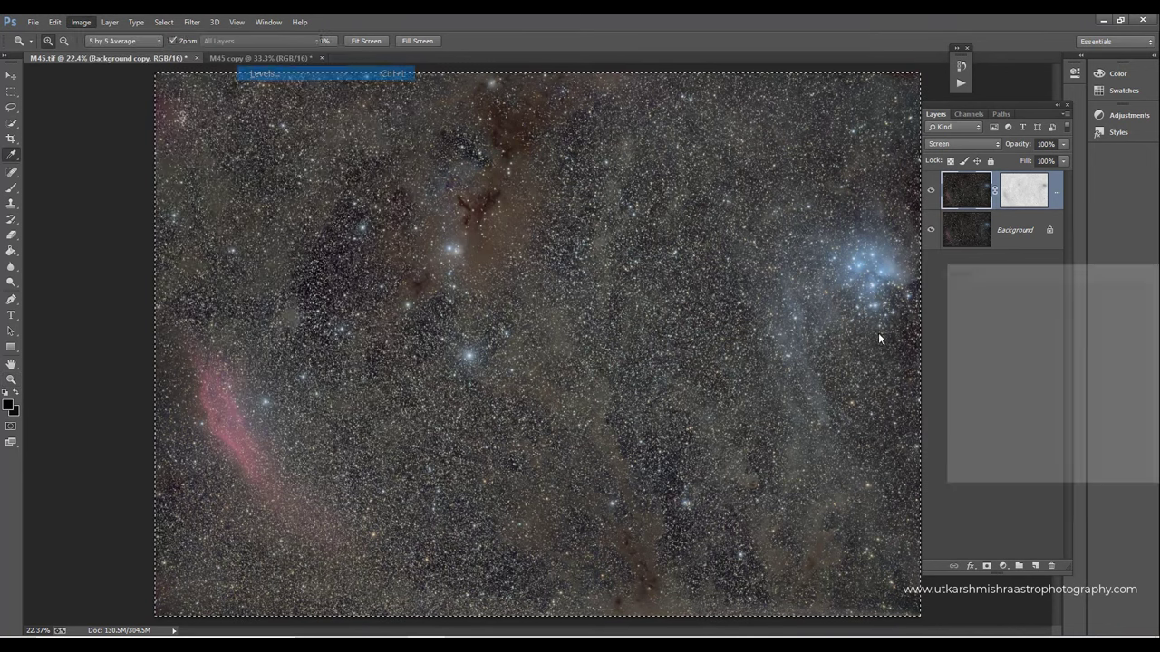
{"action": "left_click_drag", "start_coordinate": [960, 407], "coordinate": [965, 411]}
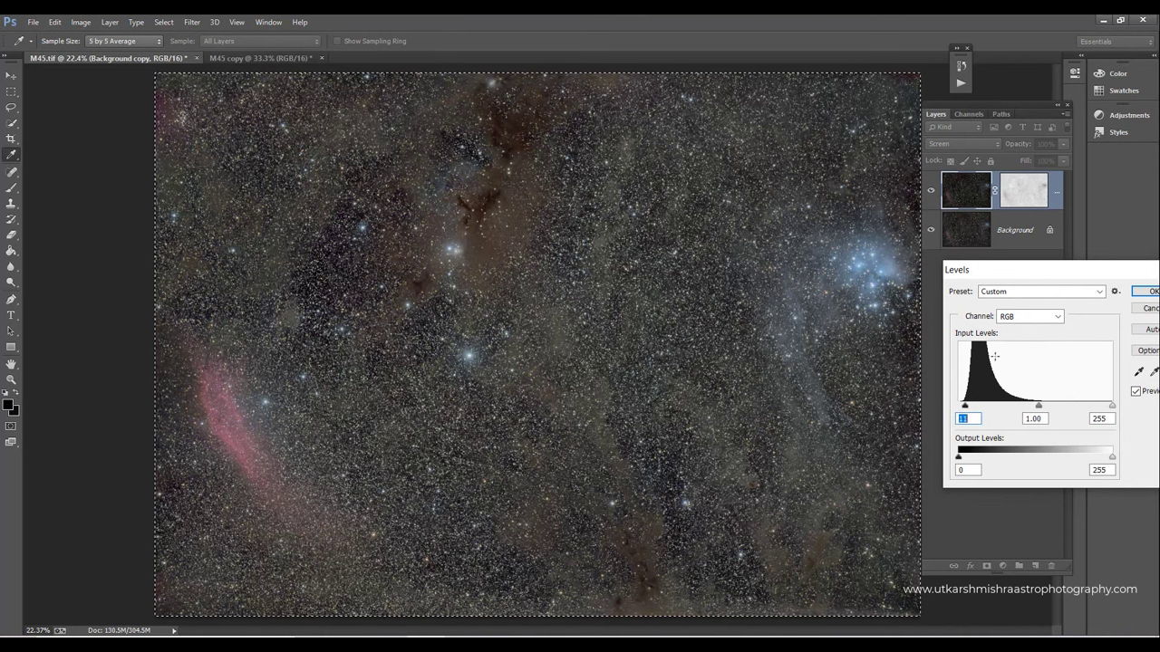
{"action": "left_click", "coordinate": [1148, 291]}
{"action": "key", "text": "z"}
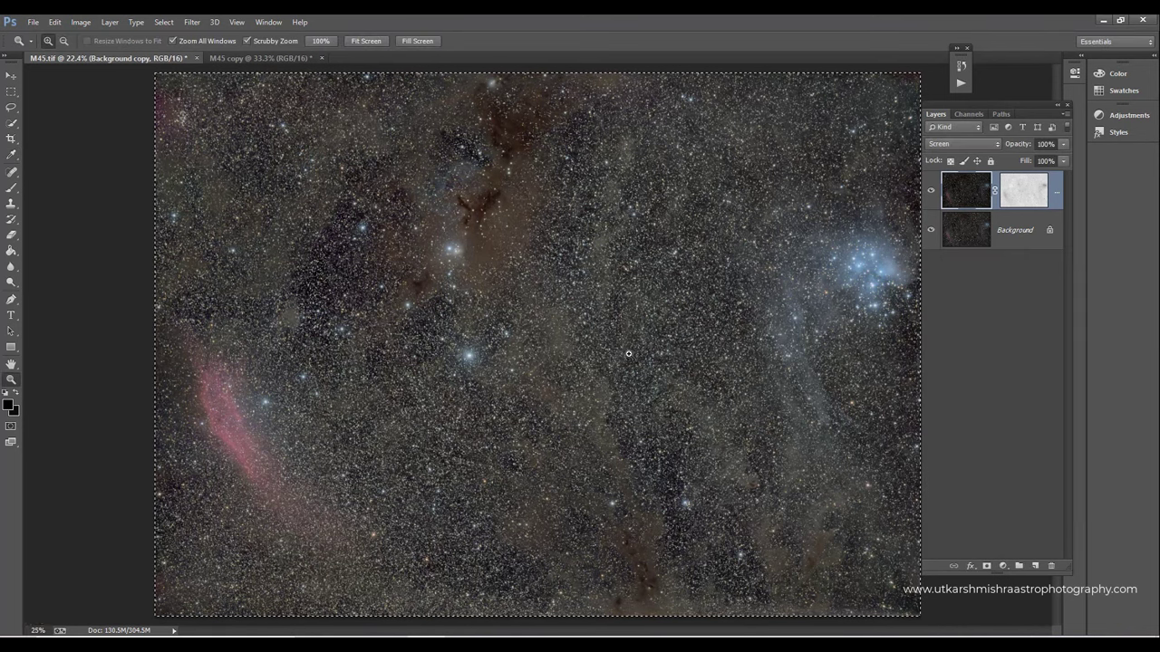
- Inspect the dark dust and star field in the lower part of the blended M45.tif, ending with the whole image fitted
{"action": "left_click", "coordinate": [628, 353]}
{"action": "left_click", "coordinate": [591, 369]}
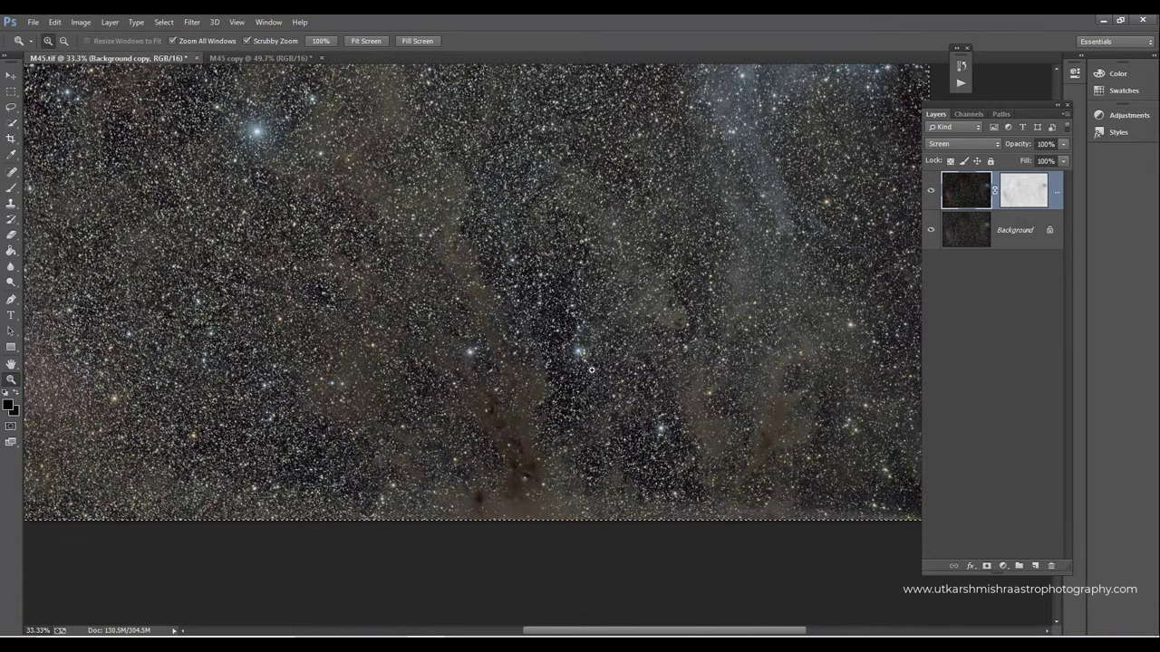
{"action": "left_click", "coordinate": [591, 370]}
{"action": "left_click", "coordinate": [591, 369]}
{"action": "scroll", "coordinate": [574, 348], "scroll_direction": "up", "scroll_amount": 2}
{"action": "right_click", "coordinate": [573, 266]}
{"action": "left_click", "coordinate": [607, 272]}
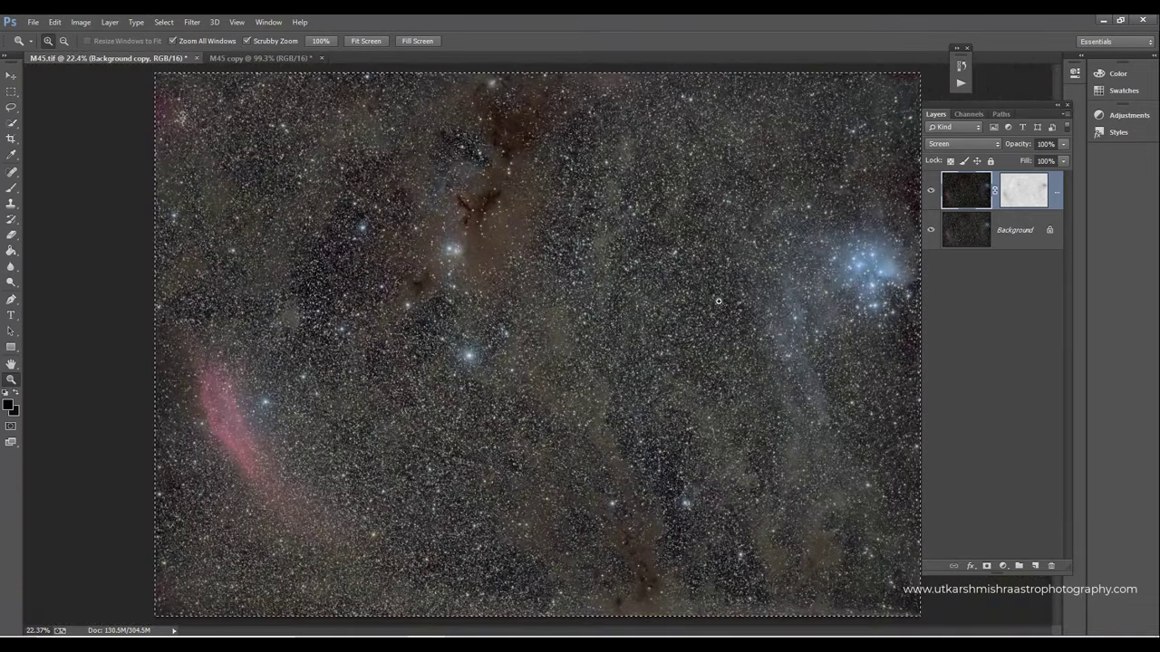
- Examine the bright stars and brown dust in the upper part of M45.tif at up to 200%, then fit the image
{"action": "left_click", "coordinate": [428, 252]}
{"action": "left_click", "coordinate": [428, 252]}
{"action": "left_click", "coordinate": [428, 252]}
{"action": "left_click", "coordinate": [428, 252]}
{"action": "left_click", "coordinate": [428, 252]}
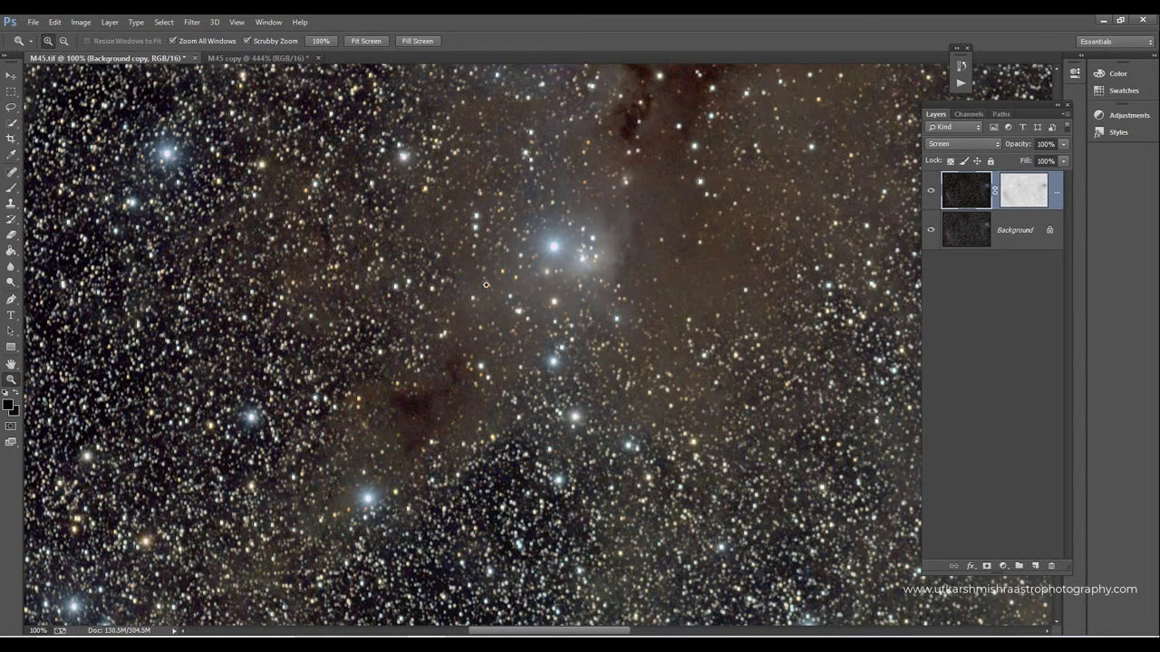
{"action": "left_click", "coordinate": [561, 263]}
{"action": "scroll", "coordinate": [698, 304], "scroll_direction": "down", "scroll_amount": 2}
{"action": "right_click", "coordinate": [705, 308]}
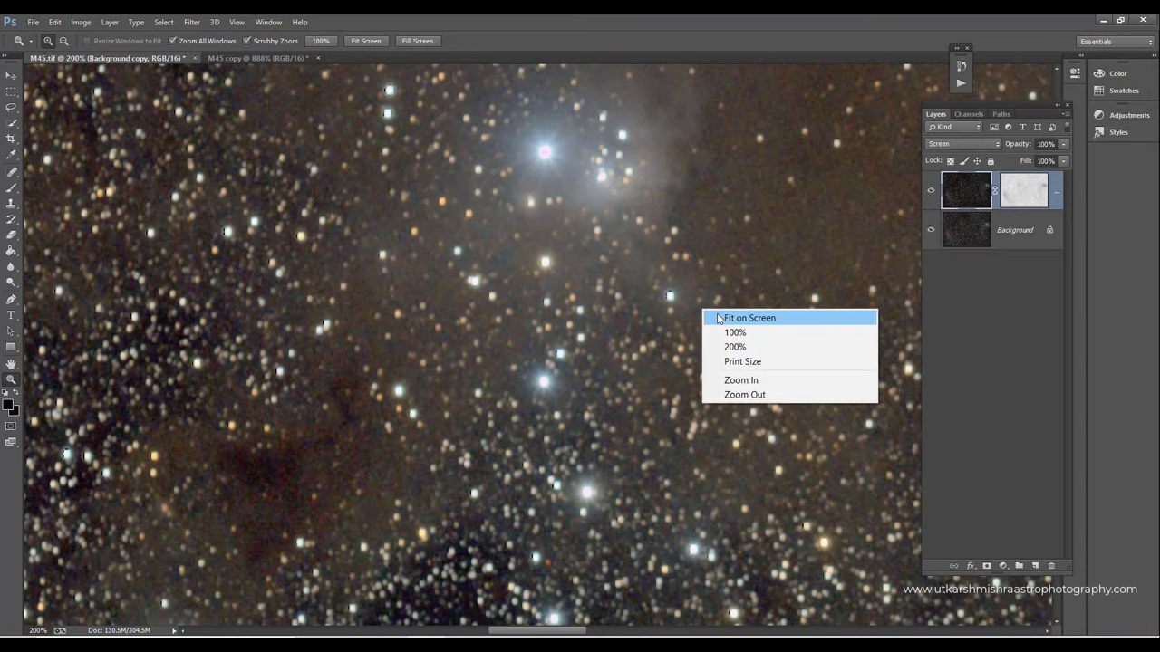
{"action": "left_click", "coordinate": [720, 315]}
- Inspect the blue nebulosity around the Pleiades at 50% zoom, ending with the whole M45.tif image fitted on screen
{"action": "left_click", "coordinate": [722, 365]}
{"action": "left_click", "coordinate": [688, 335]}
{"action": "left_click", "coordinate": [662, 308]}
{"action": "right_click", "coordinate": [658, 302]}
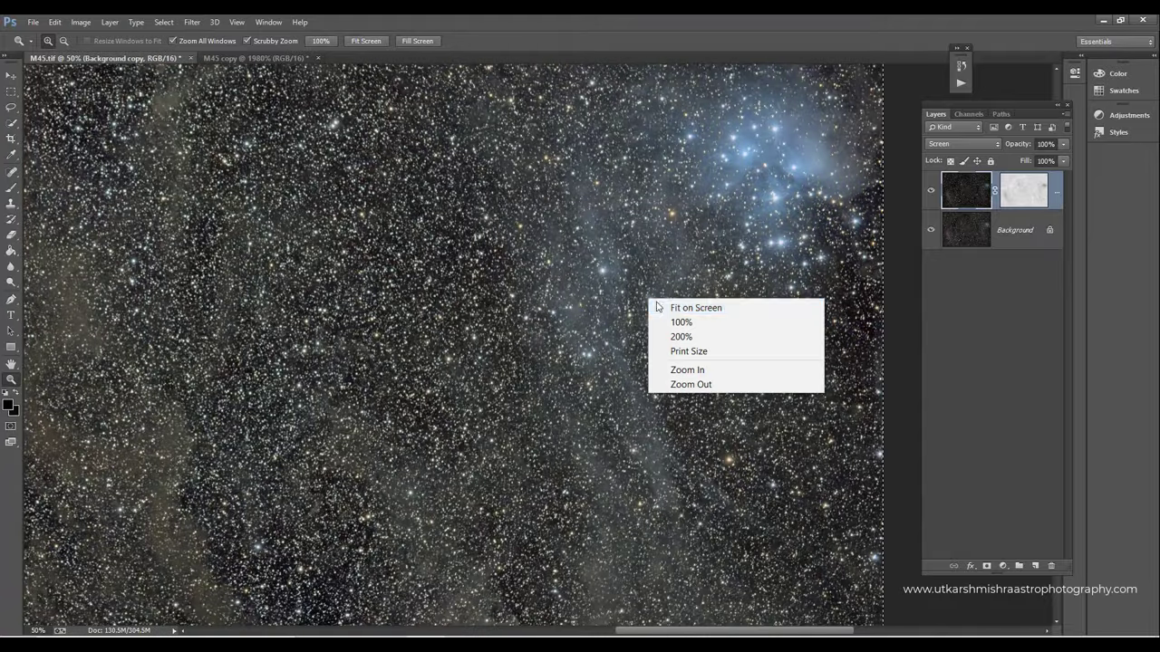
{"action": "left_click", "coordinate": [661, 308]}
{"action": "left_click", "coordinate": [661, 308]}
{"action": "scroll", "coordinate": [607, 406], "scroll_direction": "down", "scroll_amount": 3}
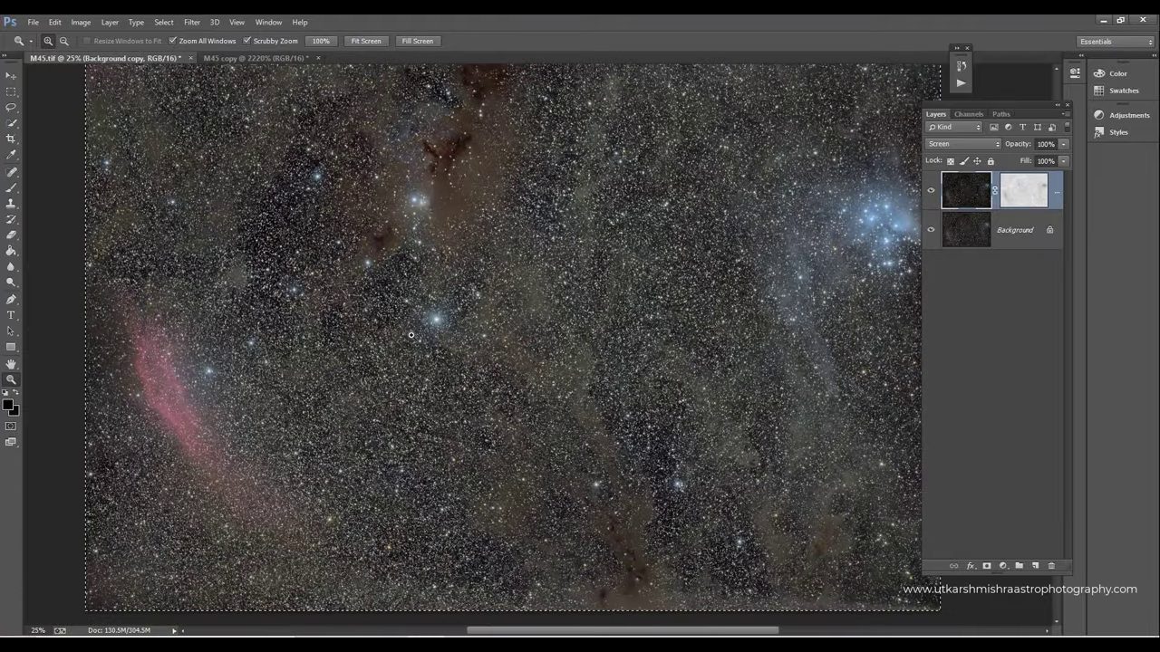
{"action": "left_click", "coordinate": [640, 402]}
{"action": "right_click", "coordinate": [614, 356]}
{"action": "left_click", "coordinate": [625, 365]}
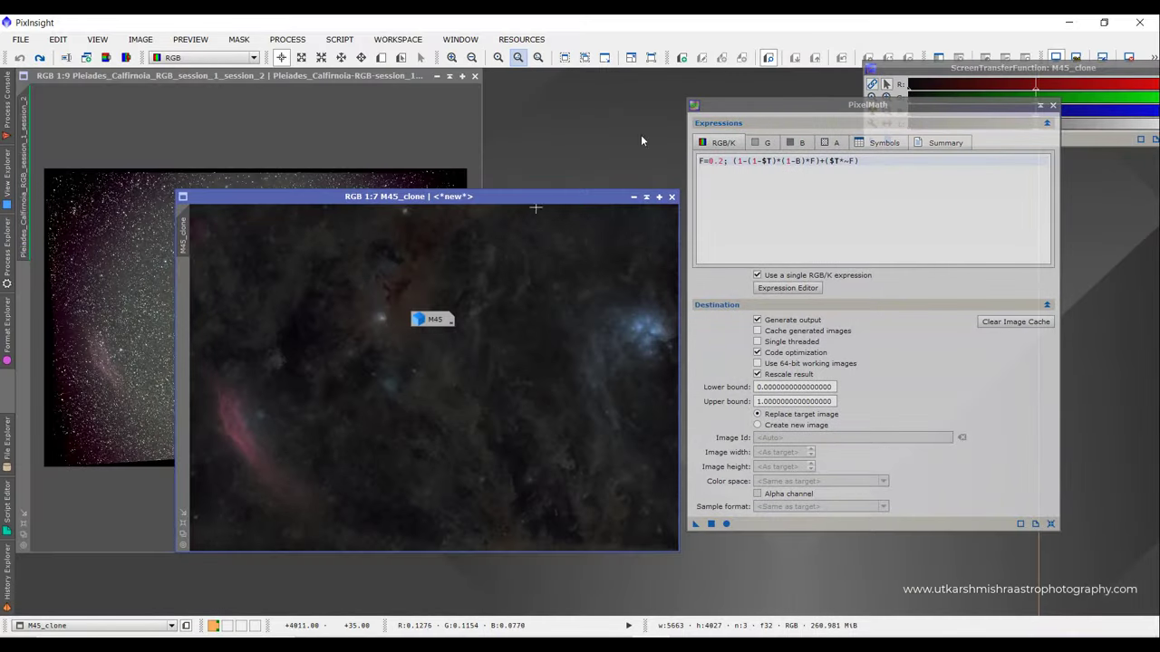
- Switch to PixInsight, restore the iconized M45 image and zoom around its blend for comparison, then return to Photoshop
{"action": "double_click", "coordinate": [432, 318]}
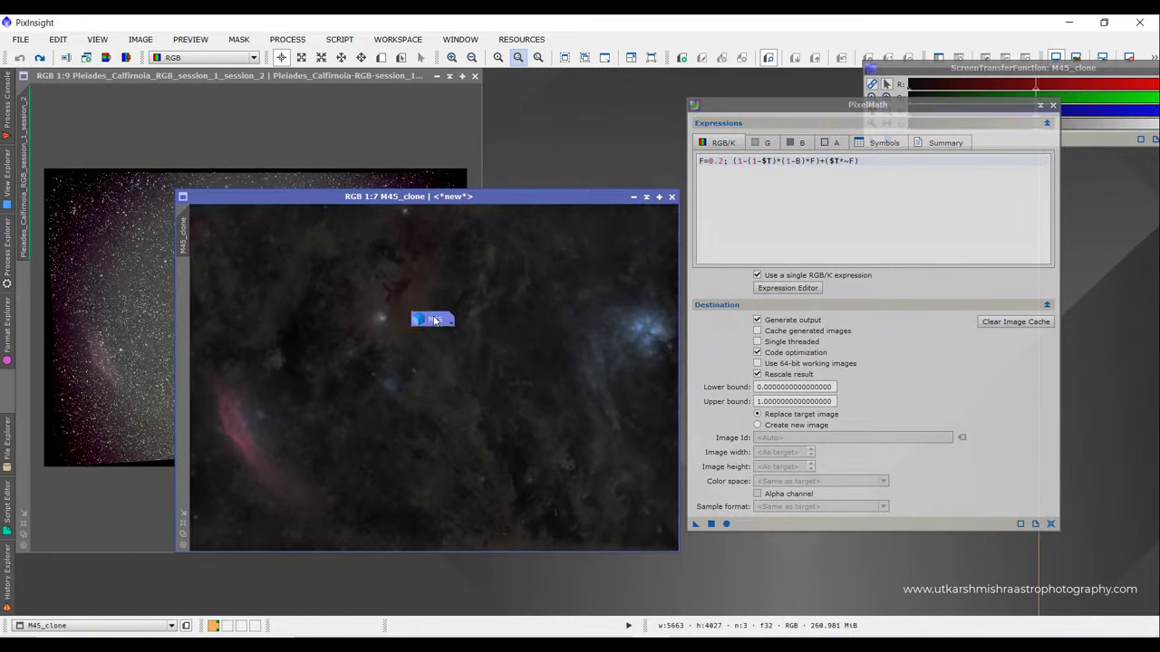
{"action": "scroll", "coordinate": [471, 219], "scroll_direction": "up", "scroll_amount": 3}
{"action": "scroll", "coordinate": [498, 269], "scroll_direction": "down", "scroll_amount": 4}
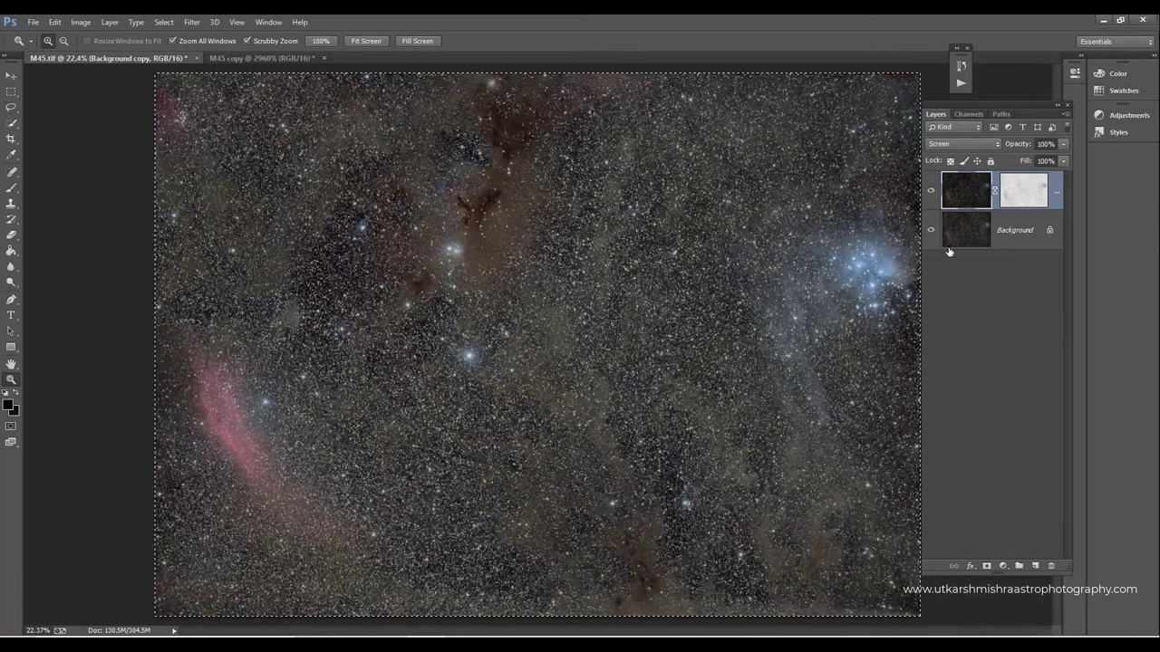
- Apply an S-shaped Curves adjustment to the Background copy layer, with an upper RGB point at about input 138, output 173
{"action": "left_click", "coordinate": [81, 22]}
{"action": "mouse_move", "coordinate": [109, 57]}
{"action": "left_click", "coordinate": [272, 85]}
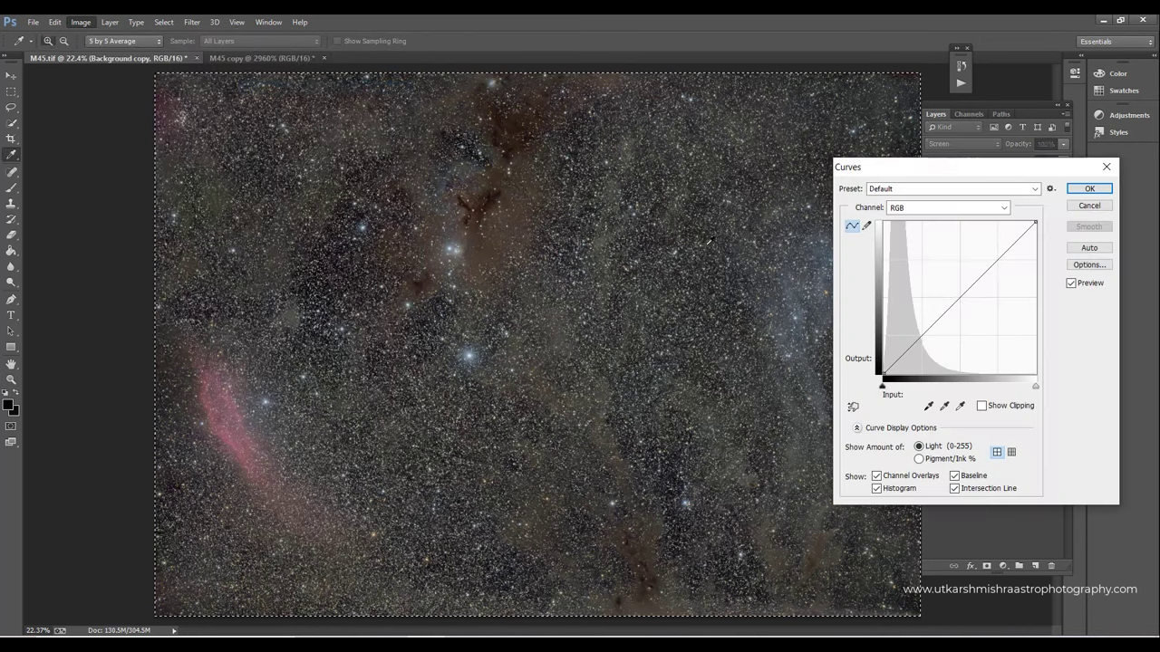
{"action": "mouse_move", "coordinate": [916, 344]}
{"action": "left_mouse_down"}
{"action": "mouse_move", "coordinate": [915, 358]}
{"action": "mouse_move", "coordinate": [917, 345]}
{"action": "left_mouse_up"}
{"action": "left_click_drag", "start_coordinate": [969, 289], "coordinate": [961, 270]}
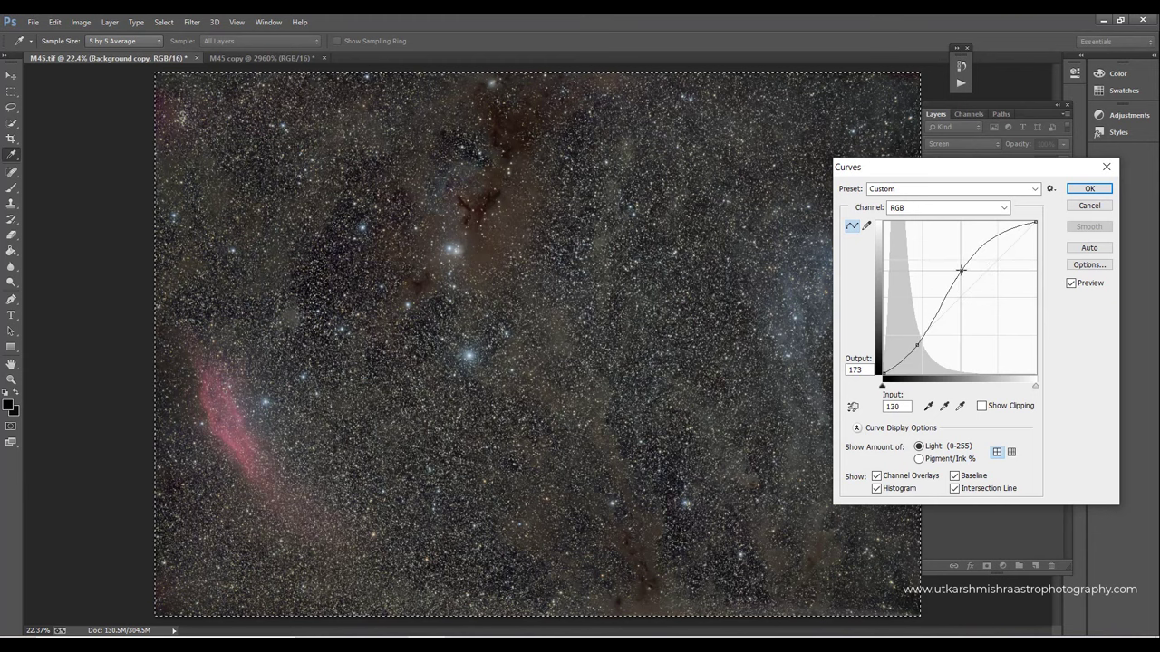
{"action": "left_click", "coordinate": [1089, 189]}
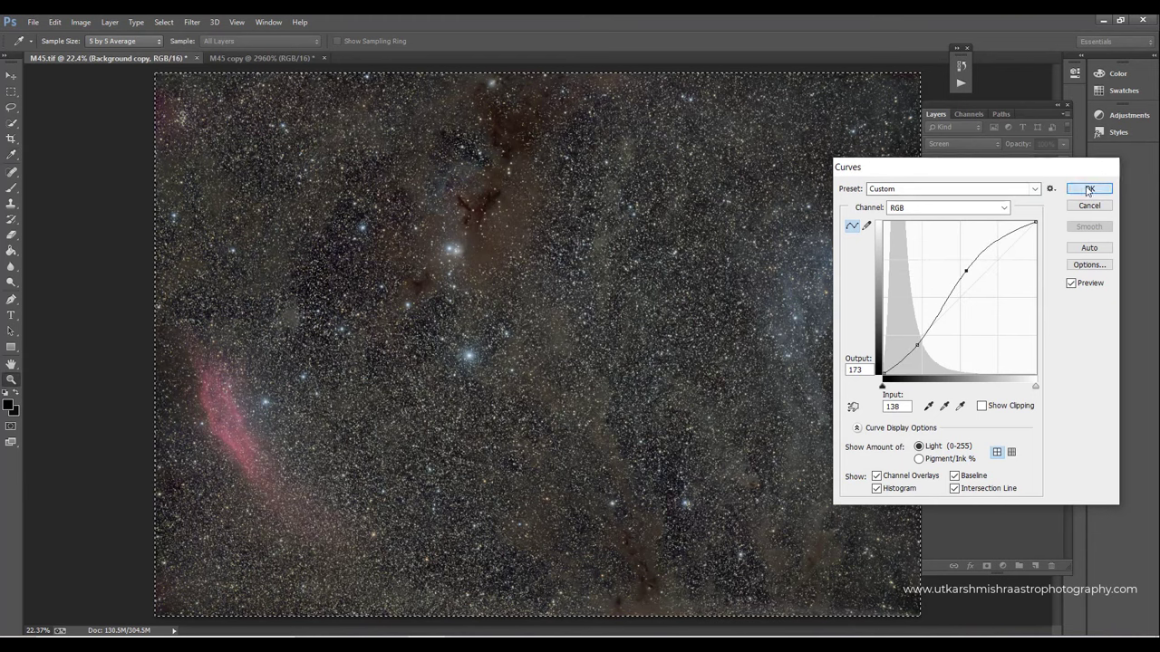
- Examine the curve-adjusted M45.tif blend around the bright stars and central star field, ending with the whole image fitted on screen
{"action": "left_click_drag", "start_coordinate": [581, 307], "coordinate": [573, 317]}
{"action": "right_click", "coordinate": [583, 246]}
{"action": "left_click", "coordinate": [617, 260]}
{"action": "right_click", "coordinate": [573, 317]}
{"action": "left_click", "coordinate": [616, 325]}
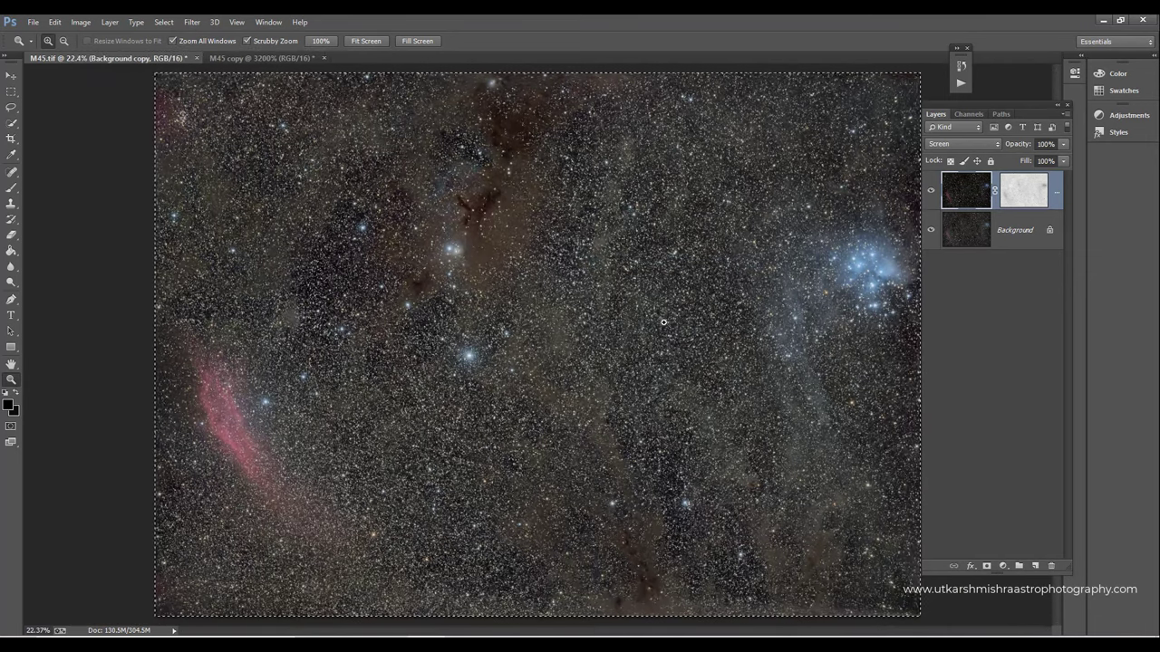
{"action": "left_click", "coordinate": [481, 292]}
{"action": "left_click_drag", "start_coordinate": [480, 291], "coordinate": [480, 292]}
{"action": "right_click", "coordinate": [515, 293]}
{"action": "left_click", "coordinate": [556, 300]}
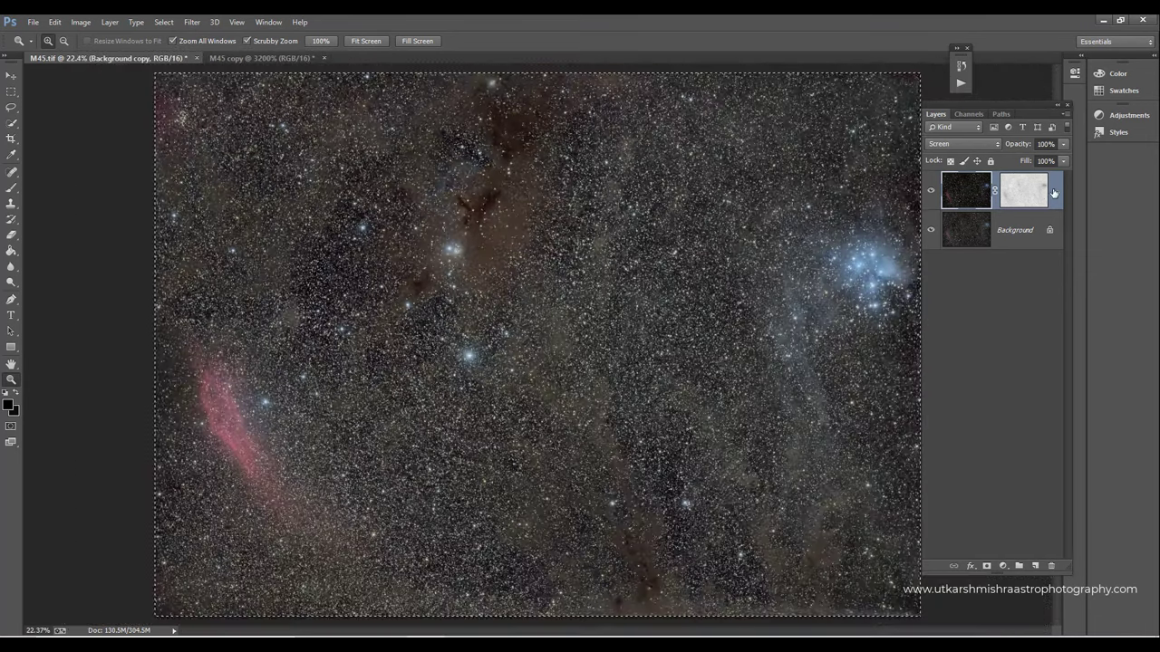
{"action": "left_click", "coordinate": [585, 281]}
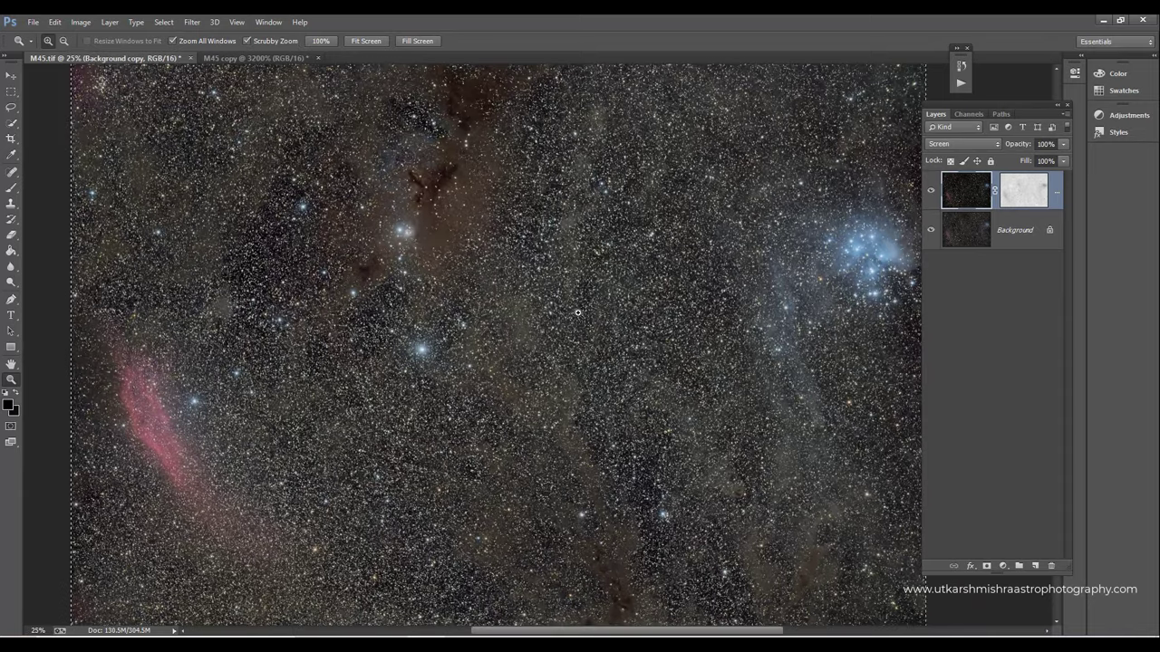
{"action": "right_click", "coordinate": [586, 281]}
{"action": "left_click", "coordinate": [618, 293]}
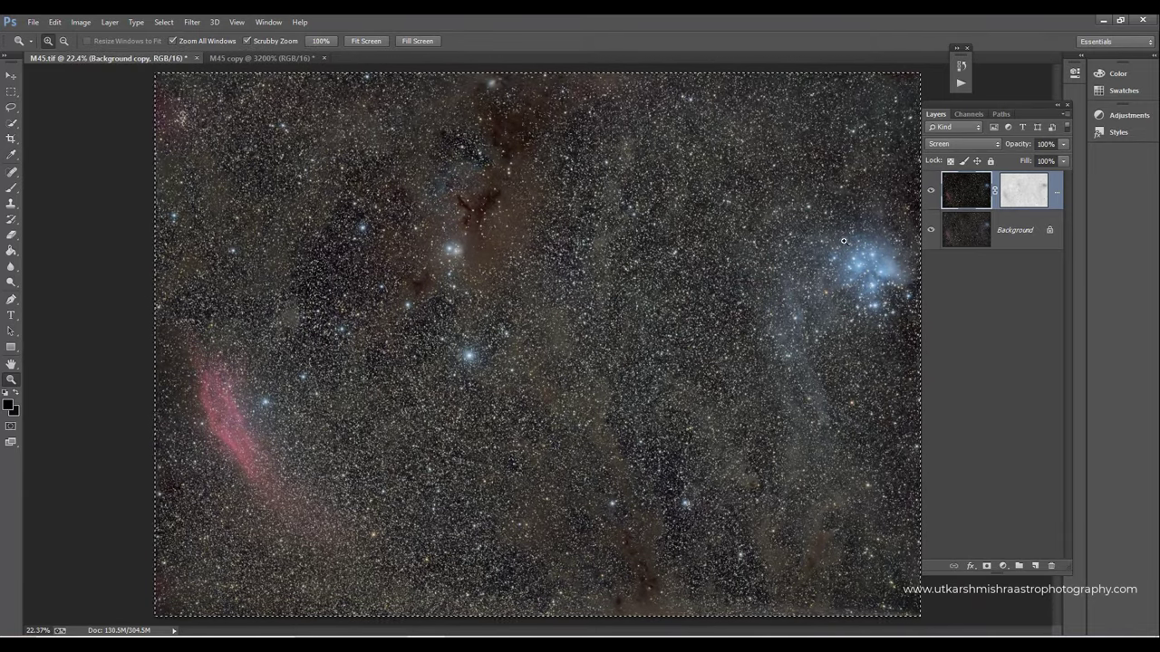
- Delete the masked Background copy layer from M45.tif, and inspect the M45 copy document at 25% and fitted on screen
{"action": "right_click", "coordinate": [1051, 195]}
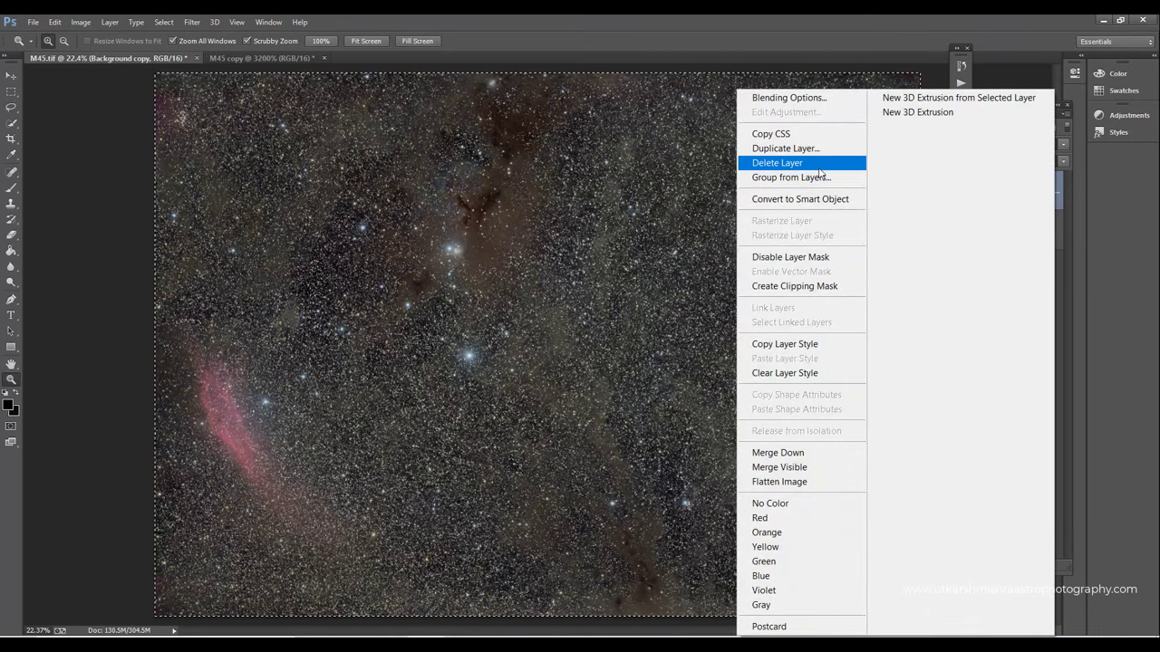
{"action": "left_click", "coordinate": [780, 164]}
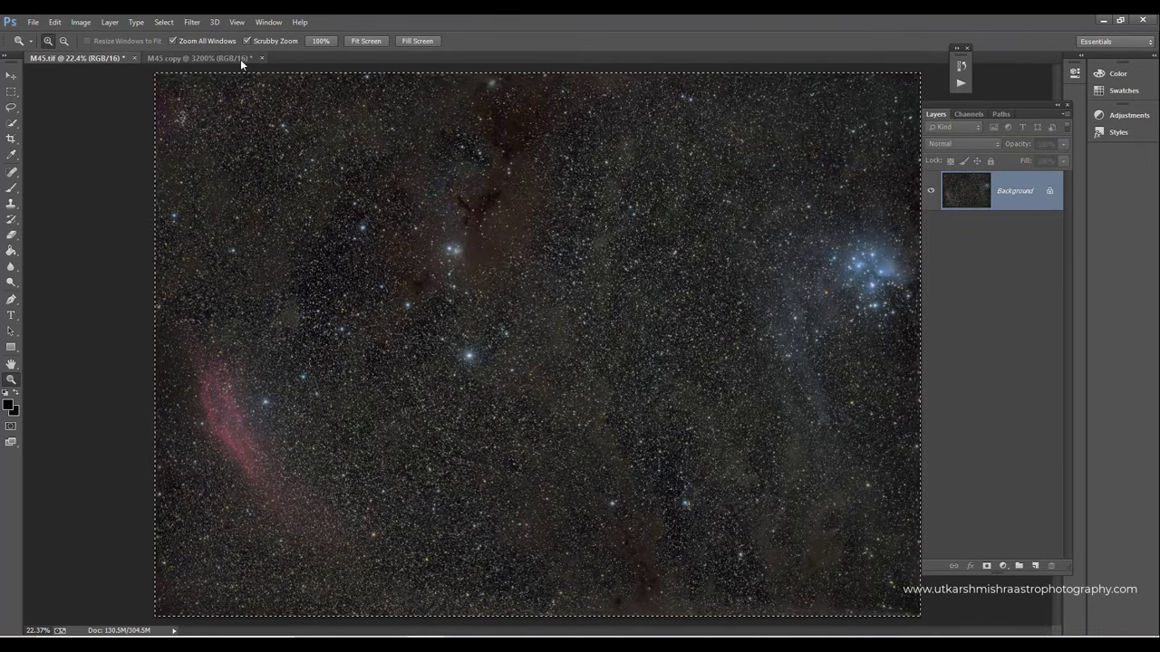
{"action": "left_click", "coordinate": [240, 59]}
{"action": "right_click", "coordinate": [385, 189]}
{"action": "left_click", "coordinate": [413, 202]}
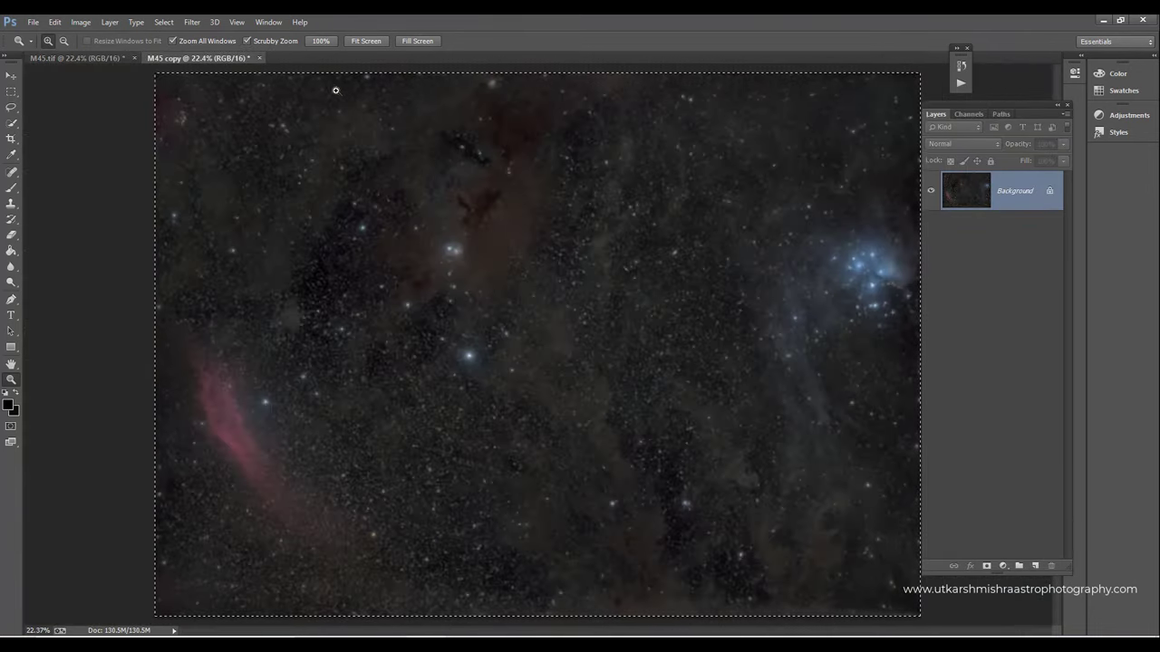
{"action": "left_click", "coordinate": [582, 296]}
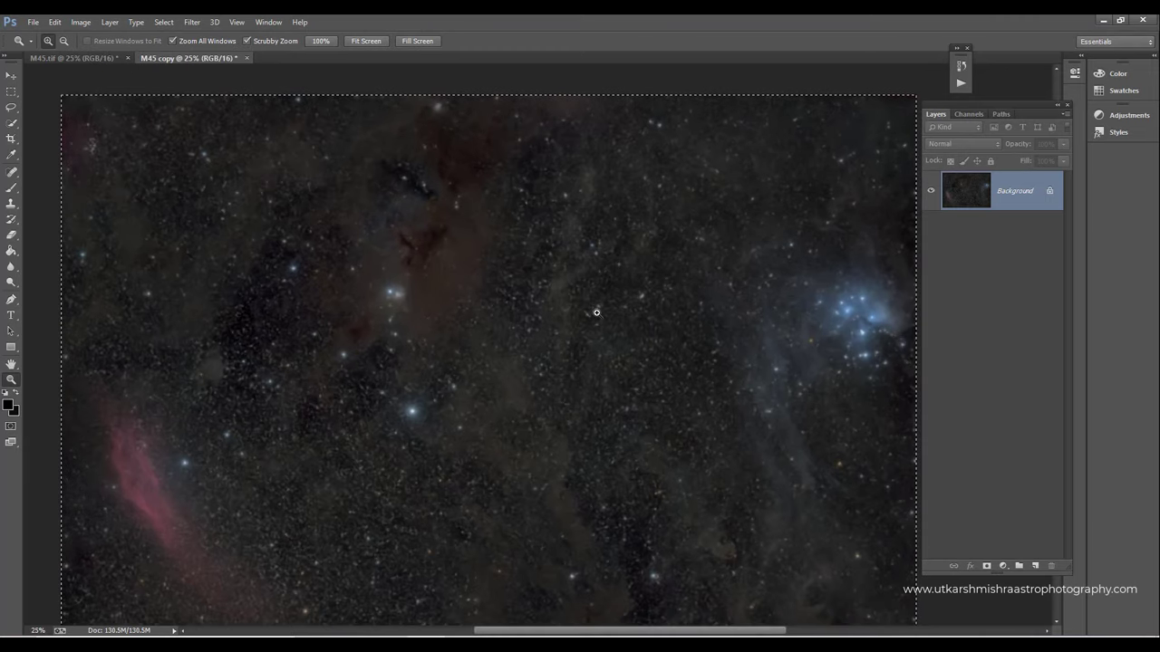
{"action": "right_click", "coordinate": [600, 317]}
{"action": "left_click", "coordinate": [634, 324]}
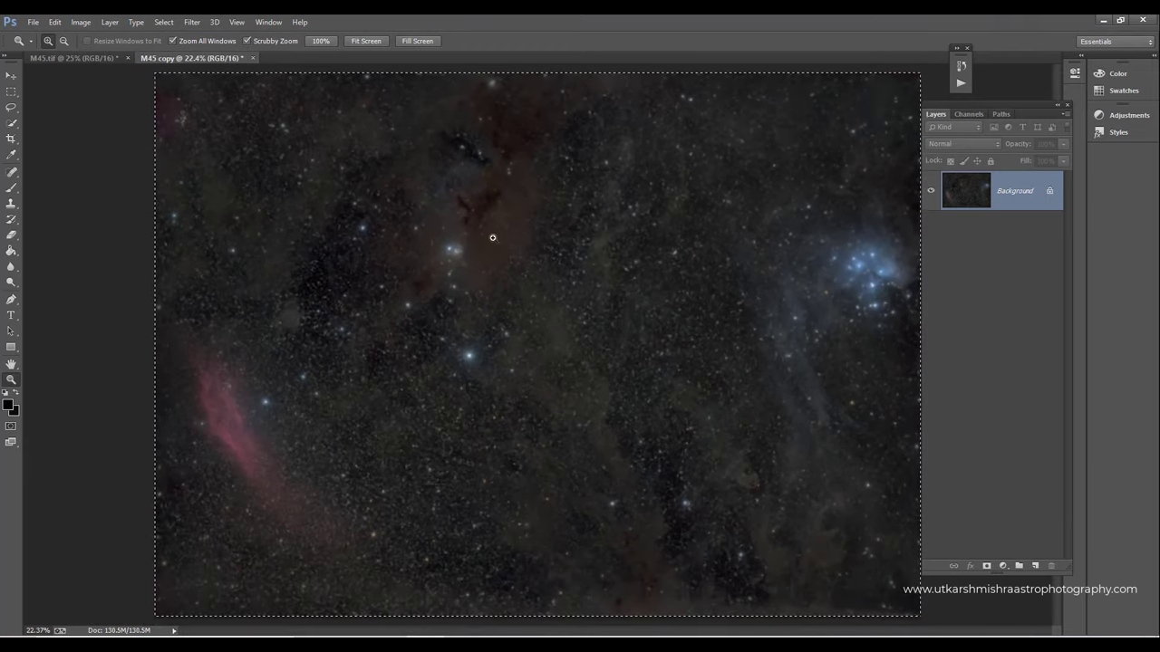
- Apply M45 copy to M45.tif with Apply Image in Screen blending, masked by the inverted Gray channel of M45.tif
{"action": "left_click", "coordinate": [84, 59]}
{"action": "right_click", "coordinate": [257, 190]}
{"action": "left_click", "coordinate": [257, 191]}
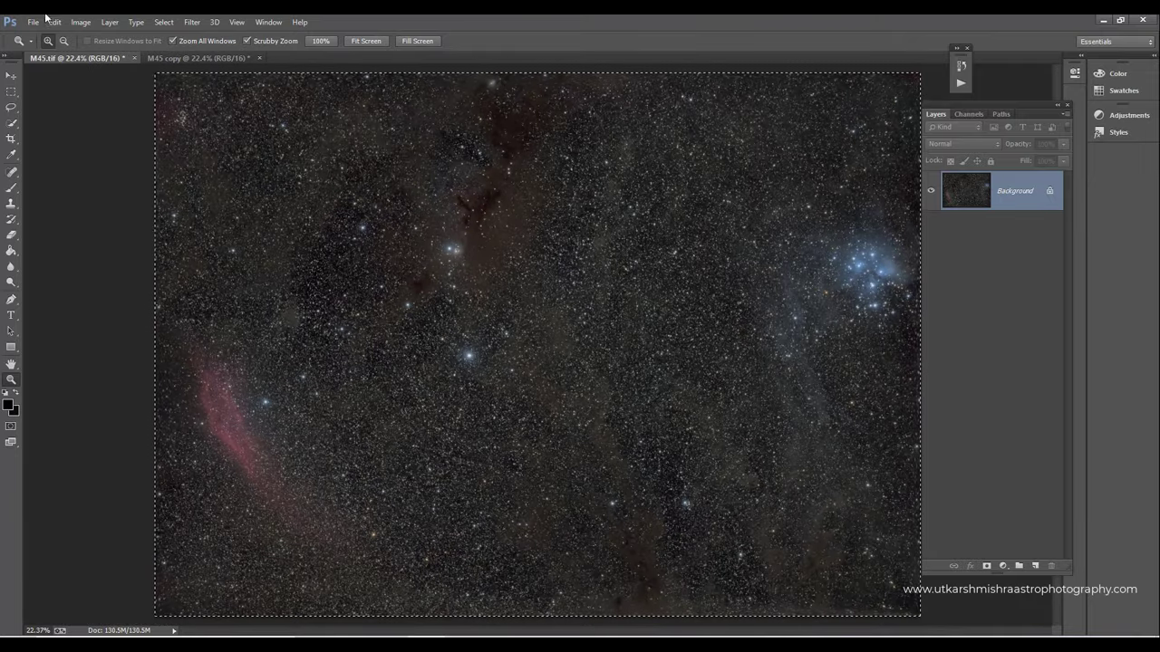
{"action": "left_click", "coordinate": [81, 23]}
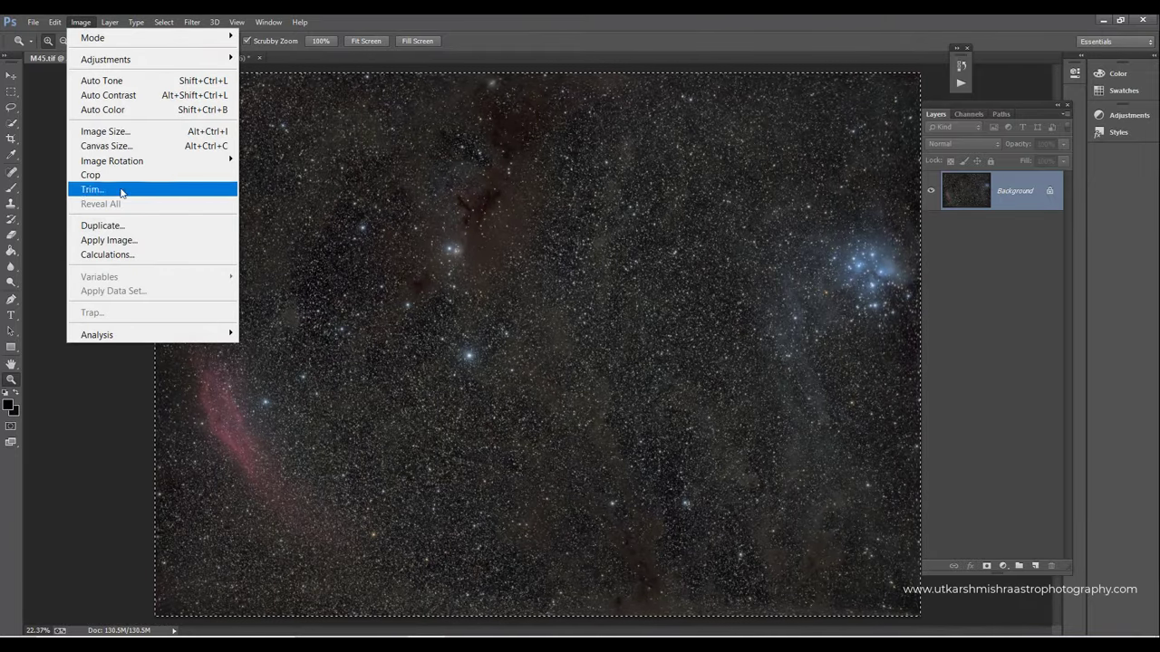
{"action": "left_click", "coordinate": [136, 241]}
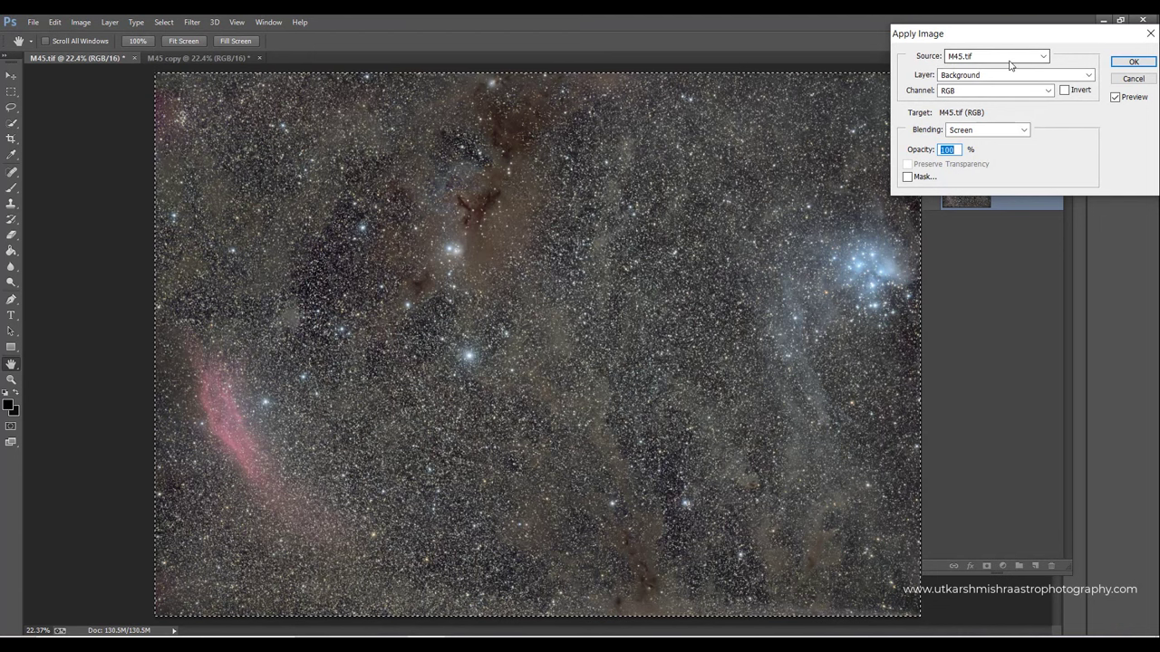
{"action": "left_click", "coordinate": [1015, 58]}
{"action": "left_click", "coordinate": [999, 82]}
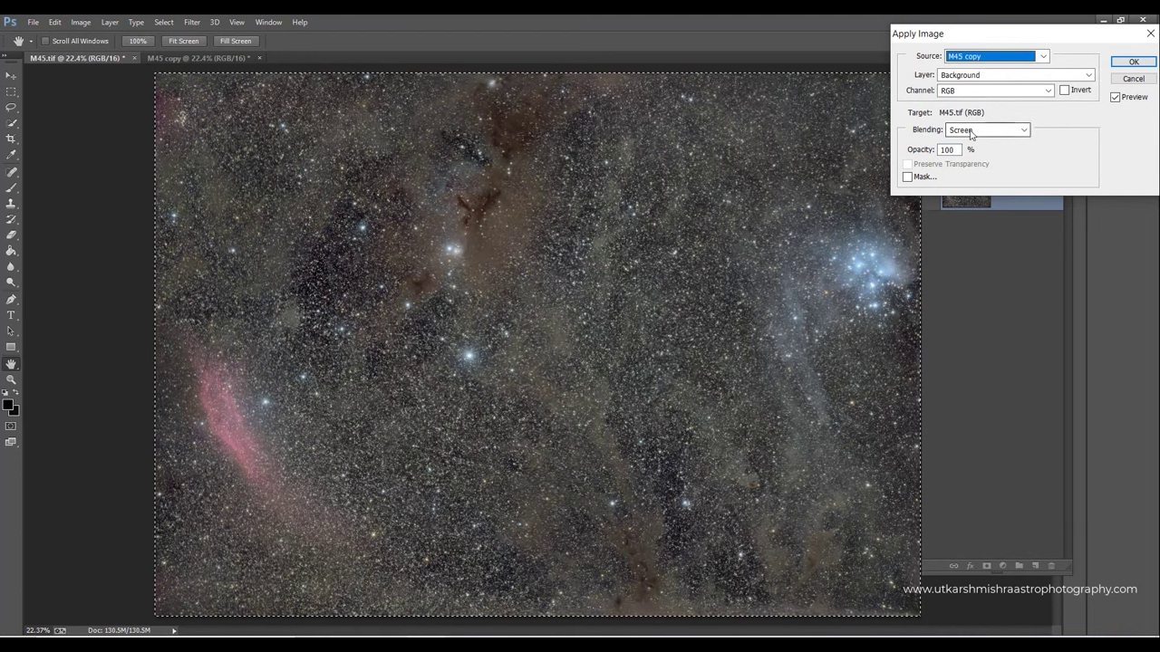
{"action": "left_click", "coordinate": [929, 177]}
{"action": "left_click", "coordinate": [1069, 226]}
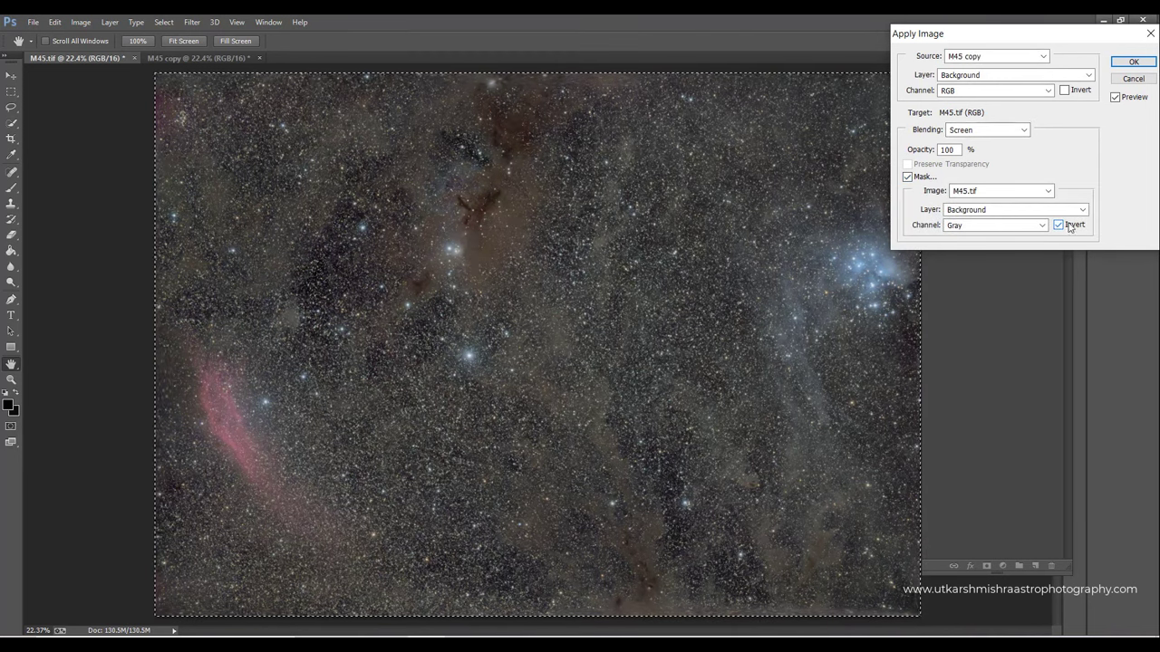
{"action": "left_click", "coordinate": [1138, 63]}
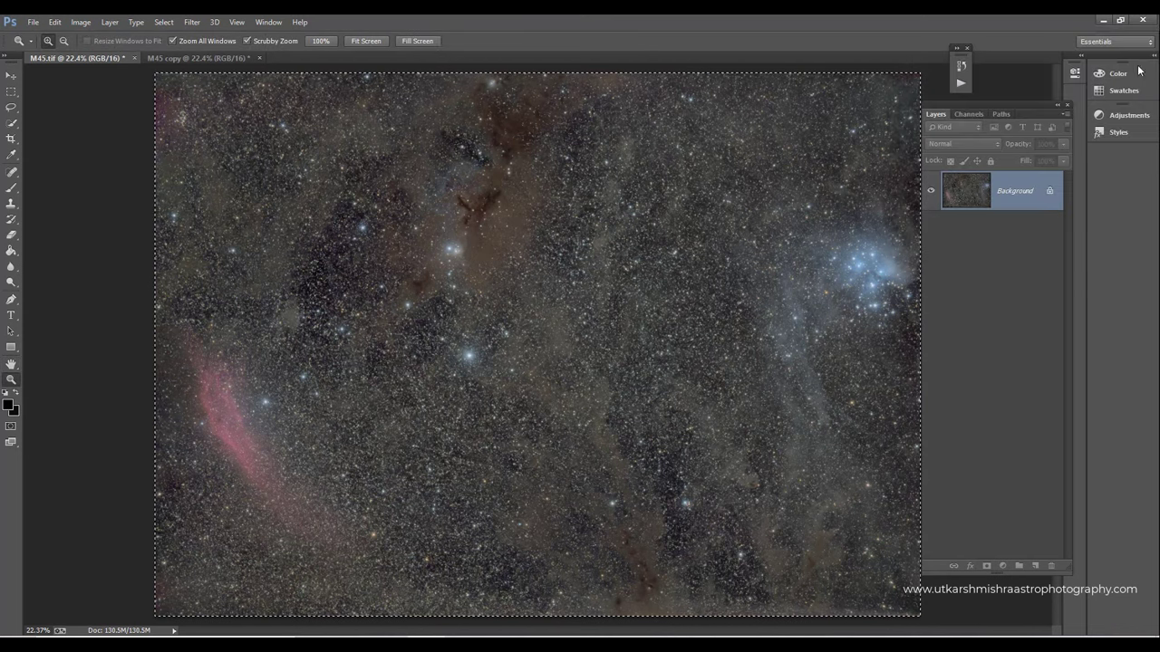
- Darken the blended M45.tif with a Levels adjustment, raising the RGB black input level to about 13
{"action": "left_click", "coordinate": [614, 371]}
{"action": "right_click", "coordinate": [600, 329]}
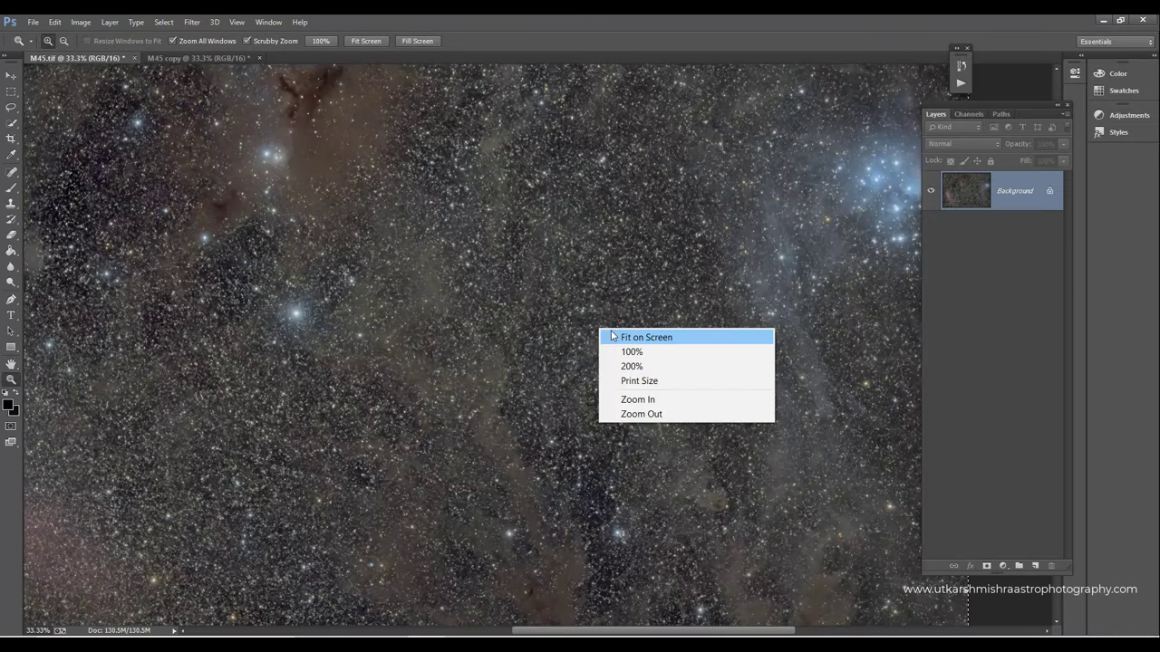
{"action": "left_click", "coordinate": [634, 336]}
{"action": "left_click", "coordinate": [81, 22]}
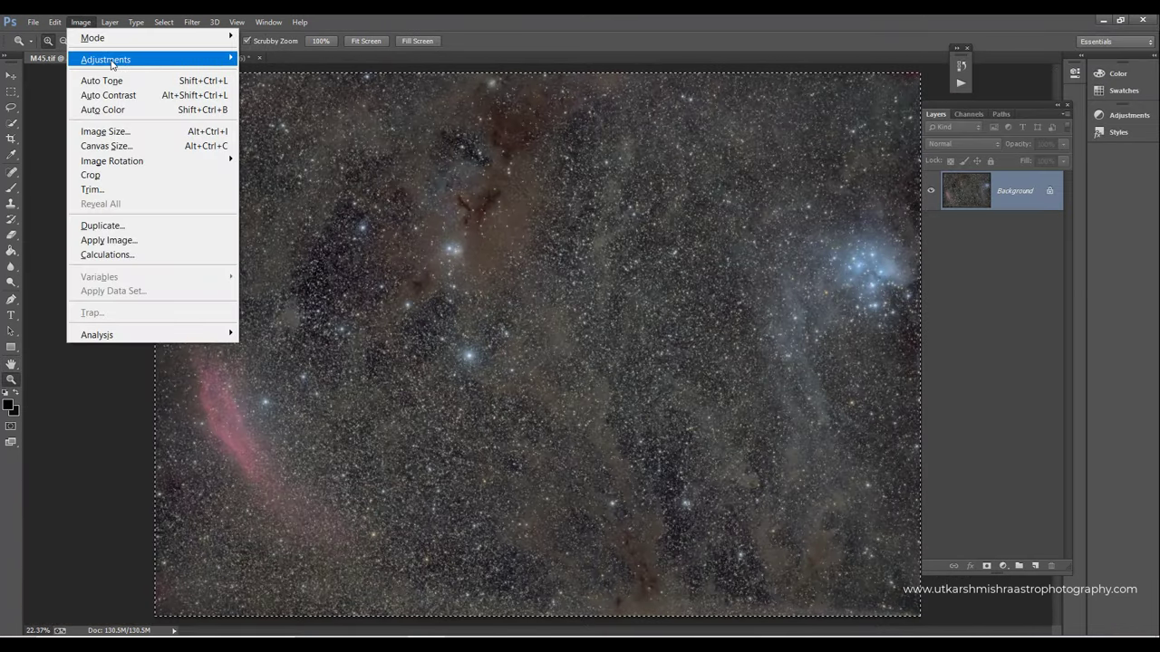
{"action": "mouse_move", "coordinate": [118, 58]}
{"action": "left_click", "coordinate": [264, 74]}
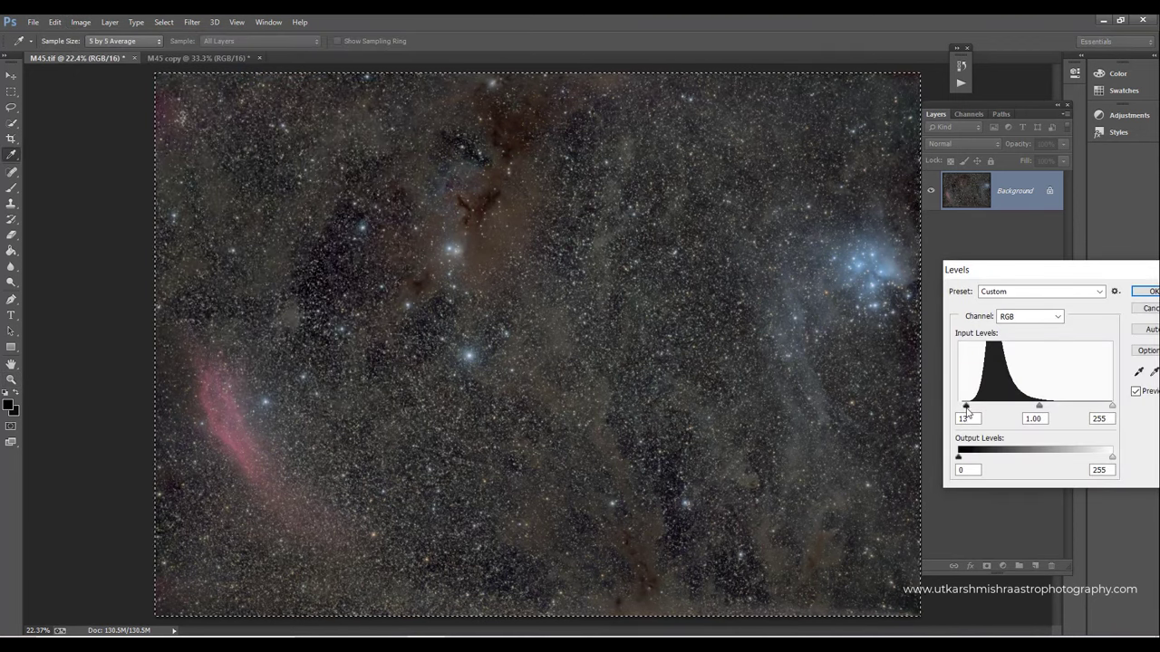
{"action": "left_click", "coordinate": [1151, 291]}
- Inspect the star field and nebulosity of the Levels-adjusted M45.tif at 25% zoom, ending with the whole image fitted
{"action": "key", "text": "z"}
{"action": "left_click", "coordinate": [555, 299]}
{"action": "right_click", "coordinate": [566, 270]}
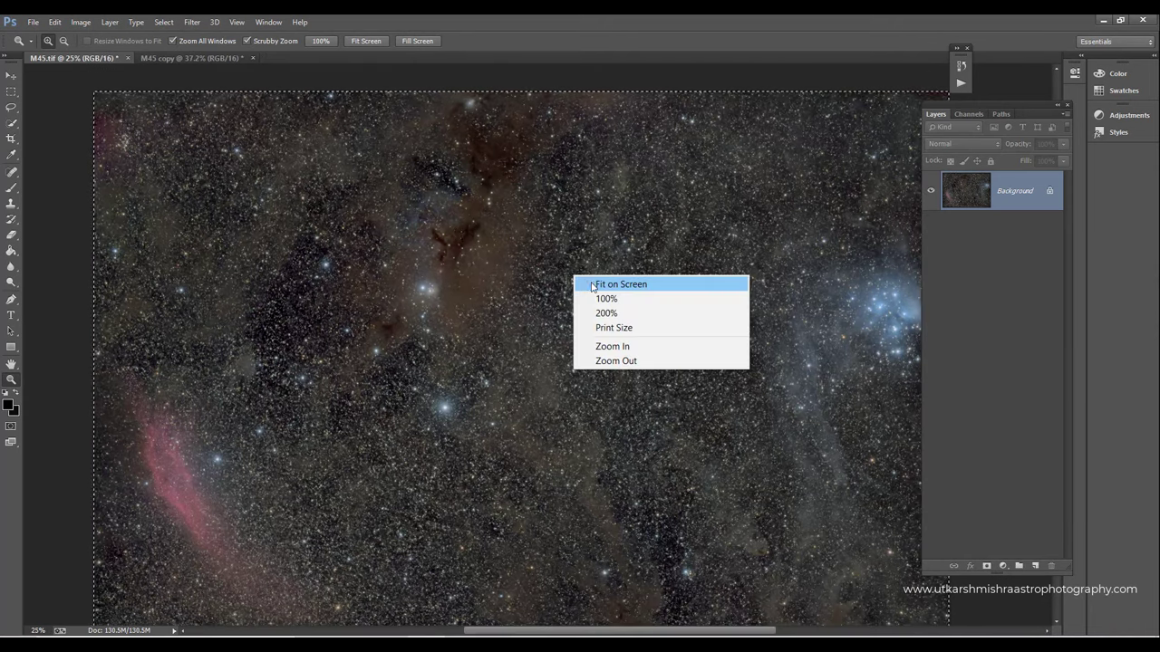
{"action": "left_click", "coordinate": [598, 286]}
{"action": "left_click", "coordinate": [613, 427]}
{"action": "scroll", "coordinate": [508, 380], "scroll_direction": "down", "scroll_amount": 2}
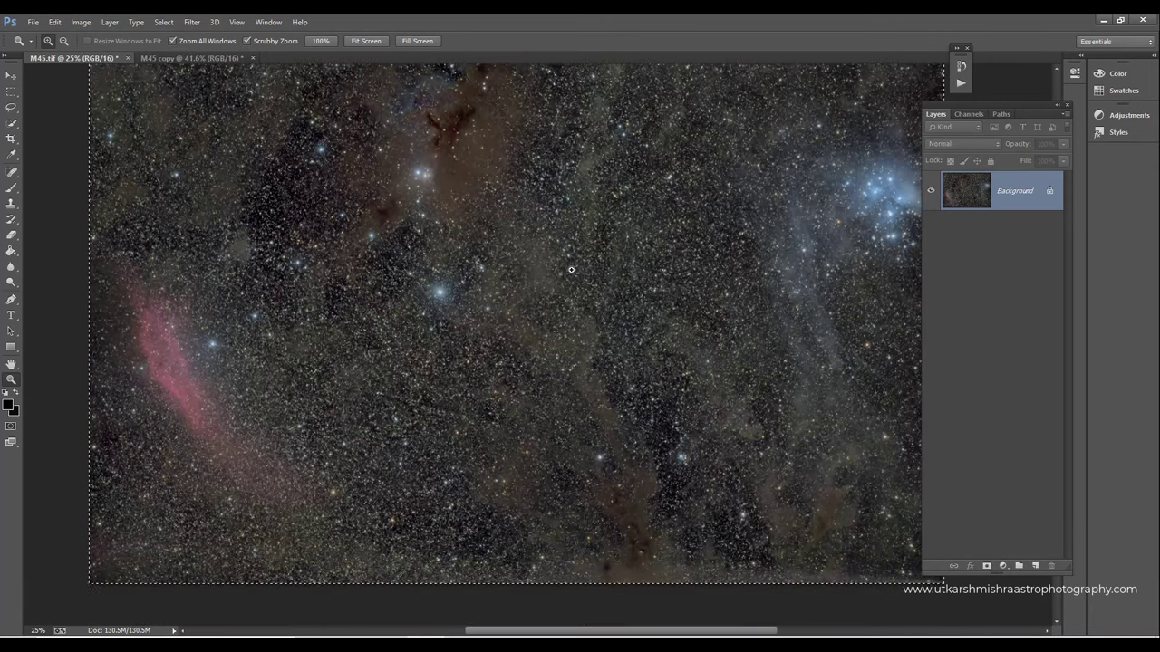
{"action": "left_click", "coordinate": [529, 273]}
{"action": "right_click", "coordinate": [528, 273]}
{"action": "left_click", "coordinate": [549, 283]}
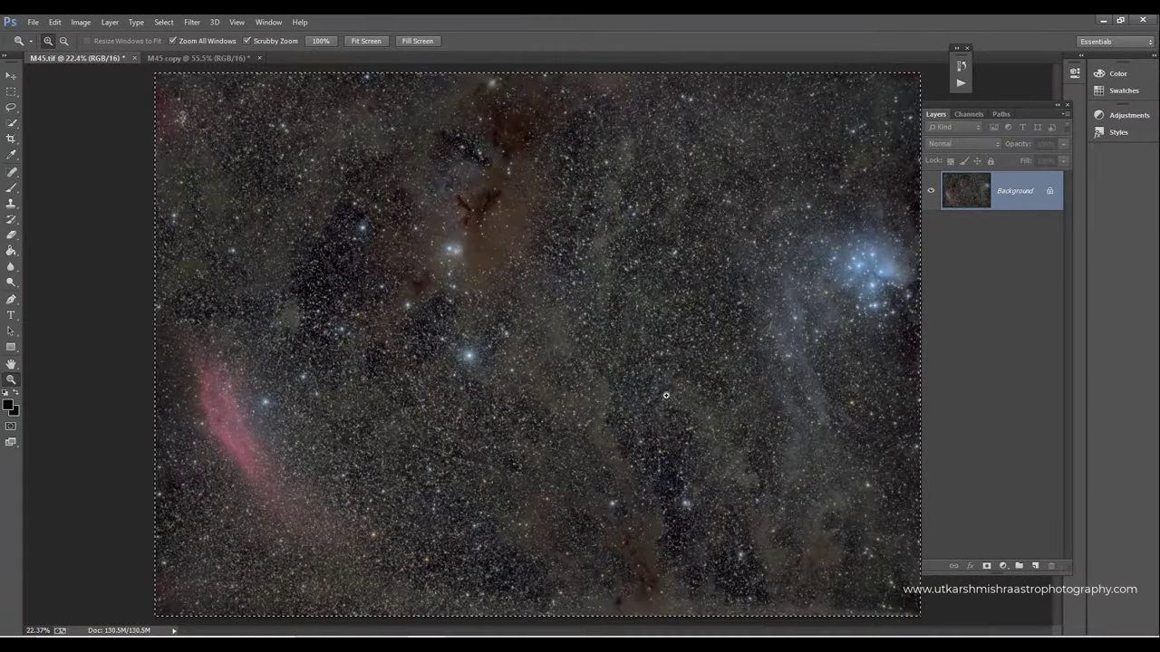
- Examine the dark dust in the lower part of M45.tif at up to 50% zoom, then fit the image on screen
{"action": "left_click", "coordinate": [650, 354]}
{"action": "scroll", "coordinate": [647, 350], "scroll_direction": "down", "scroll_amount": 2}
{"action": "scroll", "coordinate": [647, 351], "scroll_direction": "down", "scroll_amount": 1}
{"action": "left_click", "coordinate": [638, 330]}
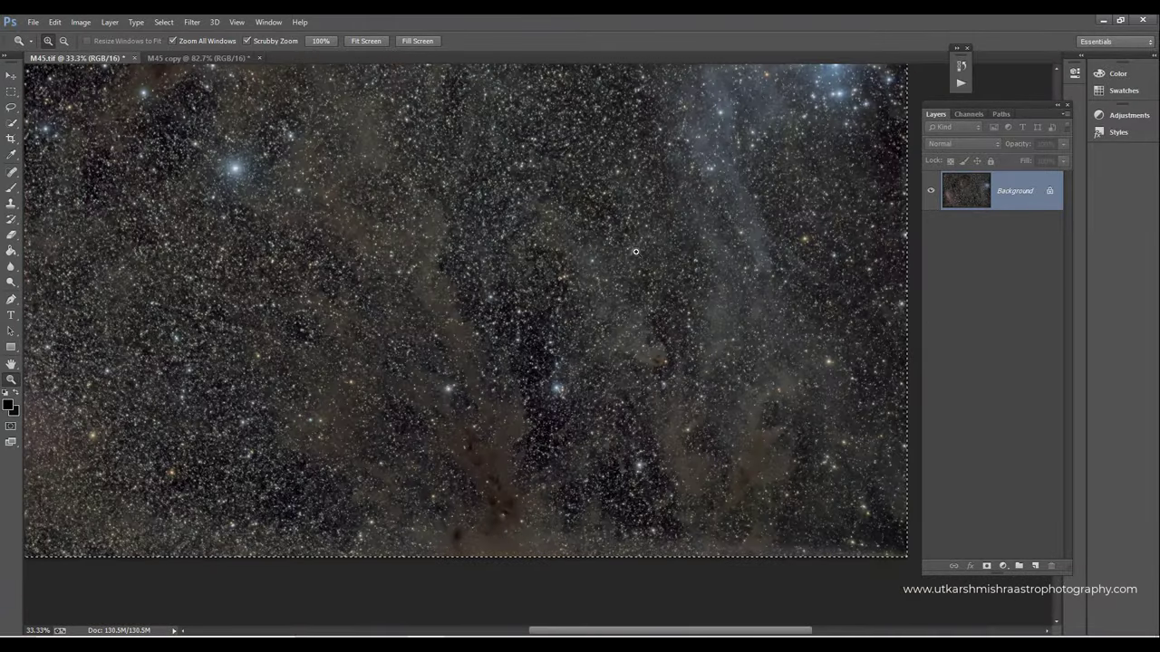
{"action": "left_click", "coordinate": [629, 311]}
{"action": "left_click", "coordinate": [472, 270], "text": "alt"}
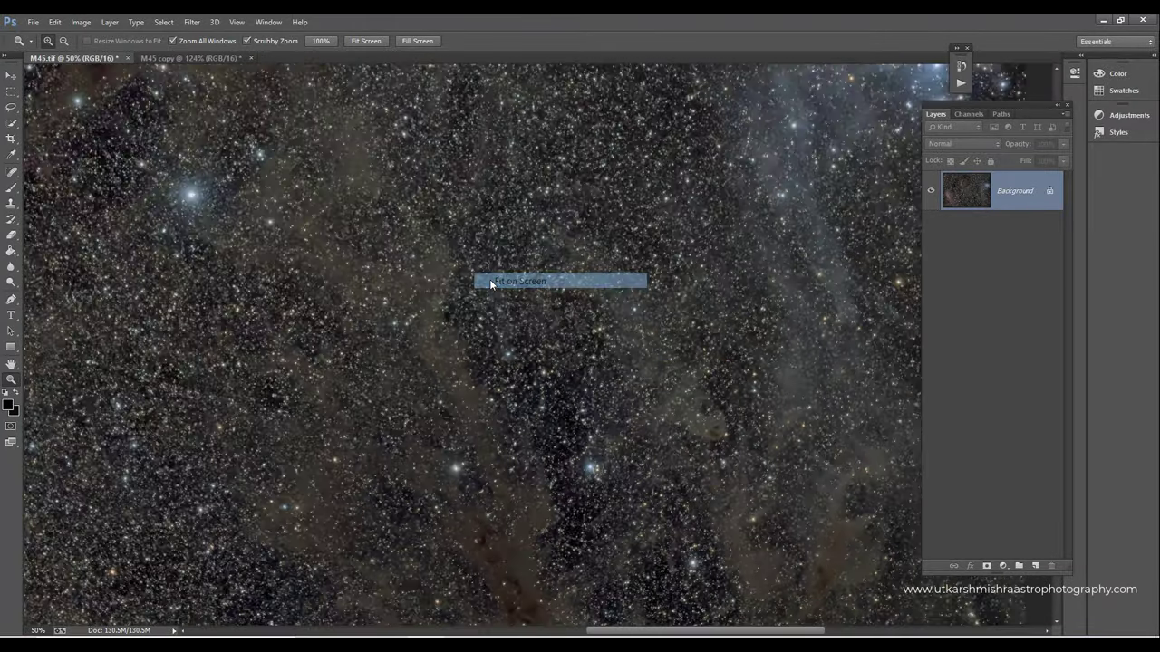
{"action": "left_click", "coordinate": [471, 270], "text": "alt"}
- Check the bright blue stars, brown dust and central star field of M45.tif at up to 50%, ending with the image fitted
{"action": "scroll", "coordinate": [548, 320], "scroll_direction": "down", "scroll_amount": 2}
{"action": "left_click", "coordinate": [547, 320]}
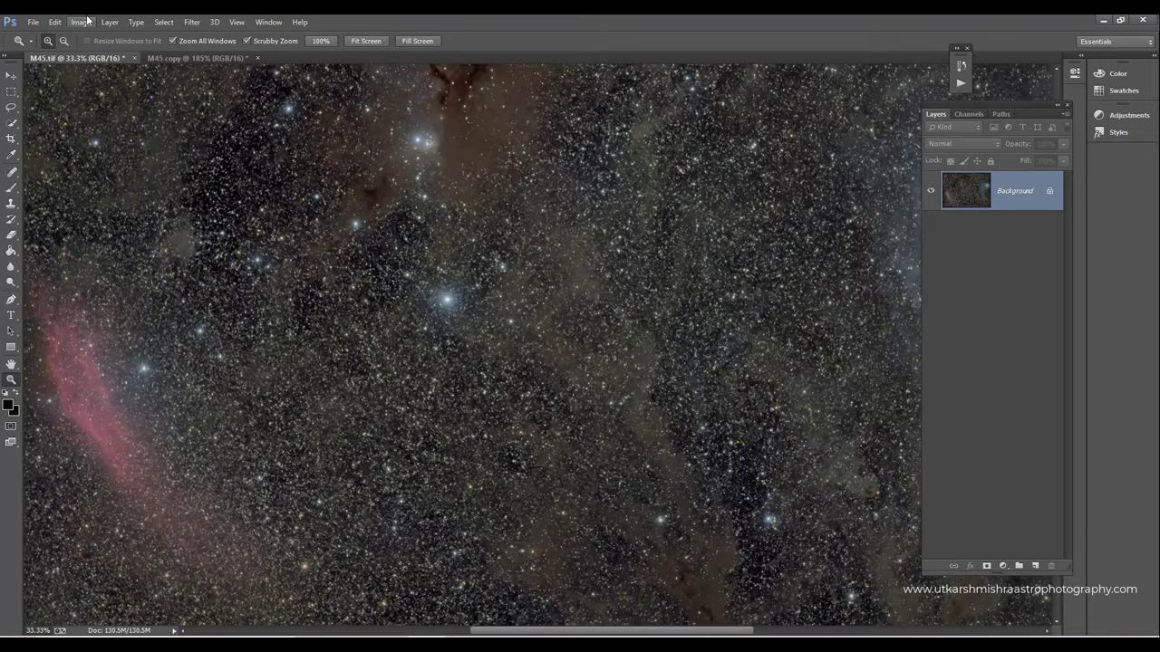
{"action": "left_click", "coordinate": [336, 196]}
{"action": "right_click", "coordinate": [422, 227]}
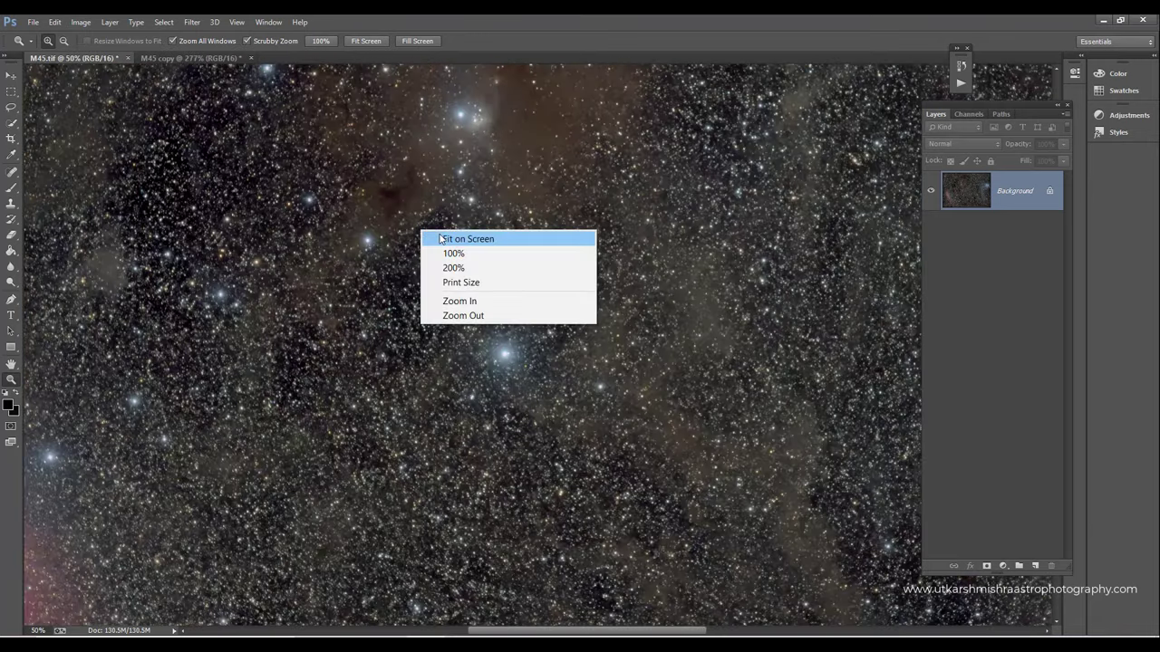
{"action": "left_click", "coordinate": [441, 237]}
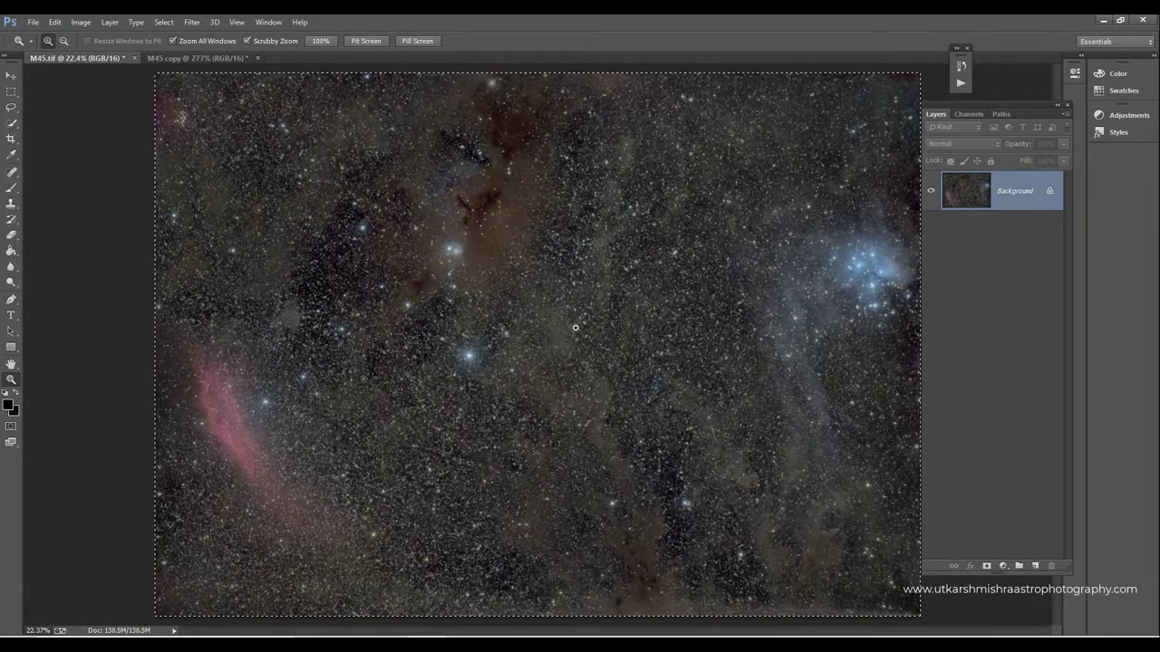
{"action": "left_click", "coordinate": [599, 332]}
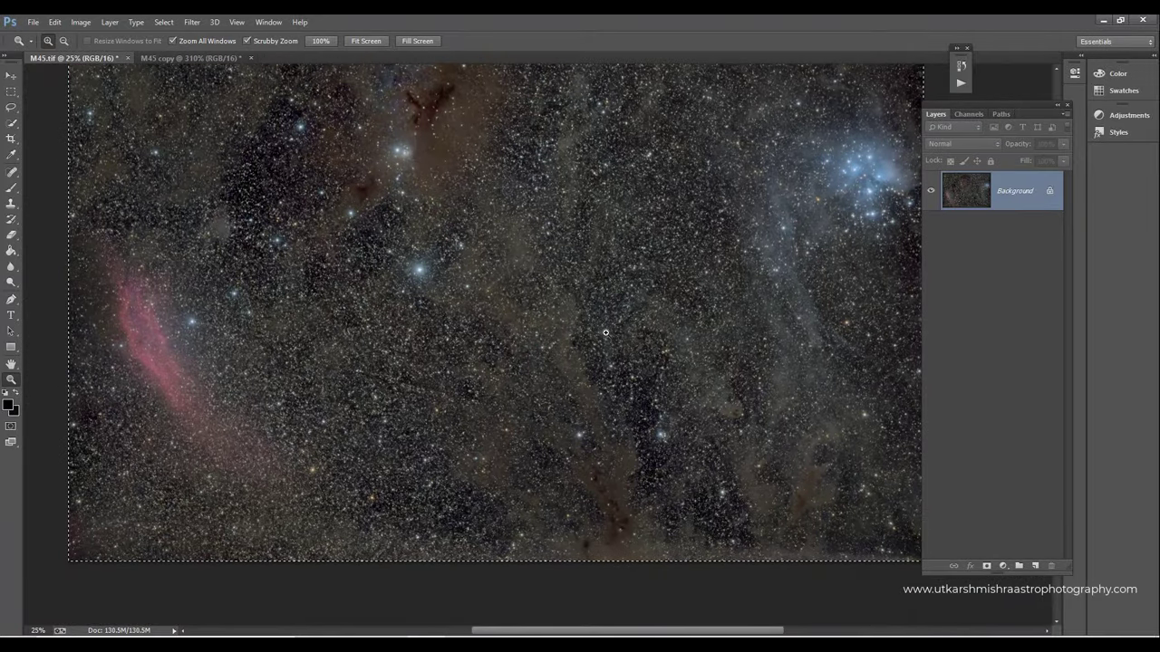
{"action": "left_click", "coordinate": [604, 333]}
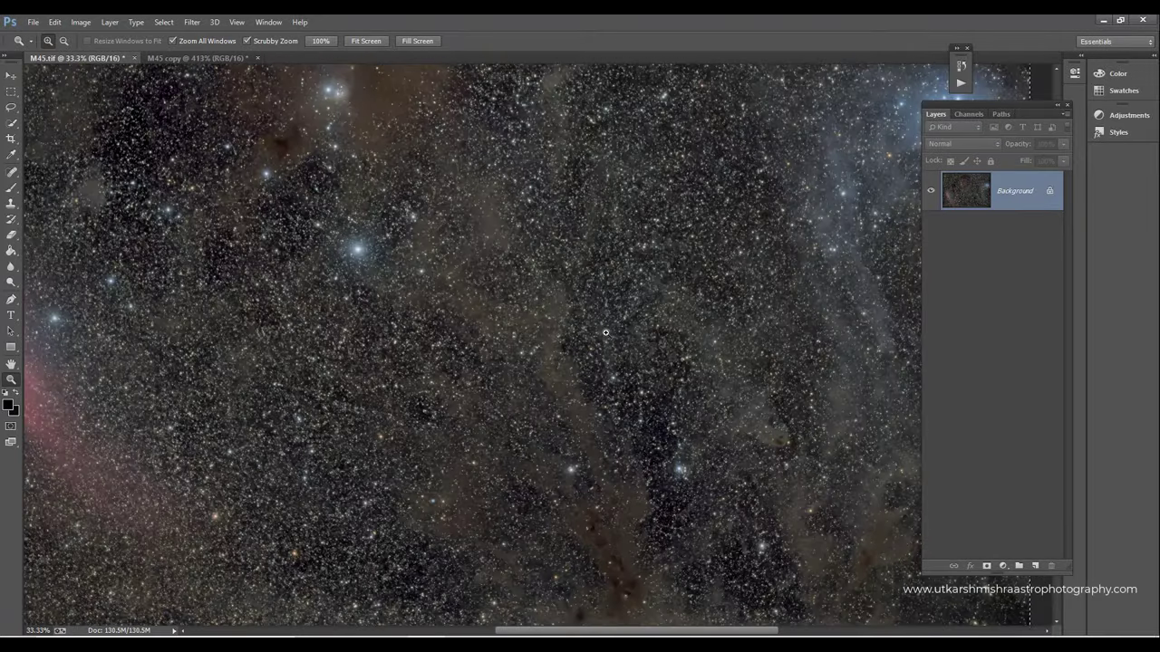
{"action": "left_click", "coordinate": [605, 333]}
{"action": "right_click", "coordinate": [546, 311]}
{"action": "left_click", "coordinate": [562, 317]}
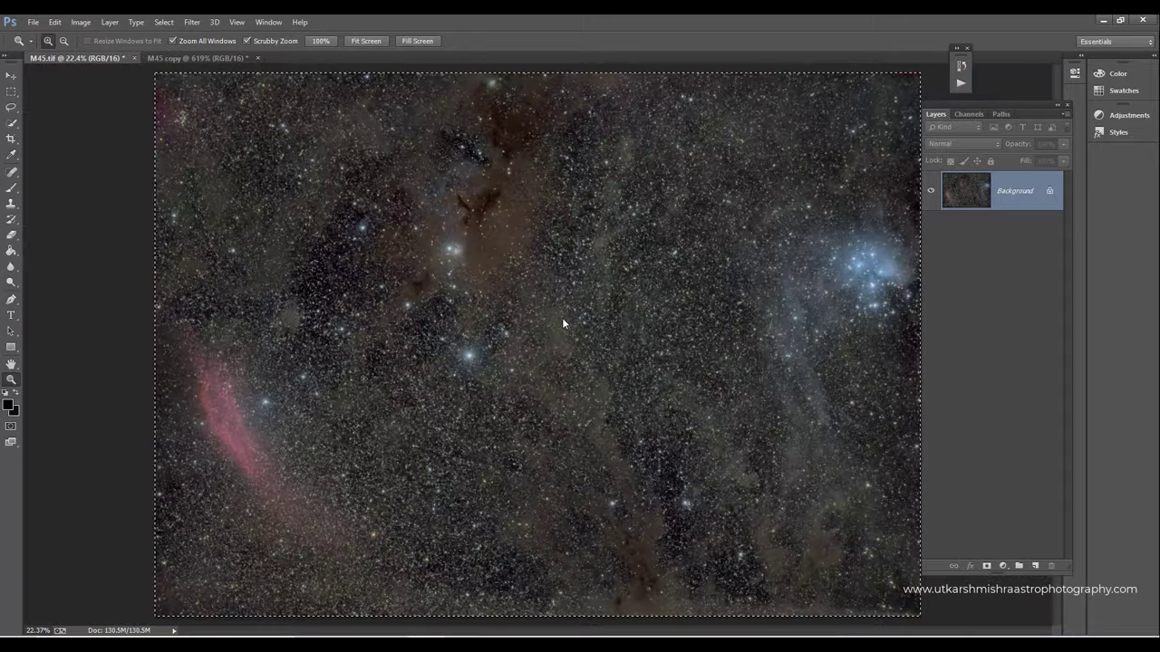
- Fit M45 copy on screen, then blend it into M45.tif using Apply Image: Screen mode, 50% opacity, masked by M45.tif's inverted Gray channel
{"action": "left_click", "coordinate": [231, 59]}
{"action": "right_click", "coordinate": [579, 253]}
{"action": "left_click", "coordinate": [598, 262]}
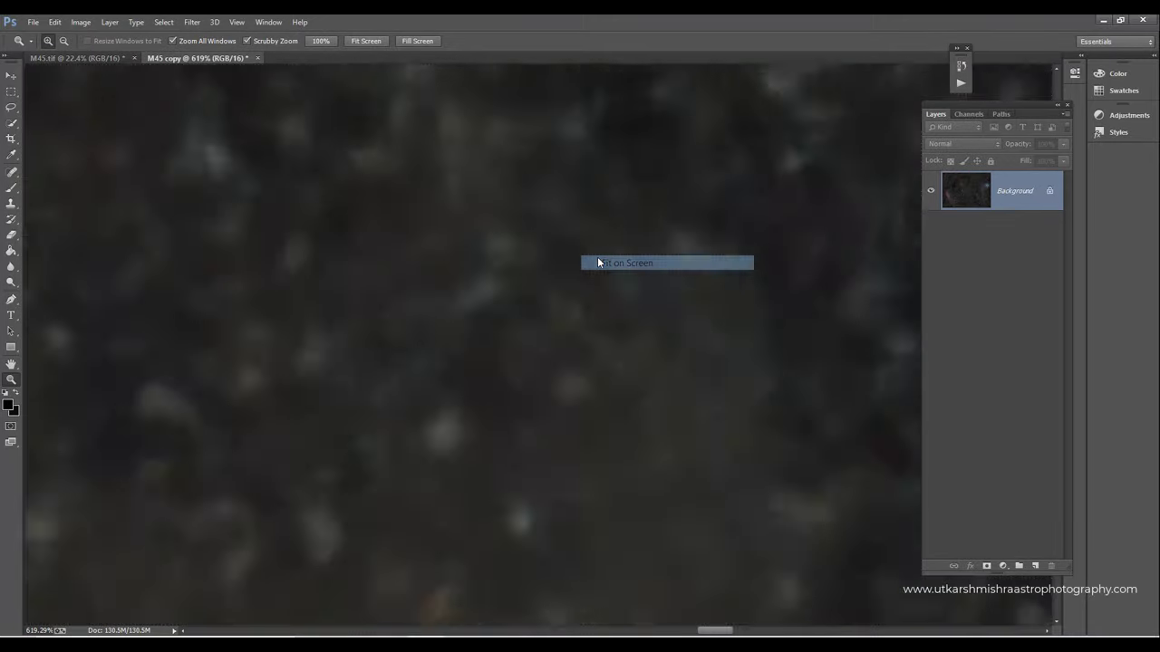
{"action": "left_click", "coordinate": [98, 58]}
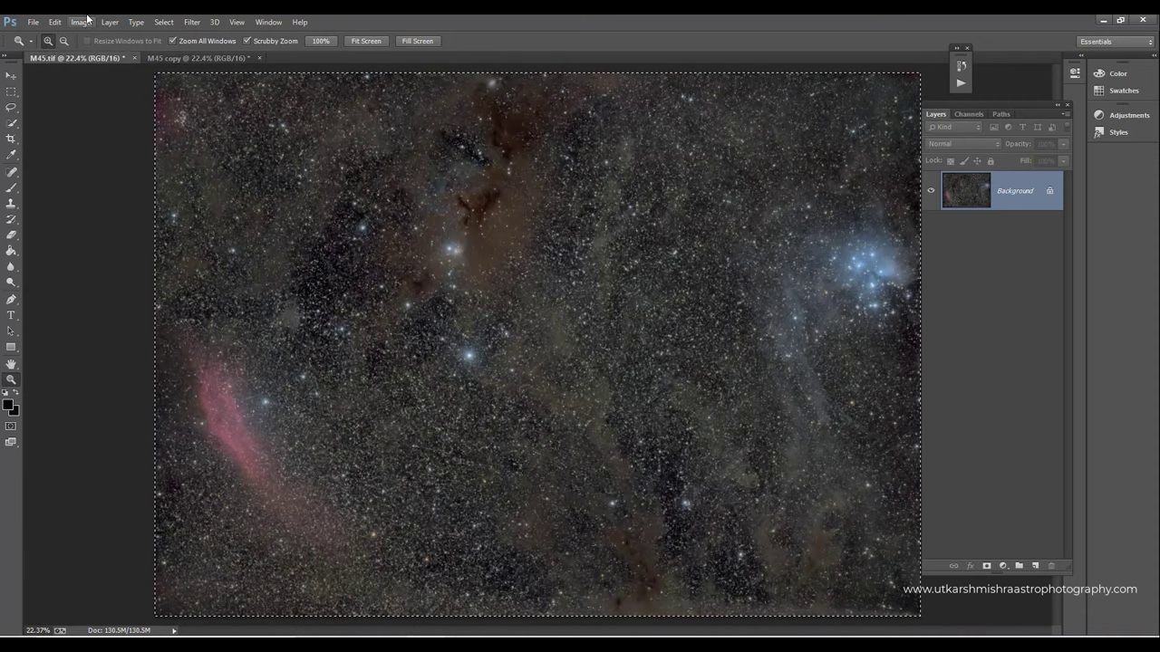
{"action": "left_click", "coordinate": [81, 22]}
{"action": "left_click", "coordinate": [201, 240]}
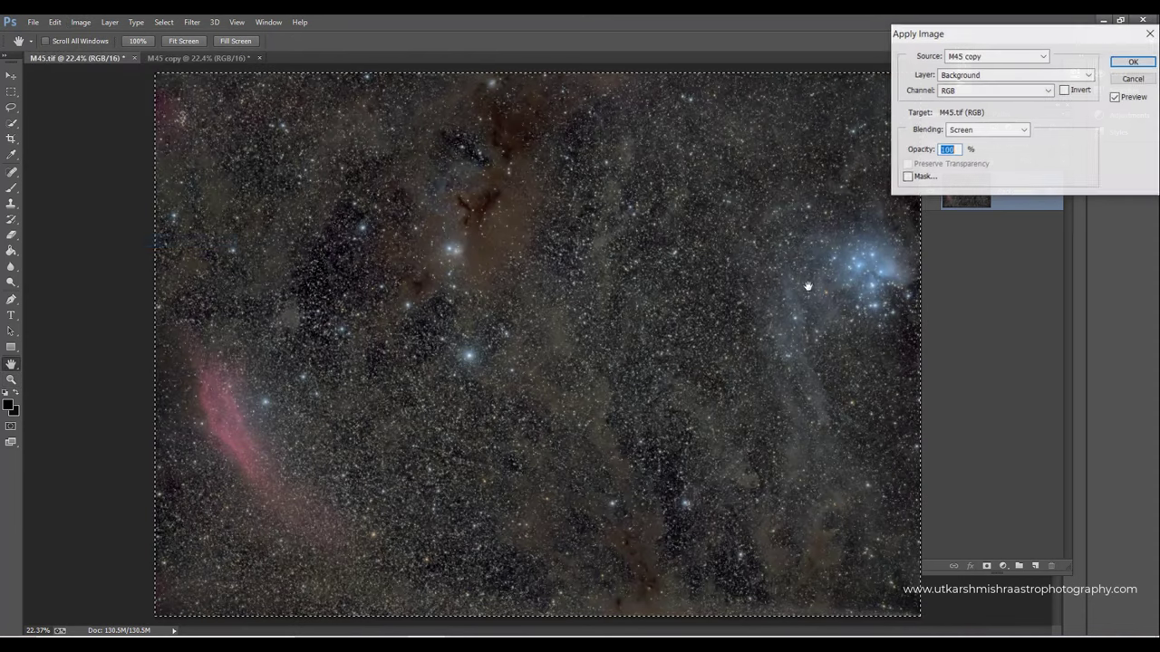
{"action": "left_click", "coordinate": [908, 176]}
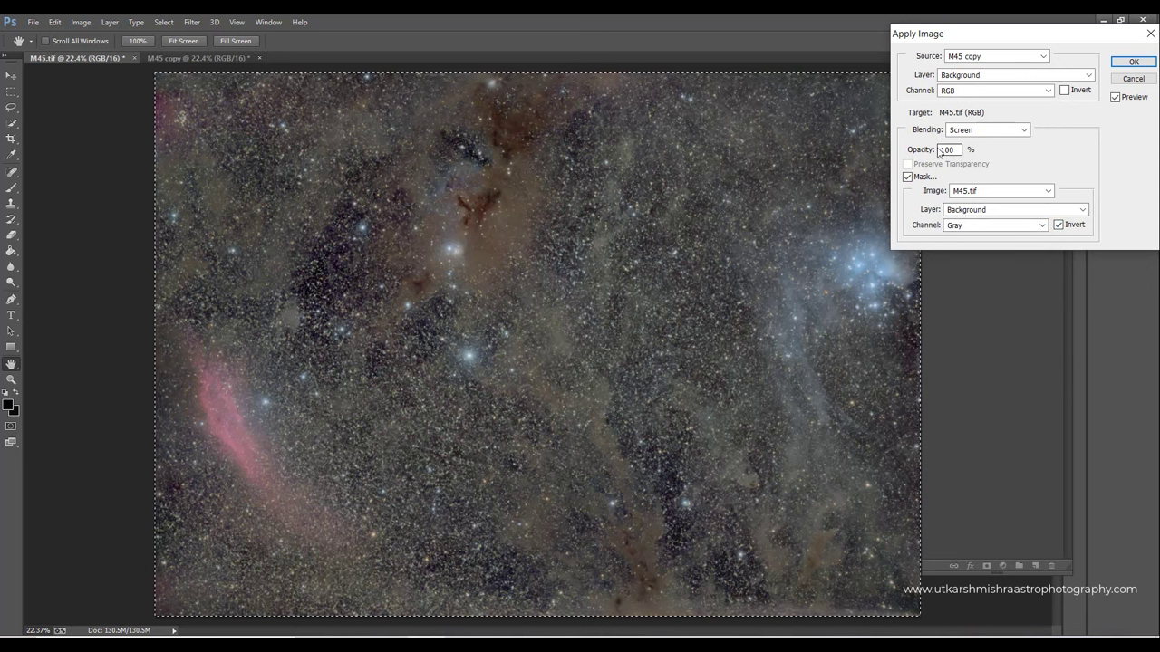
{"action": "left_click_drag", "start_coordinate": [959, 151], "coordinate": [918, 145]}
{"action": "type", "text": "50"}
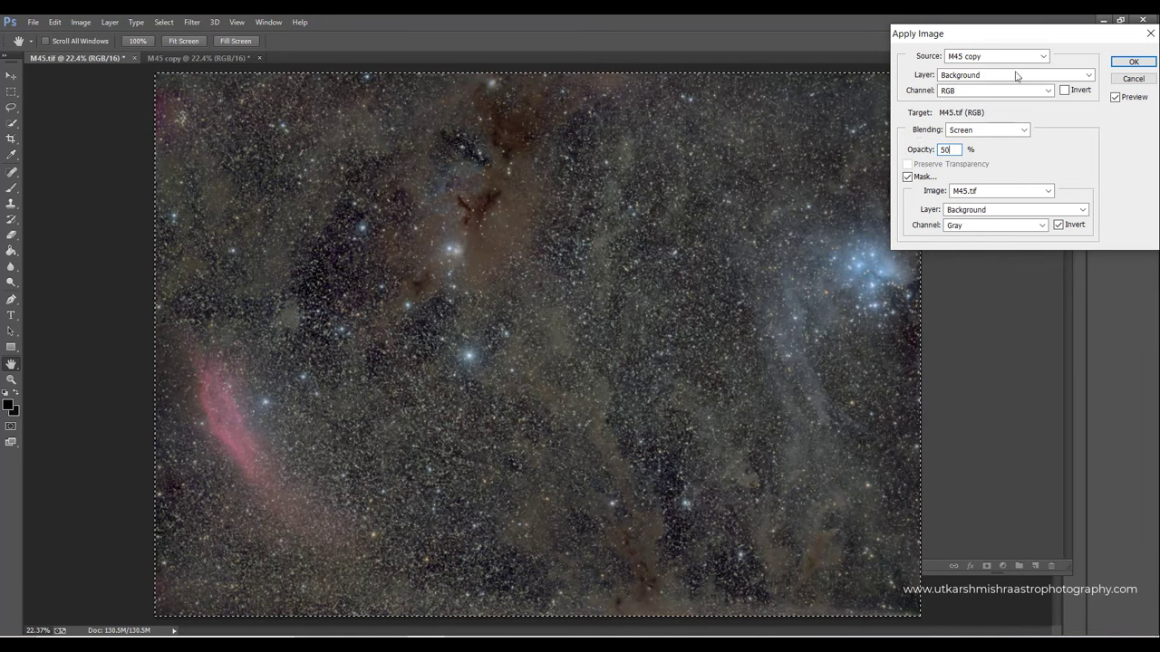
{"action": "left_click", "coordinate": [985, 61]}
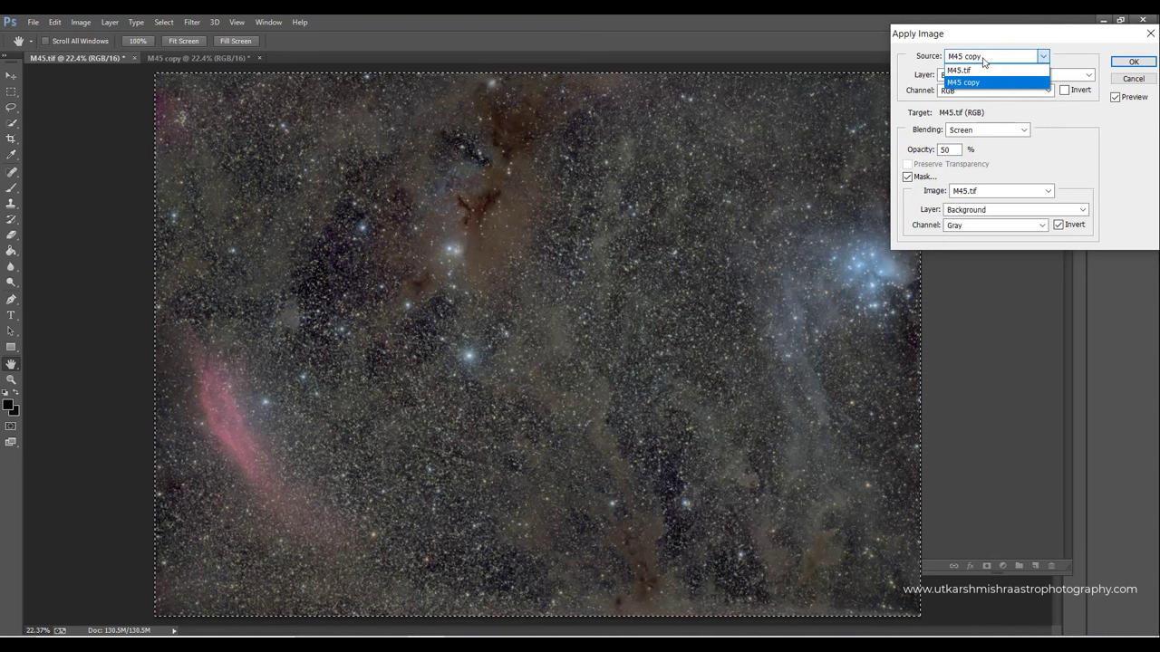
{"action": "left_click", "coordinate": [991, 84]}
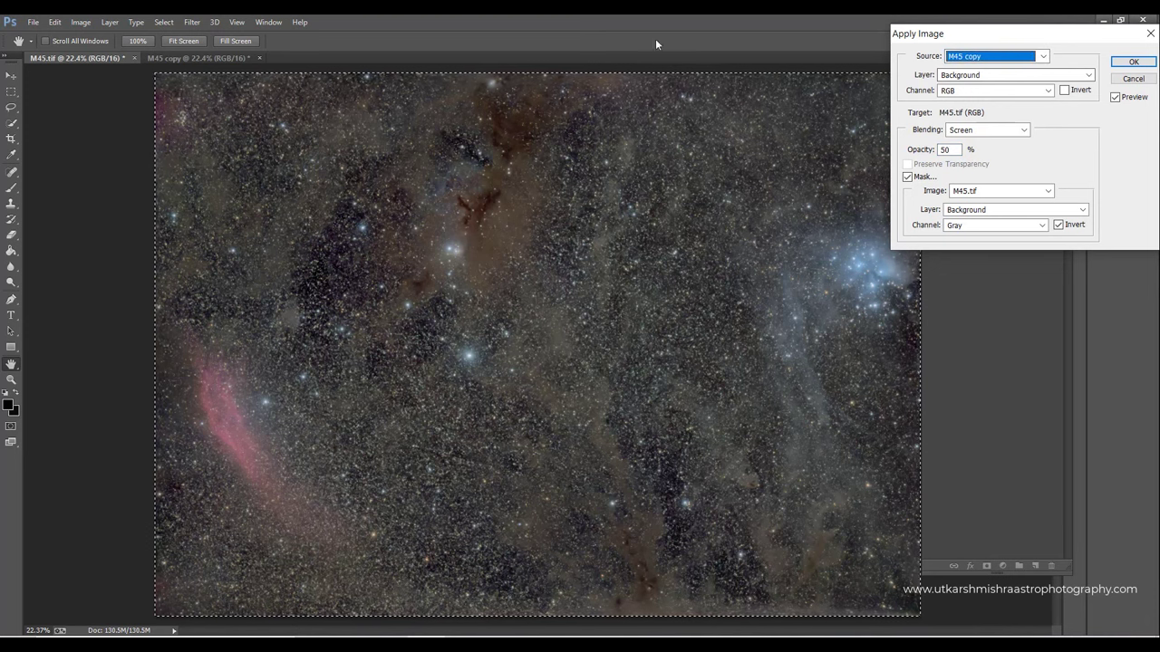
{"action": "left_click", "coordinate": [1133, 62]}
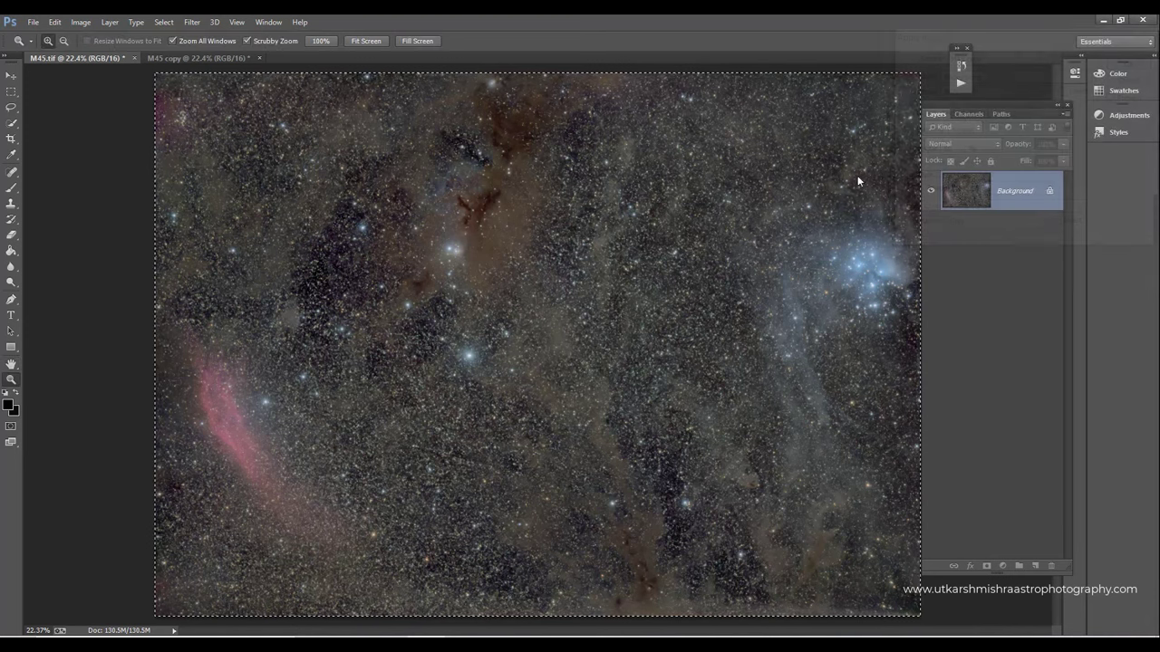
- Darken the re-blended M45.tif by slightly raising the RGB black input level with Levels, and check the central star field up close
{"action": "key", "text": "ctrl+l"}
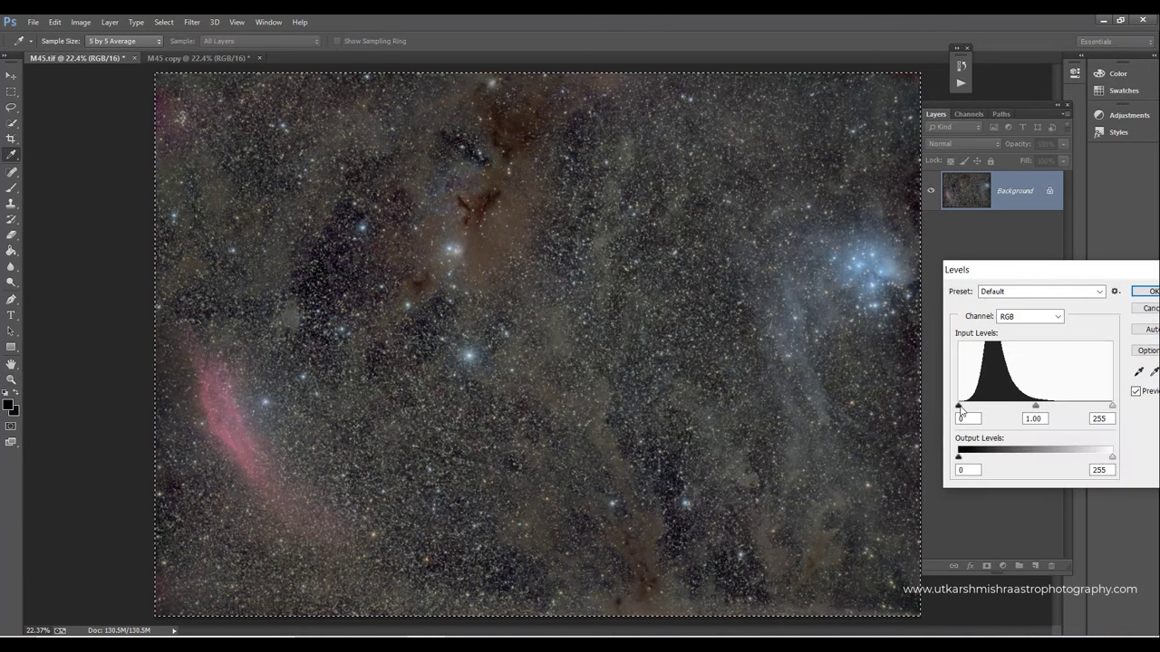
{"action": "left_click_drag", "start_coordinate": [958, 406], "coordinate": [966, 408]}
{"action": "key", "text": "Return"}
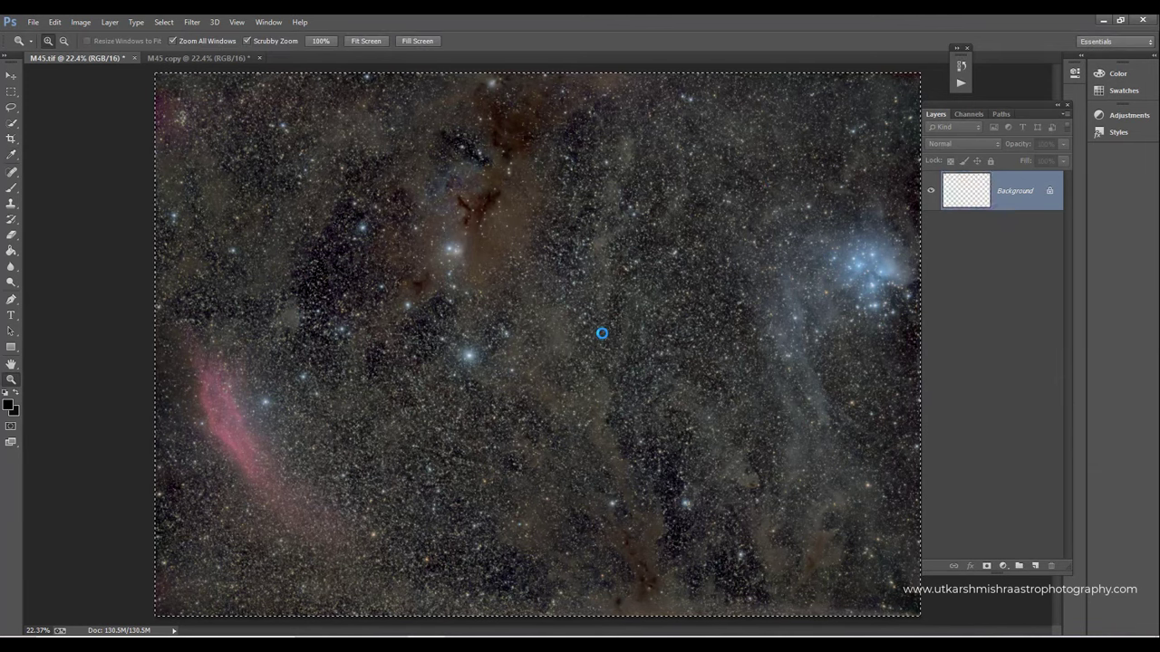
{"action": "left_click", "coordinate": [602, 332]}
{"action": "left_click", "coordinate": [654, 329]}
{"action": "right_click", "coordinate": [655, 330]}
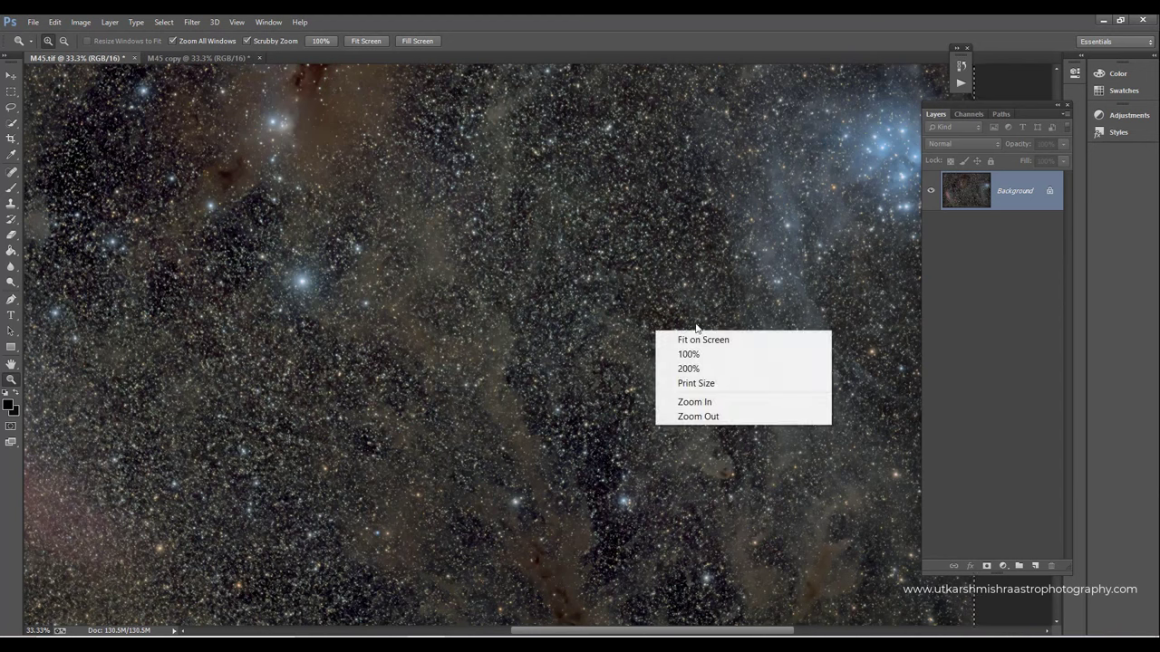
- Find and run the "Star Shrink with Fa..." action on M45.tif to reduce its stars
{"action": "left_click", "coordinate": [962, 67]}
{"action": "left_click", "coordinate": [961, 67]}
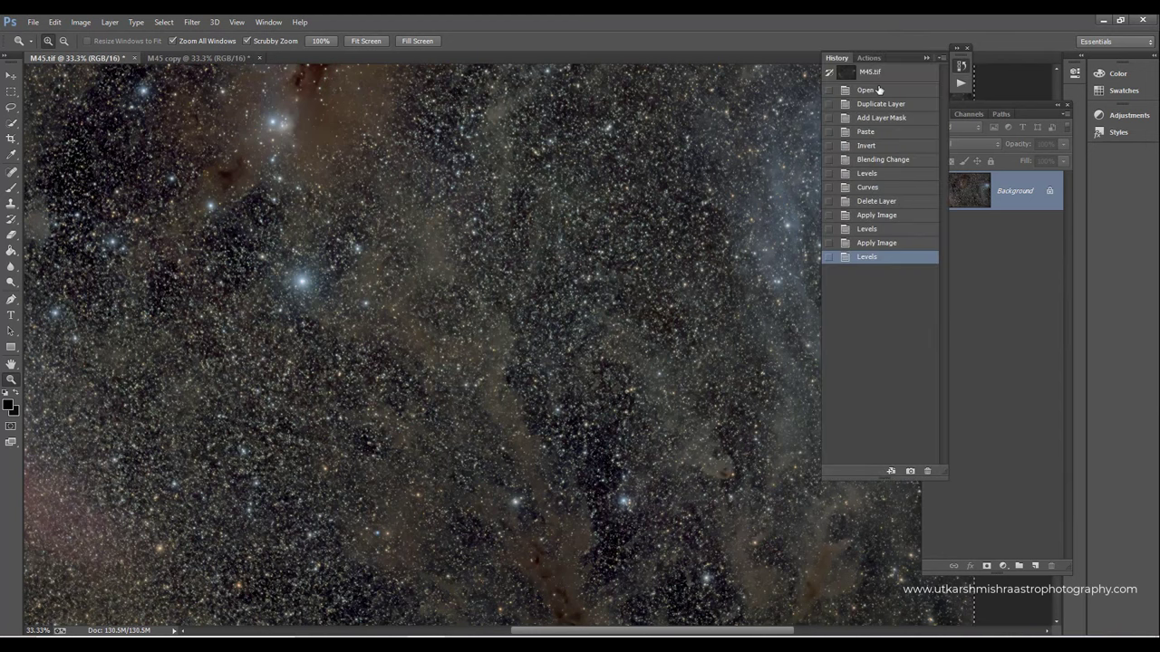
{"action": "left_click", "coordinate": [869, 58]}
{"action": "scroll", "coordinate": [916, 227], "scroll_direction": "down", "scroll_amount": 1}
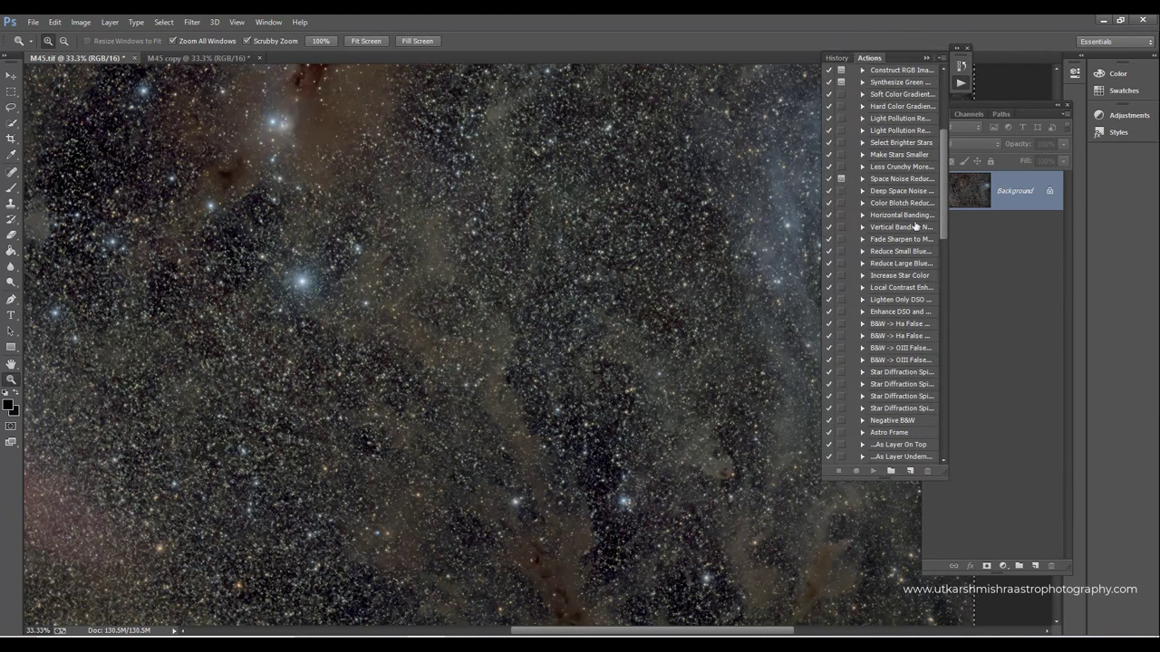
{"action": "left_click", "coordinate": [916, 155]}
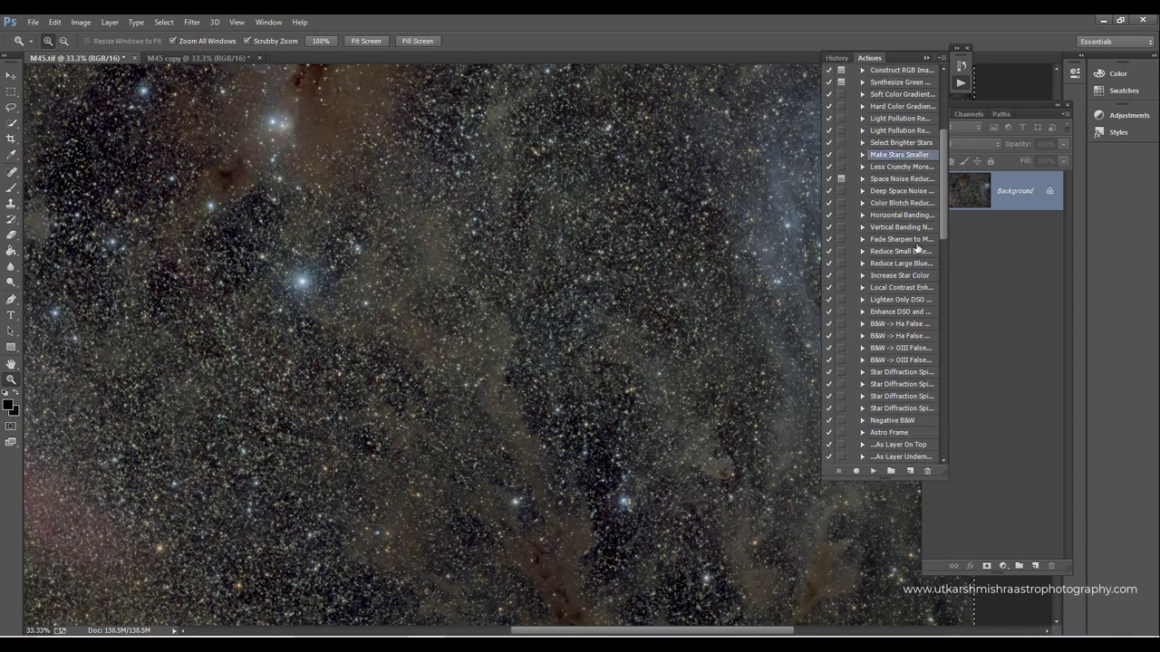
{"action": "scroll", "coordinate": [917, 294], "scroll_direction": "down", "scroll_amount": 1}
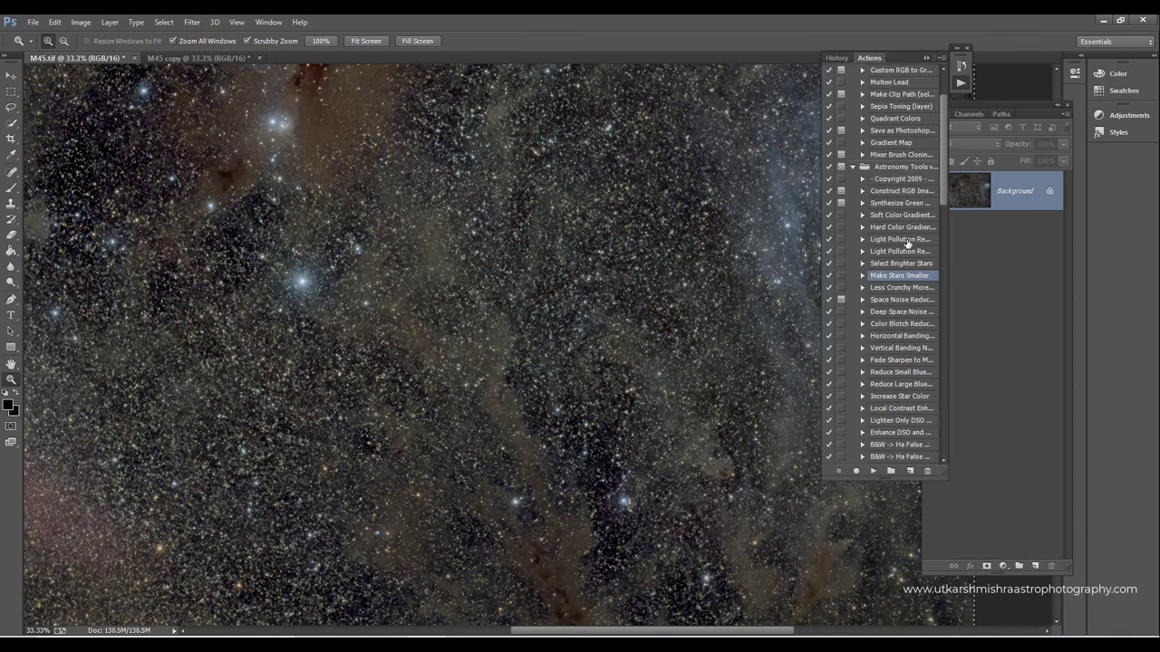
{"action": "scroll", "coordinate": [907, 243], "scroll_direction": "down", "scroll_amount": 10}
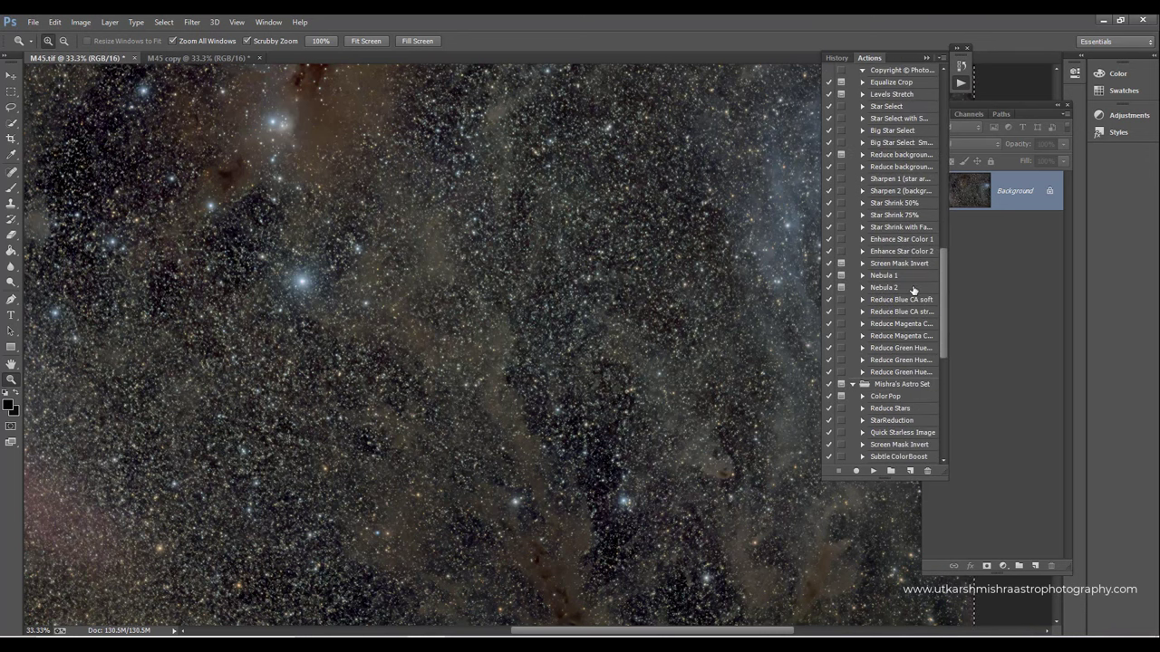
{"action": "left_click", "coordinate": [920, 228]}
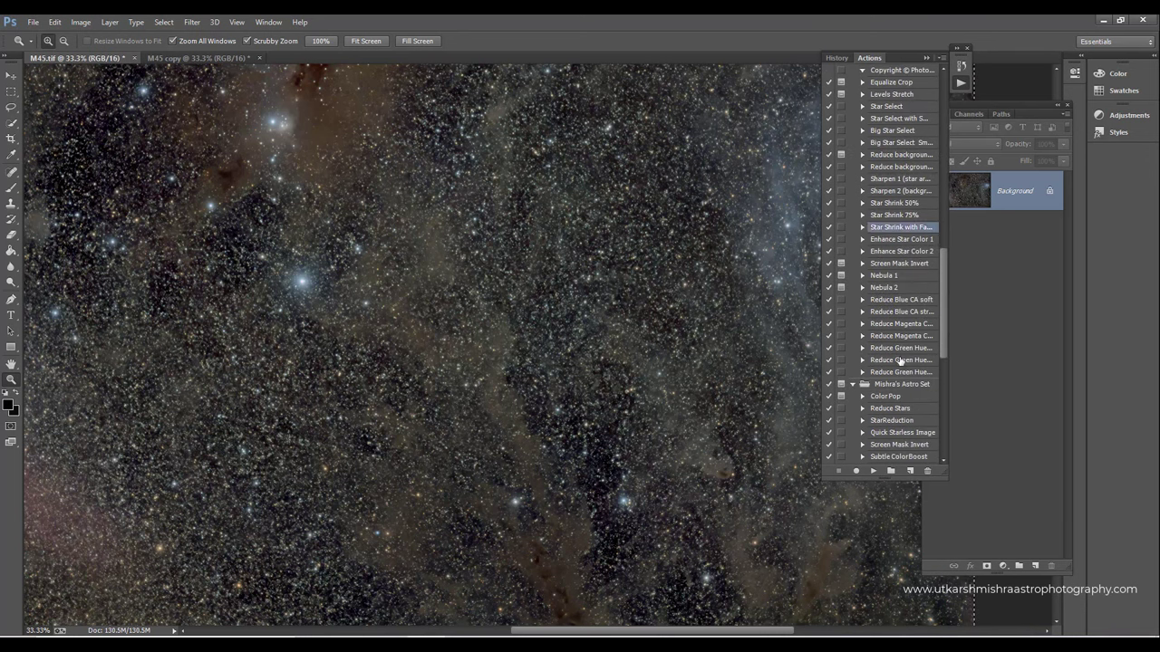
{"action": "left_click", "coordinate": [874, 472]}
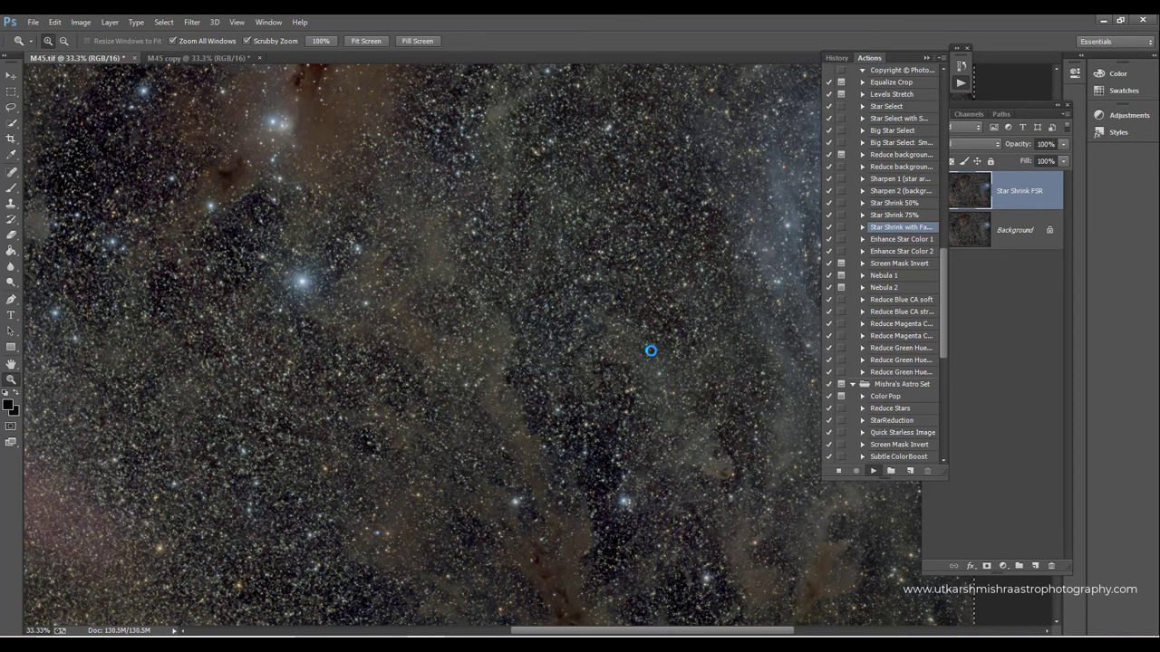
- Inspect the star-reduced M45.tif at up to 66.67% zoom and with the whole image fitted on screen
{"action": "left_click", "coordinate": [561, 321]}
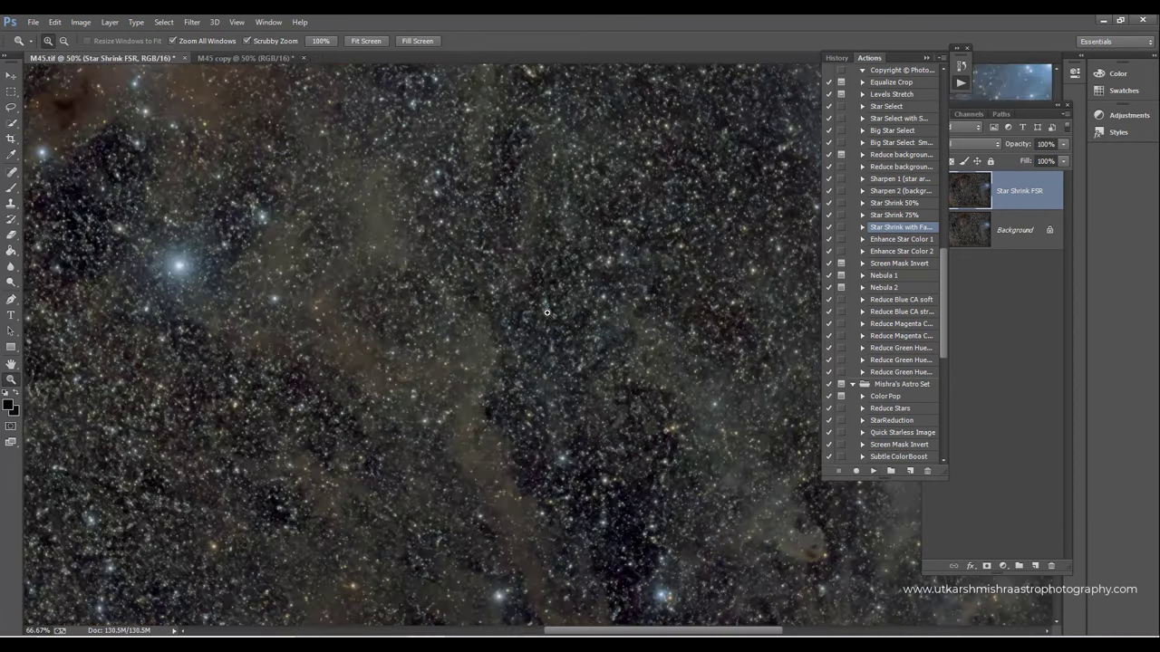
{"action": "right_click", "coordinate": [560, 322]}
{"action": "left_click", "coordinate": [594, 322]}
{"action": "scroll", "coordinate": [559, 326], "scroll_direction": "down", "scroll_amount": 3}
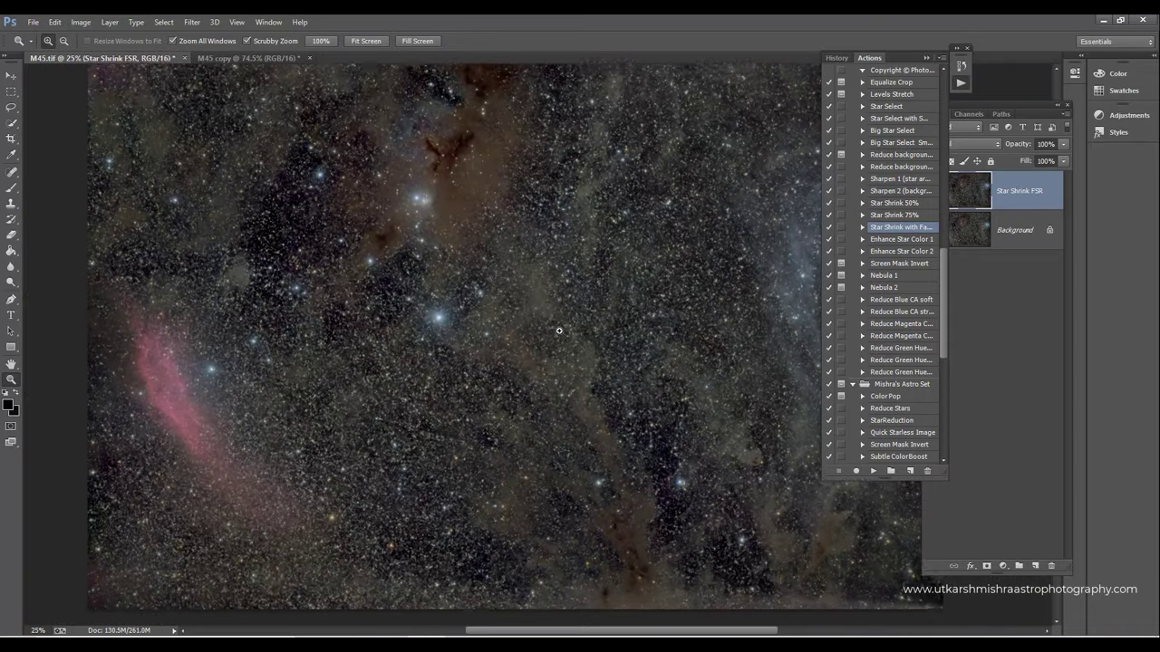
{"action": "left_click", "coordinate": [590, 289]}
{"action": "right_click", "coordinate": [590, 290]}
{"action": "left_click", "coordinate": [605, 299]}
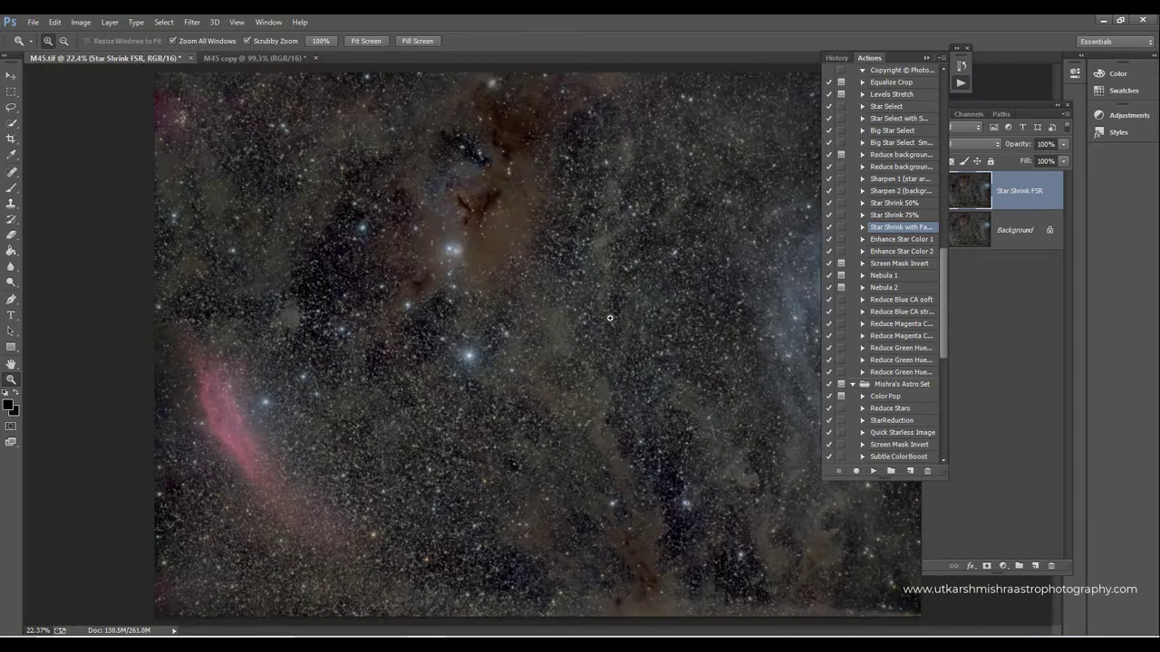
{"action": "left_click", "coordinate": [613, 318]}
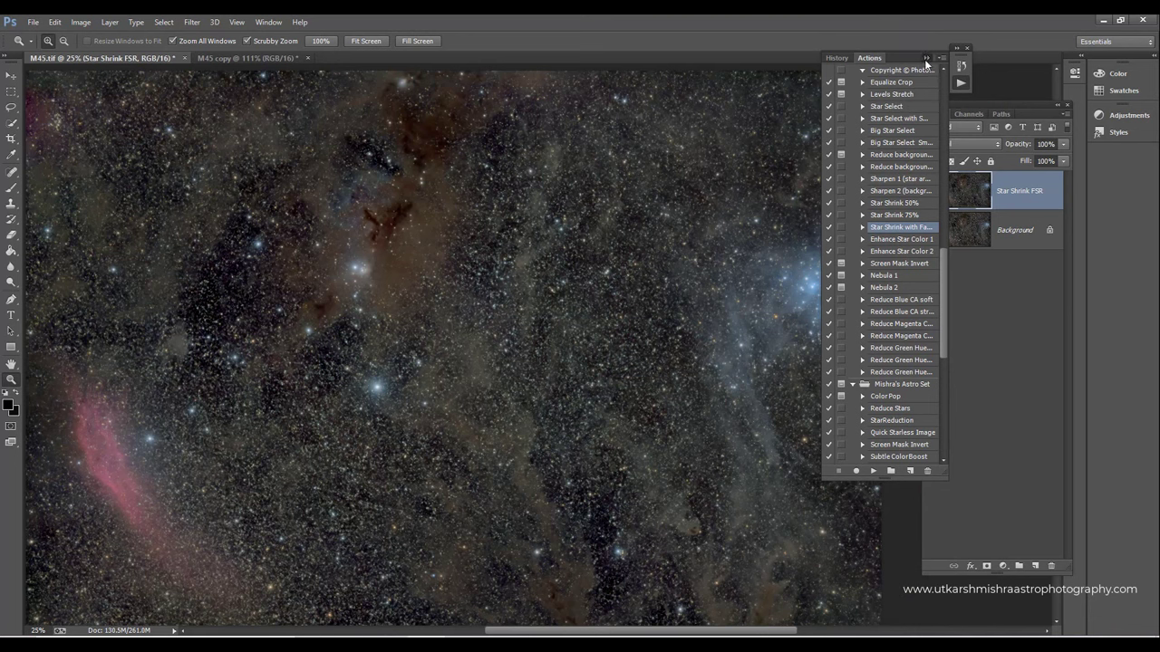
- Collapse the list of actions and examine the star-reduced field and blue nebulosity at zooms between 25% and 66.67%
{"action": "left_click", "coordinate": [926, 58]}
{"action": "scroll", "coordinate": [642, 279], "scroll_direction": "down", "scroll_amount": 1}
{"action": "left_click", "coordinate": [641, 279]}
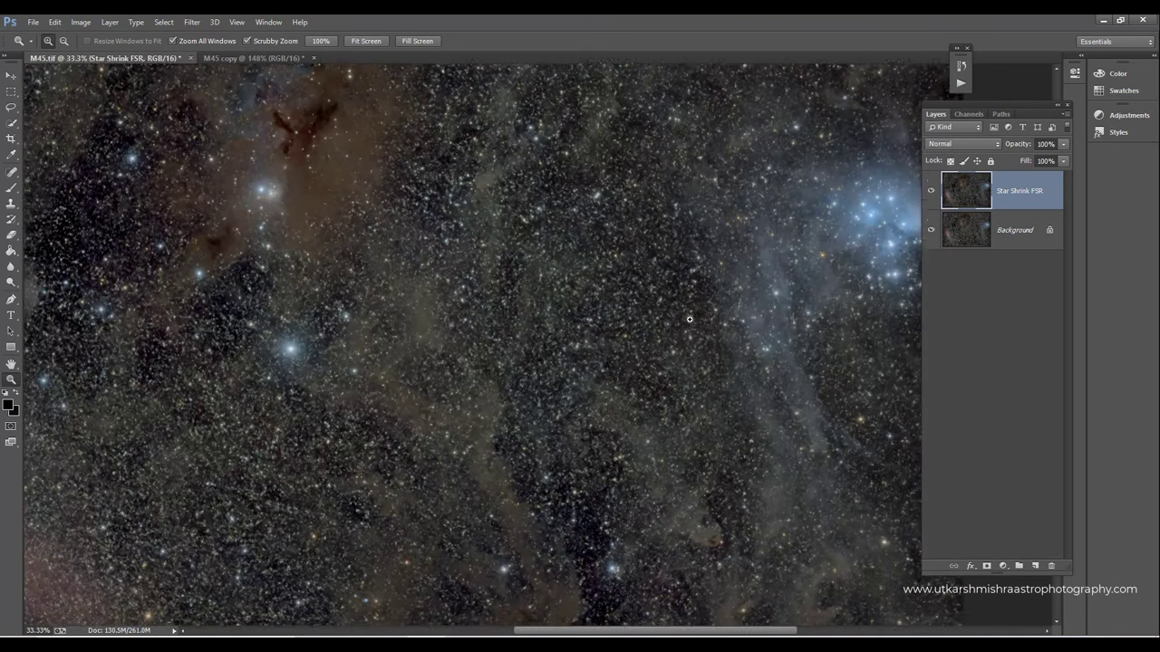
{"action": "scroll", "coordinate": [689, 319], "scroll_direction": "down", "scroll_amount": 2}
{"action": "right_click", "coordinate": [689, 319]}
{"action": "left_click", "coordinate": [705, 329]}
{"action": "left_click", "coordinate": [638, 351]}
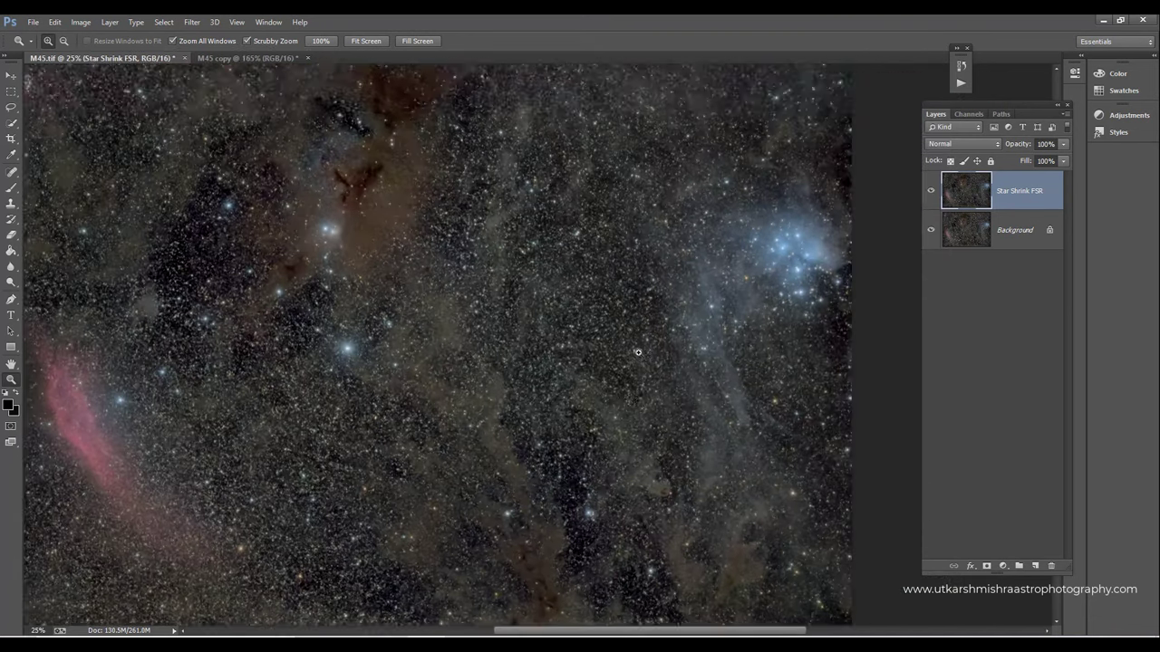
{"action": "scroll", "coordinate": [638, 352], "scroll_direction": "down", "scroll_amount": 1}
{"action": "left_click", "coordinate": [625, 355]}
{"action": "left_click", "coordinate": [596, 360]}
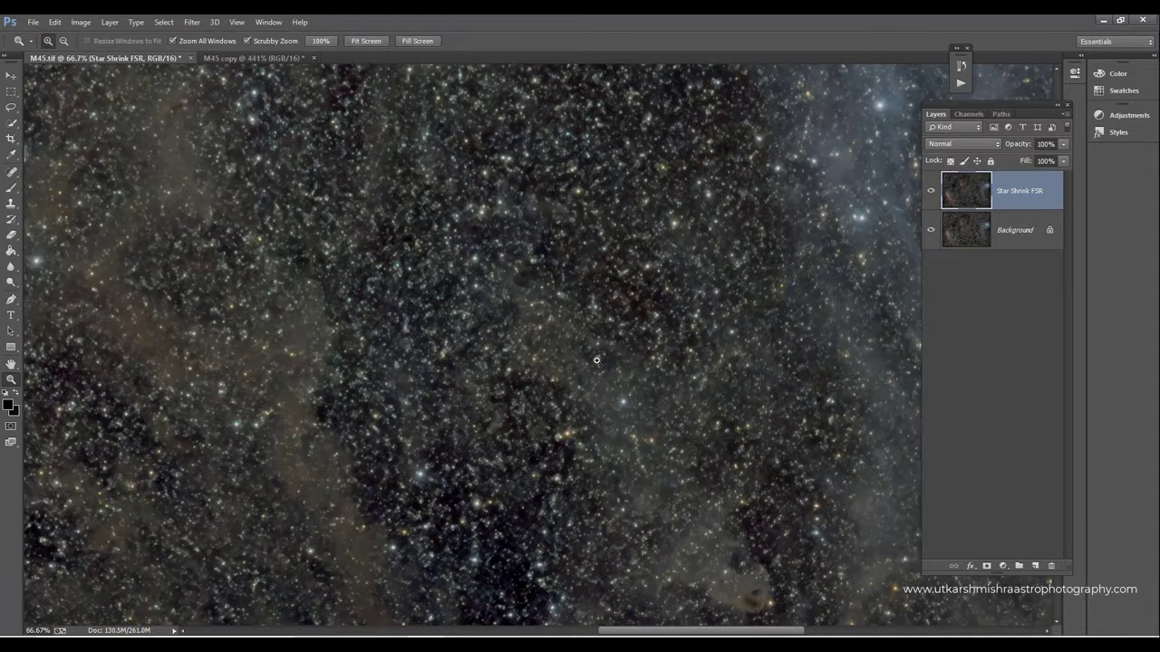
- Compare the stars with and without the Star Shrink FSR layer, leave that layer hidden, and fit the image on screen
{"action": "left_click", "coordinate": [492, 309]}
{"action": "left_click", "coordinate": [931, 192]}
{"action": "left_click", "coordinate": [930, 192]}
{"action": "left_click", "coordinate": [930, 191]}
{"action": "right_click", "coordinate": [456, 242]}
{"action": "left_click", "coordinate": [490, 251]}
- Examine the unreduced stars in the upper-left part of M45.tif at up to 100% zoom, then the image's lower-right region
{"action": "left_click", "coordinate": [341, 260]}
{"action": "left_click", "coordinate": [344, 260]}
{"action": "left_click", "coordinate": [344, 259]}
{"action": "left_click", "coordinate": [353, 280]}
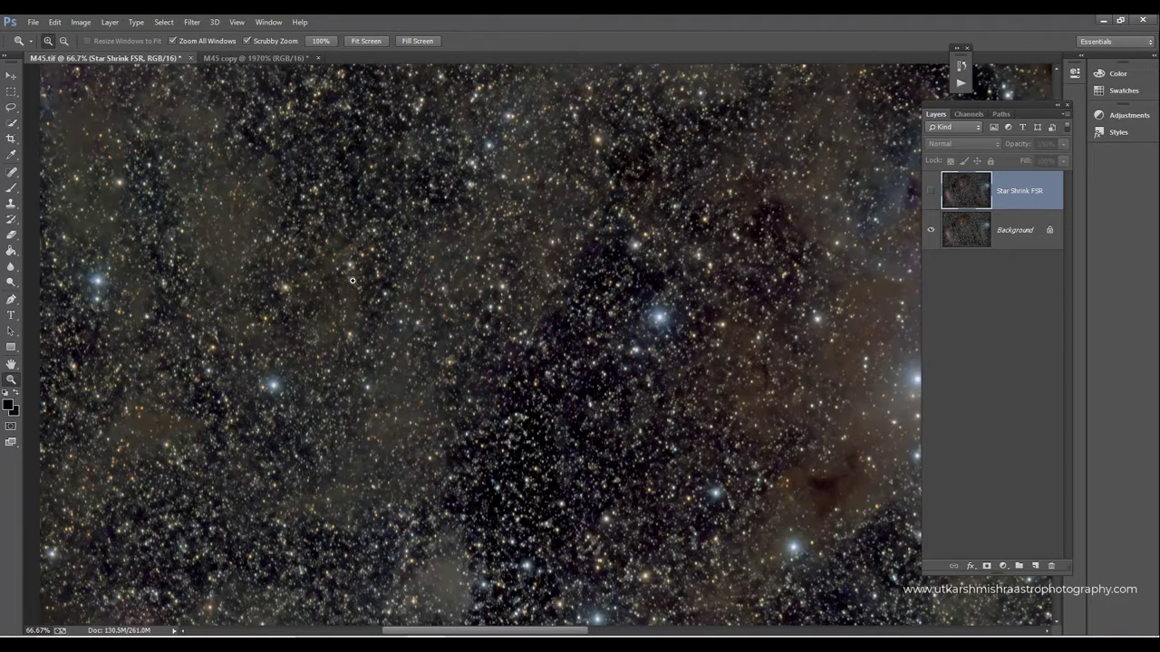
{"action": "left_click", "coordinate": [492, 267]}
{"action": "right_click", "coordinate": [522, 267]}
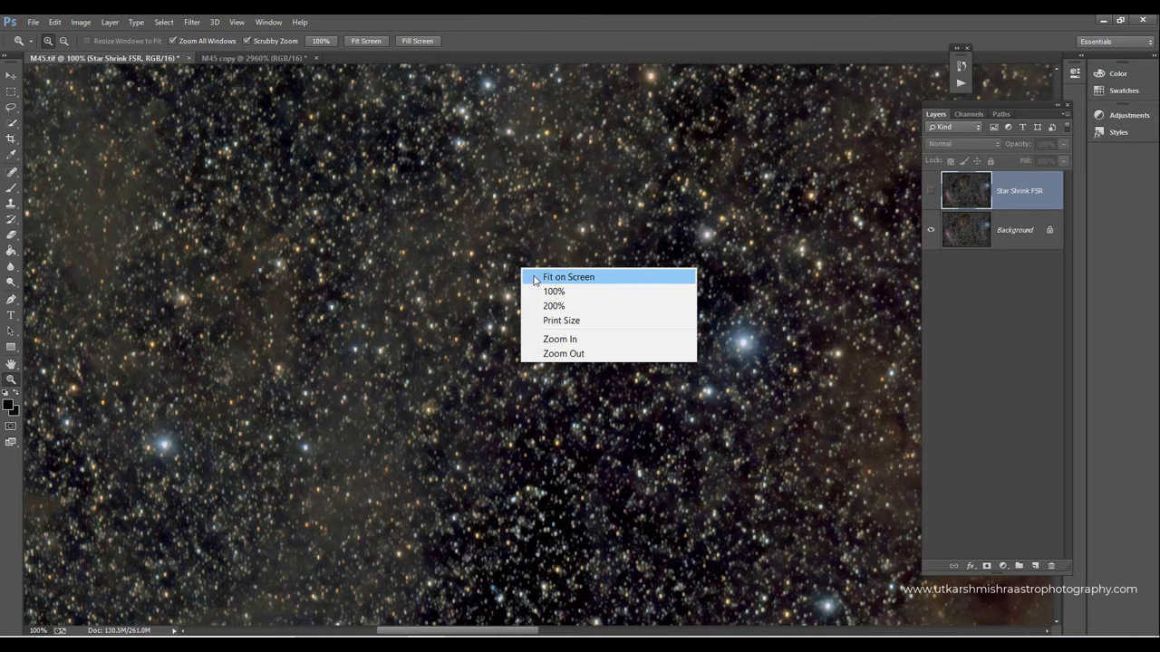
{"action": "left_click", "coordinate": [535, 275]}
{"action": "left_click", "coordinate": [681, 431]}
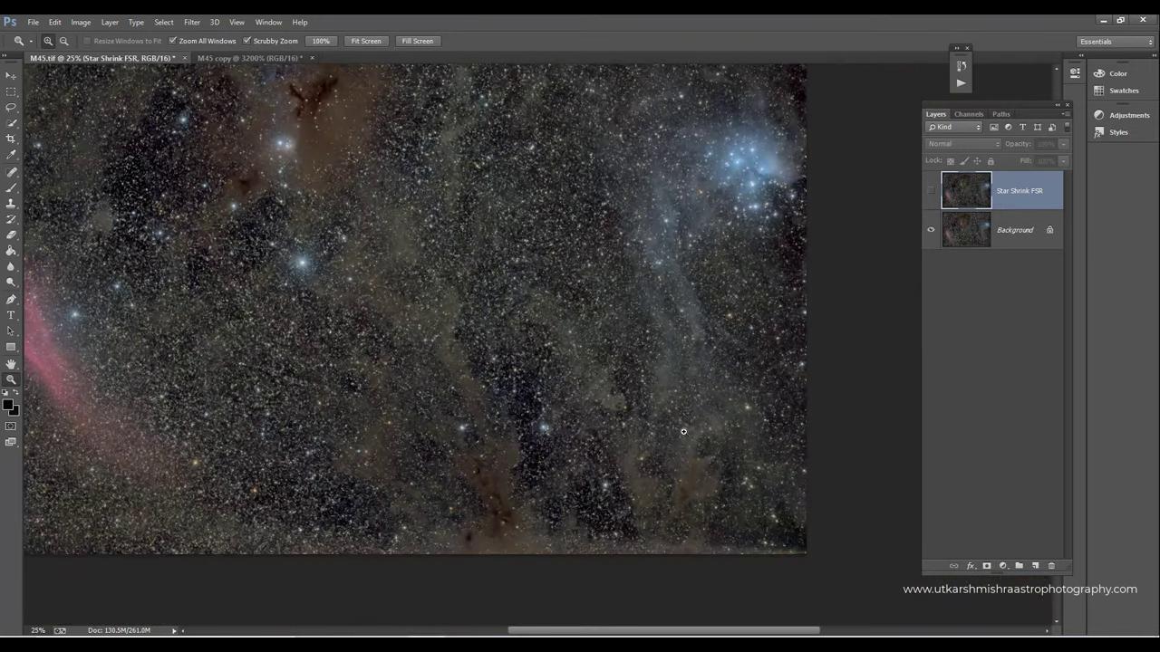
{"action": "left_click", "coordinate": [683, 431]}
{"action": "left_click", "coordinate": [661, 385]}
- Switch to PixInsight and examine the star field and dust of its blended M45 at zooms between 1:1 and 1:7
{"action": "scroll", "coordinate": [625, 372], "scroll_direction": "down", "scroll_amount": 3}
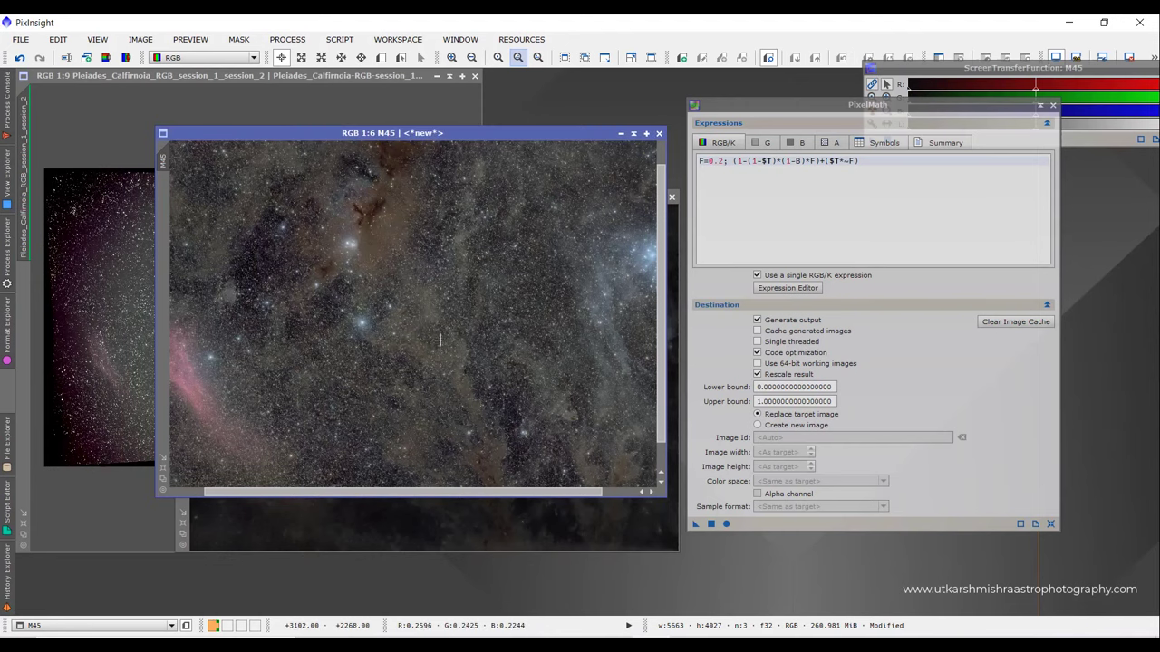
{"action": "scroll", "coordinate": [422, 310], "scroll_direction": "up", "scroll_amount": 2}
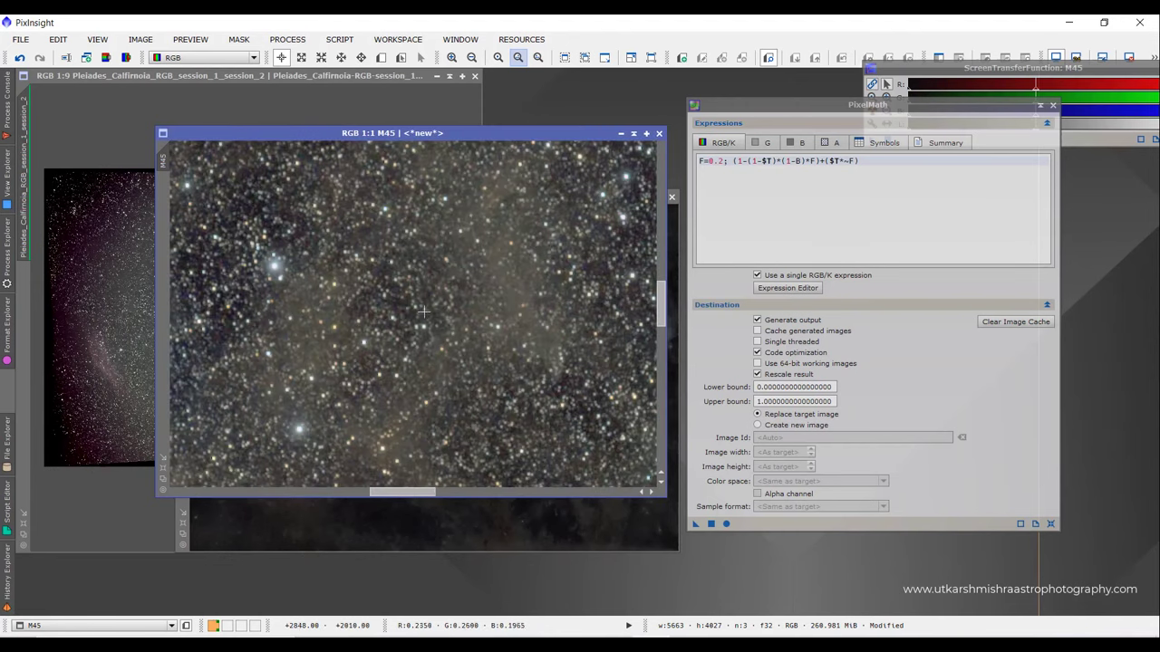
{"action": "scroll", "coordinate": [517, 349], "scroll_direction": "down", "scroll_amount": 1}
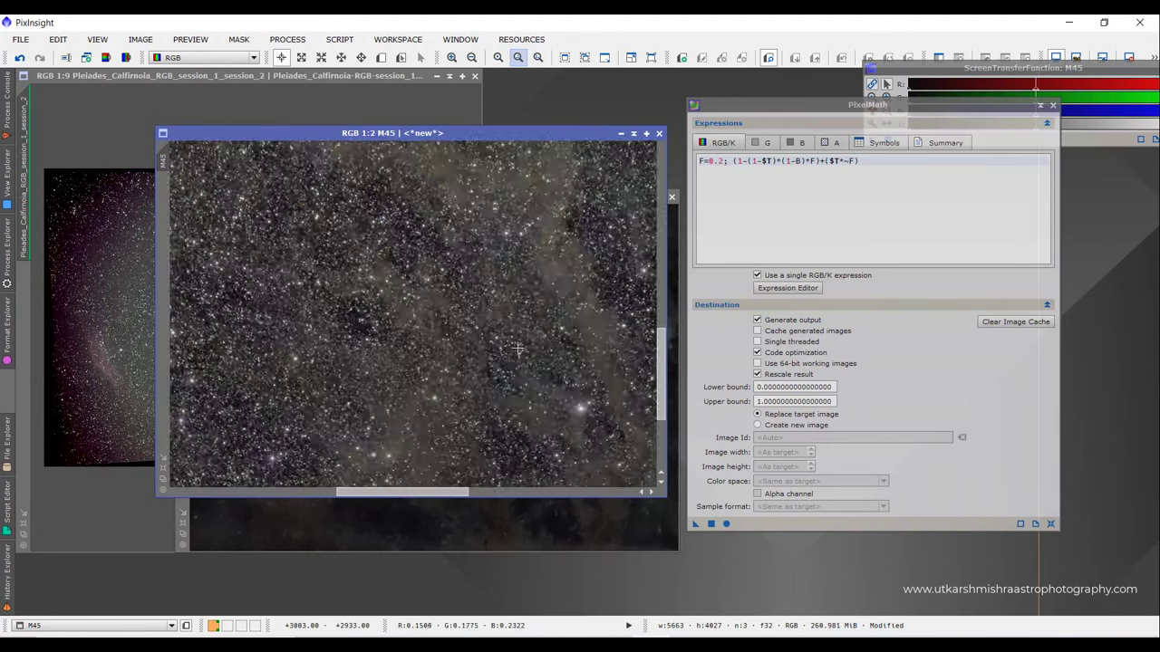
{"action": "scroll", "coordinate": [517, 349], "scroll_direction": "down", "scroll_amount": 1}
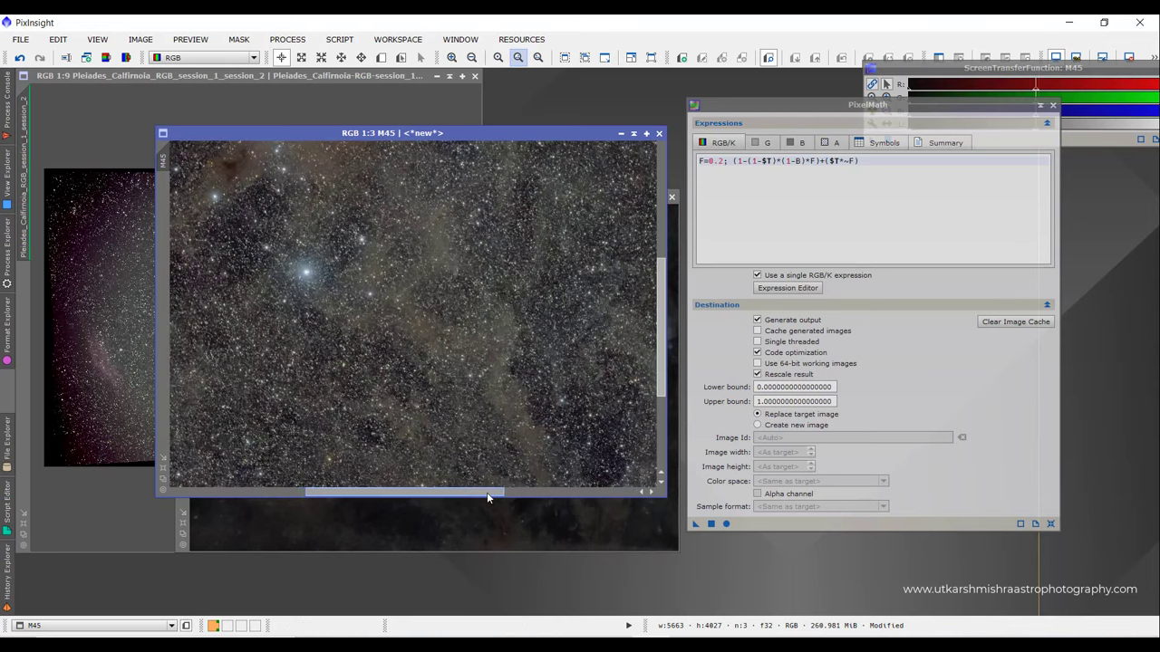
{"action": "left_click_drag", "start_coordinate": [487, 492], "coordinate": [550, 492]}
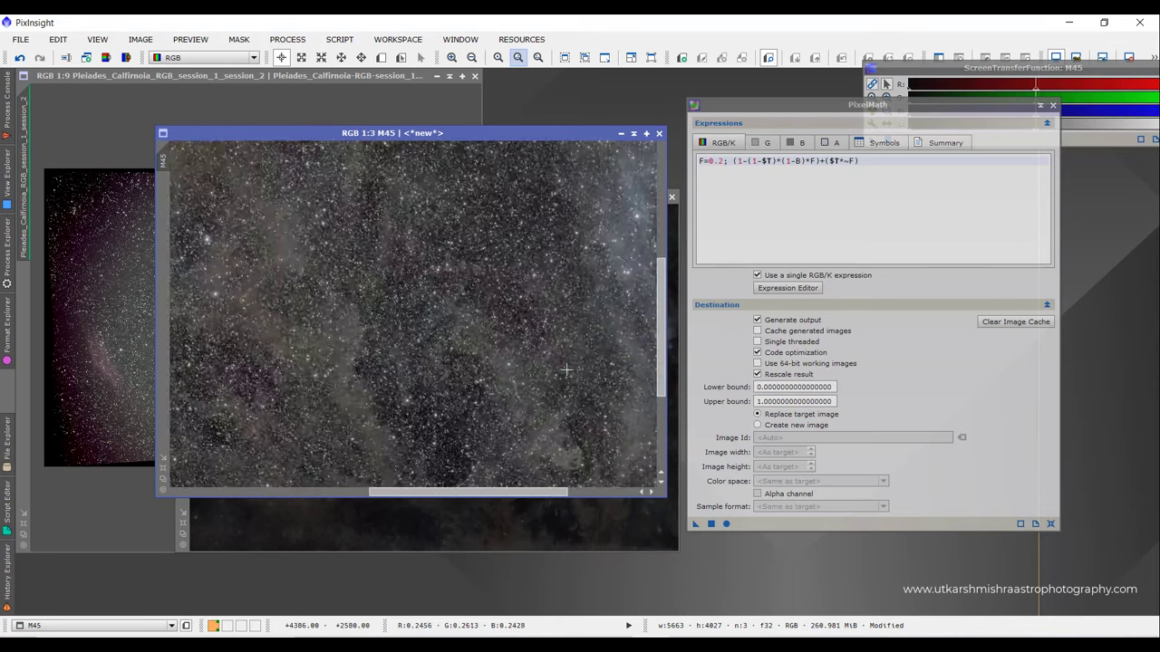
{"action": "scroll", "coordinate": [566, 369], "scroll_direction": "down", "scroll_amount": 2}
{"action": "scroll", "coordinate": [579, 303], "scroll_direction": "down", "scroll_amount": 2}
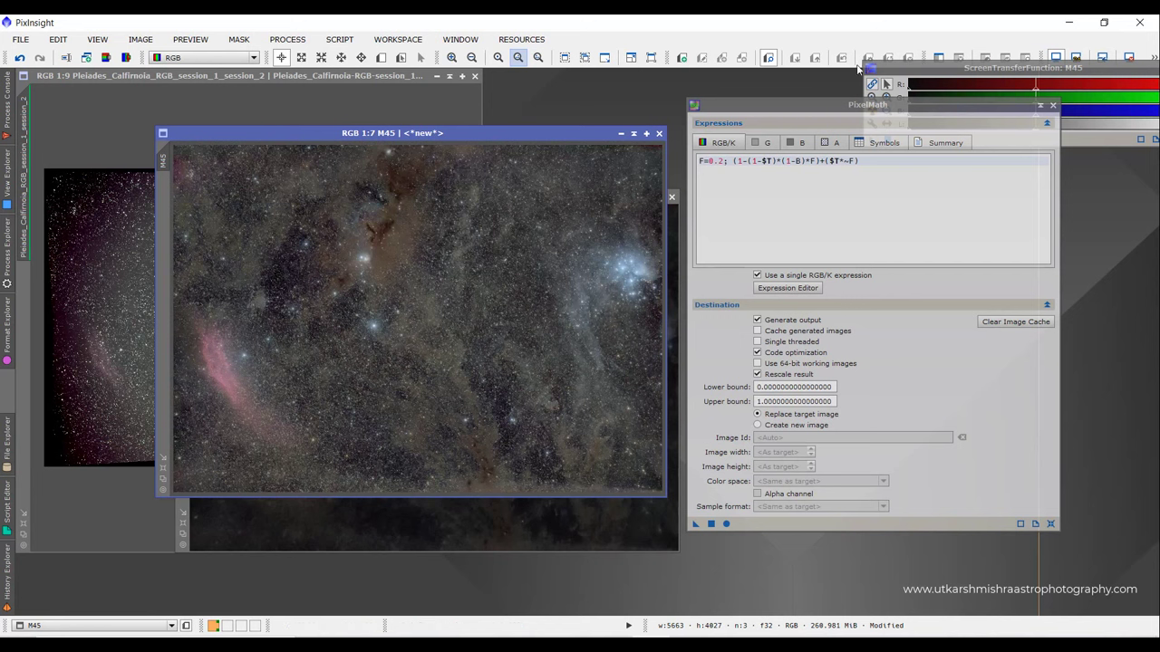
- Apply an automatic screen stretch to the blended M45 image with ScreenTransferFunction
{"action": "left_click", "coordinate": [884, 69]}
{"action": "left_click", "coordinate": [872, 110]}
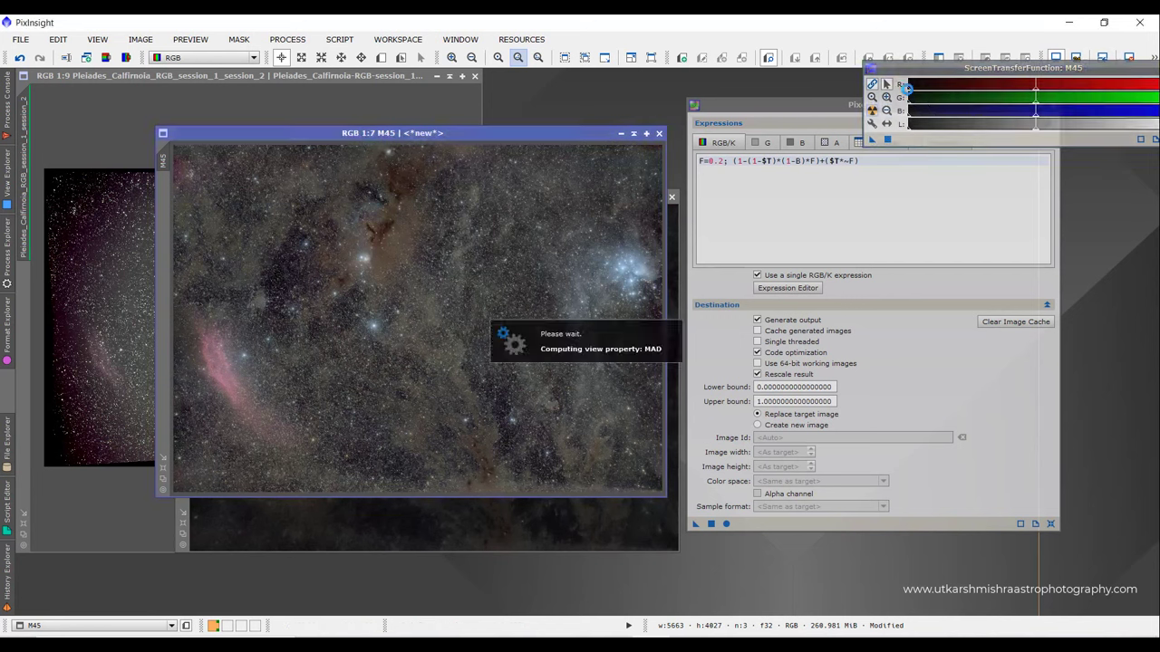
- Darken the M45 screen stretch in ScreenTransferFunction by raising the linked RGB shadows and midtones sliders
{"action": "left_click", "coordinate": [915, 94]}
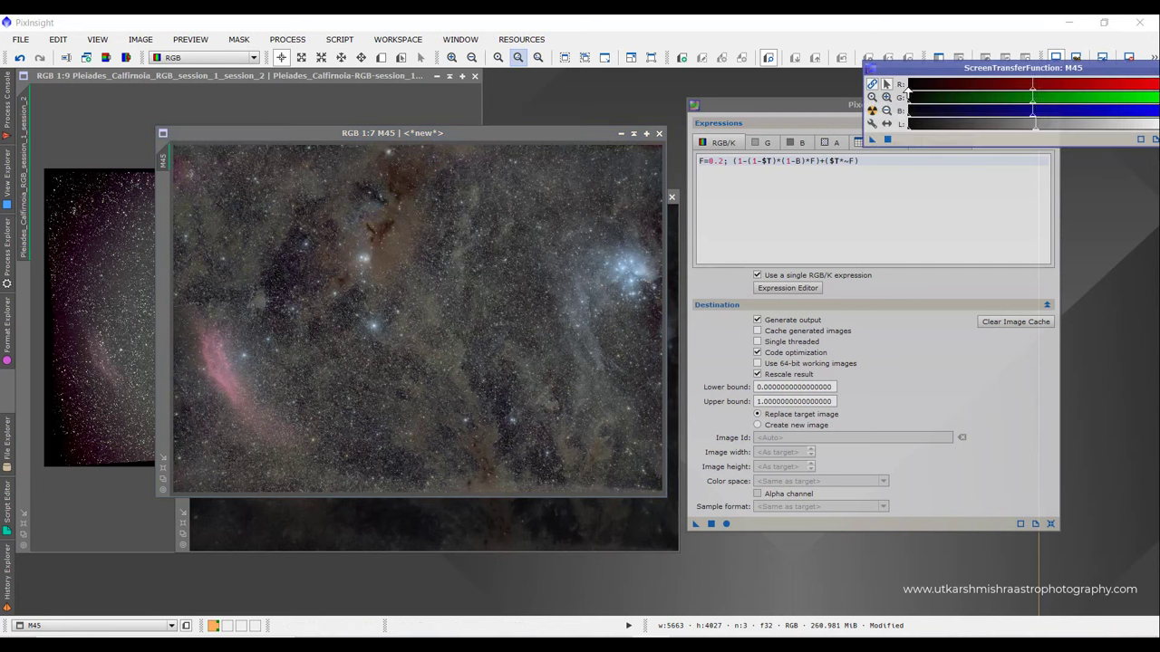
{"action": "left_click_drag", "start_coordinate": [906, 94], "coordinate": [936, 93]}
{"action": "mouse_move", "coordinate": [1046, 94]}
{"action": "left_mouse_down"}
{"action": "mouse_move", "coordinate": [1002, 95]}
{"action": "mouse_move", "coordinate": [1041, 93]}
{"action": "left_mouse_up"}
- Examine the star field and blue dust of the darkened M45 image at zooms between 1:1 and 1:7
{"action": "scroll", "coordinate": [569, 304], "scroll_direction": "up", "scroll_amount": 6}
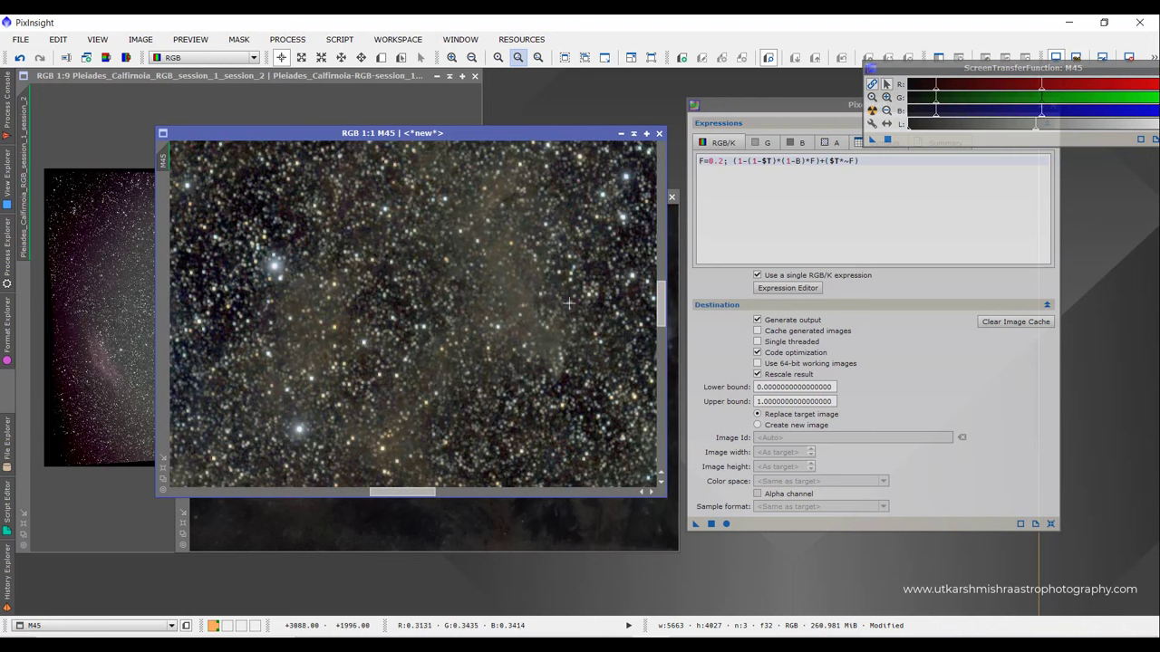
{"action": "left_click_drag", "start_coordinate": [416, 493], "coordinate": [576, 492]}
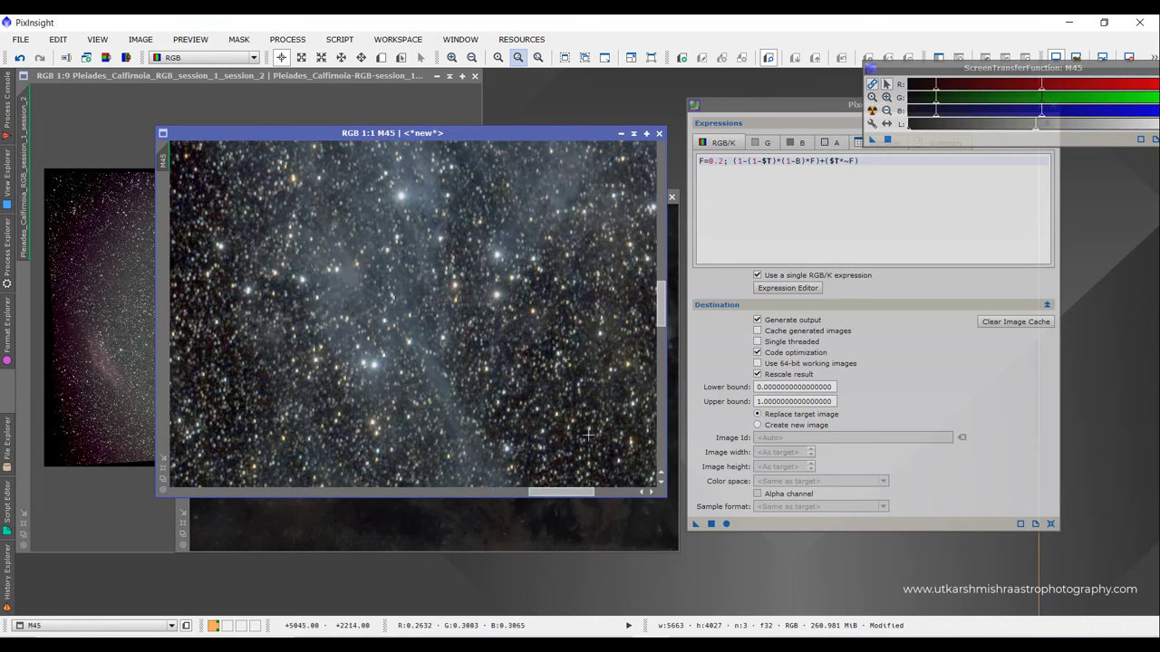
{"action": "scroll", "coordinate": [588, 435], "scroll_direction": "down", "scroll_amount": 2}
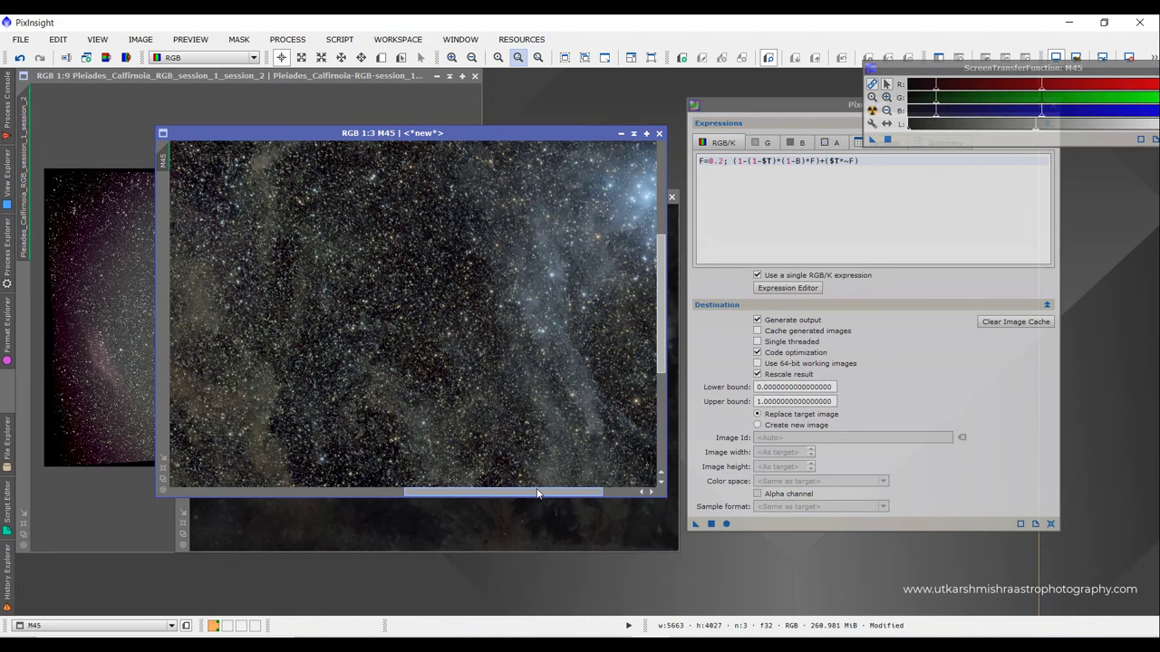
{"action": "left_click_drag", "start_coordinate": [537, 493], "coordinate": [574, 493]}
{"action": "scroll", "coordinate": [540, 351], "scroll_direction": "down", "scroll_amount": 3}
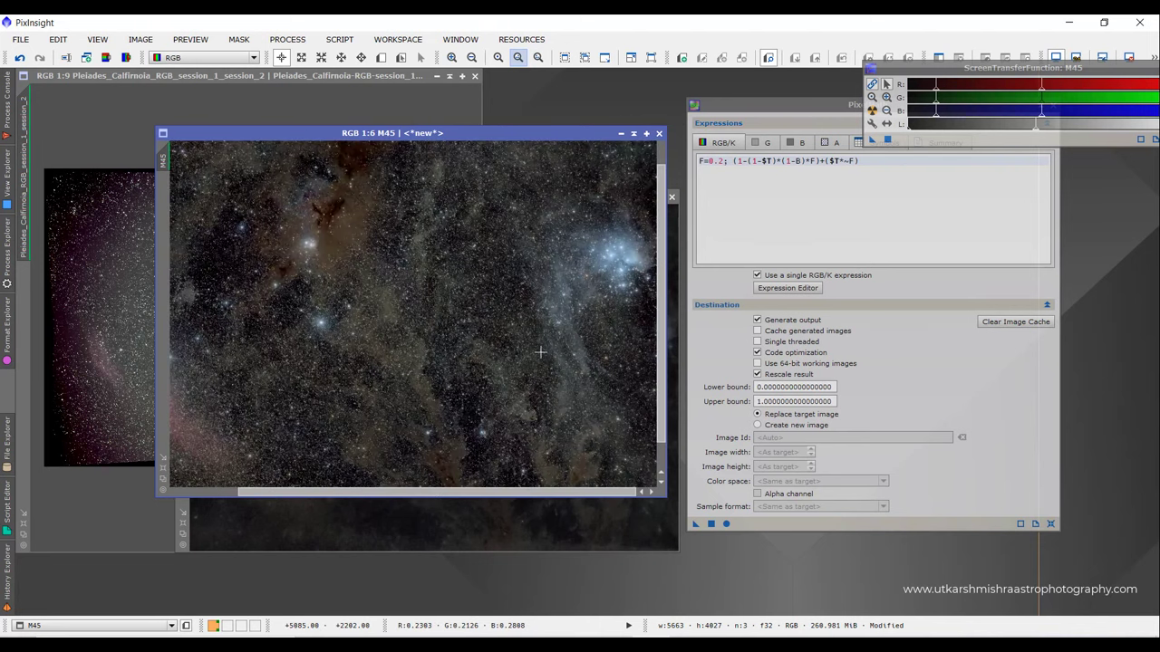
{"action": "scroll", "coordinate": [538, 350], "scroll_direction": "down", "scroll_amount": 1}
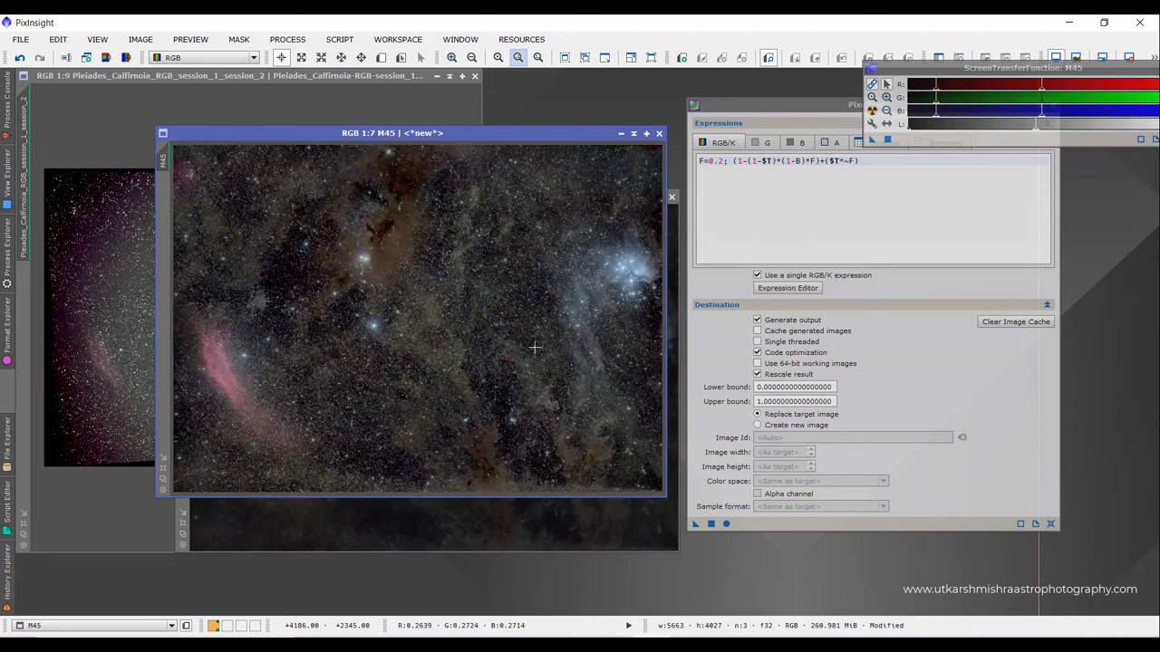
- Open MESSIER 45.jpg from the M45 project folder on the My Passport (F:) drive
{"action": "left_click", "coordinate": [25, 40]}
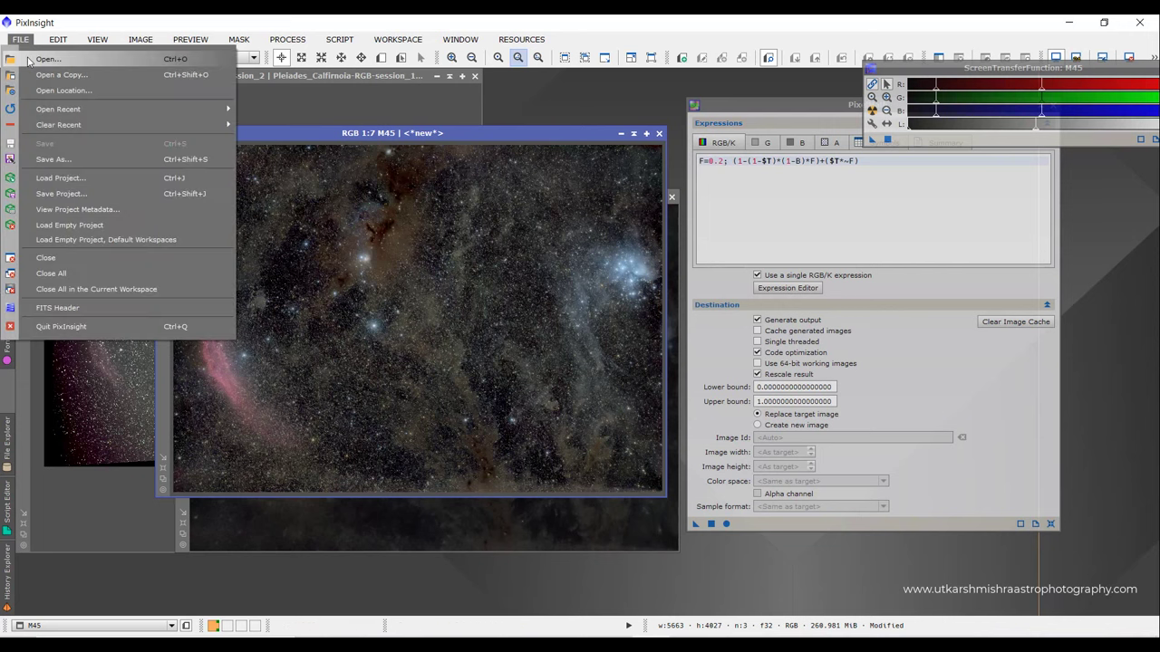
{"action": "left_click", "coordinate": [41, 47]}
{"action": "scroll", "coordinate": [391, 236], "scroll_direction": "down", "scroll_amount": 15}
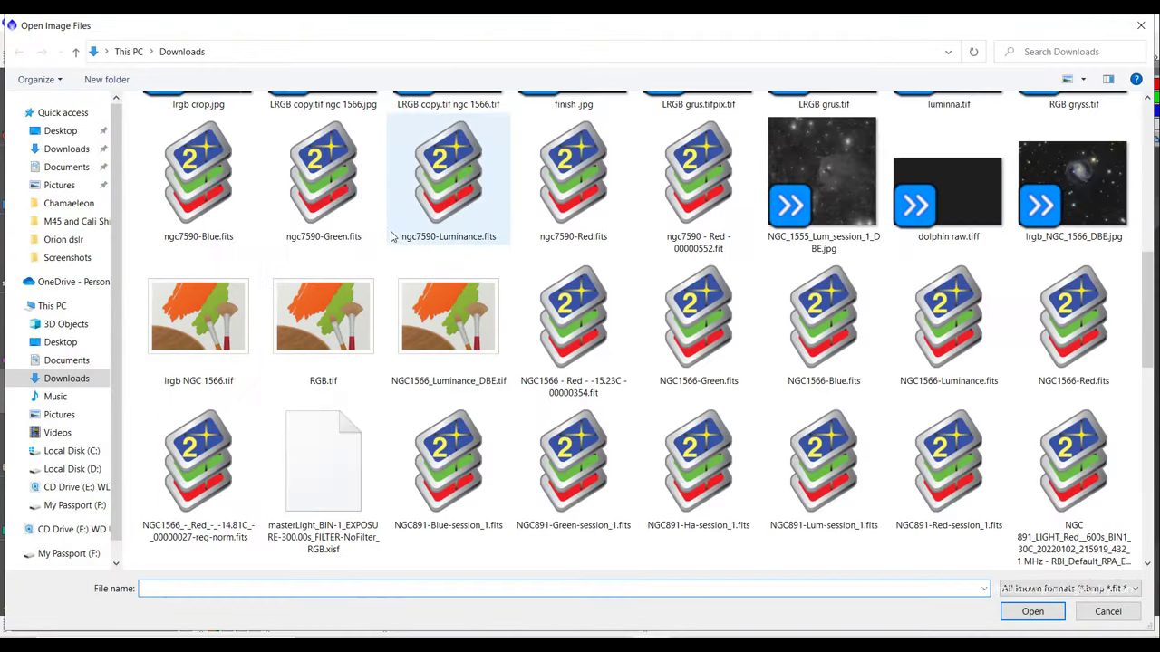
{"action": "scroll", "coordinate": [480, 270], "scroll_direction": "down", "scroll_amount": 3}
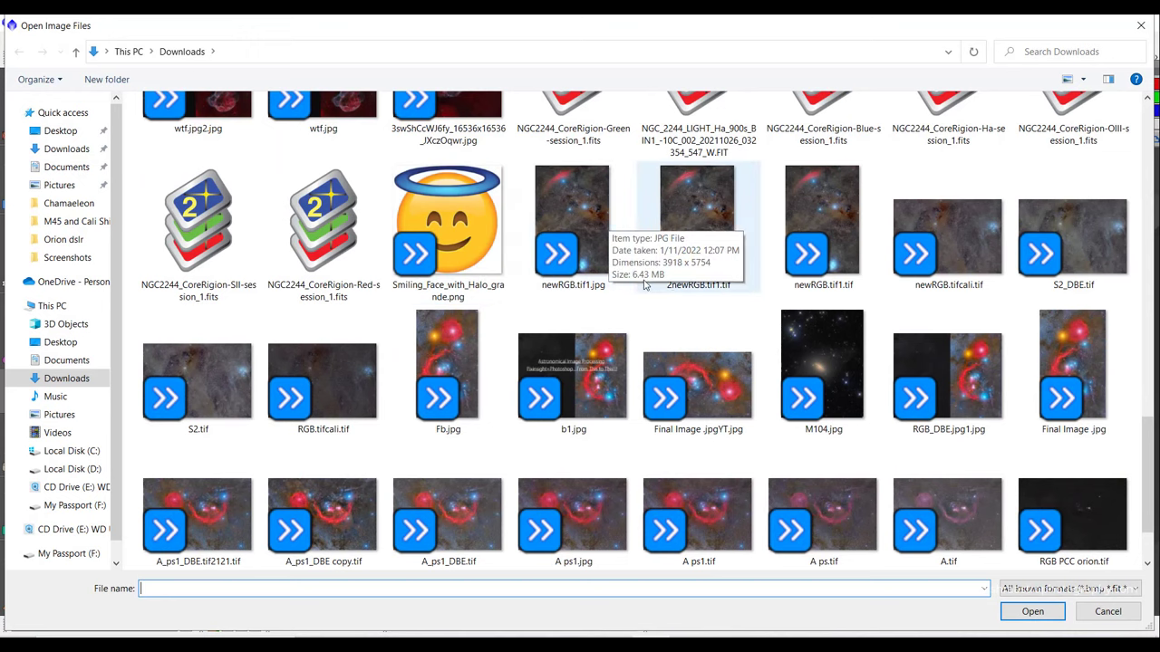
{"action": "scroll", "coordinate": [644, 284], "scroll_direction": "up", "scroll_amount": 4}
{"action": "scroll", "coordinate": [644, 285], "scroll_direction": "down", "scroll_amount": 10}
{"action": "scroll", "coordinate": [634, 263], "scroll_direction": "up", "scroll_amount": 10}
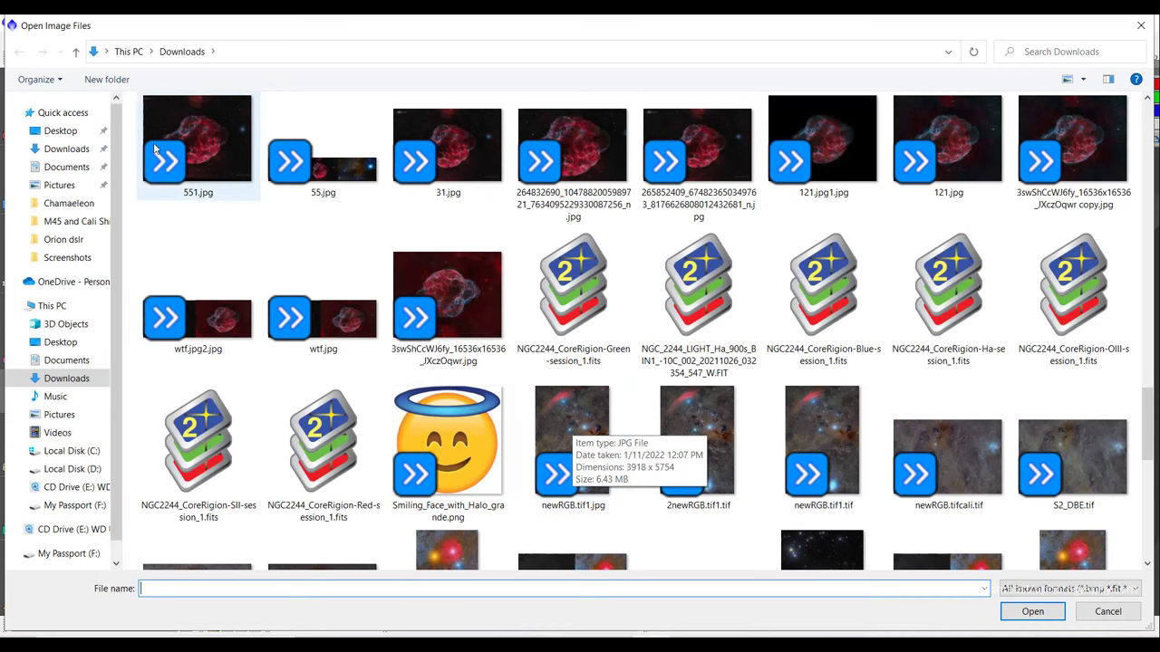
{"action": "left_click", "coordinate": [77, 221]}
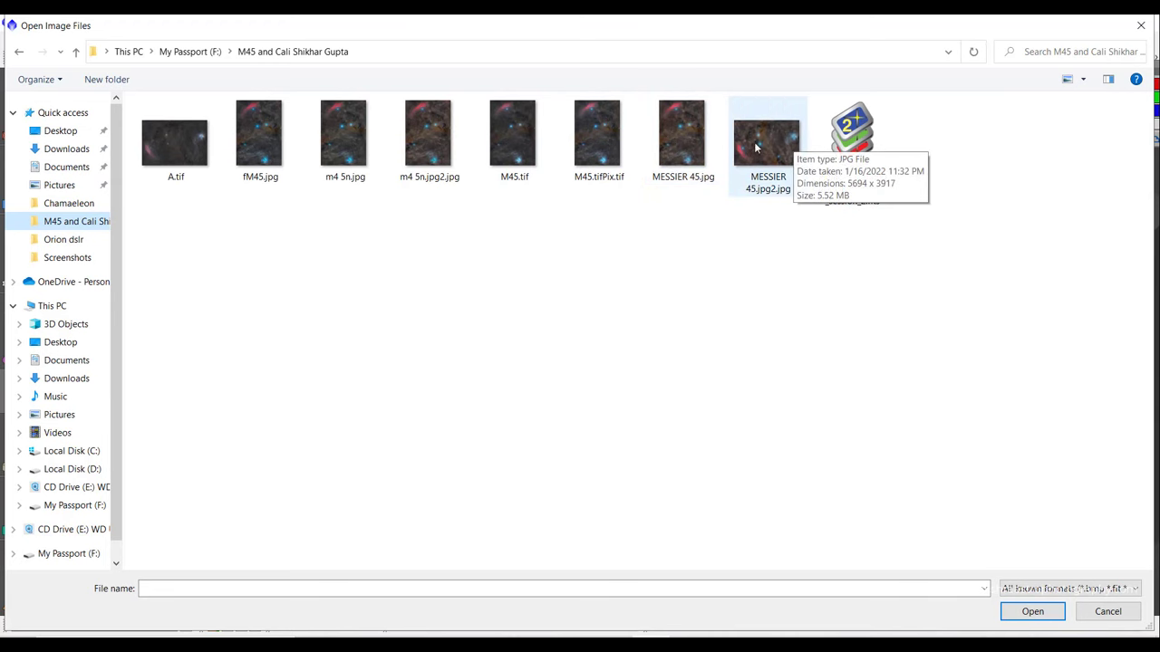
{"action": "double_click", "coordinate": [686, 142]}
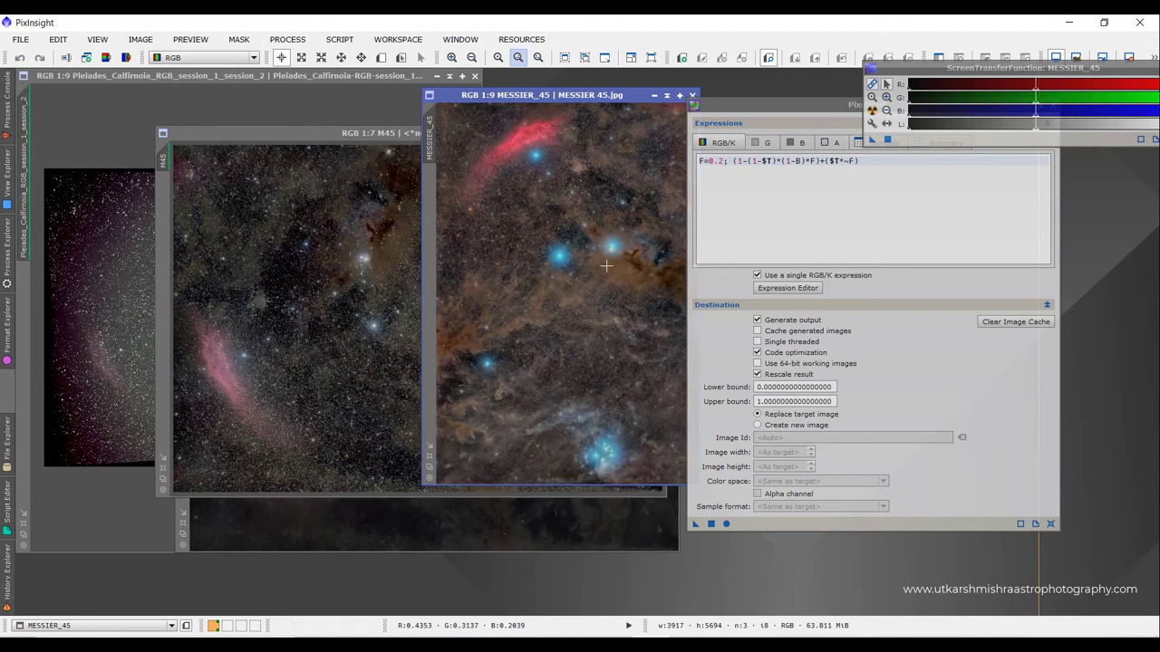
- Place the MESSIER 45 image over M45 and examine its dust and the Pleiades at zooms between 1:9 and 1:4
{"action": "left_click_drag", "start_coordinate": [570, 97], "coordinate": [383, 102]}
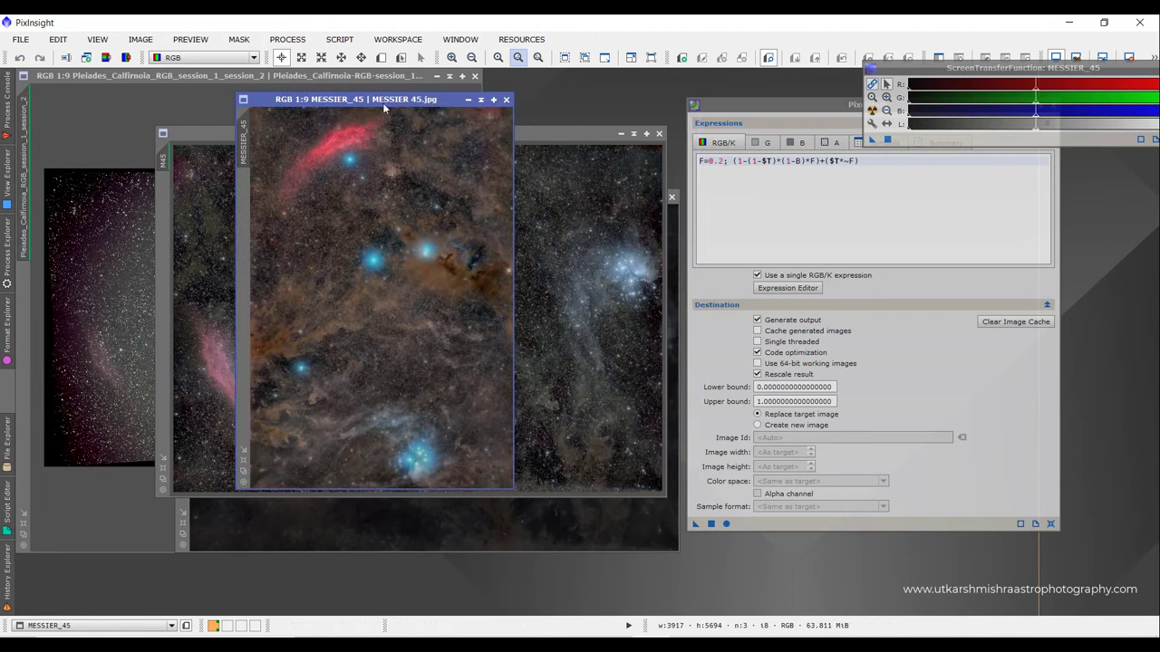
{"action": "scroll", "coordinate": [420, 272], "scroll_direction": "up", "scroll_amount": 3}
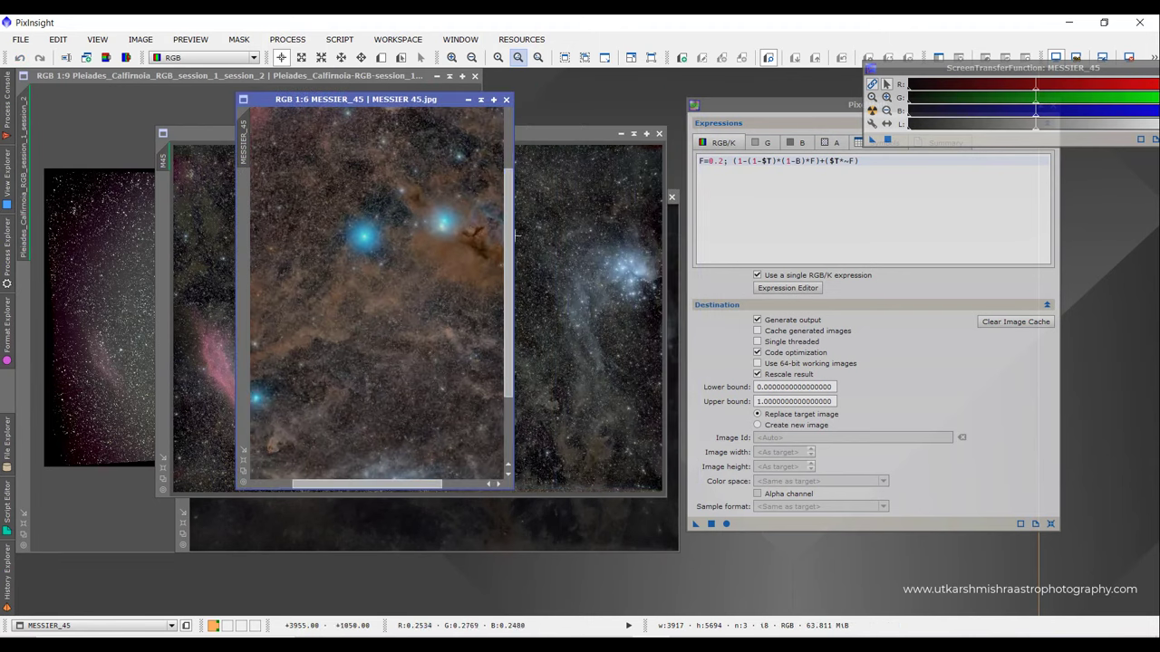
{"action": "left_click_drag", "start_coordinate": [508, 283], "coordinate": [508, 362]}
{"action": "scroll", "coordinate": [475, 404], "scroll_direction": "up", "scroll_amount": 2}
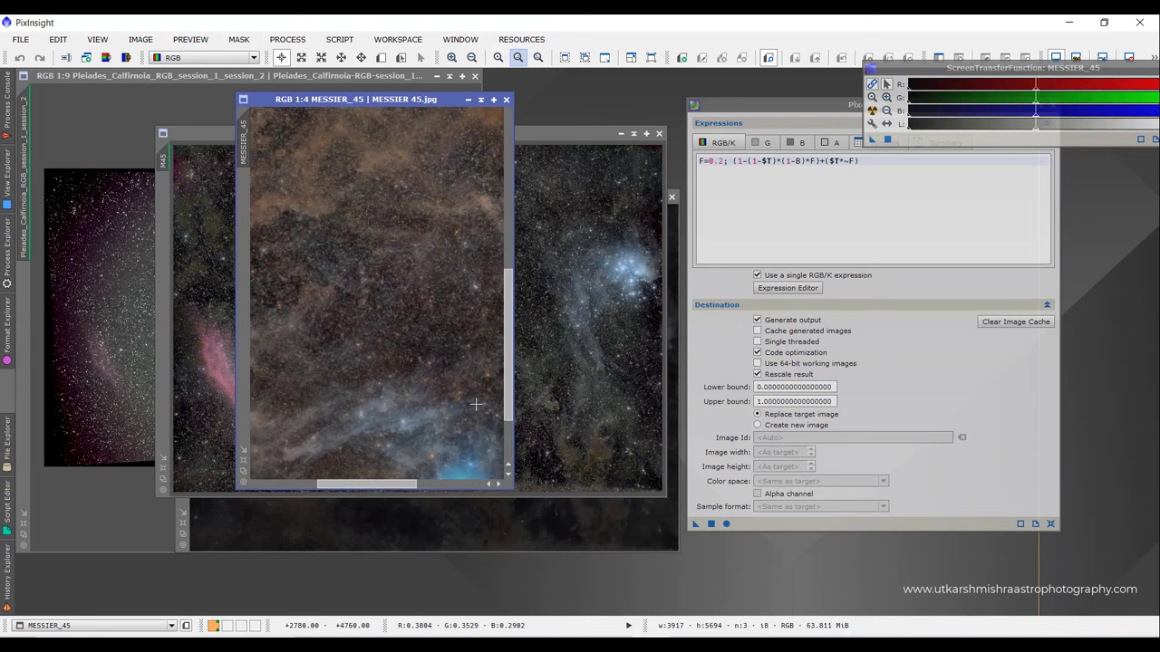
{"action": "left_click_drag", "start_coordinate": [507, 303], "coordinate": [507, 343]}
{"action": "scroll", "coordinate": [448, 310], "scroll_direction": "down", "scroll_amount": 1}
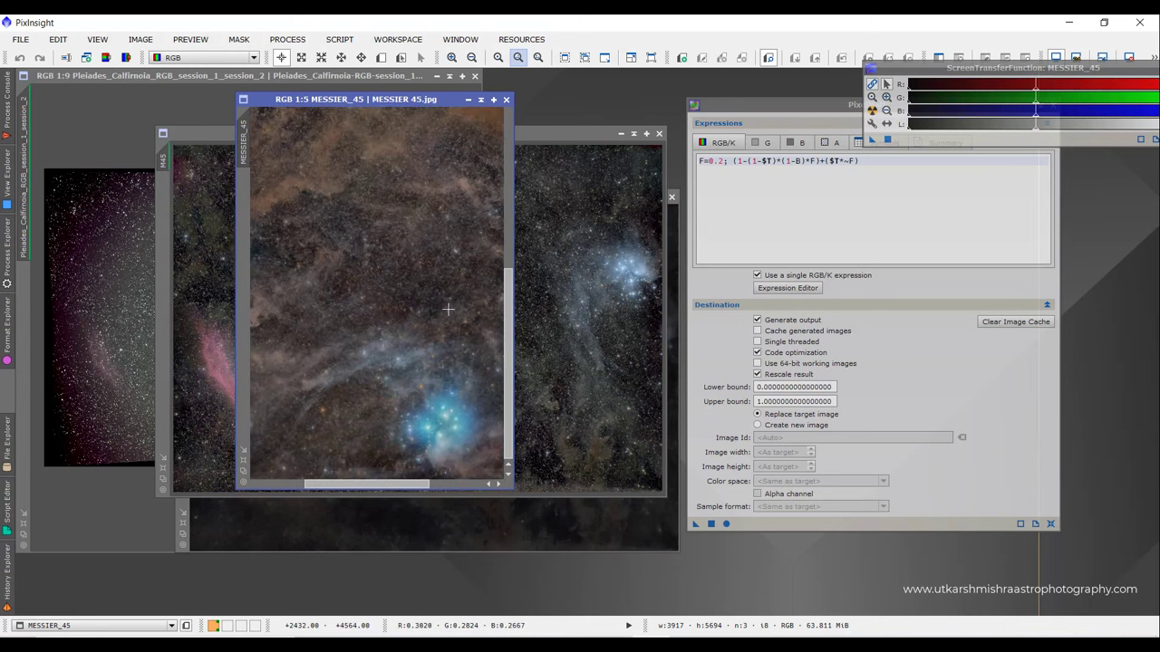
{"action": "scroll", "coordinate": [447, 310], "scroll_direction": "down", "scroll_amount": 4}
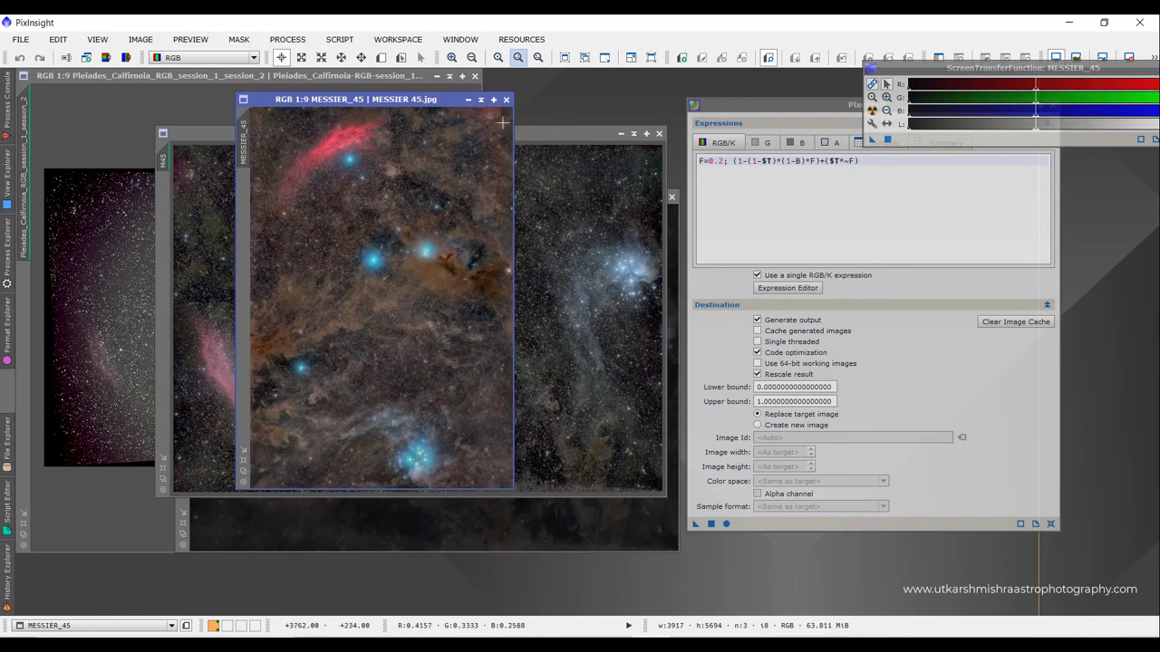
- Minimize the MESSIER 45 image, move its icon off the M45 view, and undo and redo the last operation
{"action": "left_click", "coordinate": [468, 101]}
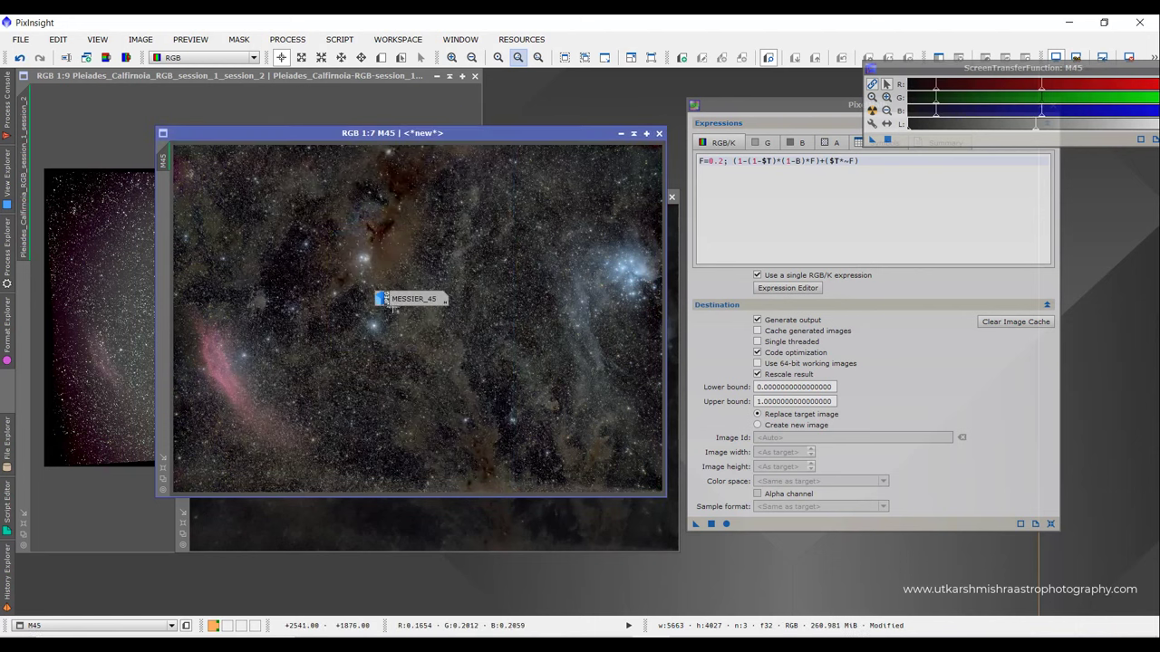
{"action": "left_click_drag", "start_coordinate": [391, 304], "coordinate": [577, 100]}
{"action": "key", "text": "ctrl+z"}
{"action": "key", "text": "ctrl+y"}
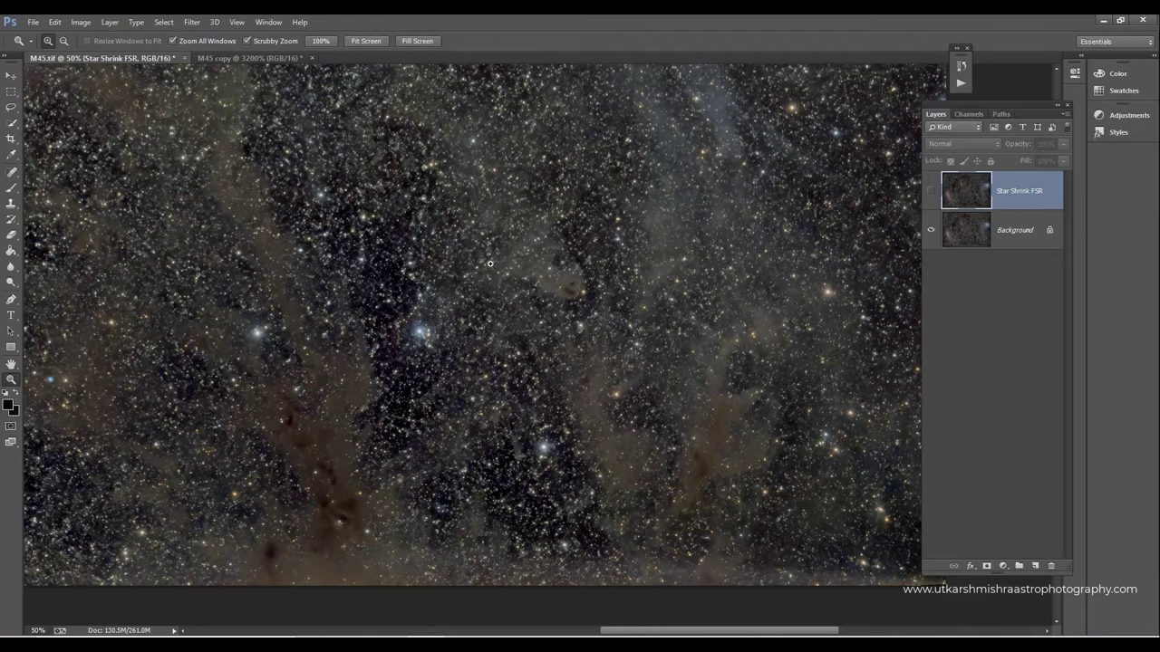
- Switch to Photoshop and examine M45.tif's upper-left and central star fields at 33.3% to 50%, returning to the full view
{"action": "left_click_drag", "start_coordinate": [490, 264], "coordinate": [418, 244]}
{"action": "right_click", "coordinate": [418, 244]}
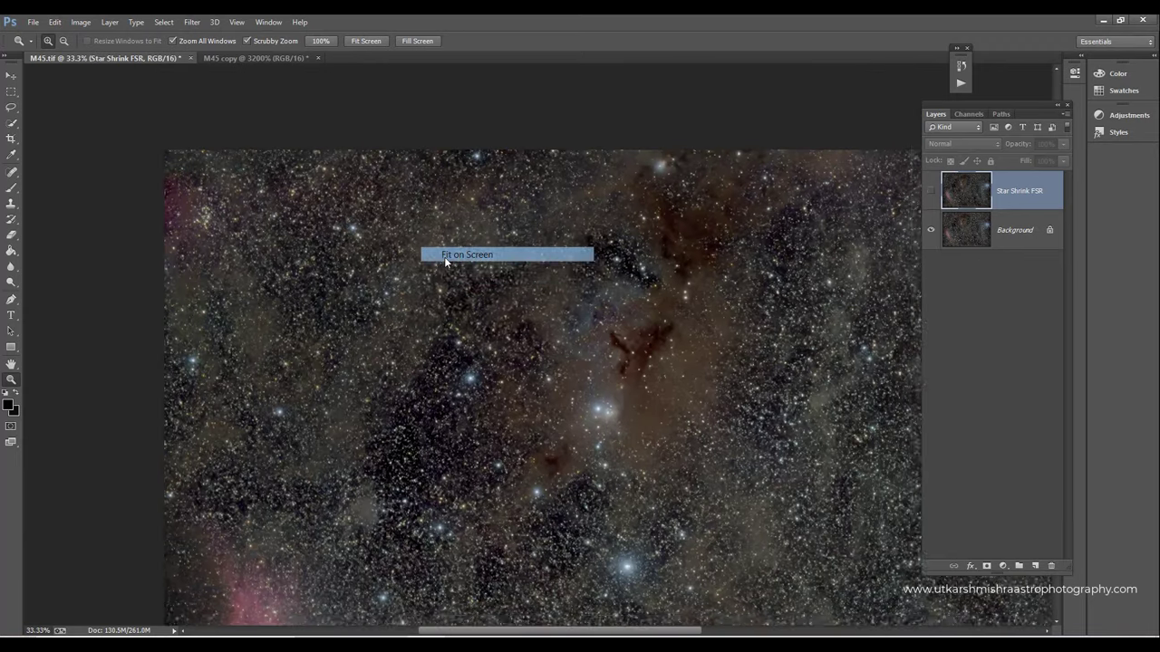
{"action": "left_click", "coordinate": [444, 254]}
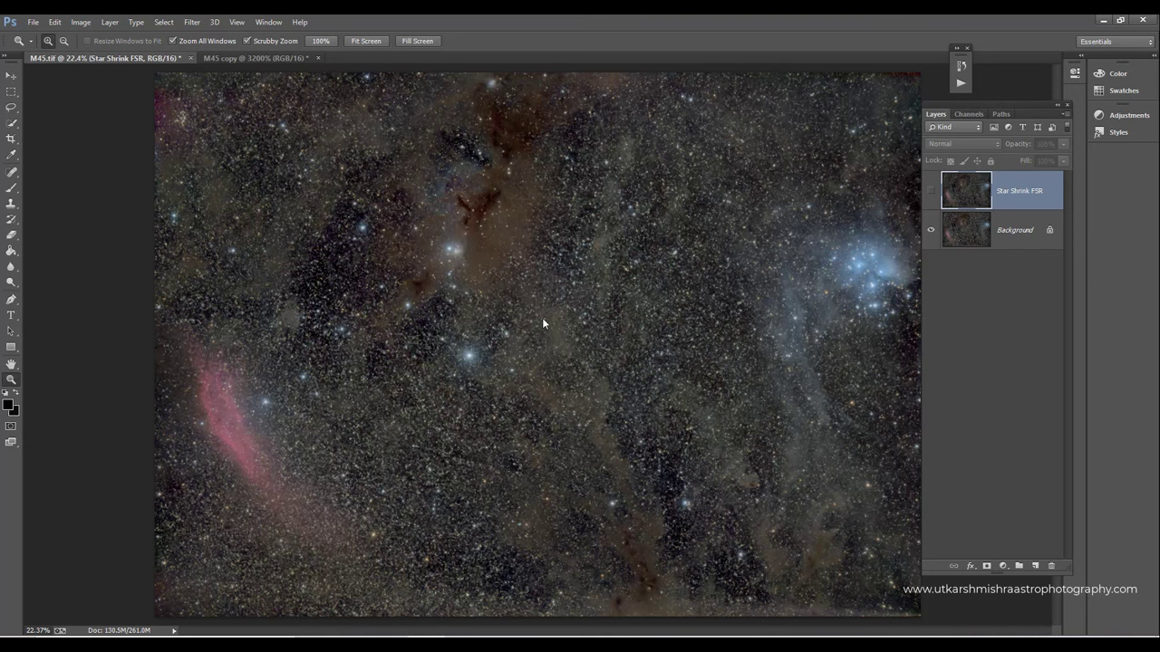
{"action": "left_click", "coordinate": [546, 249]}
{"action": "right_click", "coordinate": [546, 249]}
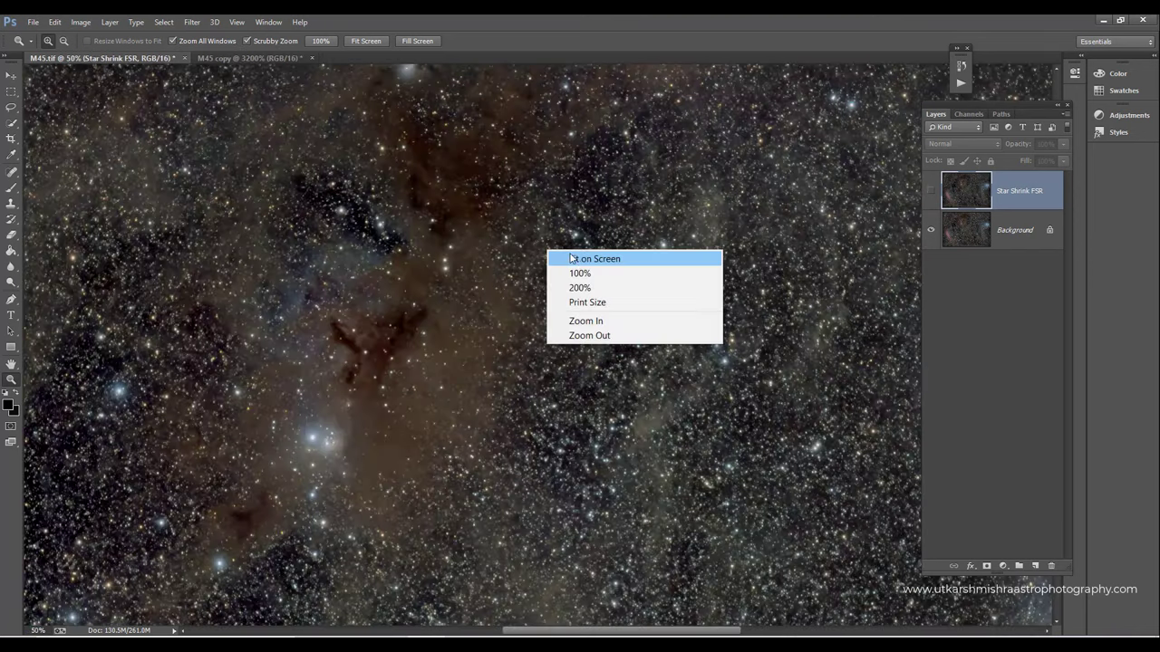
{"action": "left_click", "coordinate": [578, 259]}
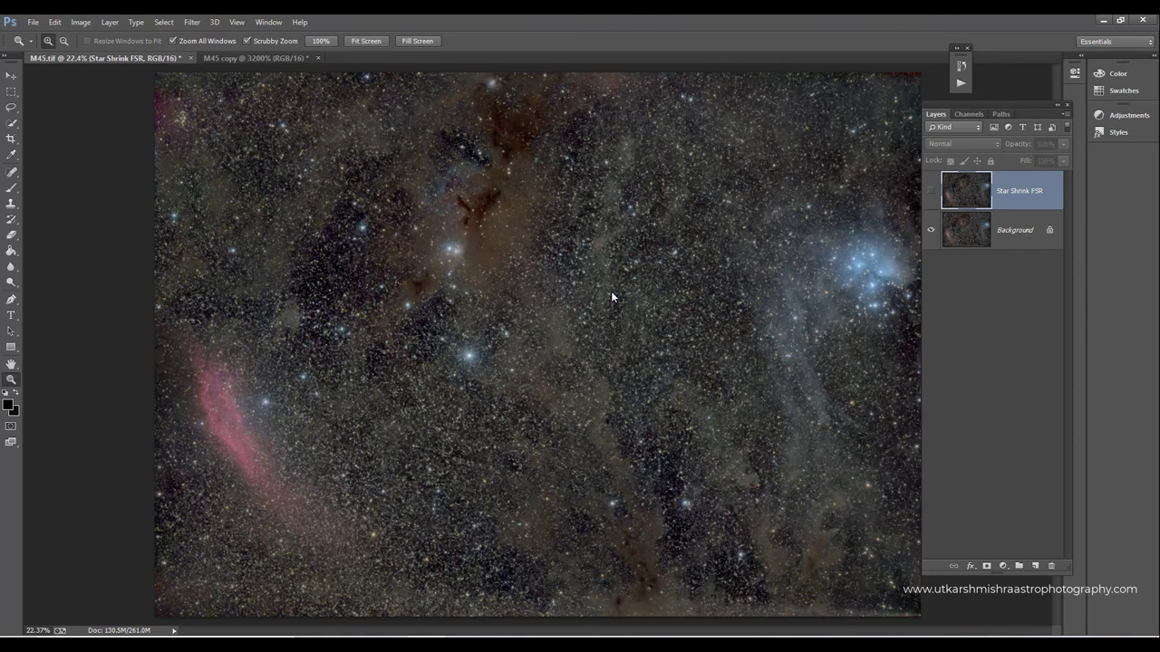
{"action": "left_click", "coordinate": [610, 291]}
{"action": "right_click", "coordinate": [617, 291]}
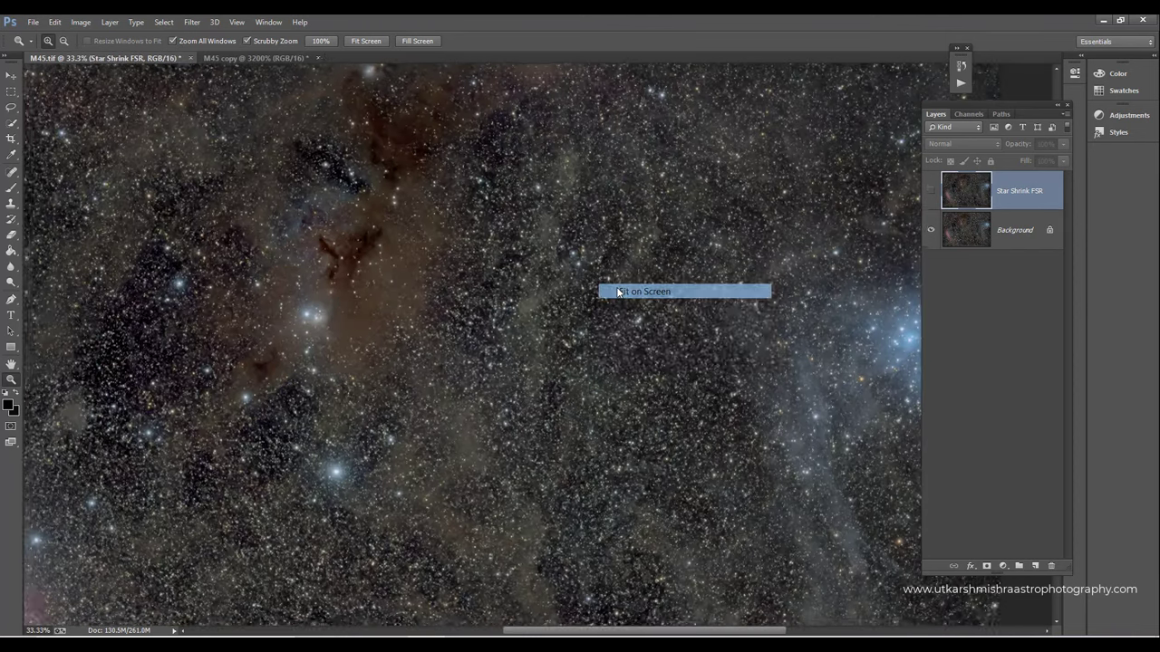
{"action": "left_click", "coordinate": [617, 292]}
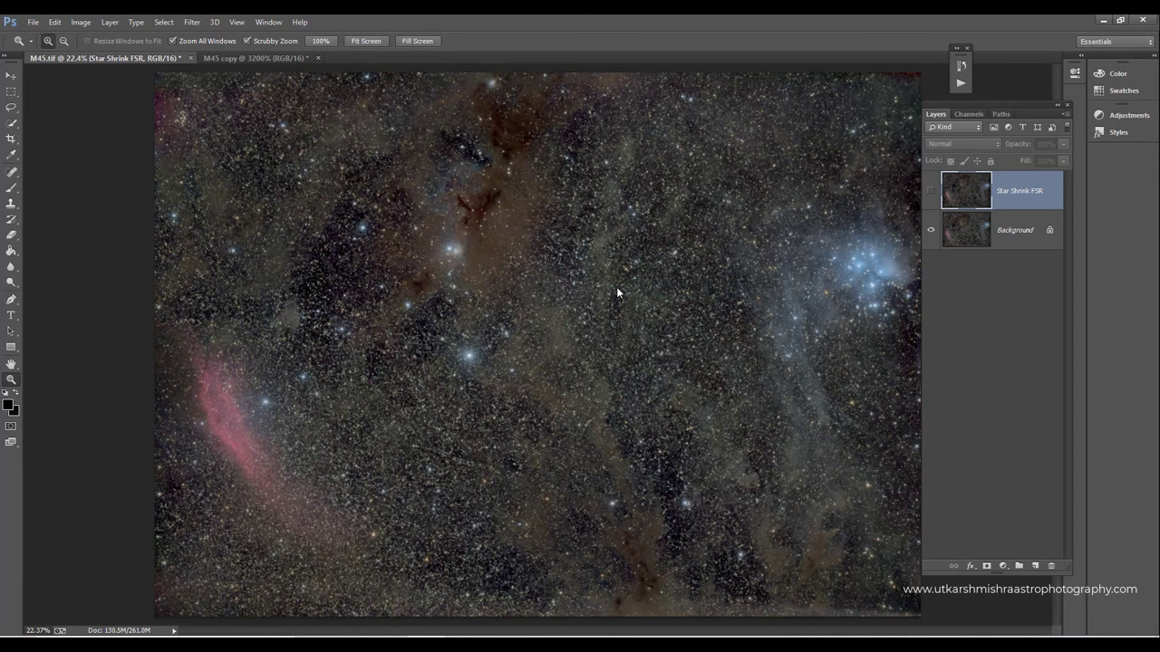
- Examine the Pleiades and the blue dust below it in M45.tif at 33.3%, and fit the image on screen
{"action": "left_click_drag", "start_coordinate": [616, 286], "coordinate": [722, 287]}
{"action": "scroll", "coordinate": [722, 287], "scroll_direction": "down", "scroll_amount": 2}
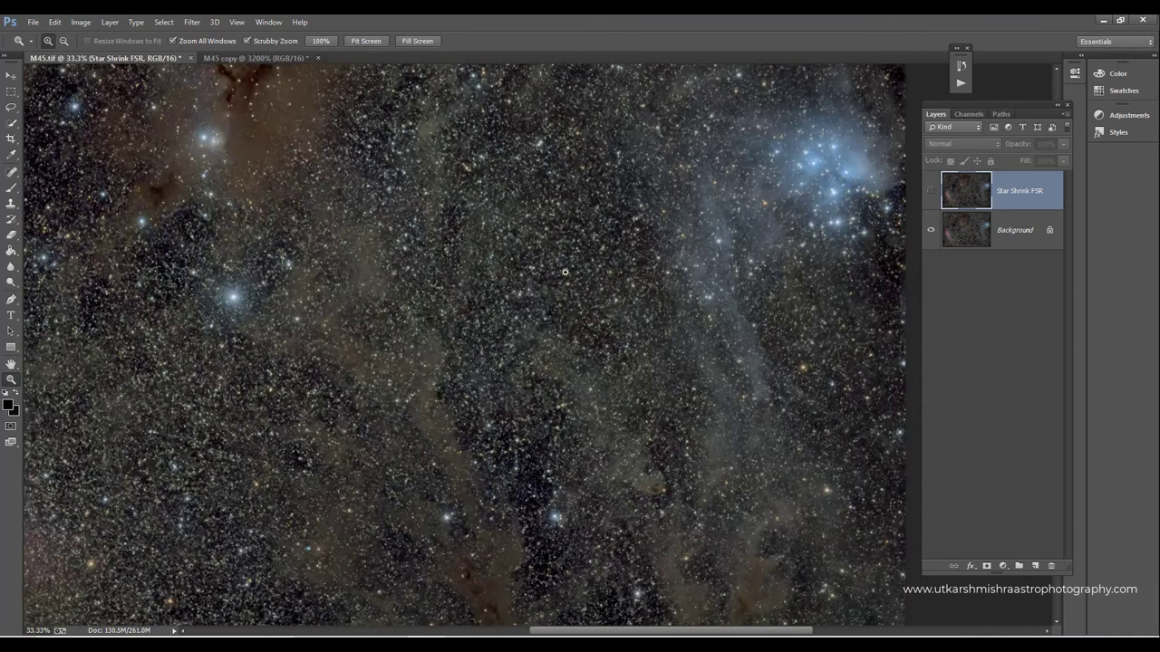
{"action": "scroll", "coordinate": [565, 272], "scroll_direction": "right", "scroll_amount": 3}
{"action": "scroll", "coordinate": [526, 272], "scroll_direction": "down", "scroll_amount": 2}
{"action": "right_click", "coordinate": [312, 251]}
{"action": "left_click", "coordinate": [344, 258]}
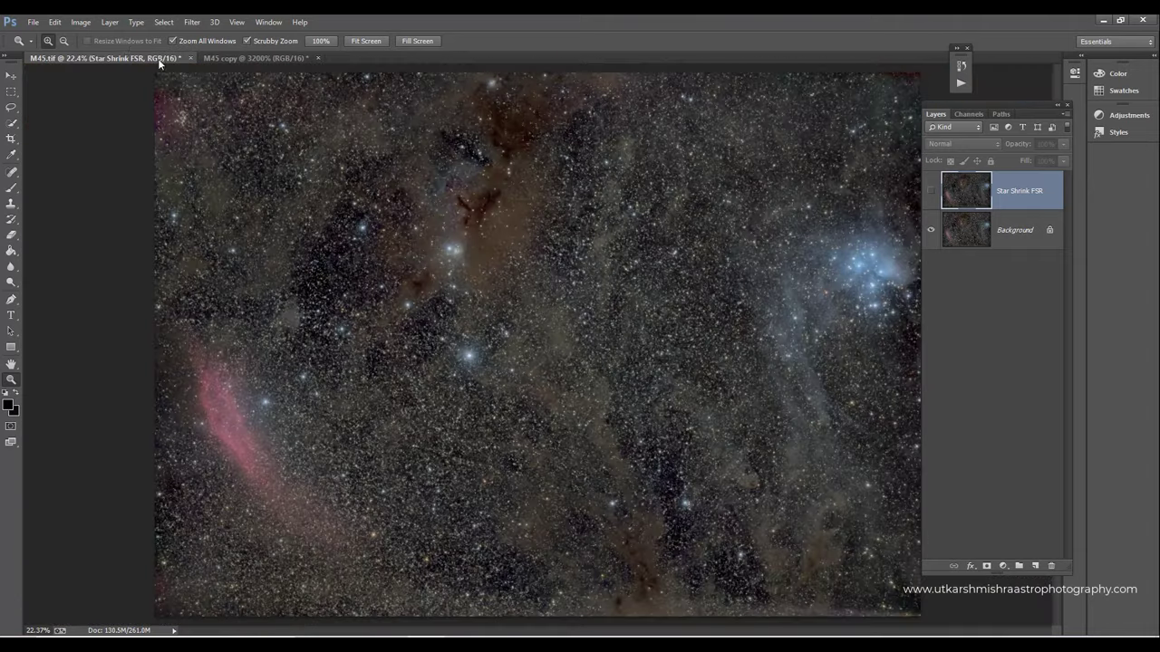
- Examine the dark brown nebula and surrounding stars in M45.tif at 25% to 50%, and fit the image on screen
{"action": "left_click", "coordinate": [80, 22]}
{"action": "left_click", "coordinate": [576, 234]}
{"action": "left_click", "coordinate": [416, 269]}
{"action": "right_click", "coordinate": [472, 282]}
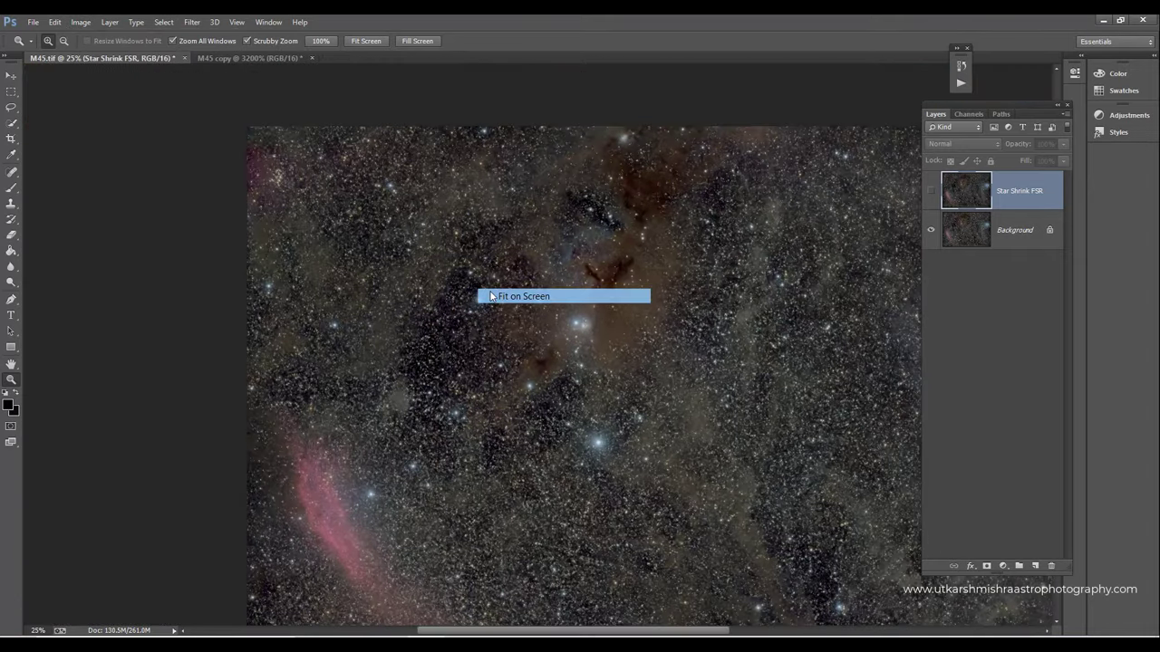
{"action": "left_click", "coordinate": [494, 296]}
{"action": "left_click", "coordinate": [572, 333]}
{"action": "scroll", "coordinate": [572, 334], "scroll_direction": "up", "scroll_amount": 1}
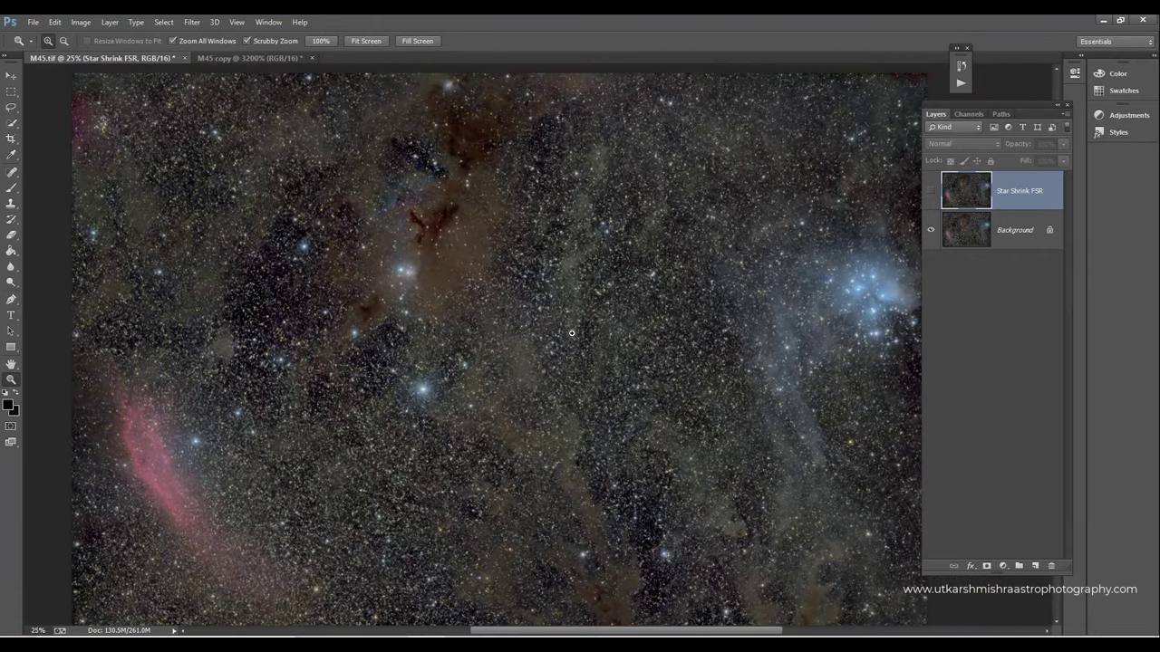
{"action": "left_click", "coordinate": [489, 222]}
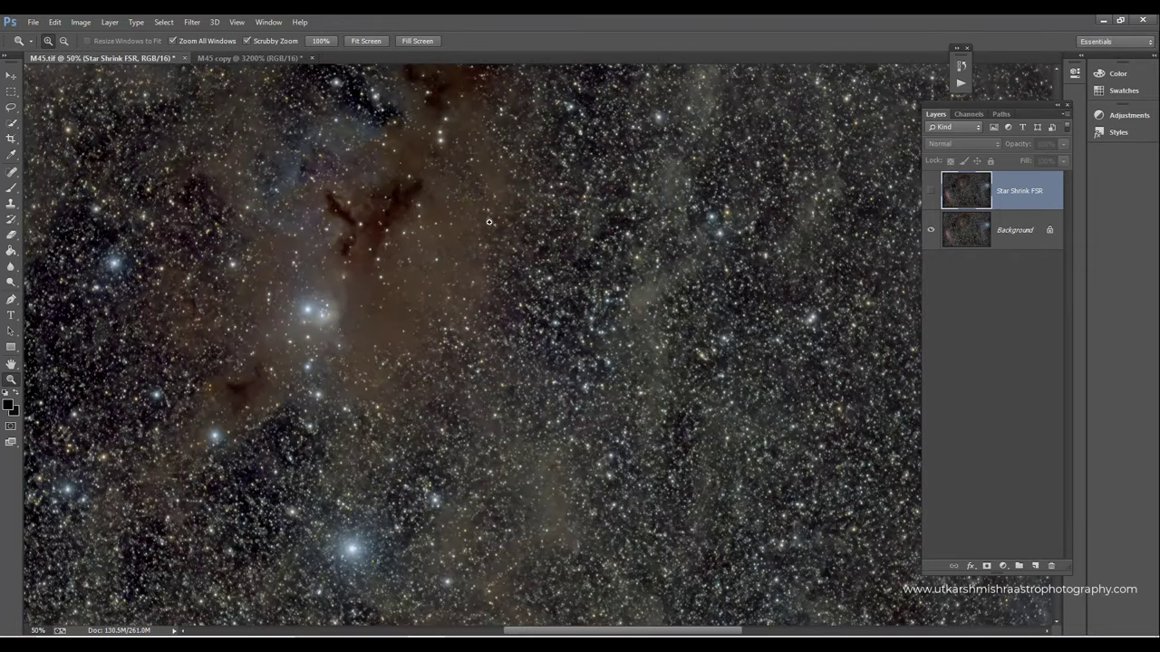
{"action": "right_click", "coordinate": [474, 207]}
{"action": "left_click", "coordinate": [503, 228]}
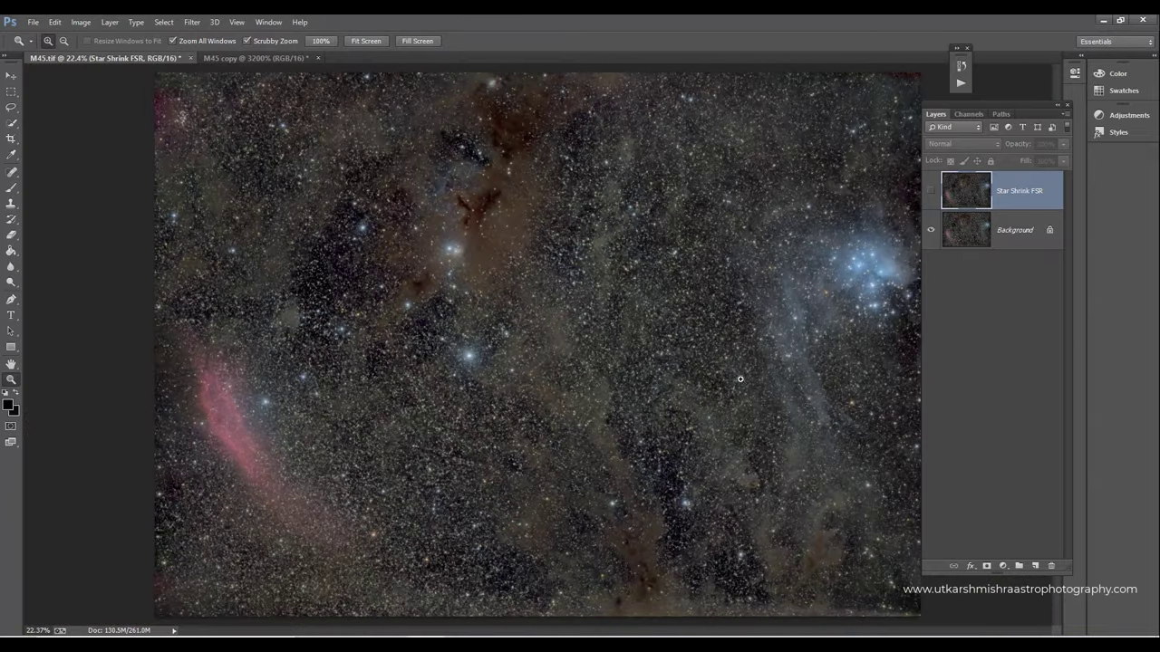
- Examine the lower-right corner of M45.tif at 33.3%, and fit the image on screen
{"action": "scroll", "coordinate": [743, 380], "scroll_direction": "right", "scroll_amount": 5}
{"action": "scroll", "coordinate": [706, 371], "scroll_direction": "down", "scroll_amount": 3}
{"action": "left_click", "coordinate": [655, 390]}
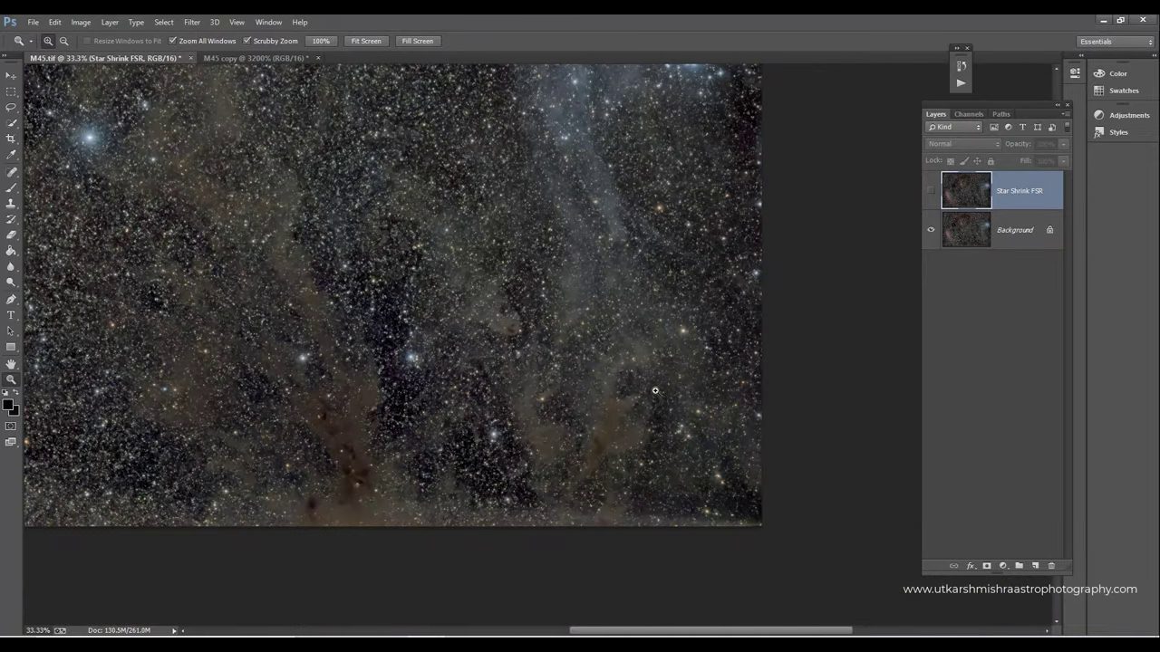
{"action": "scroll", "coordinate": [654, 390], "scroll_direction": "down", "scroll_amount": 1}
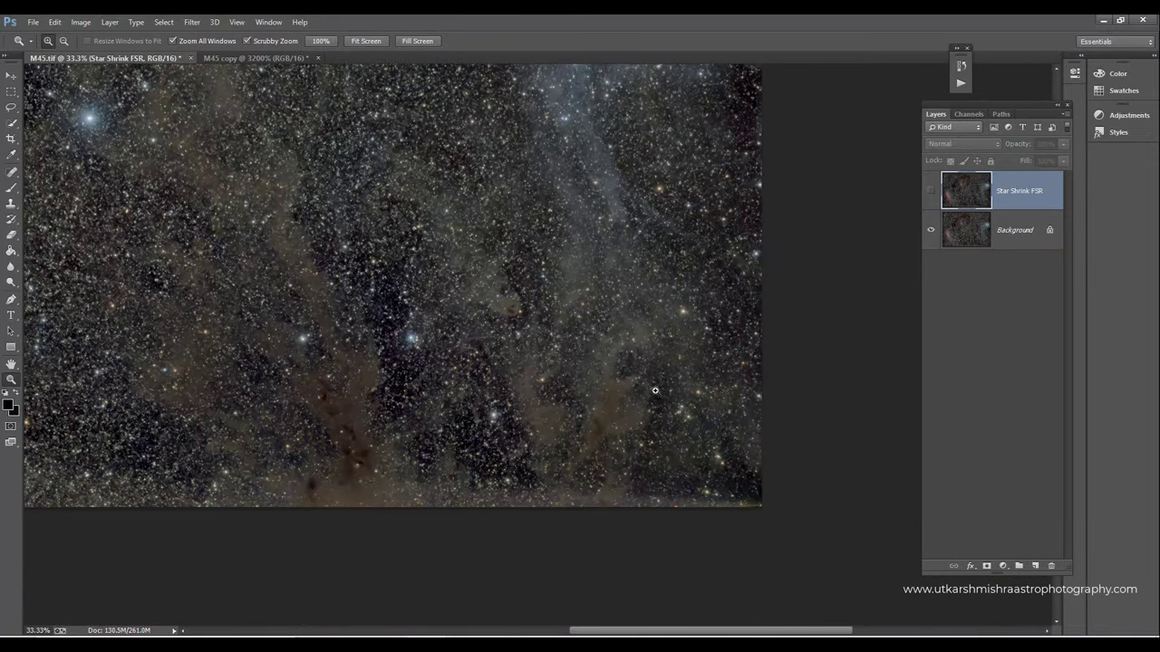
{"action": "right_click", "coordinate": [545, 245]}
{"action": "left_click", "coordinate": [565, 253]}
{"action": "scroll", "coordinate": [544, 362], "scroll_direction": "up", "scroll_amount": 2}
{"action": "right_click", "coordinate": [539, 277]}
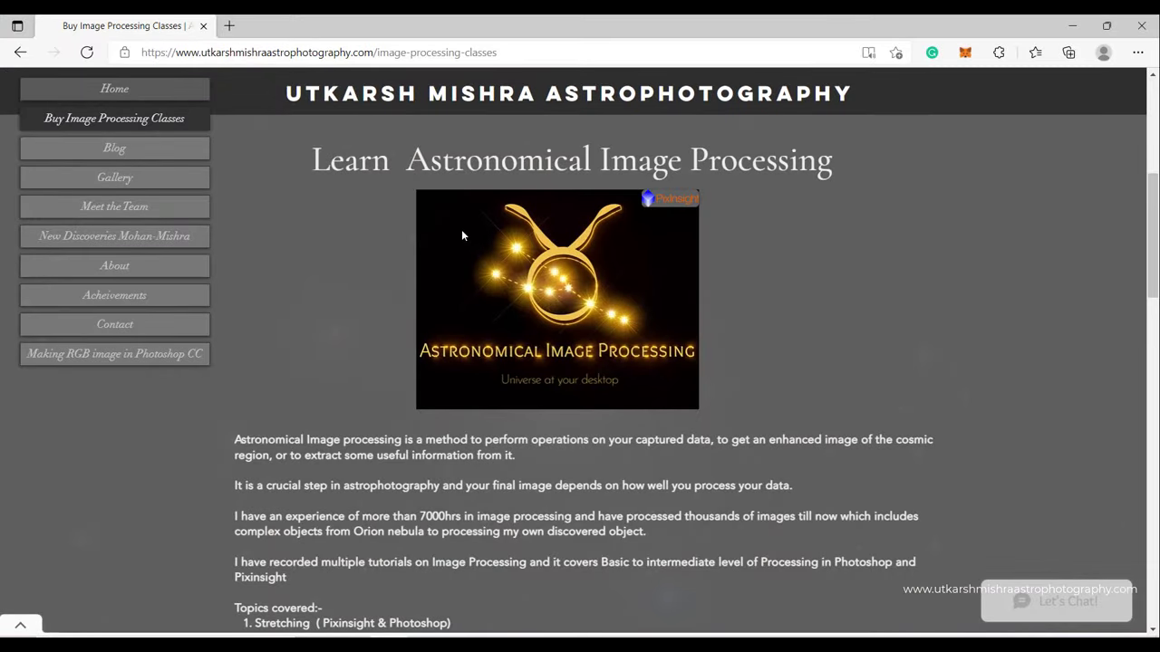
- Switch to the web browser and view the introduction of the astronomical image processing classes page
{"action": "scroll", "coordinate": [461, 234], "scroll_direction": "down", "scroll_amount": 1}
{"action": "scroll", "coordinate": [461, 235], "scroll_direction": "up", "scroll_amount": 2}
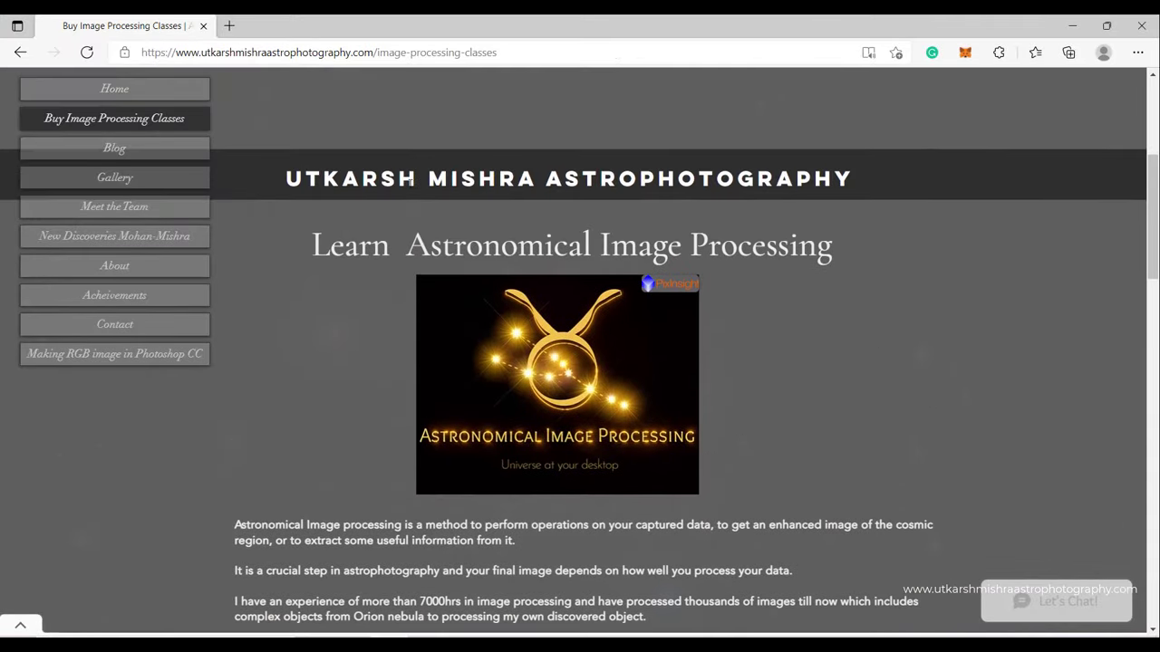
- Read through the astronomical image processing classes page, from its introduction to the list of topics covered and the package offer
{"action": "scroll", "coordinate": [409, 181], "scroll_direction": "down", "scroll_amount": 2}
{"action": "scroll", "coordinate": [409, 183], "scroll_direction": "up", "scroll_amount": 1}
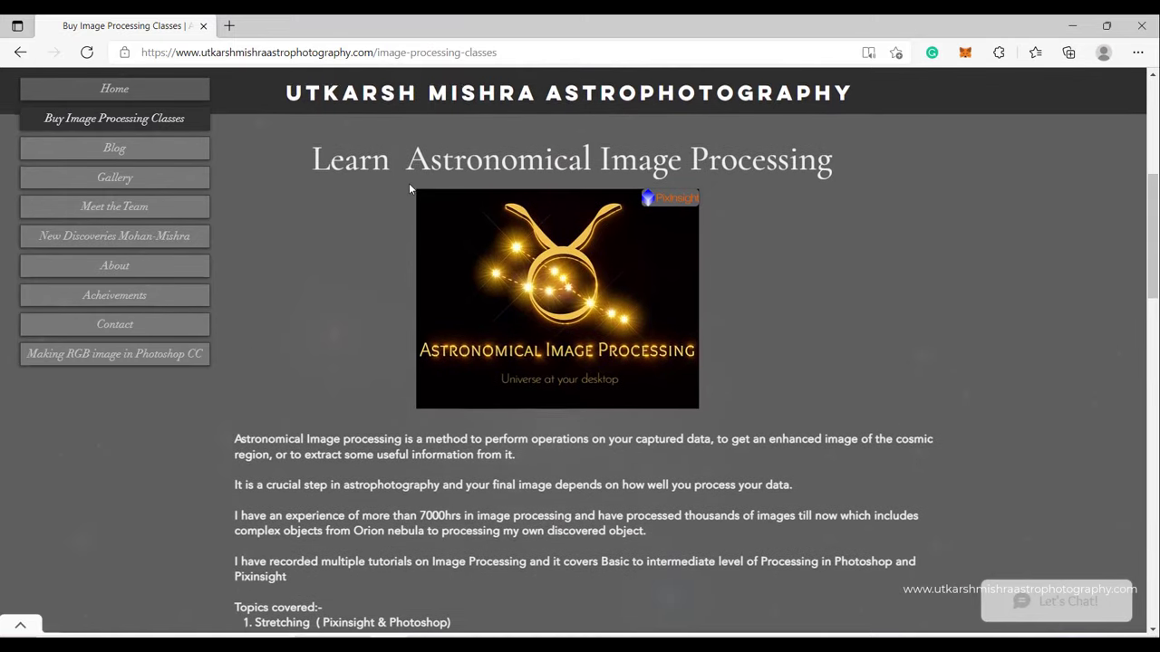
{"action": "scroll", "coordinate": [409, 183], "scroll_direction": "down", "scroll_amount": 1}
{"action": "scroll", "coordinate": [409, 183], "scroll_direction": "up", "scroll_amount": 1}
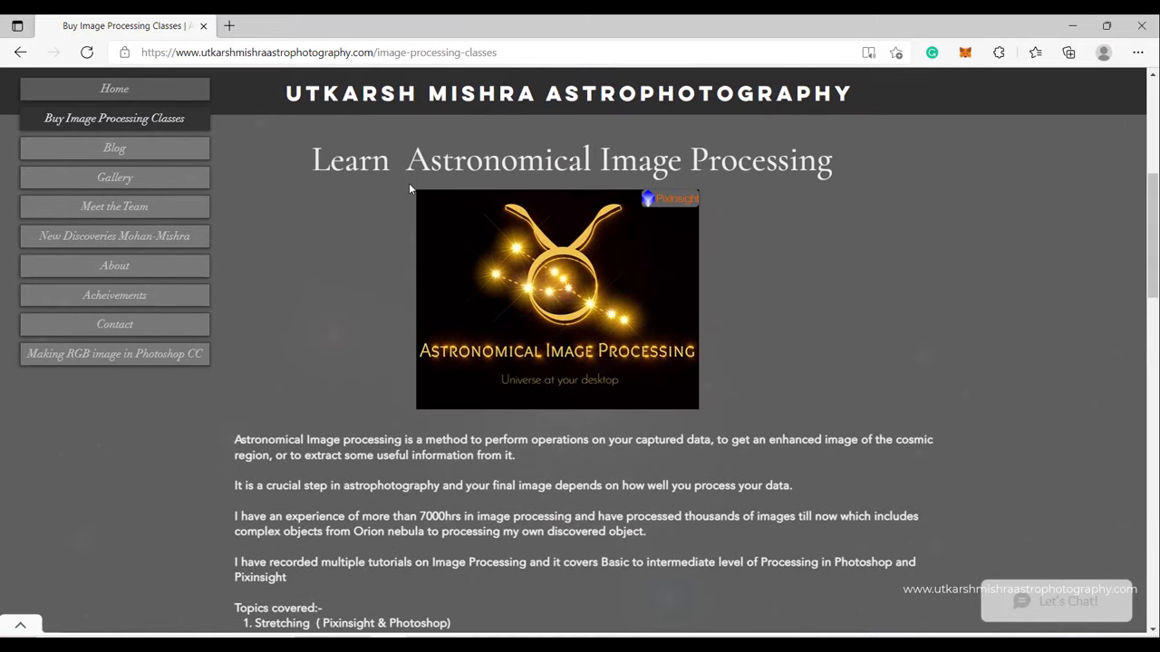
{"action": "scroll", "coordinate": [409, 183], "scroll_direction": "down", "scroll_amount": 1}
{"action": "scroll", "coordinate": [409, 183], "scroll_direction": "down", "scroll_amount": 2}
{"action": "scroll", "coordinate": [409, 186], "scroll_direction": "down", "scroll_amount": 1}
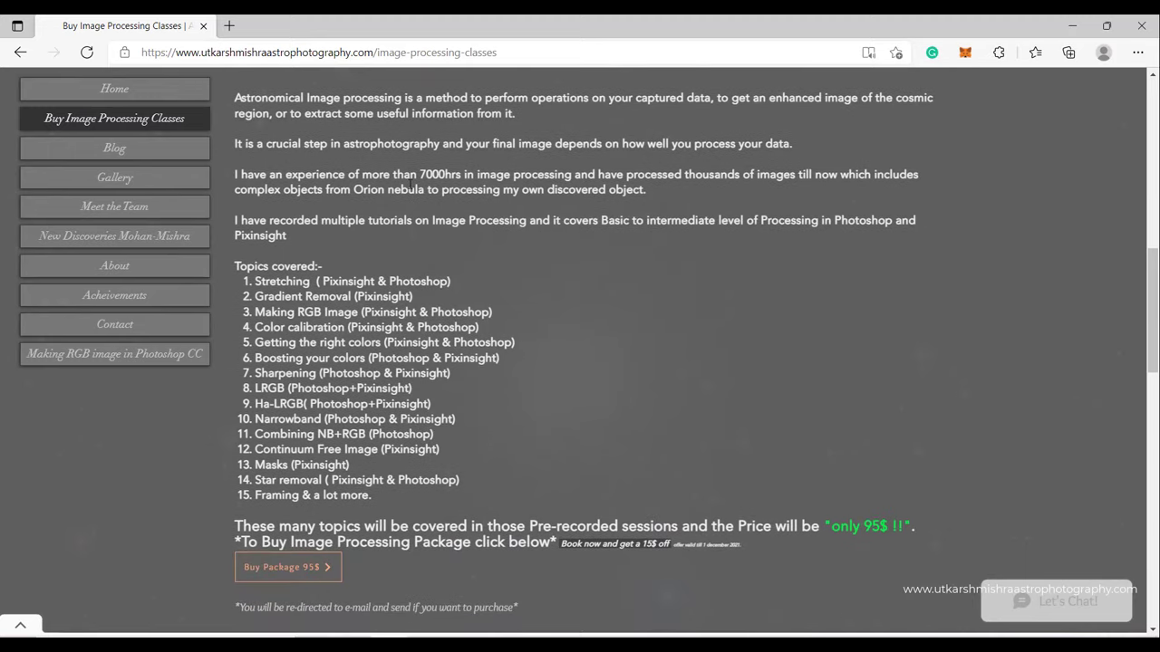
{"action": "scroll", "coordinate": [409, 184], "scroll_direction": "down", "scroll_amount": 1}
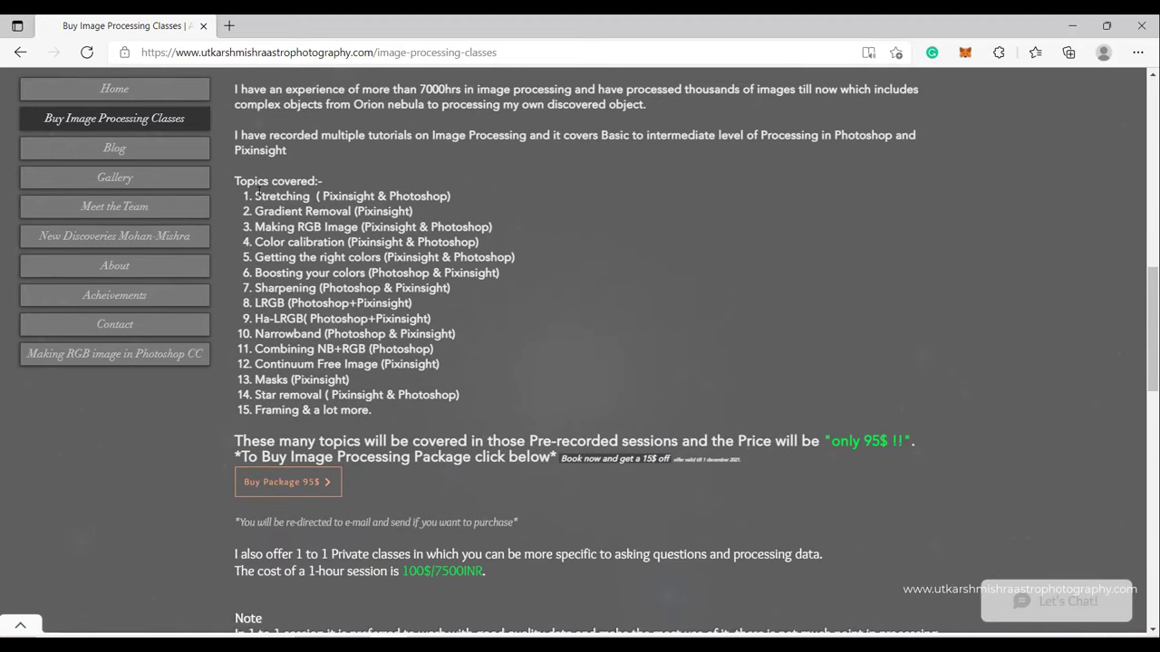
{"action": "scroll", "coordinate": [258, 190], "scroll_direction": "up", "scroll_amount": 4}
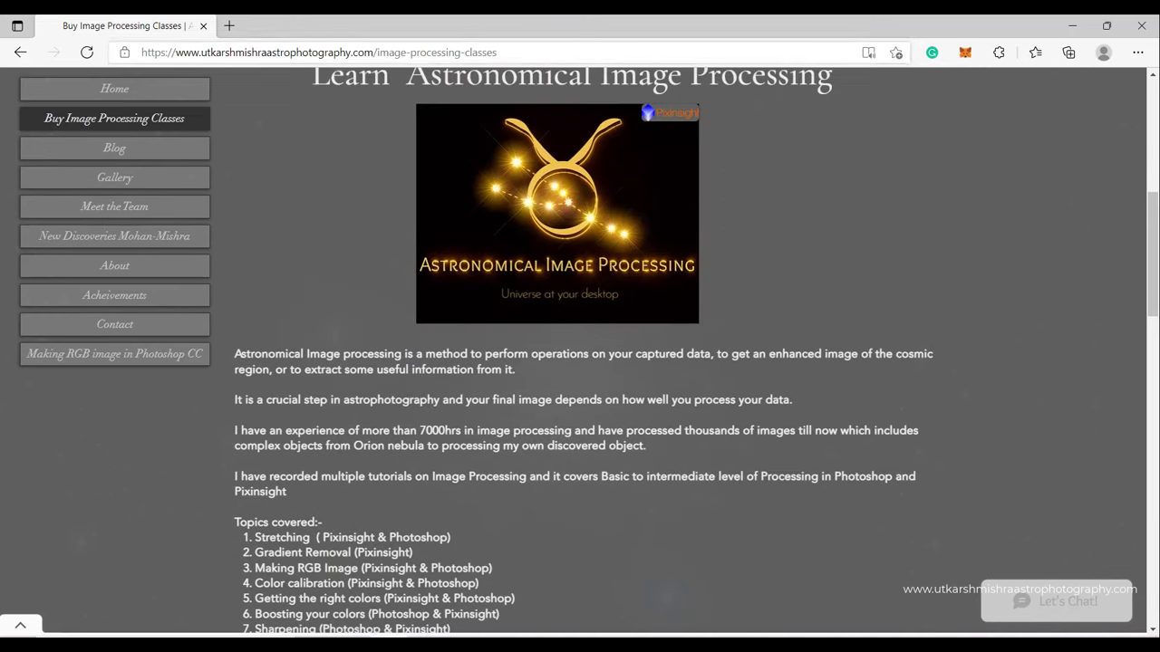
- Switch from the web browser to Photoshop, view M45.tif at 33.3%, and fit the image on screen
{"action": "left_click", "coordinate": [1072, 26]}
{"action": "left_click", "coordinate": [543, 273]}
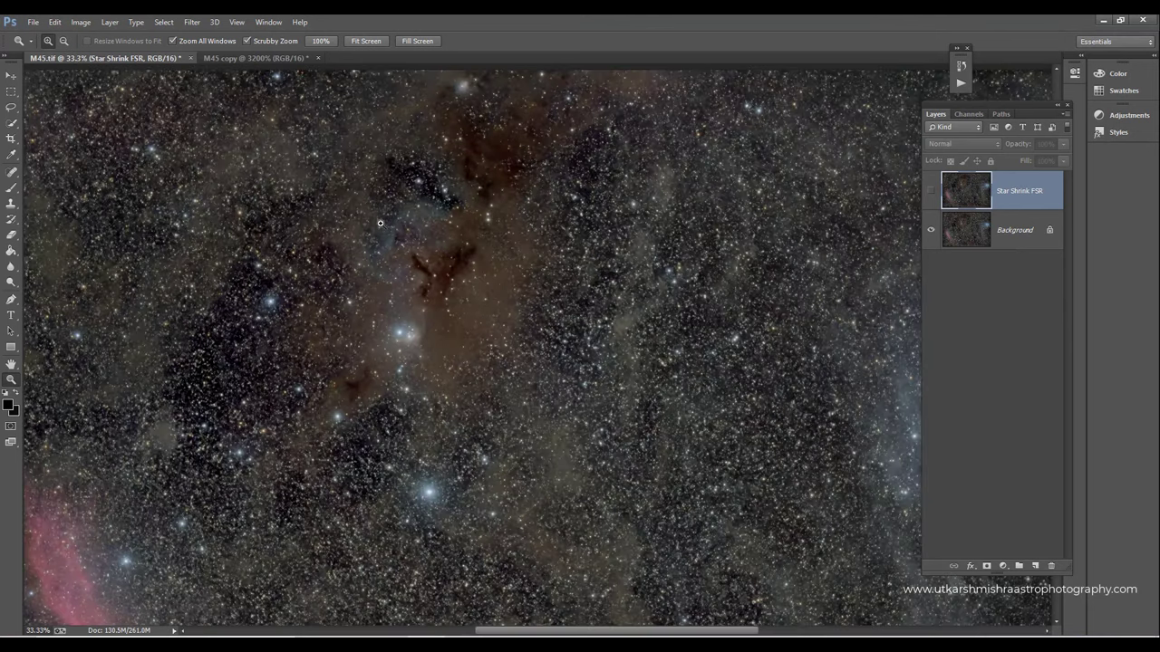
{"action": "right_click", "coordinate": [381, 222]}
{"action": "left_click", "coordinate": [391, 236]}
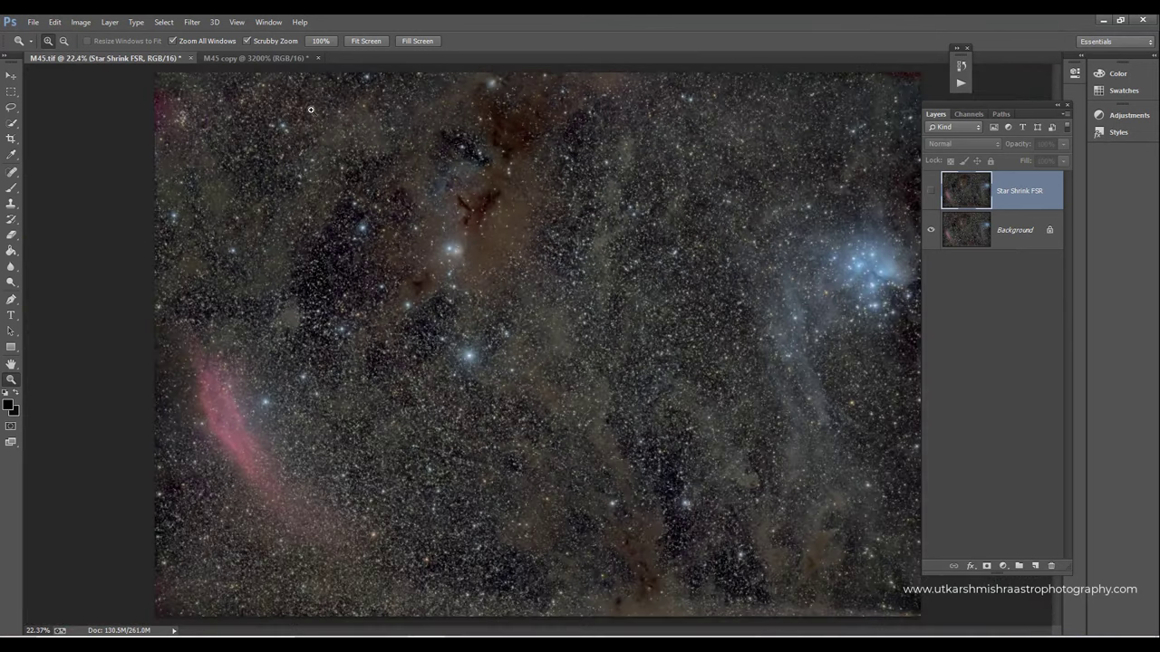
- Switch to the M45 copy document, view it at 25%, and fit the image on screen
{"action": "left_click", "coordinate": [284, 58]}
{"action": "right_click", "coordinate": [588, 233]}
{"action": "left_click", "coordinate": [598, 245]}
{"action": "left_click", "coordinate": [629, 333]}
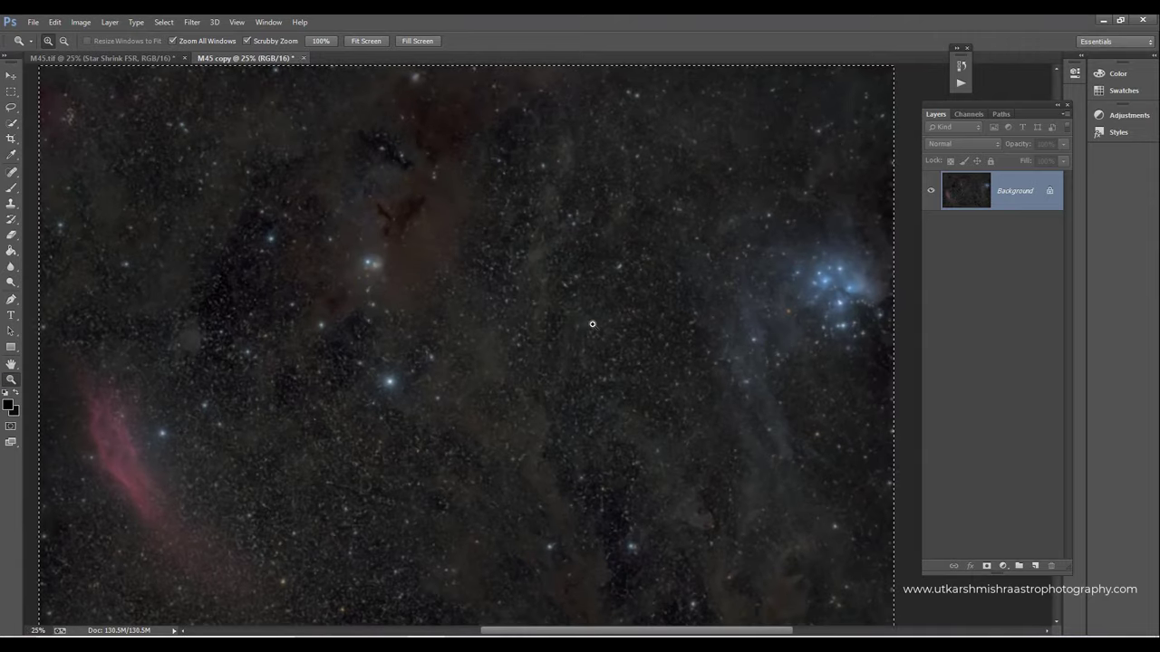
{"action": "right_click", "coordinate": [557, 286]}
{"action": "left_click", "coordinate": [583, 296]}
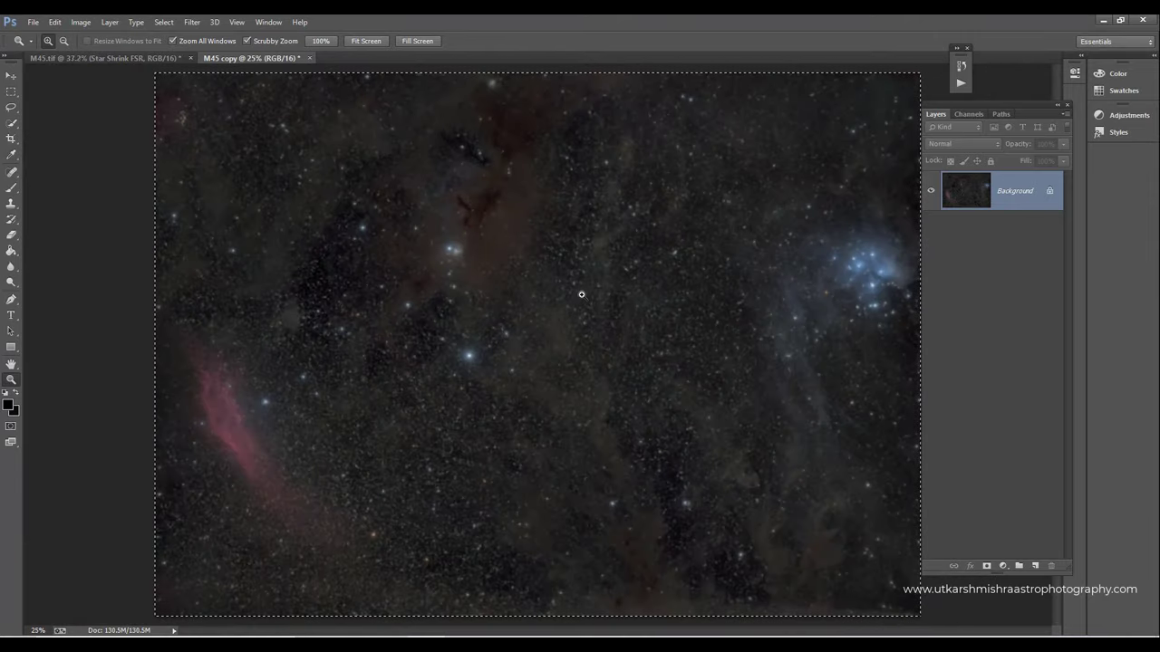
- Examine the lower part of the M45 copy image at 33.3%, and fit the image on screen
{"action": "left_click", "coordinate": [581, 294]}
{"action": "scroll", "coordinate": [760, 354], "scroll_direction": "down", "scroll_amount": 2}
{"action": "scroll", "coordinate": [760, 354], "scroll_direction": "down", "scroll_amount": 3}
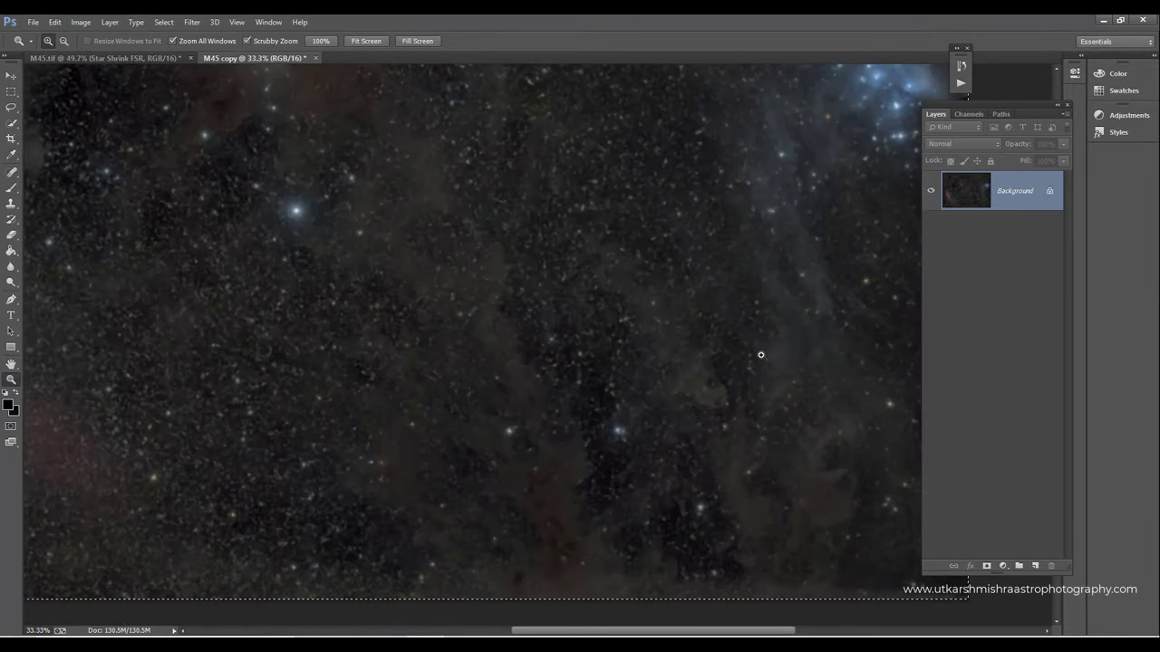
{"action": "left_click", "coordinate": [639, 269]}
{"action": "right_click", "coordinate": [525, 242]}
{"action": "left_click", "coordinate": [526, 246]}
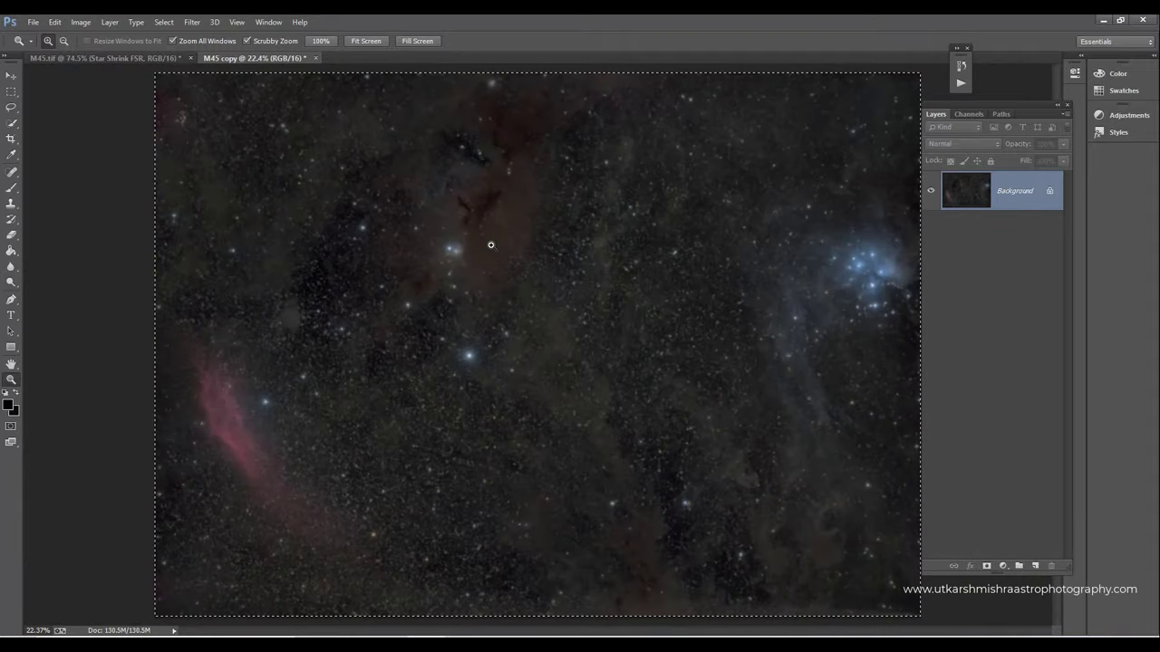
- Check the star field and nebulae across the M45 copy image at 25%, and fit the image on screen again
{"action": "left_click", "coordinate": [325, 298]}
{"action": "right_click", "coordinate": [520, 294]}
{"action": "left_click", "coordinate": [535, 302]}
{"action": "left_click", "coordinate": [599, 300]}
{"action": "right_click", "coordinate": [599, 300]}
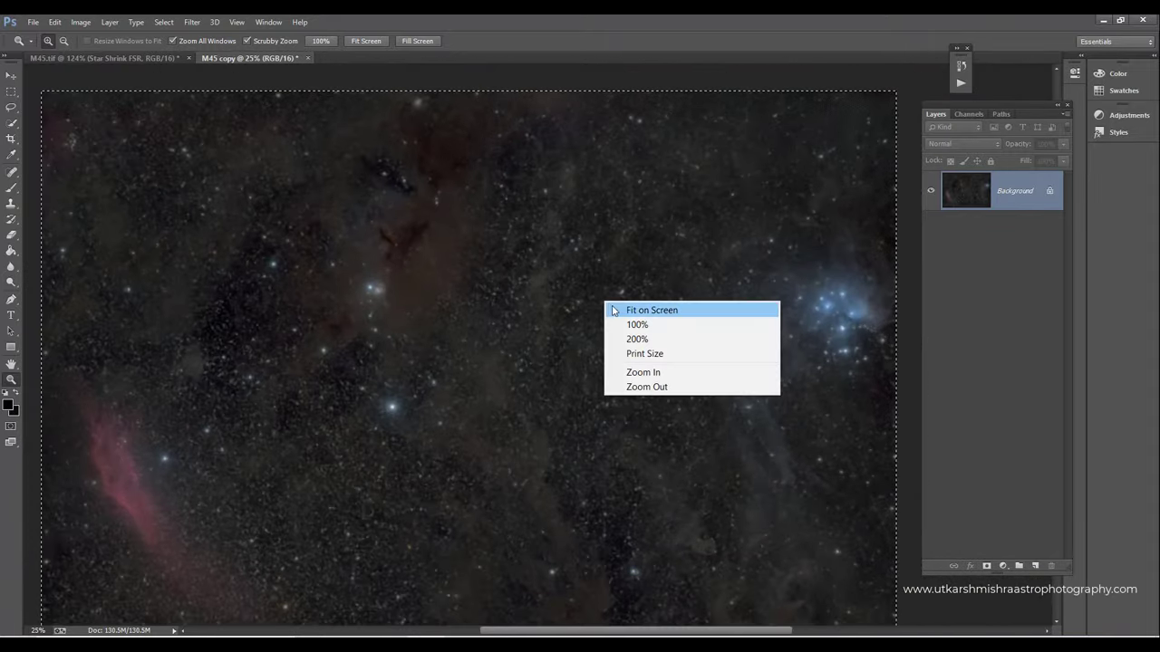
{"action": "left_click", "coordinate": [613, 309]}
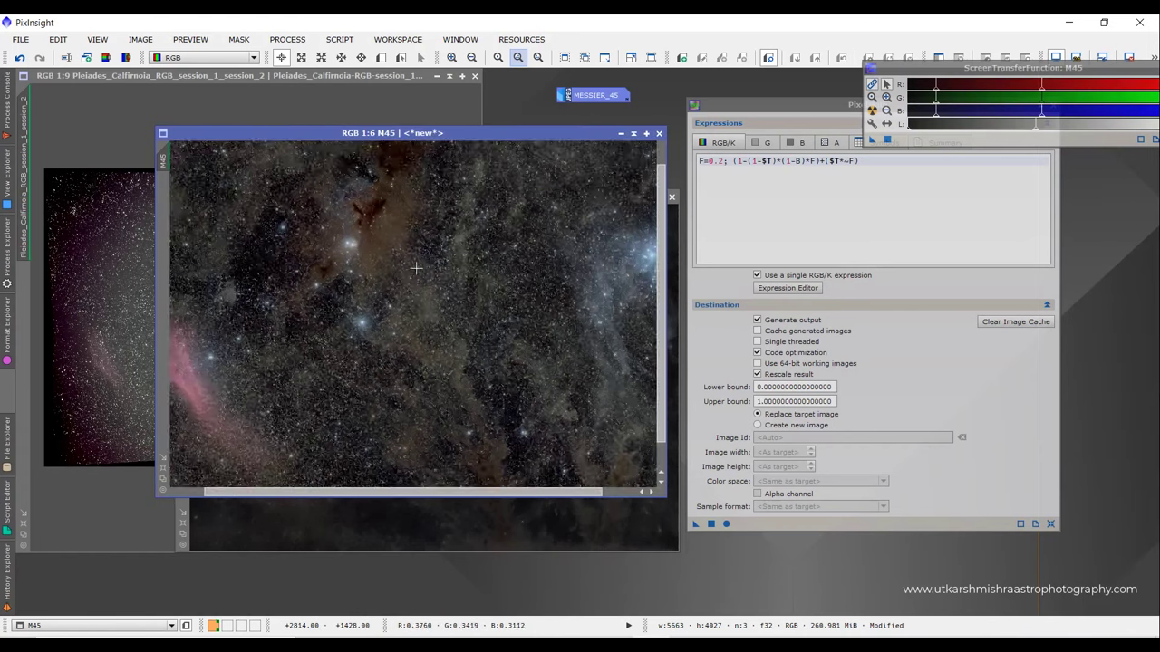
- Switch to PixInsight and repeatedly undo and redo the last PixelMath change on M45 to compare before and after
{"action": "key", "text": "ctrl+z"}
{"action": "key", "text": "ctrl+y"}
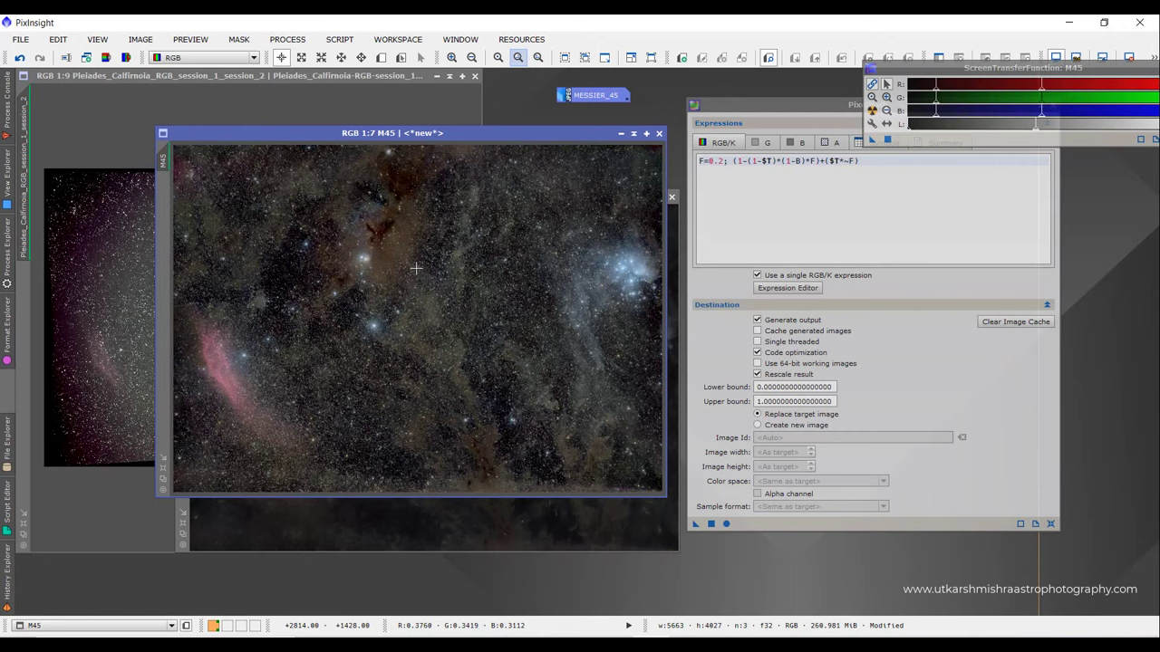
{"action": "key", "text": "ctrl+z"}
{"action": "key", "text": "ctrl+y"}
{"action": "key", "text": "ctrl+z"}
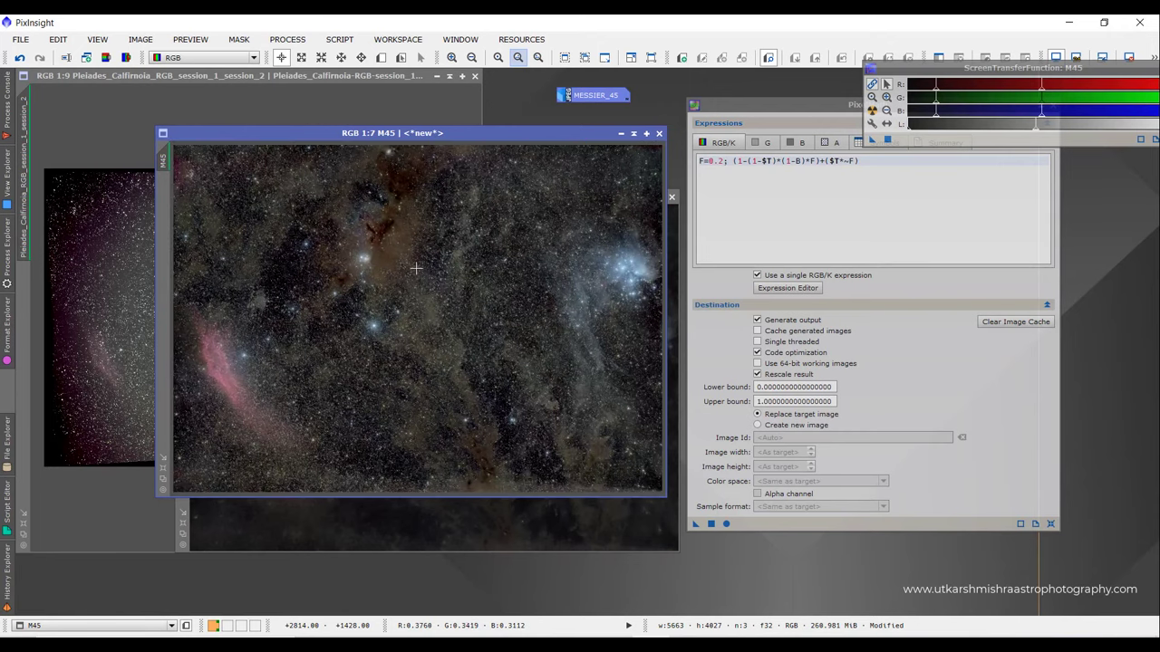